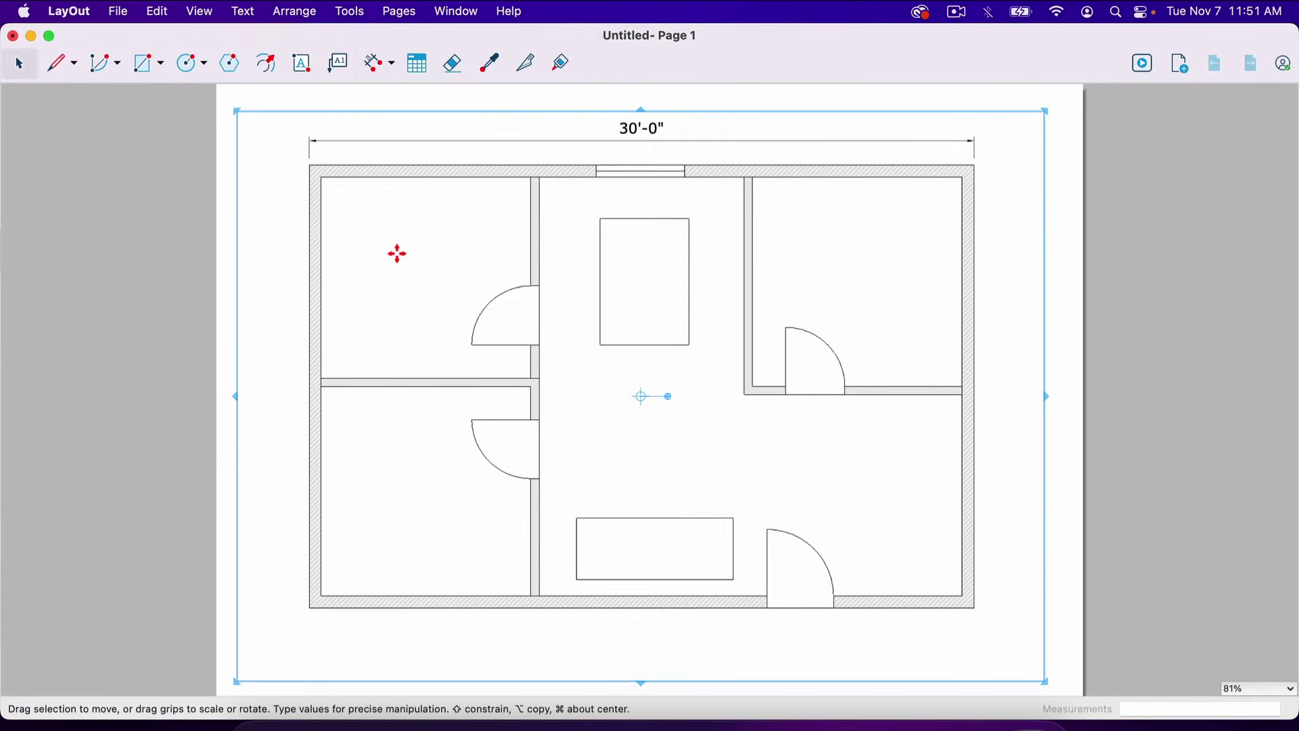
Step: Dimension the overall depth of the floor plan along its left exterior wall, placing the dimension line outside the building
click(310, 166)
click(310, 607)
click(291, 600)
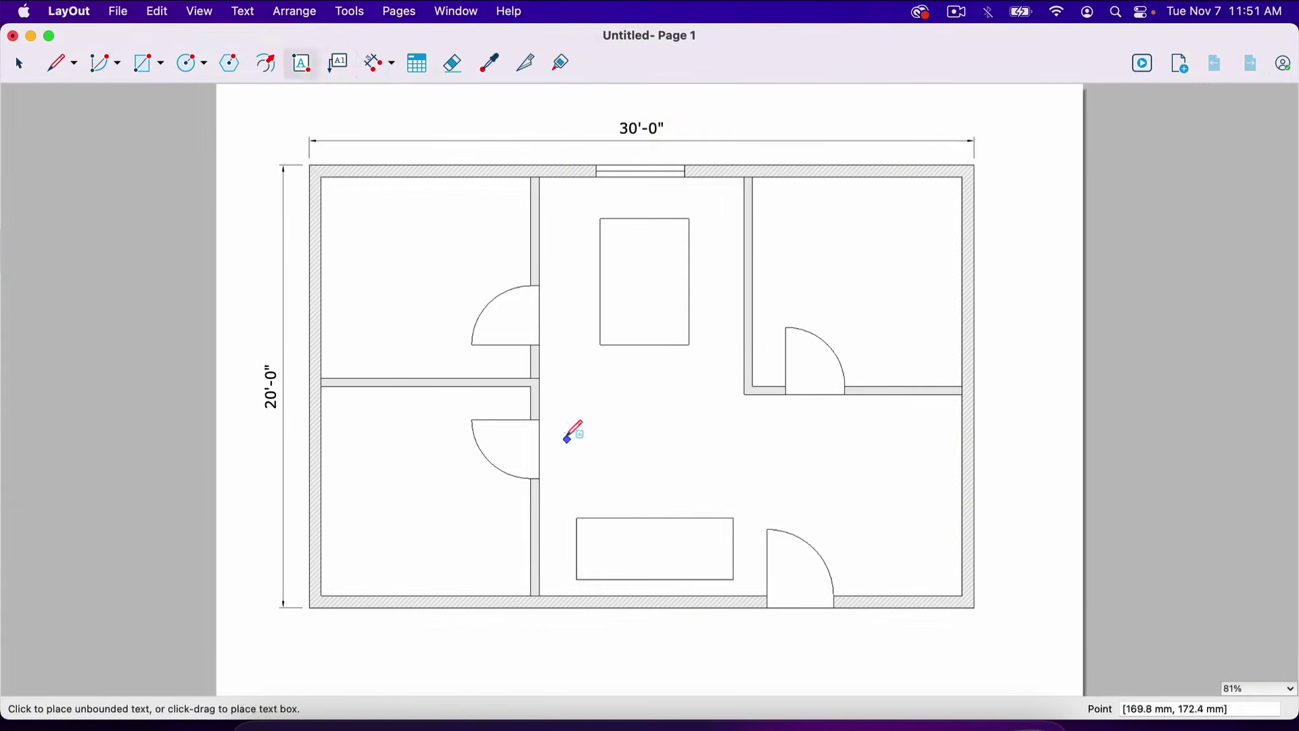
Step: Dimension the widths of the three interior door openings: the two left rooms and the upper-right room
click(539, 421)
click(539, 478)
click(565, 449)
click(786, 394)
click(845, 394)
click(815, 420)
key(super+a)
click(539, 287)
click(539, 344)
click(559, 316)
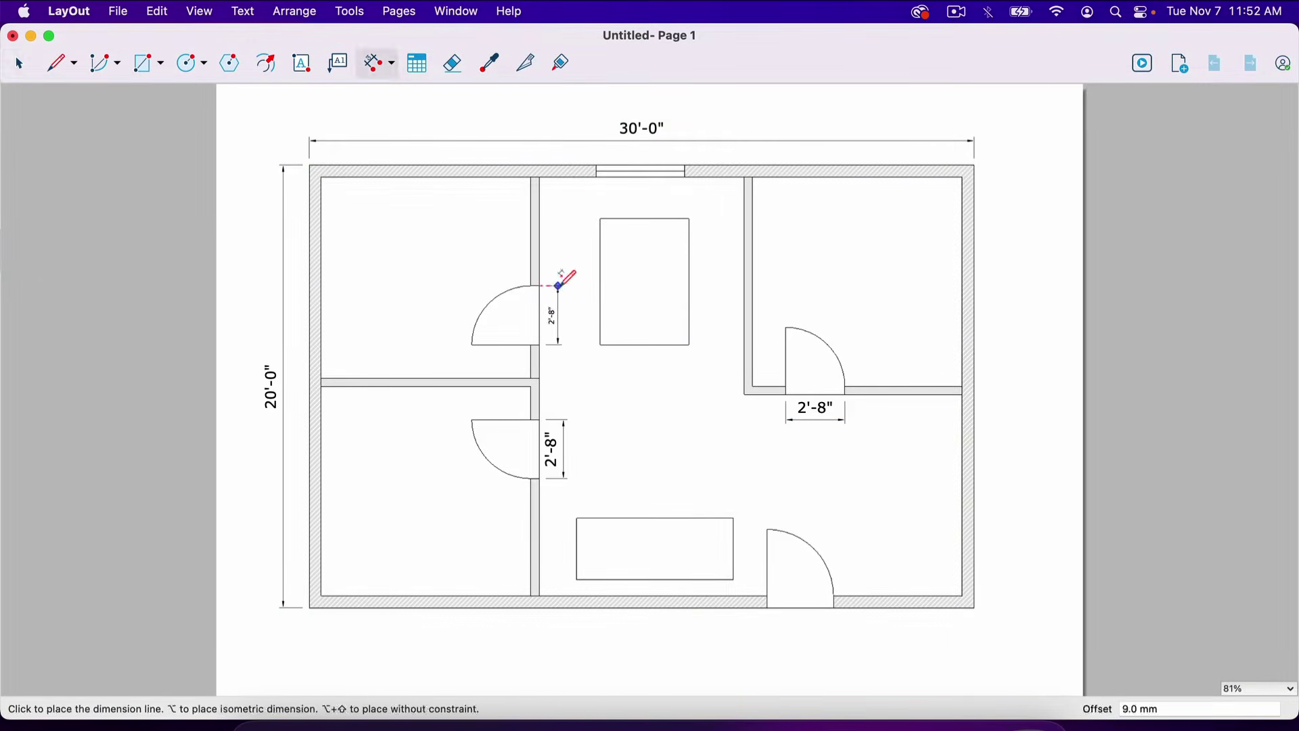
Step: Dimension the width of the open living area from the left rooms' interior wall to the right exterior wall
key(super+a)
click(539, 501)
click(961, 500)
click(907, 510)
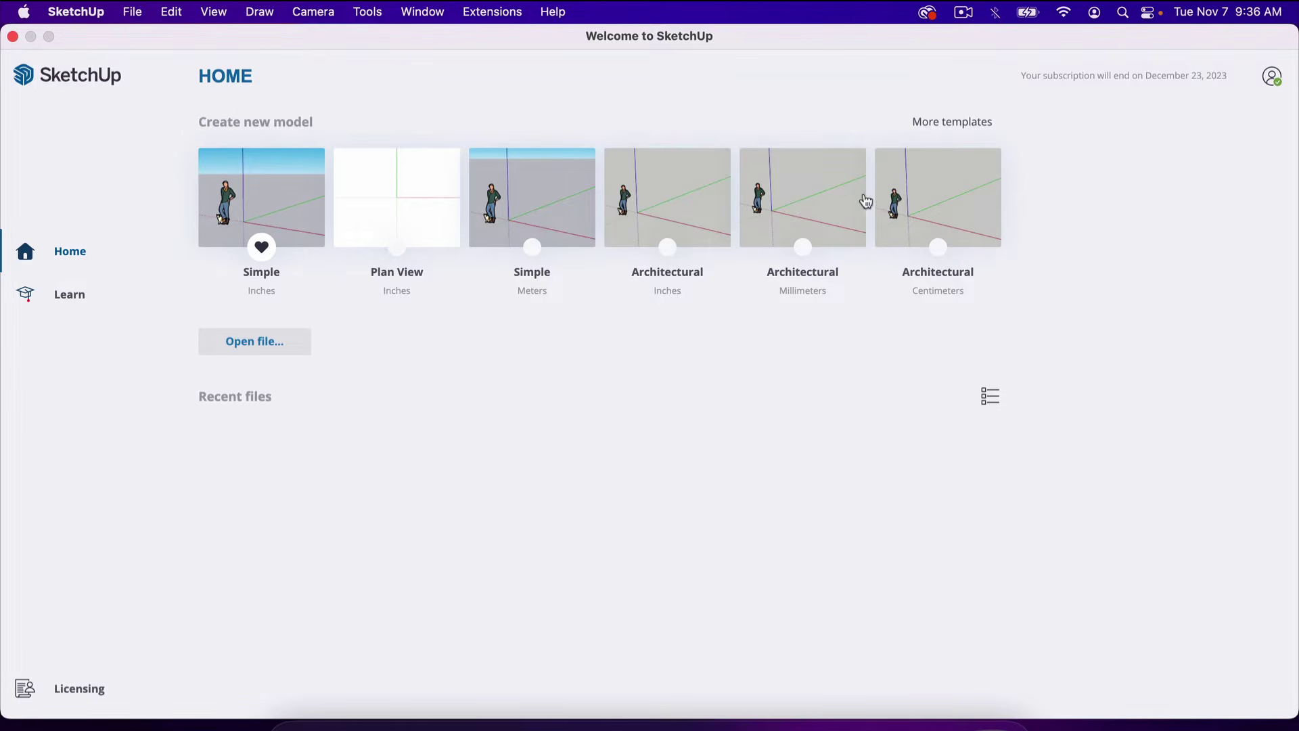
Step: Switch to SketchUp and create a new model from the Plan View template in inches
click(959, 135)
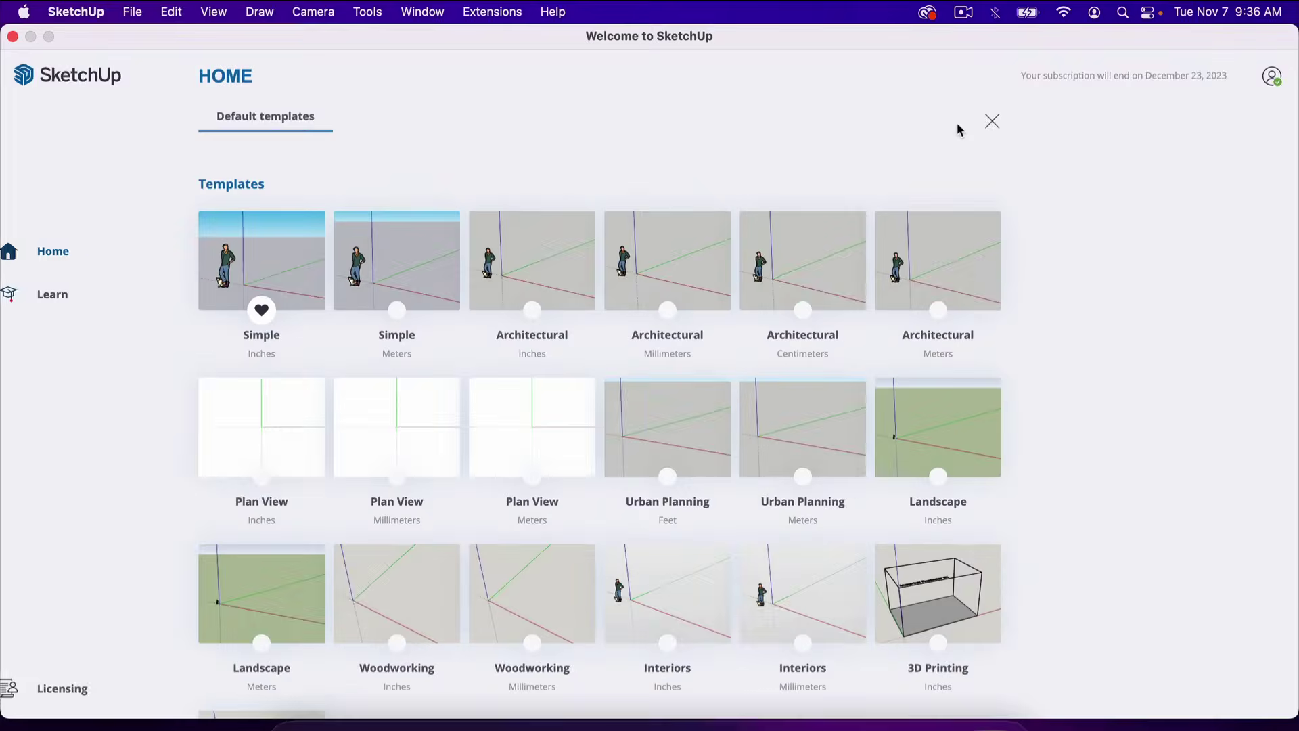
scroll(397, 406, down, 2)
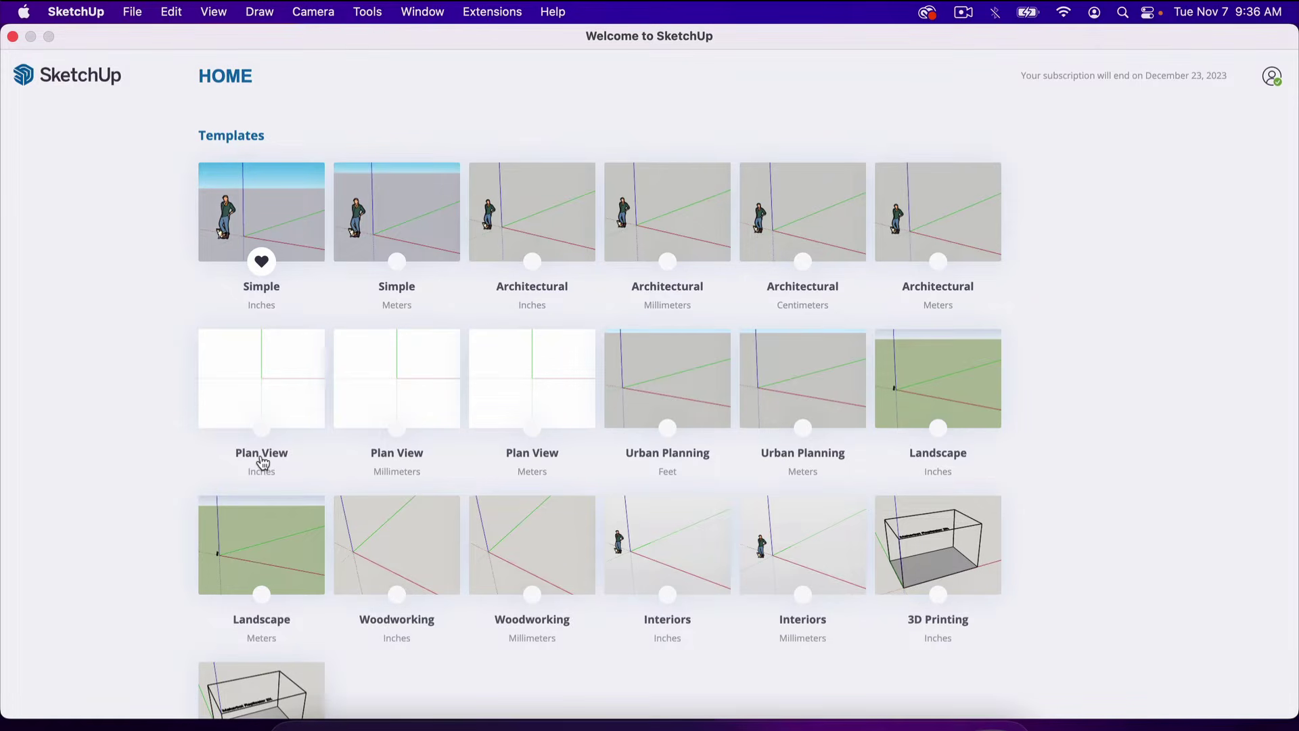
click(281, 394)
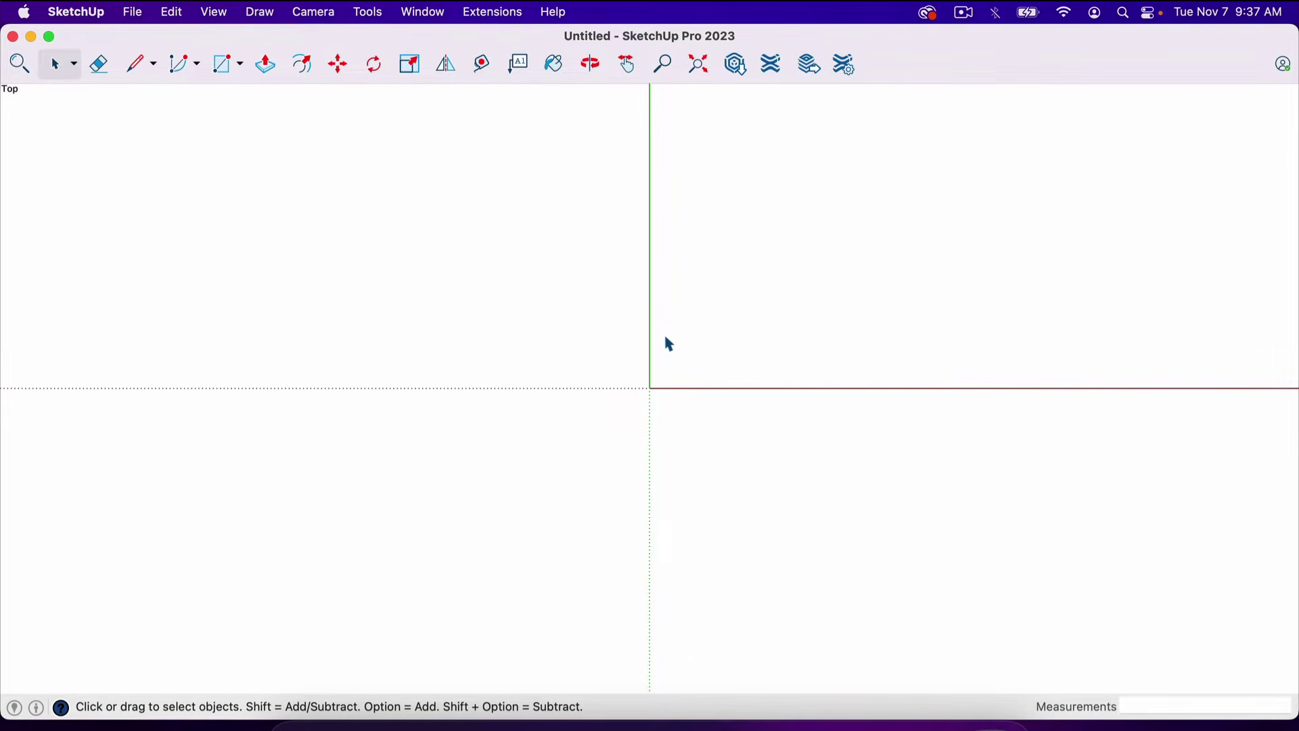
Step: Draw a trial rectangle about 86' by 61' from the origin
key(r)
click(649, 388)
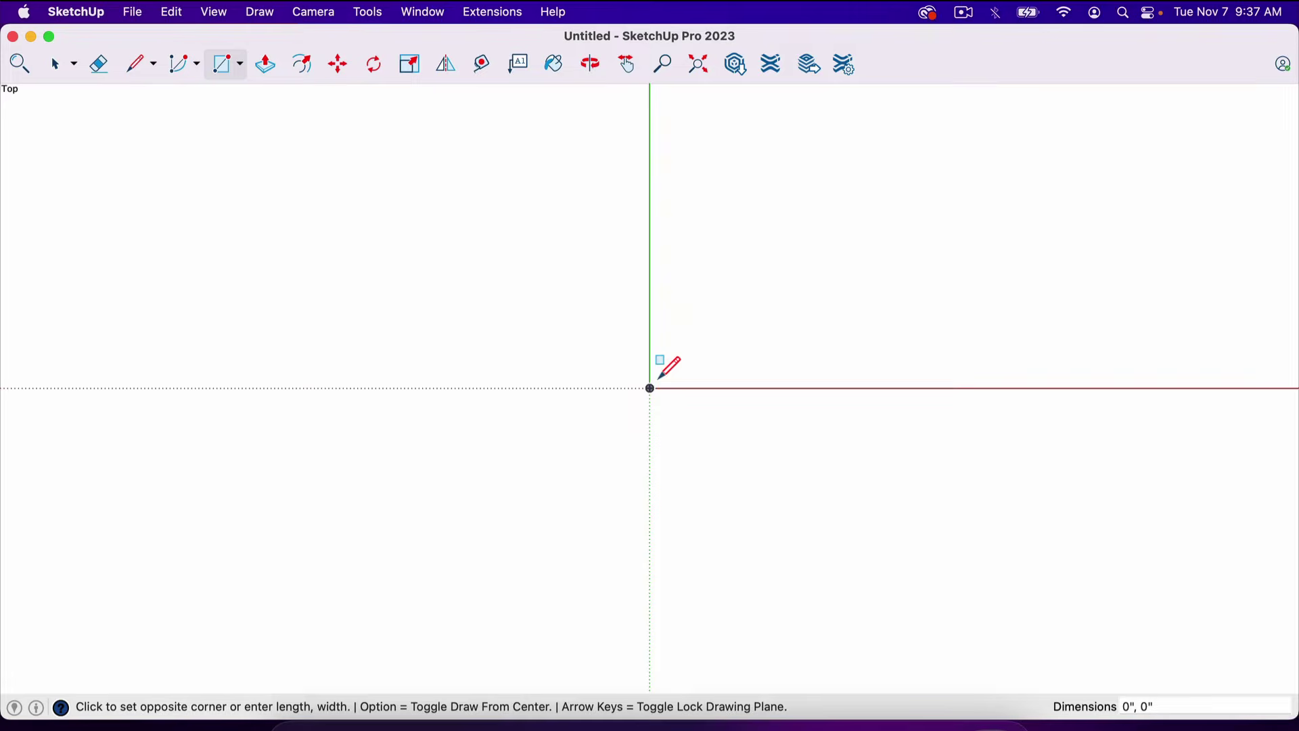
click(899, 213)
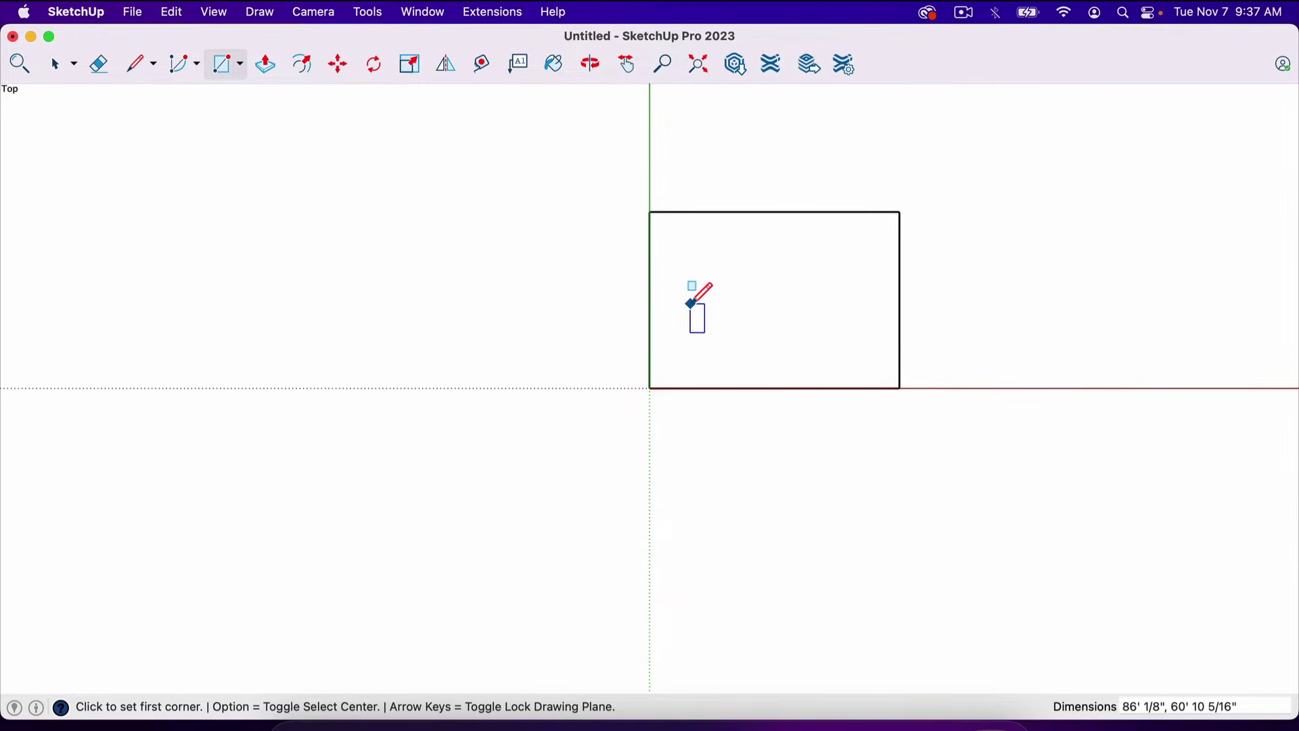
Step: Orbit around the trial rectangle to view it in 3D and return to the standard top view
key(o)
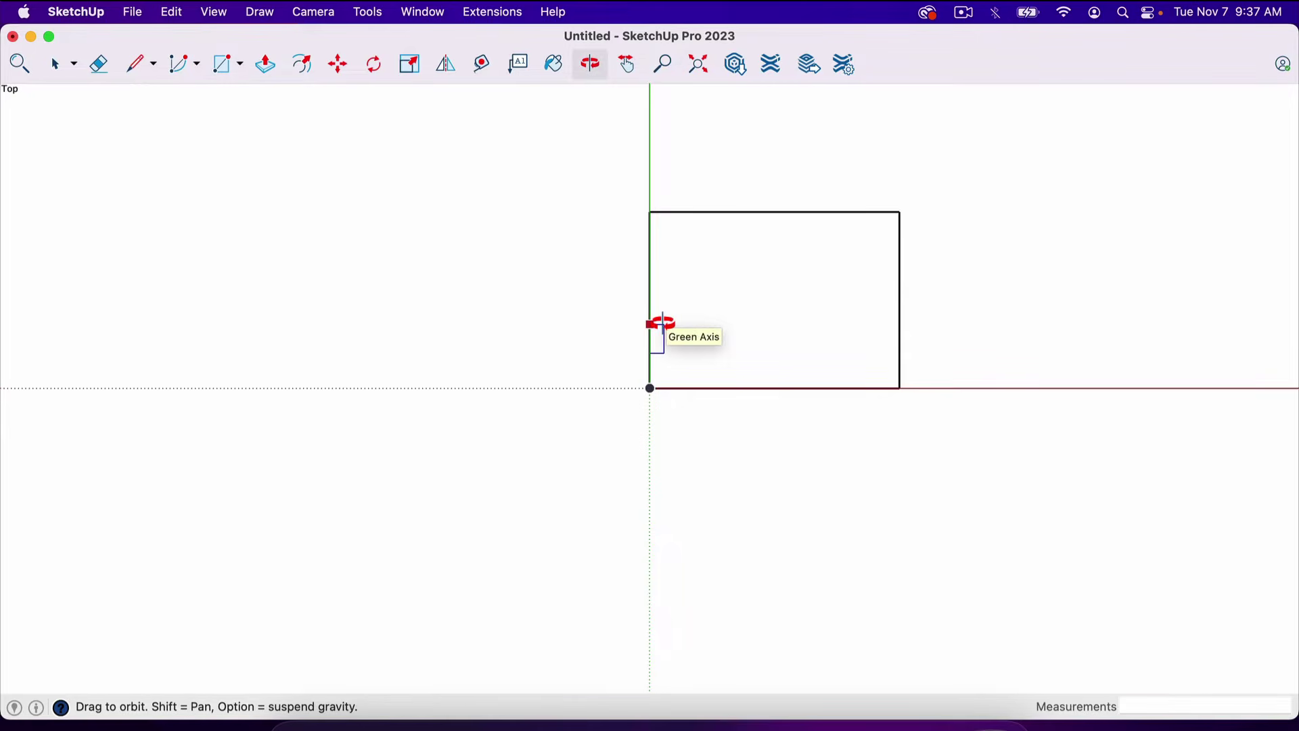
mouse_move(623, 444)
mouse_down()
mouse_move(525, 237)
mouse_move(672, 238)
mouse_move(711, 278)
mouse_move(600, 266)
mouse_up()
scroll(672, 354, up, 3)
scroll(677, 357, down, 3)
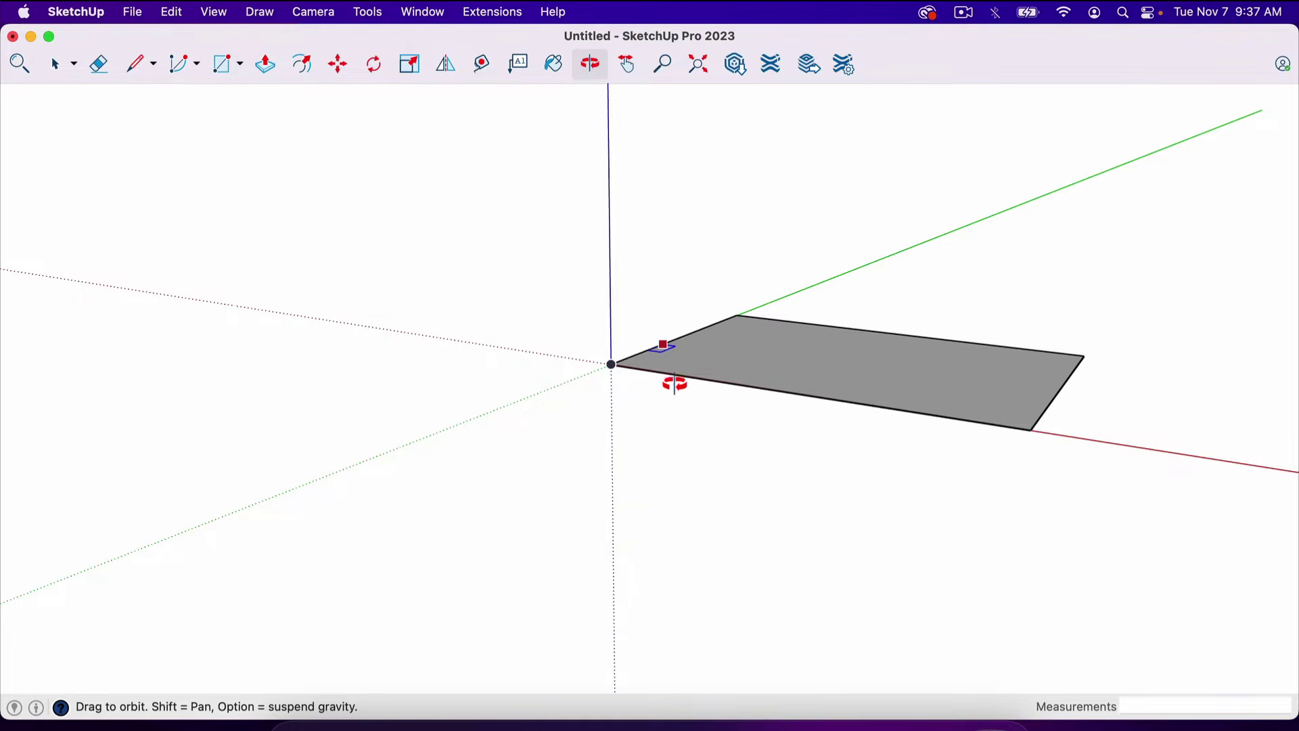
drag(594, 385, 568, 410)
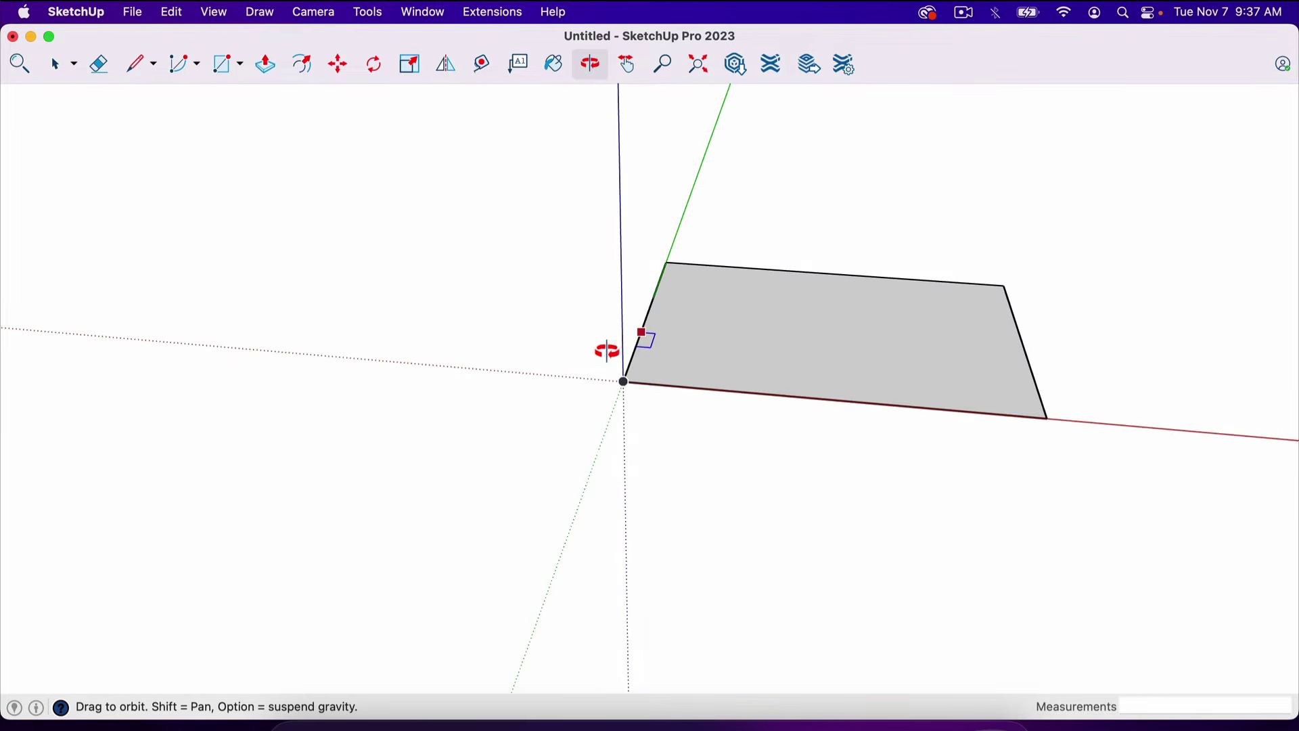
drag(606, 351, 580, 449)
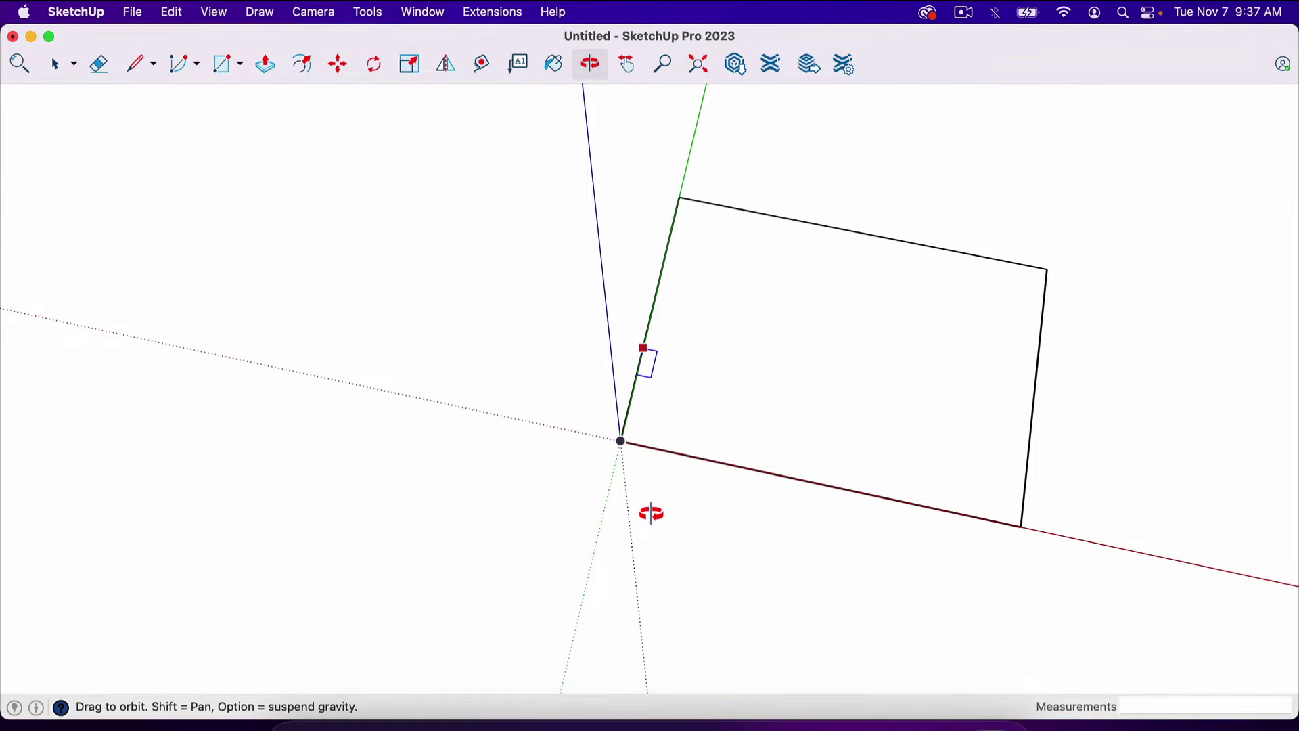
key(super+2)
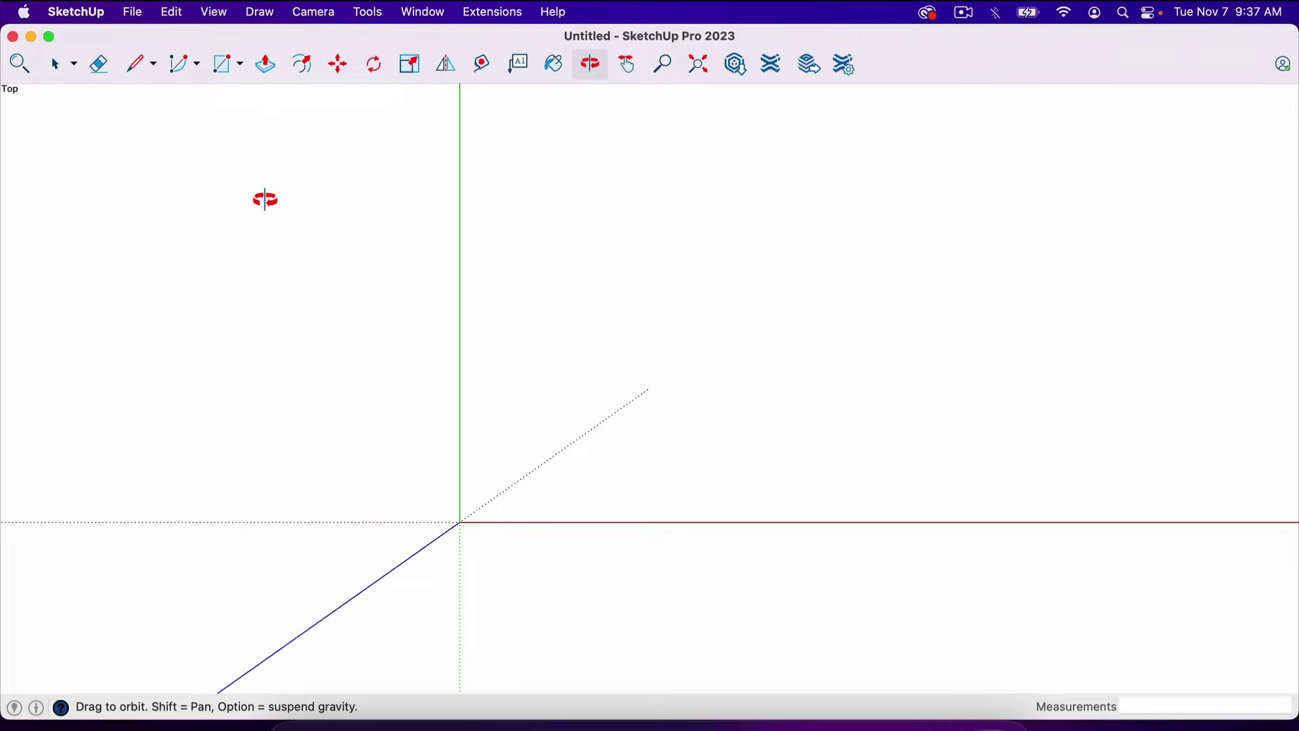
Step: Try a golden-section rectangle about 71' 9" by 44' 4" from the origin and undo it
key(r)
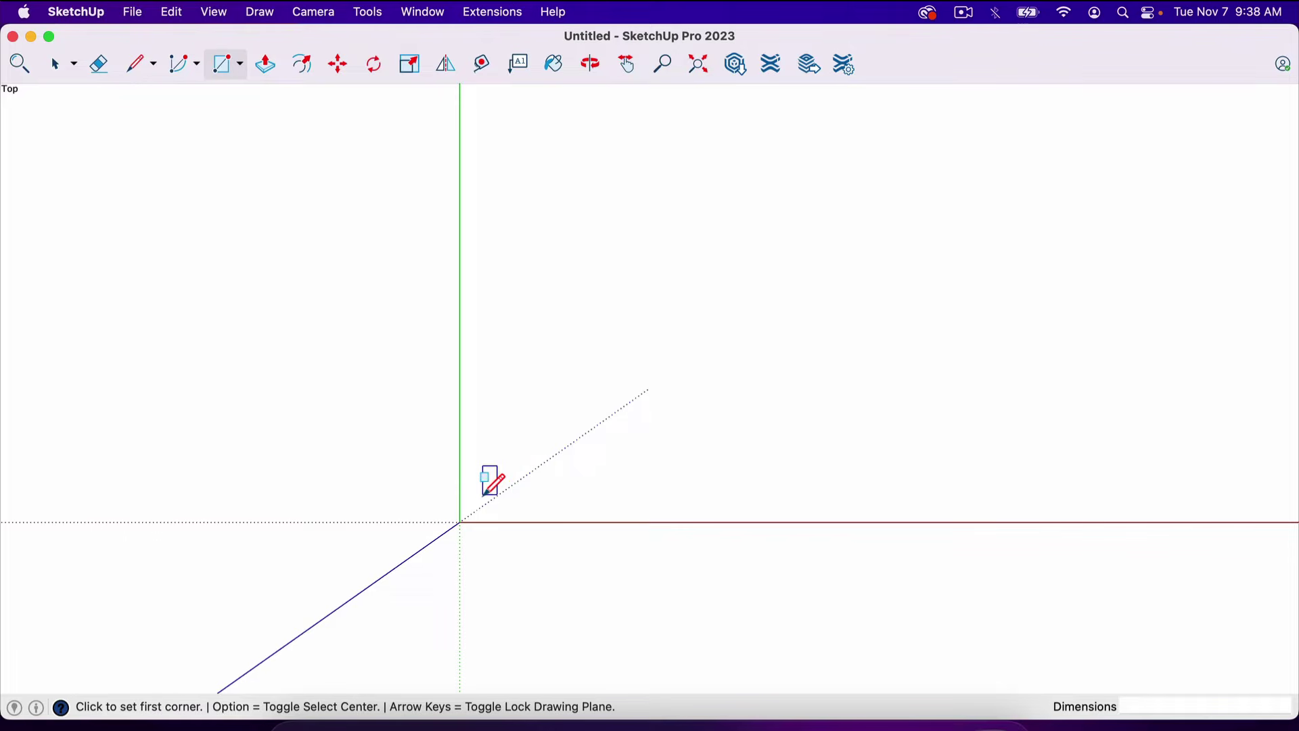
click(459, 522)
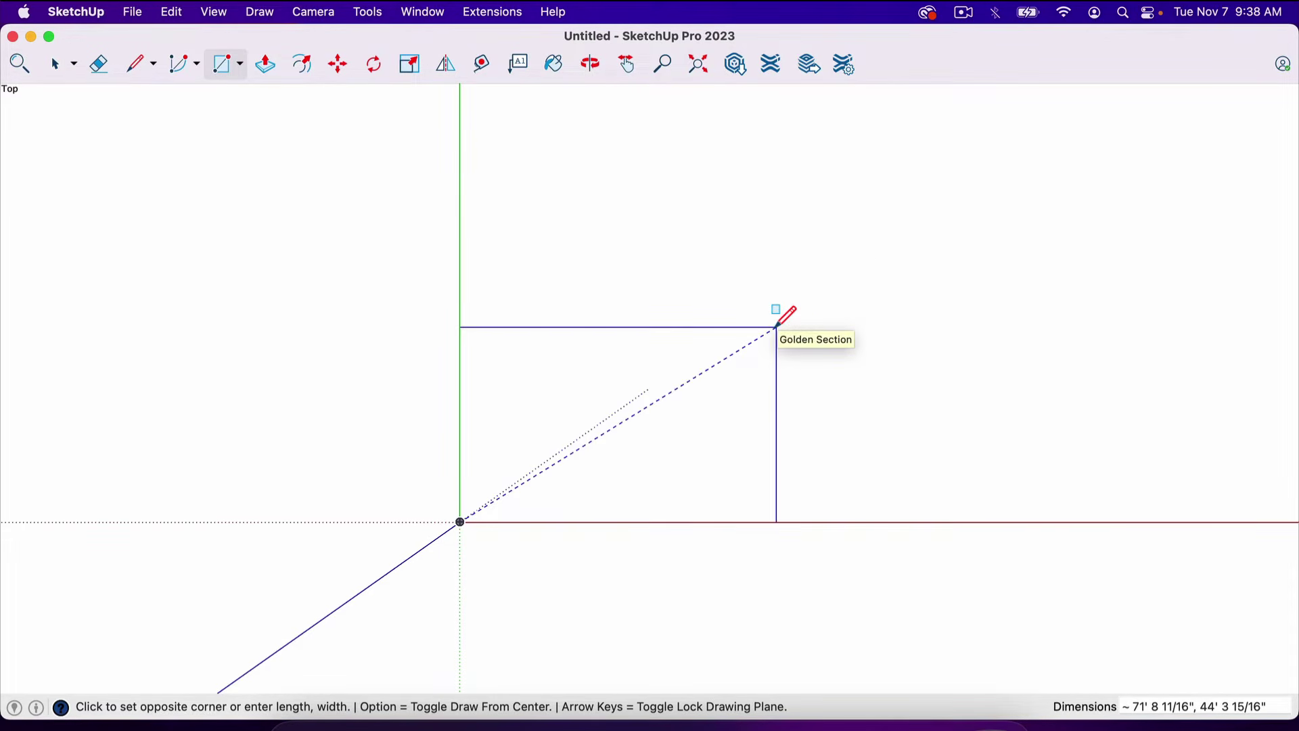
click(776, 327)
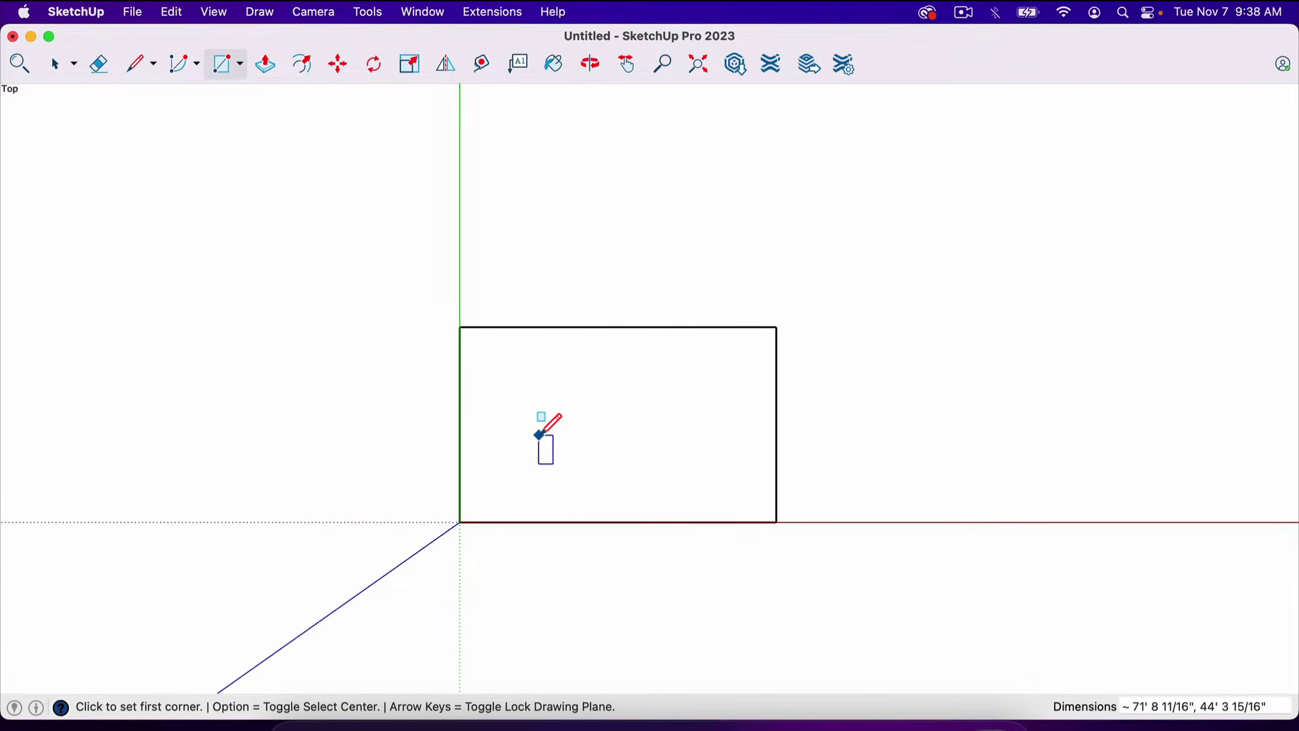
key(super+z)
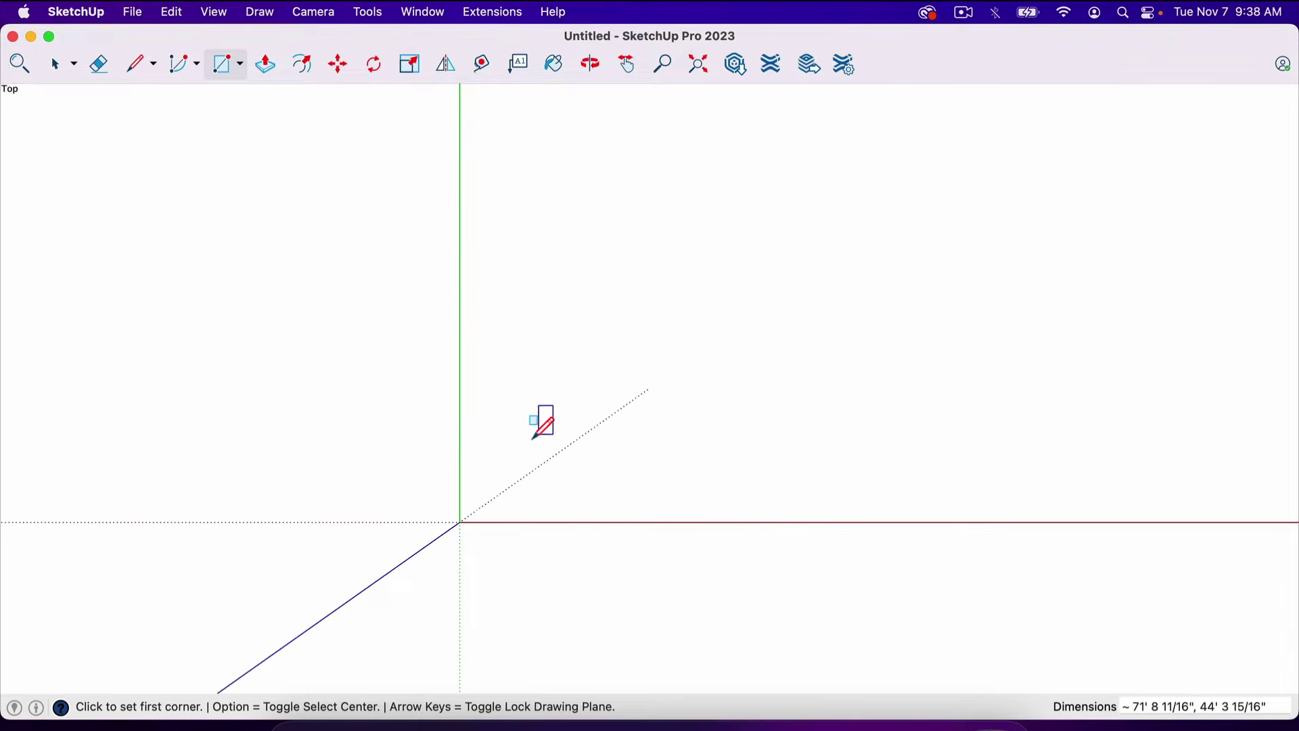
Step: Draw a rectangle from the origin with dimensions 20',30' and undo it
click(461, 522)
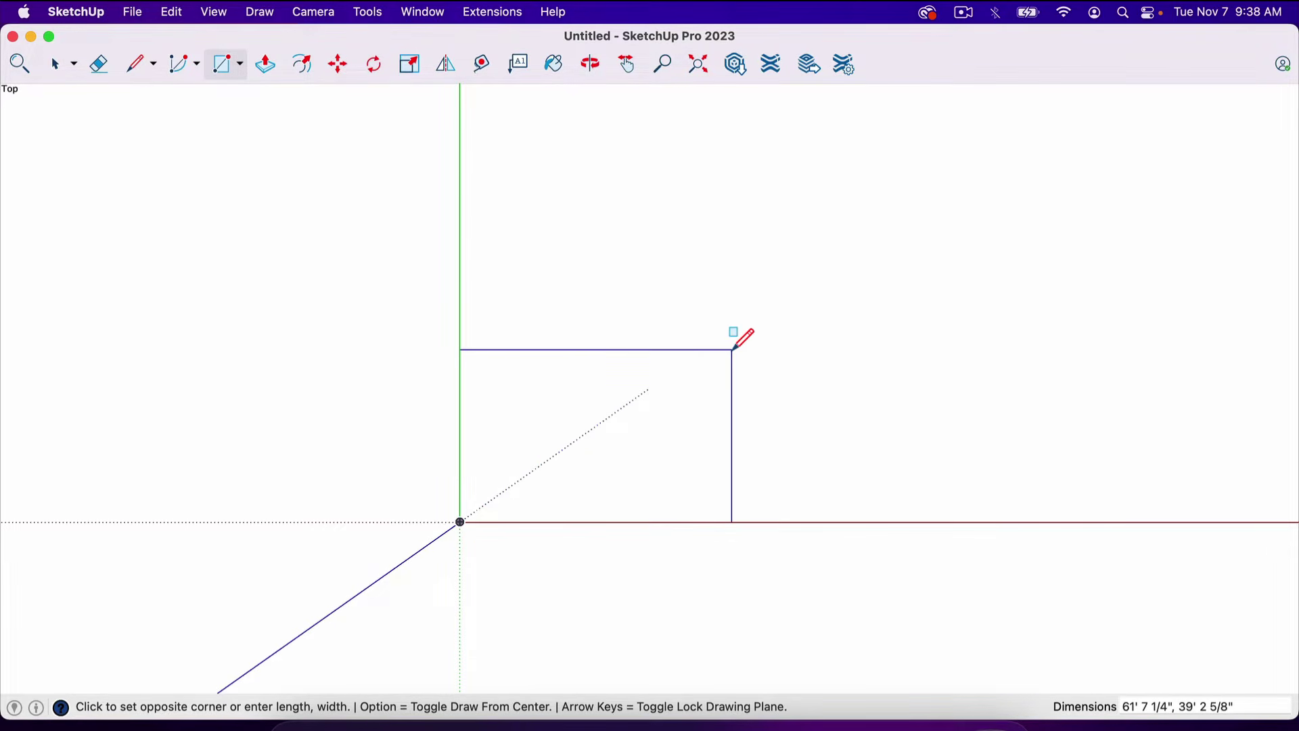
text(20',30)
key(Return)
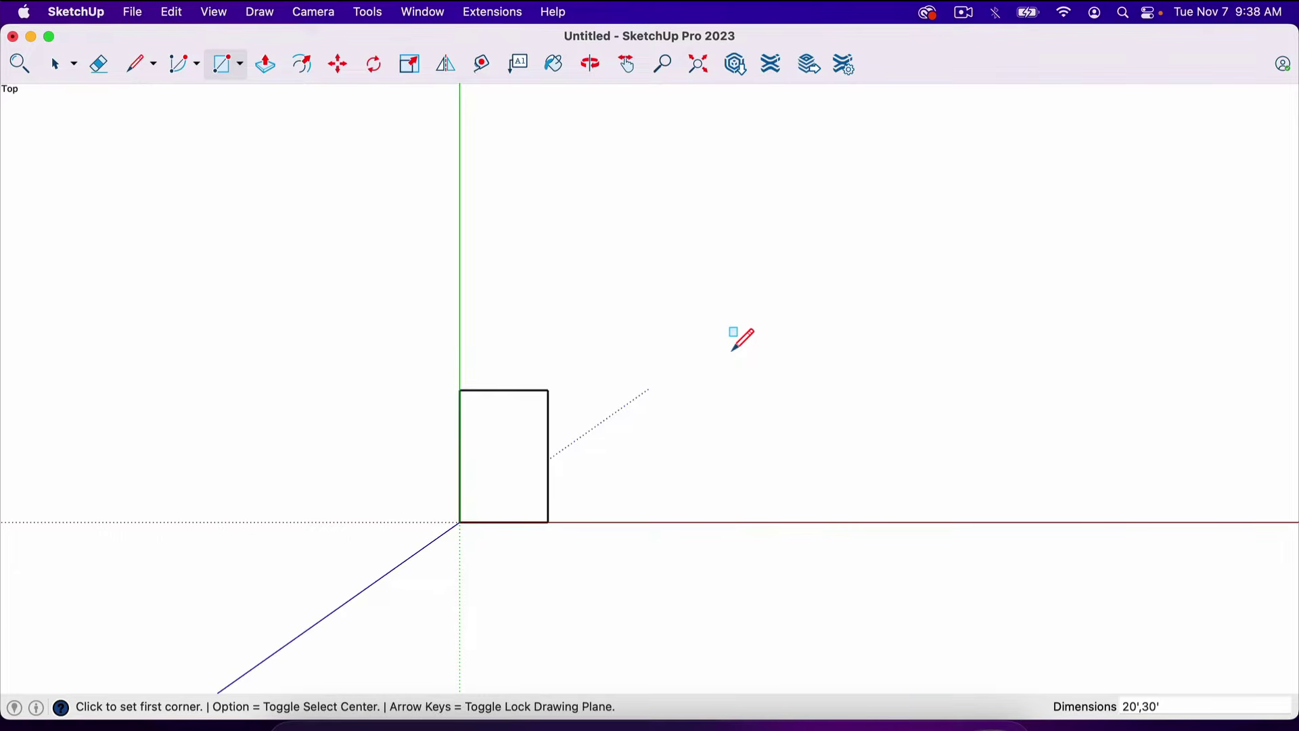
scroll(488, 471, up, 5)
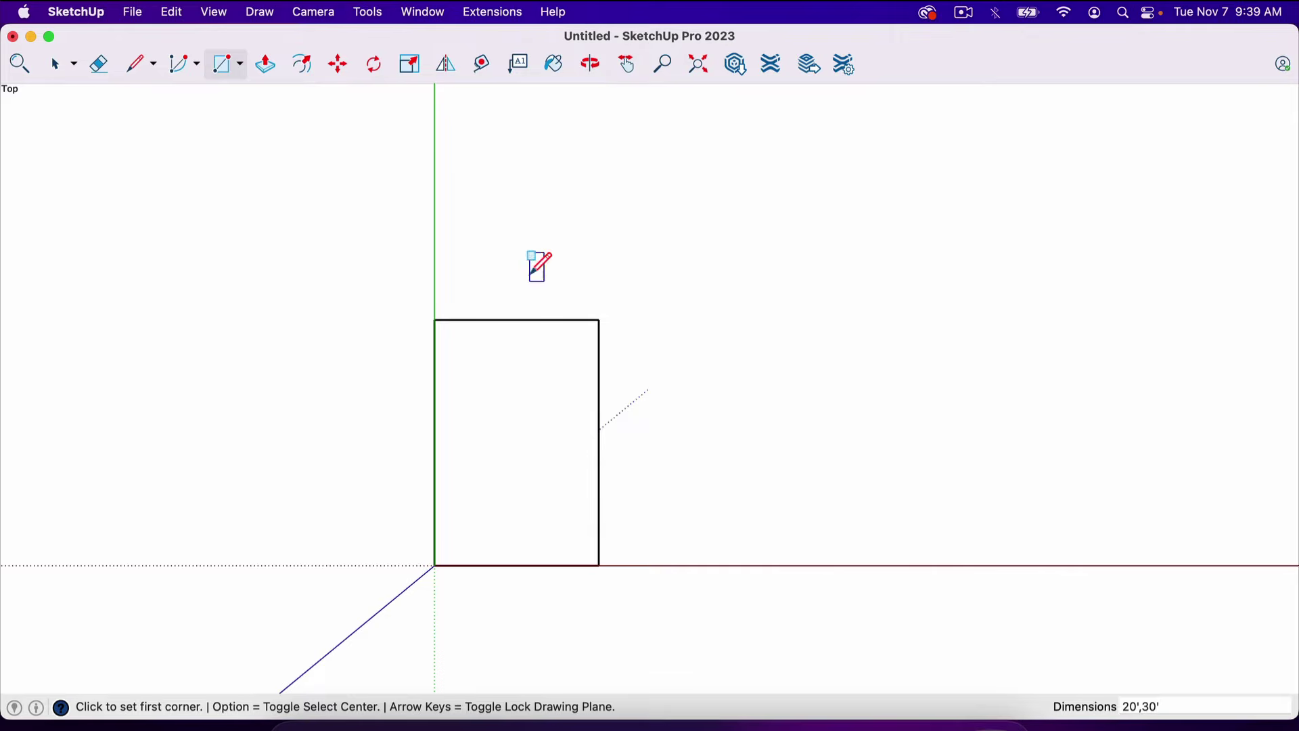
key(super+z)
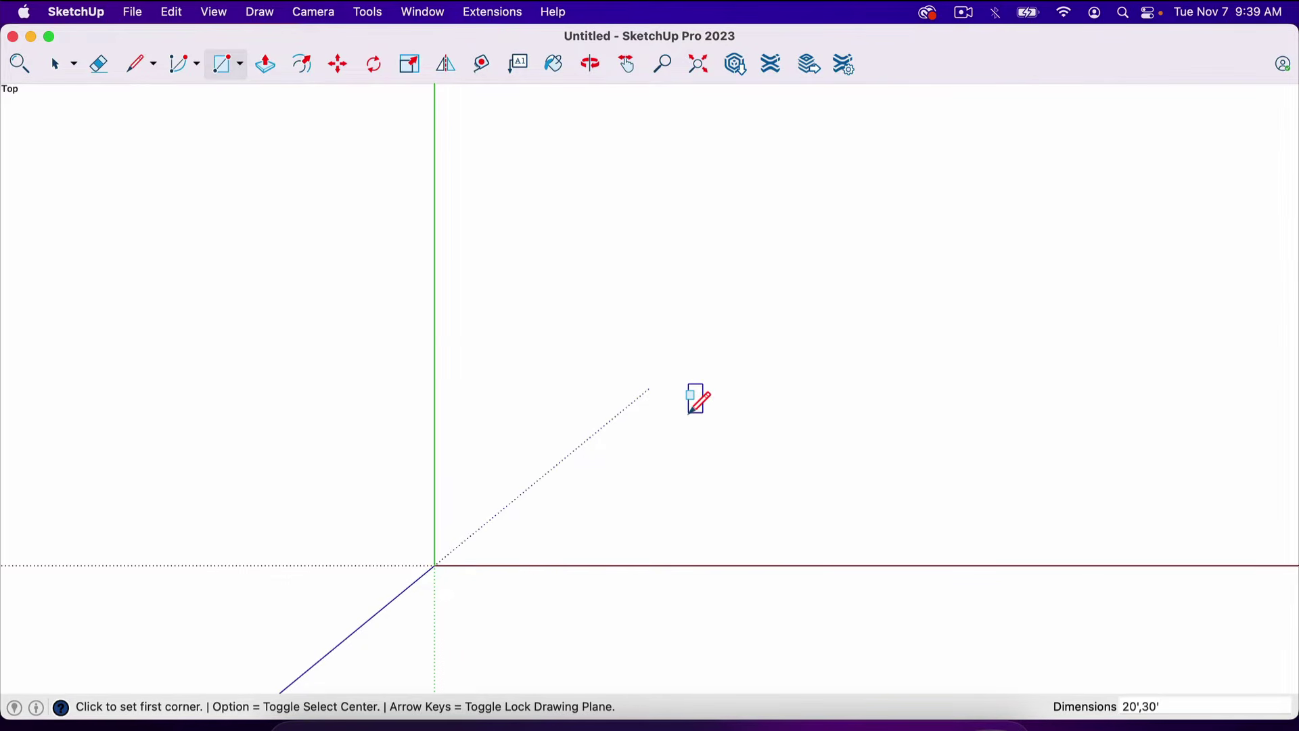
Step: Draw the building outline as a rectangle from the origin with dimensions 30',20'
click(434, 566)
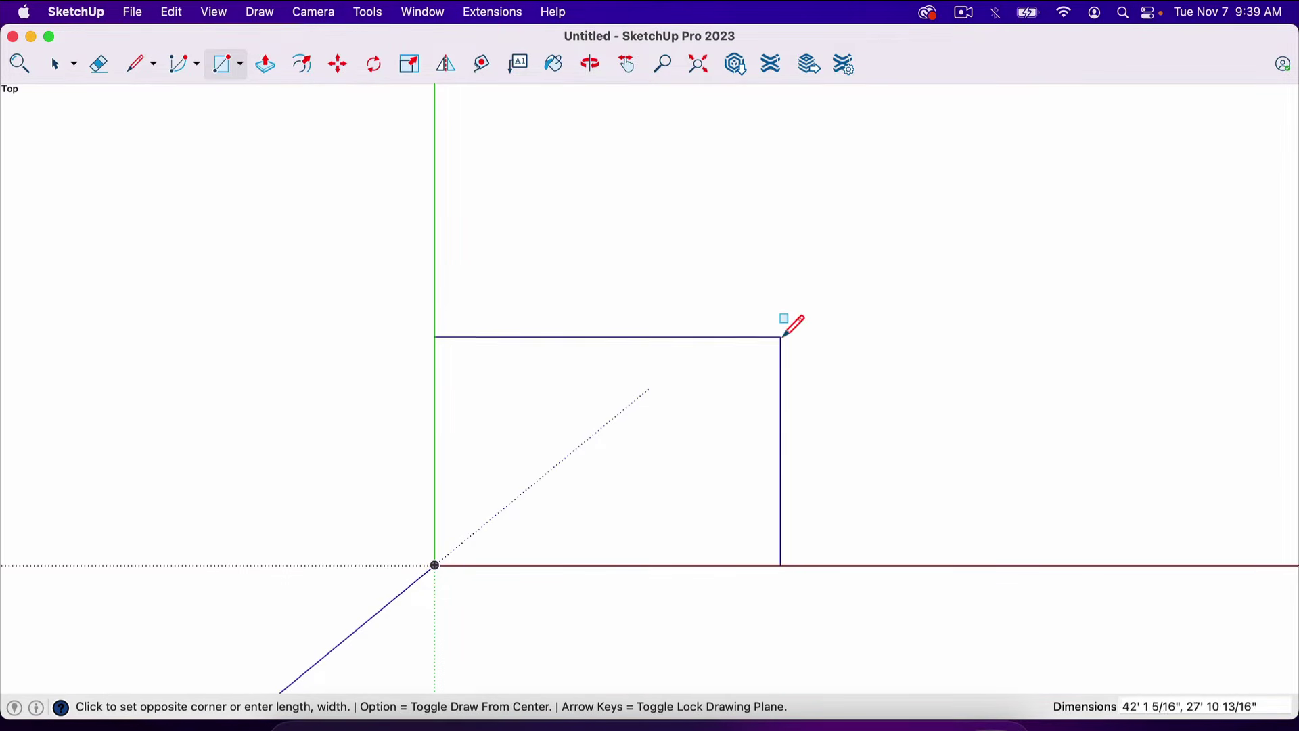
text(30',20)
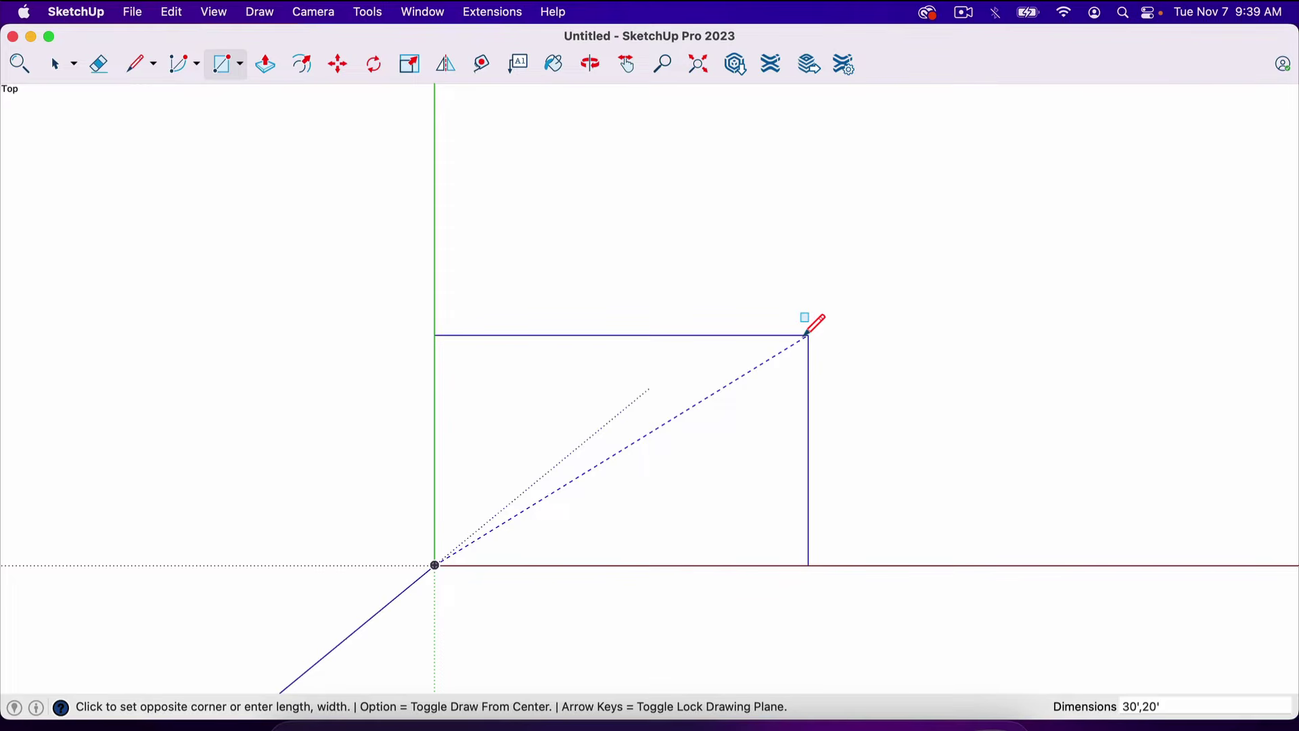
key(Return)
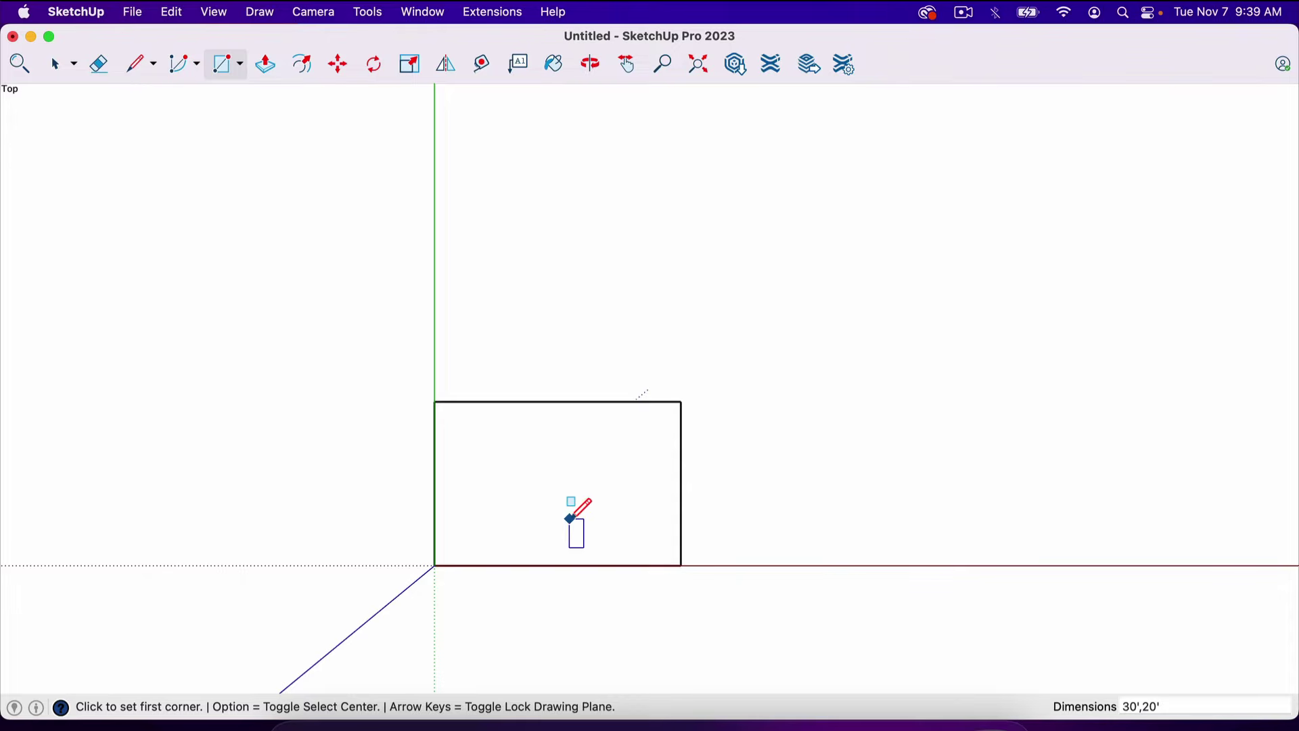
Step: Hide the drawing axes in the model
scroll(556, 529, up, 1)
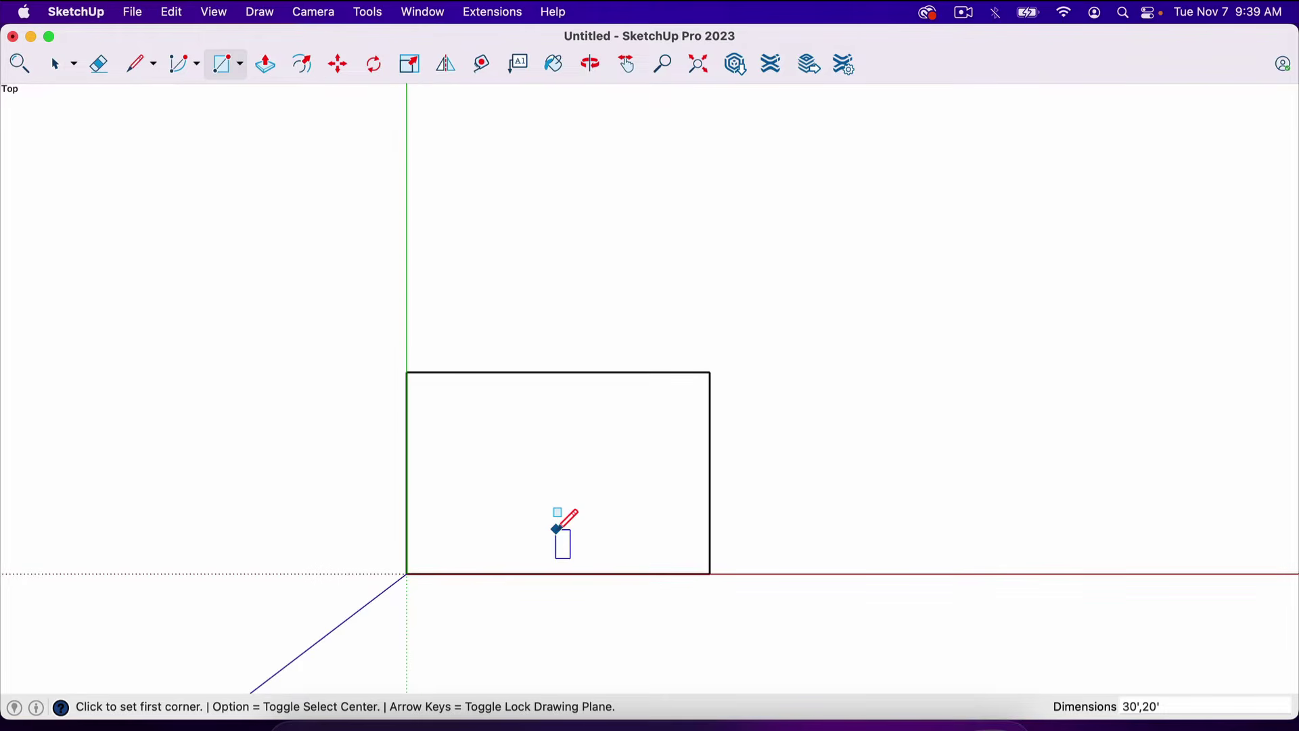
scroll(610, 196, down, 1)
scroll(559, 341, up, 2)
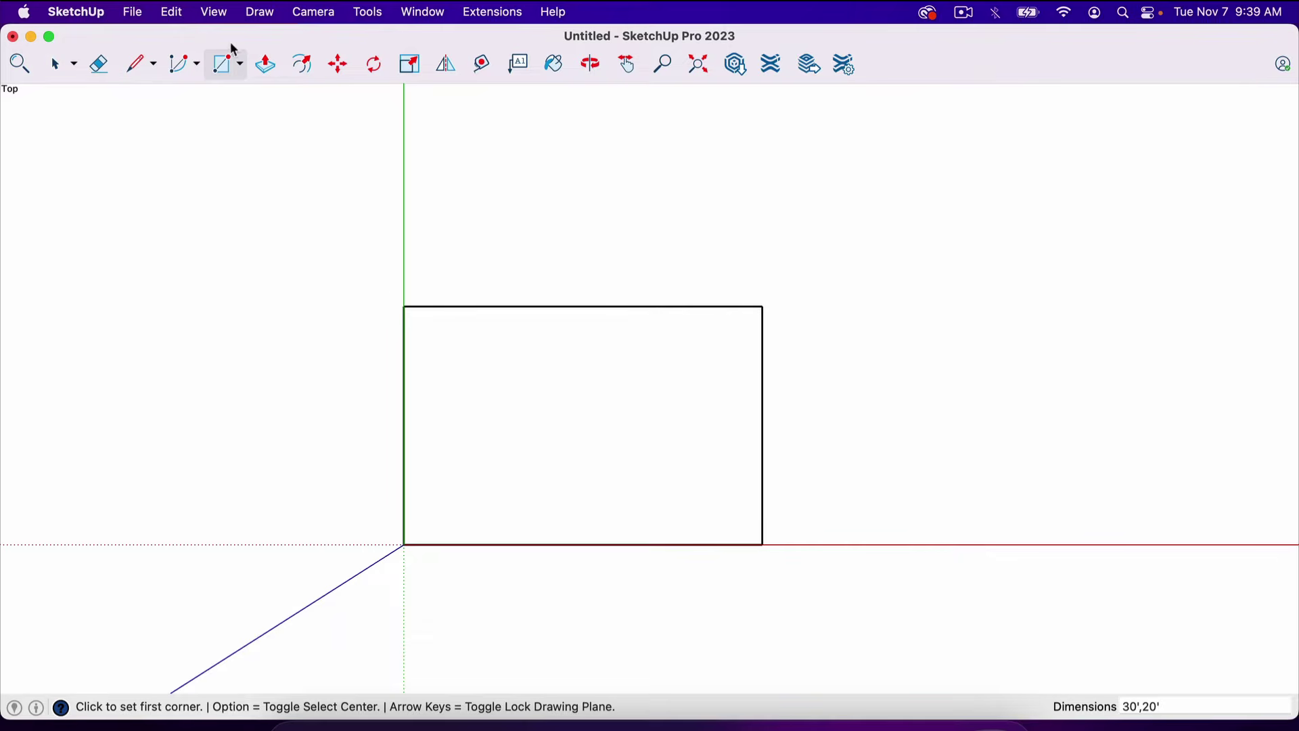
click(215, 12)
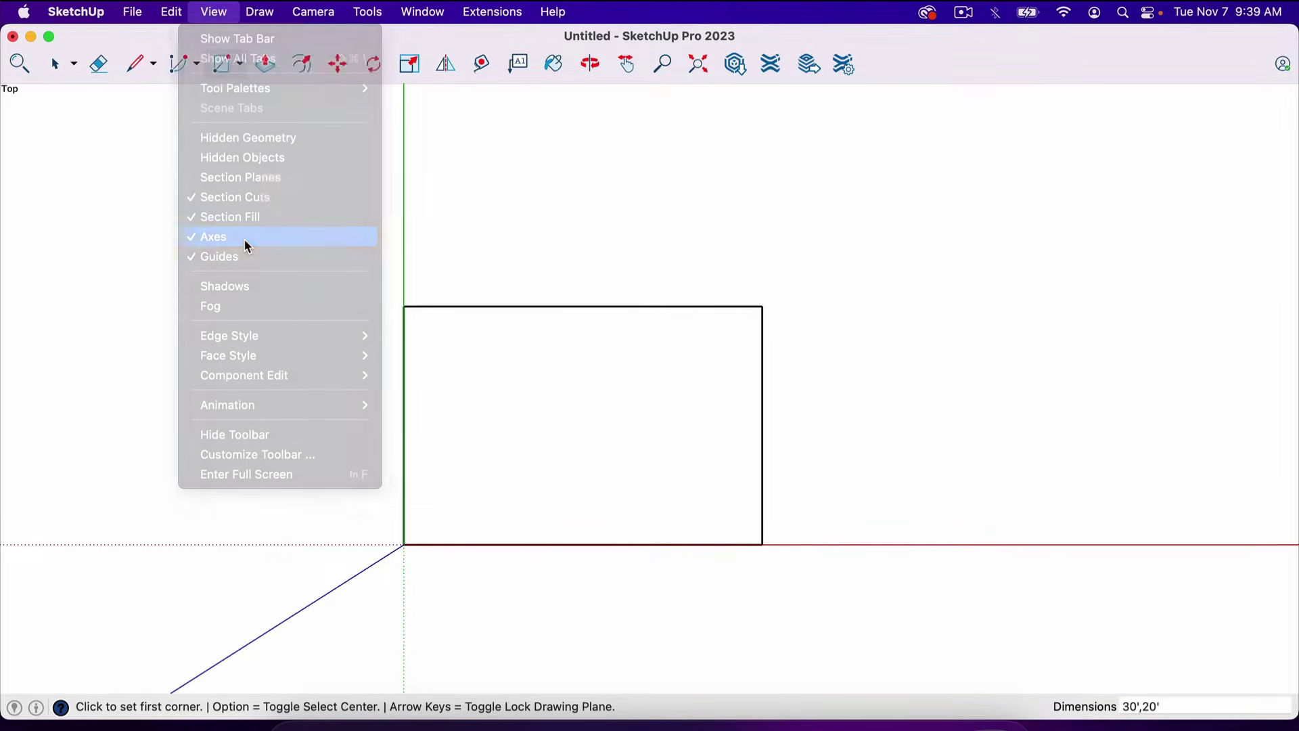
click(246, 240)
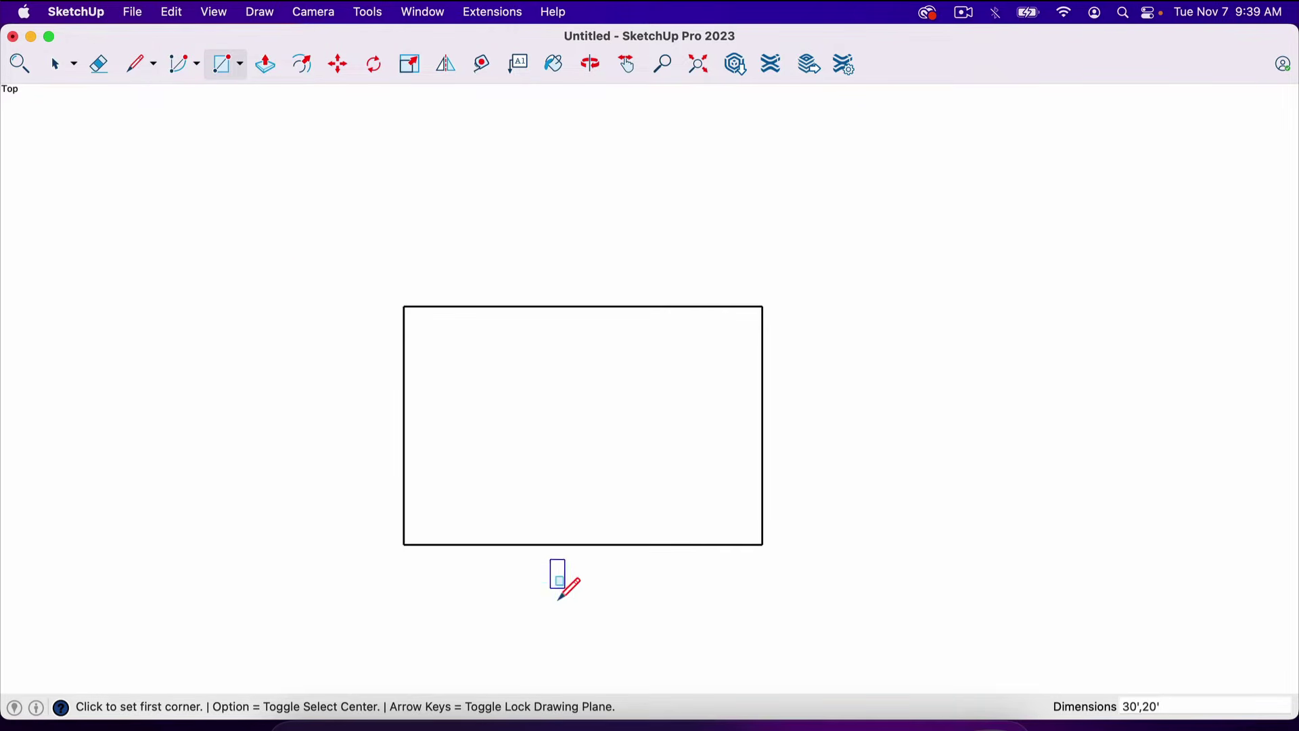
Step: Measure the rectangle's width and depth between opposite edges with the Tape Measure, without placing any guides
scroll(575, 617, up, 3)
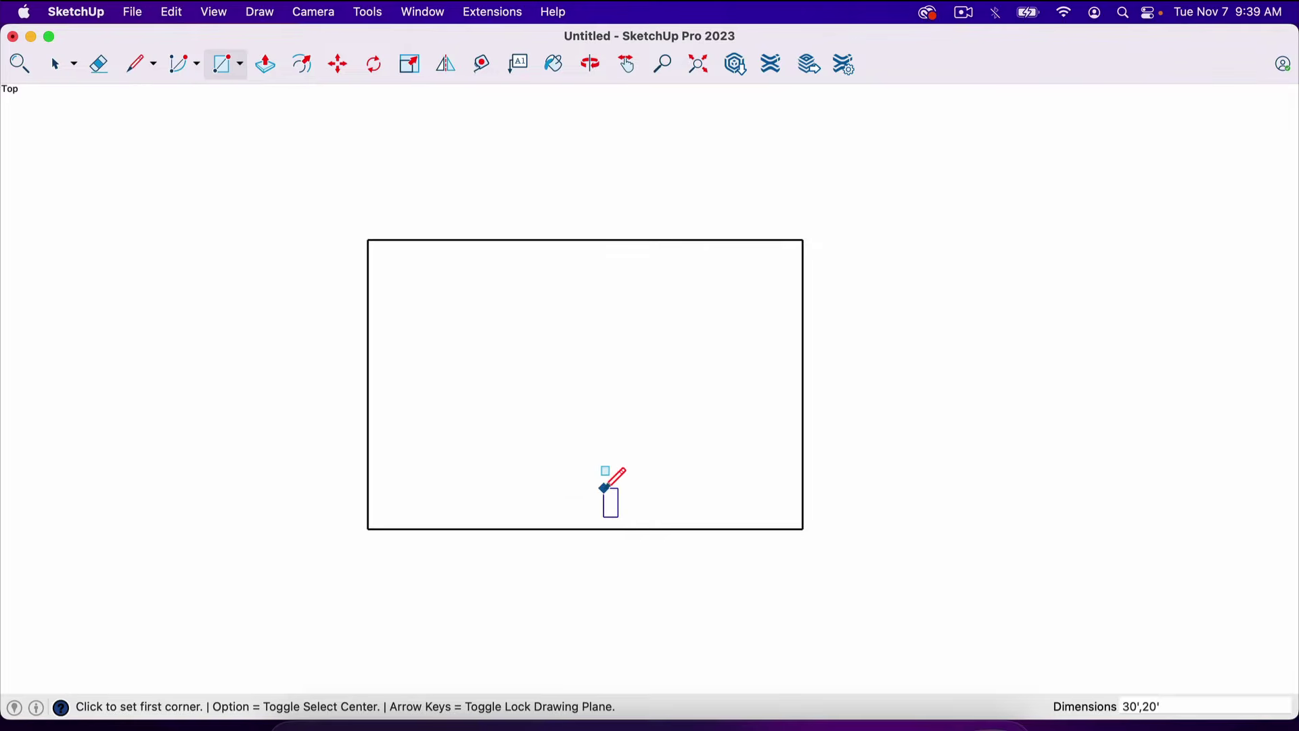
scroll(604, 489, up, 1)
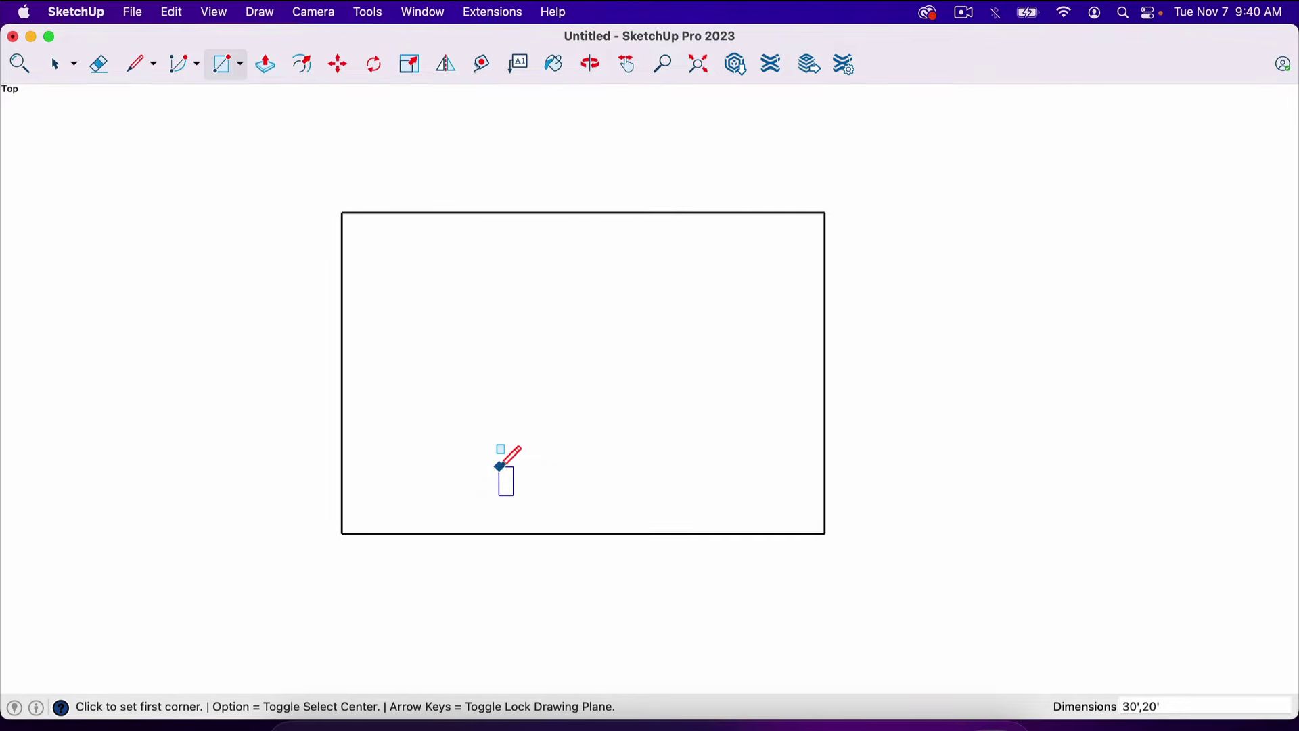
key(t)
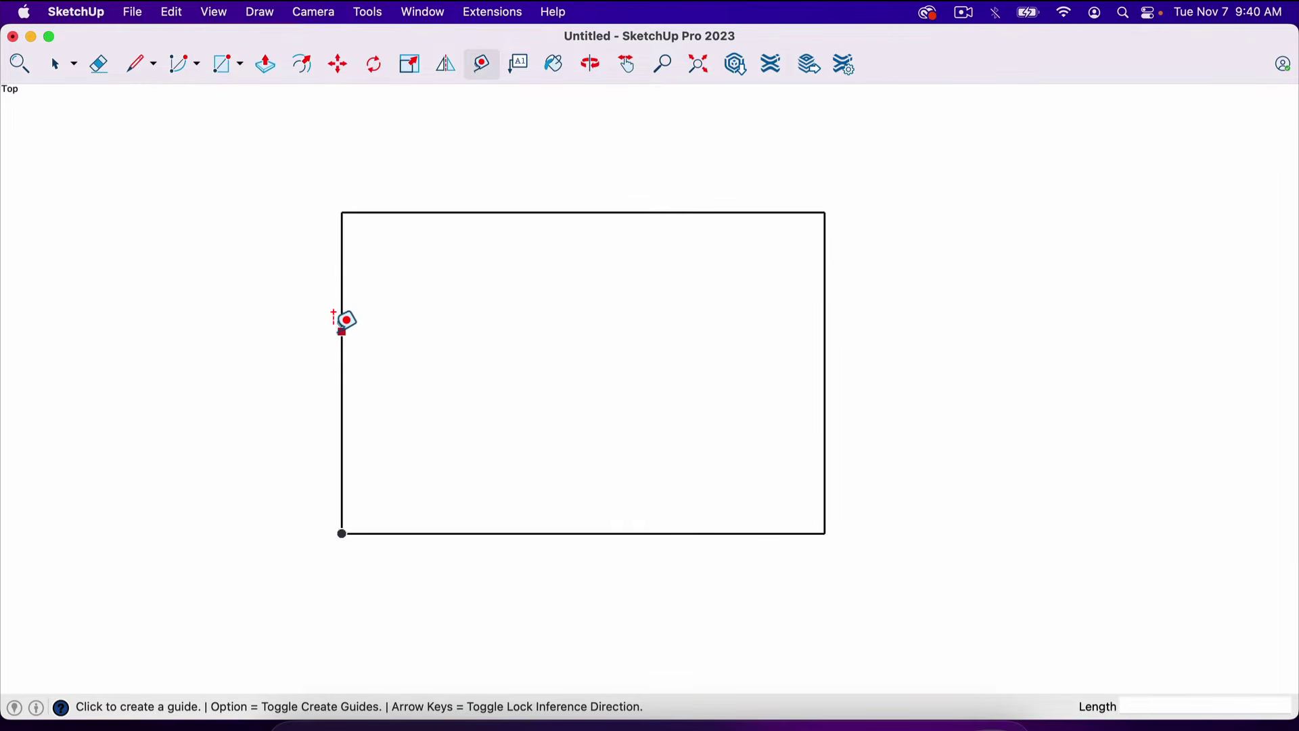
click(341, 328)
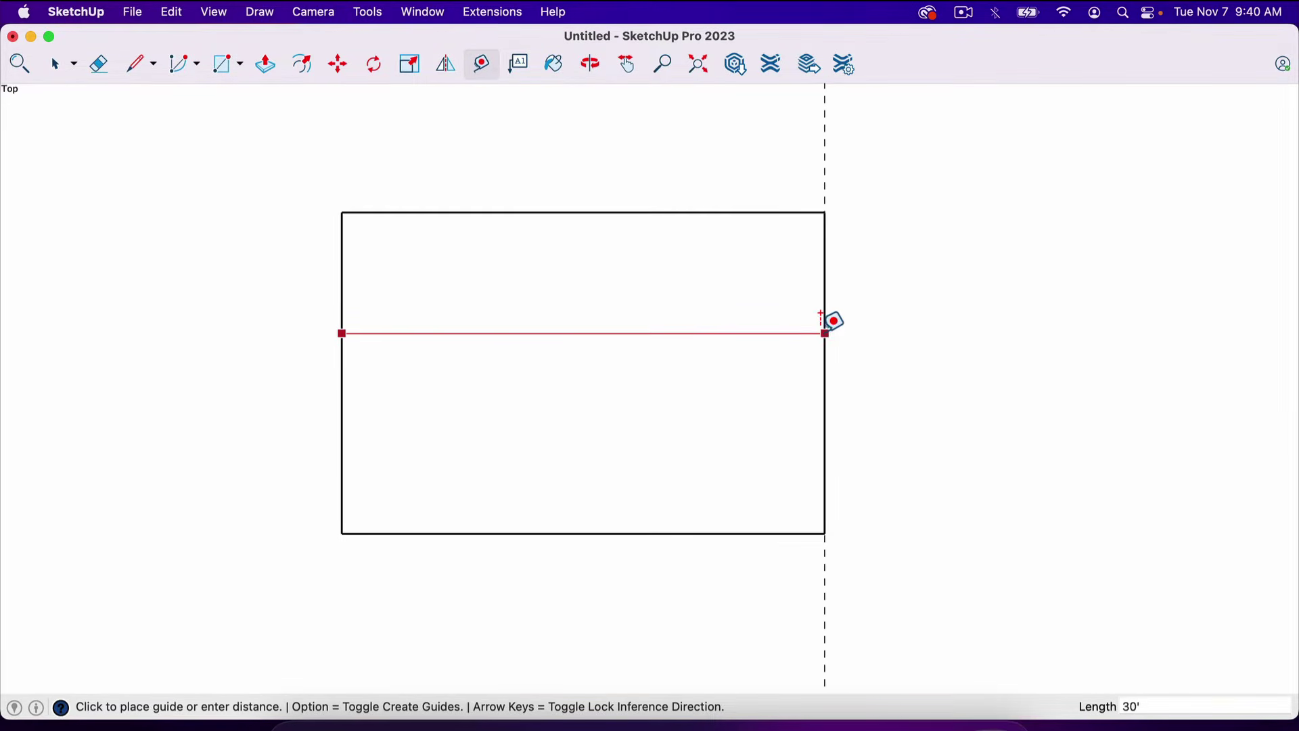
key(space)
key(t)
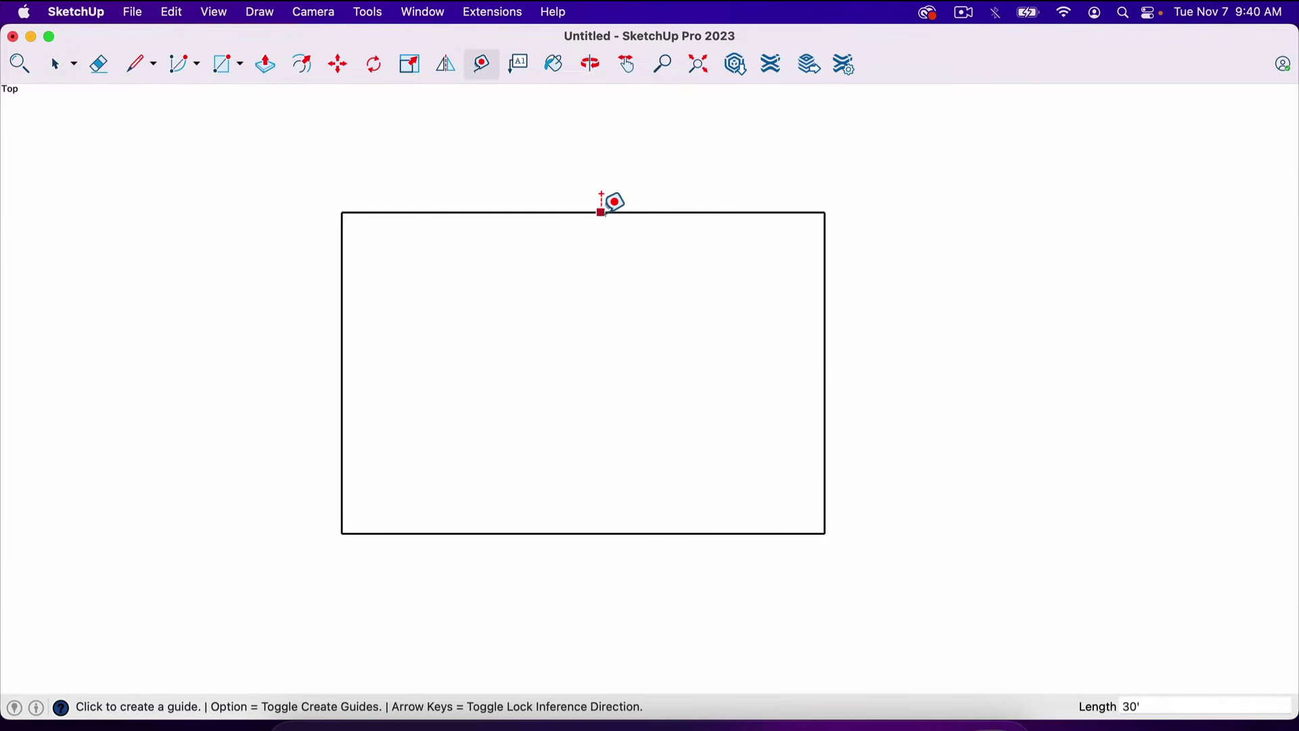
click(601, 213)
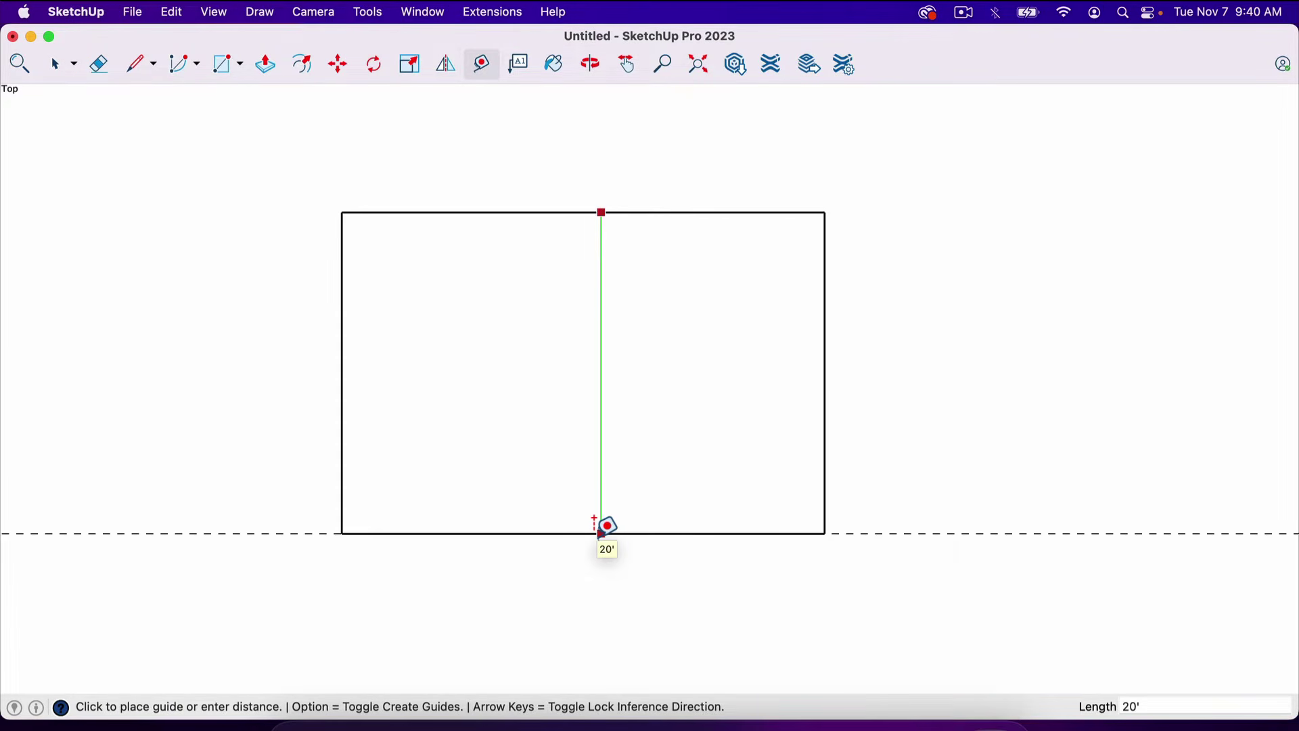
key(space)
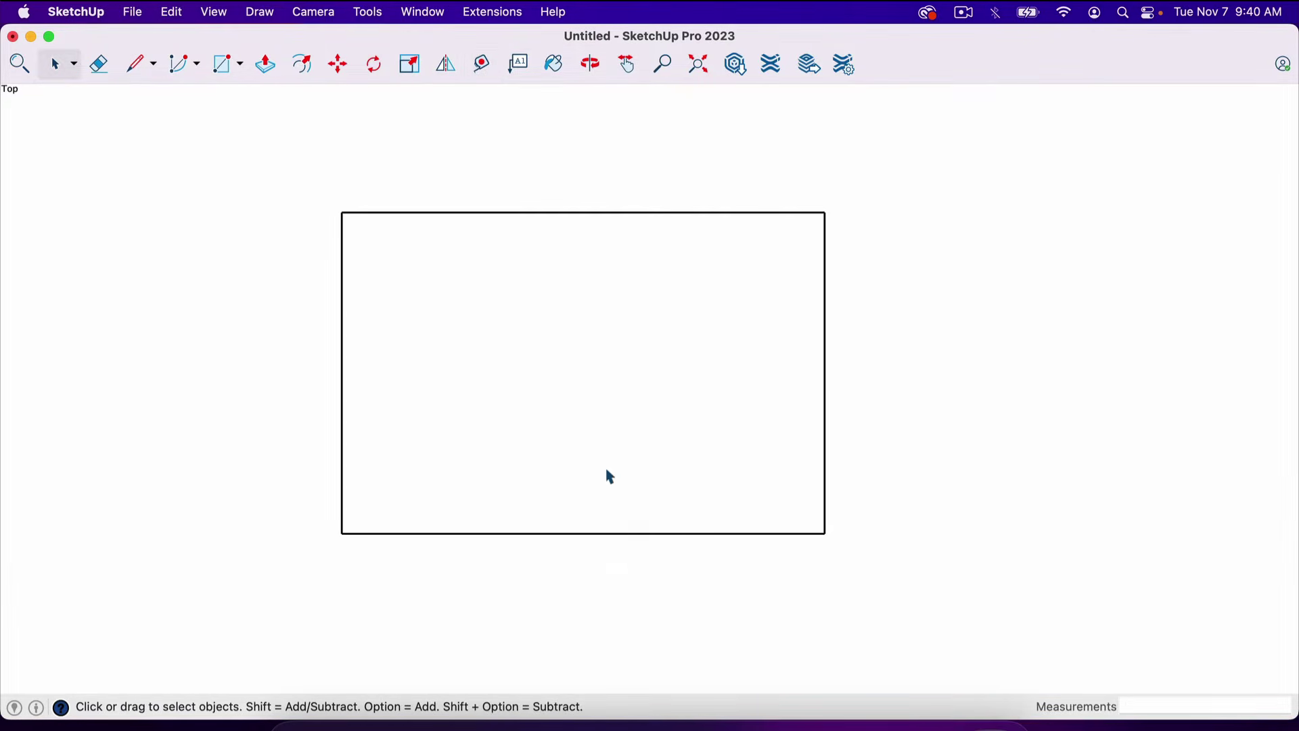
Step: Offset the building outline inward by 6.5 inches to form the exterior walls
scroll(569, 446, up, 2)
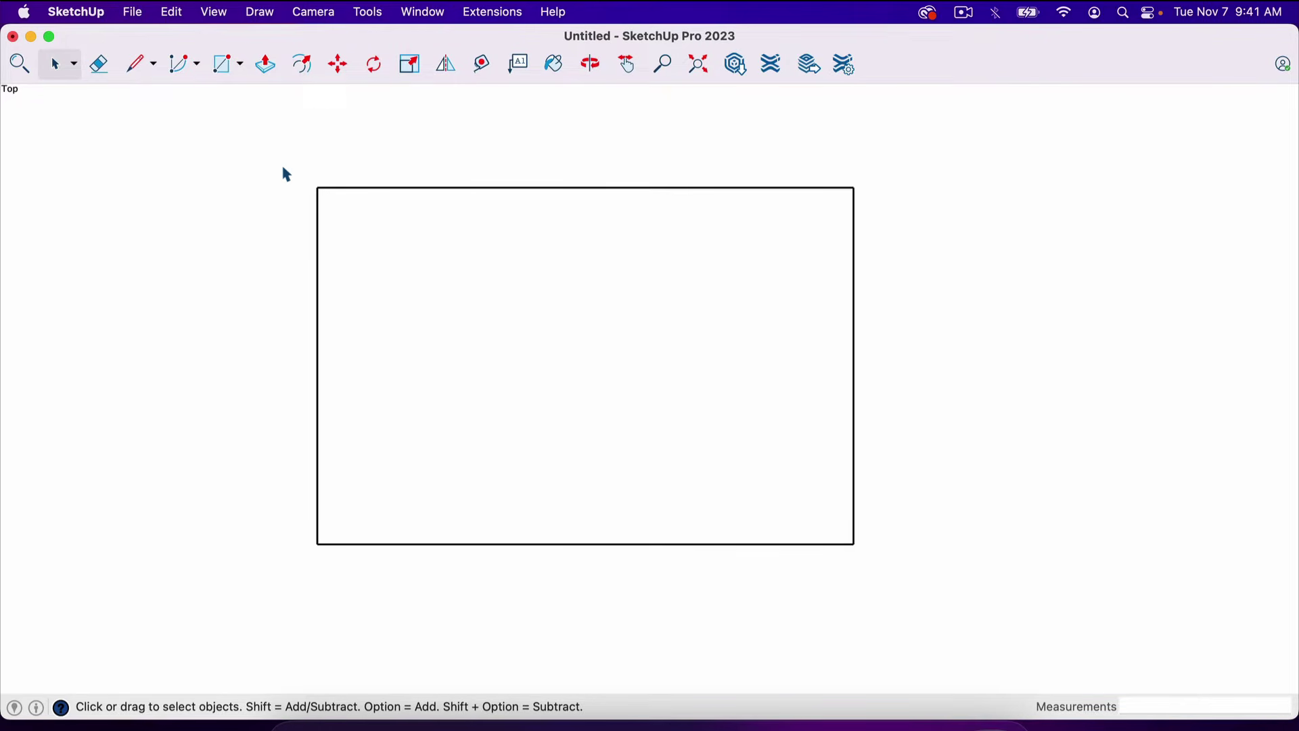
key(f)
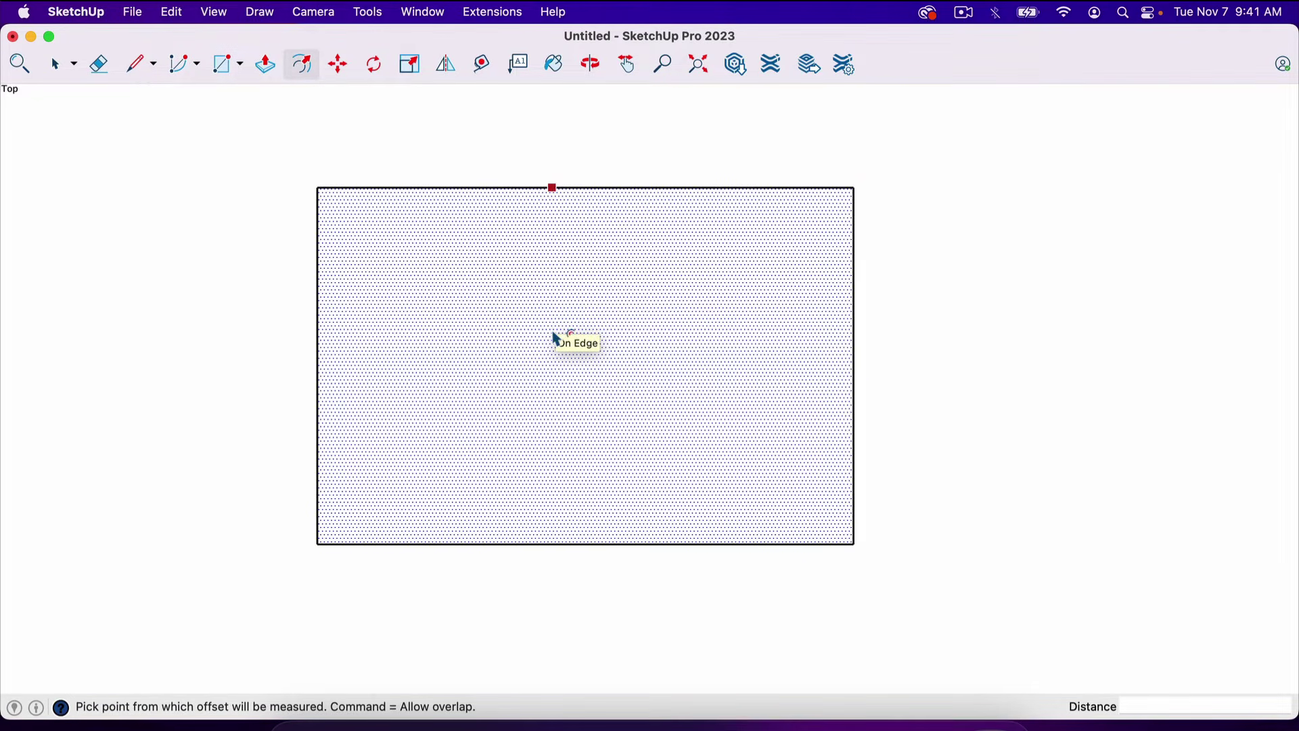
click(565, 377)
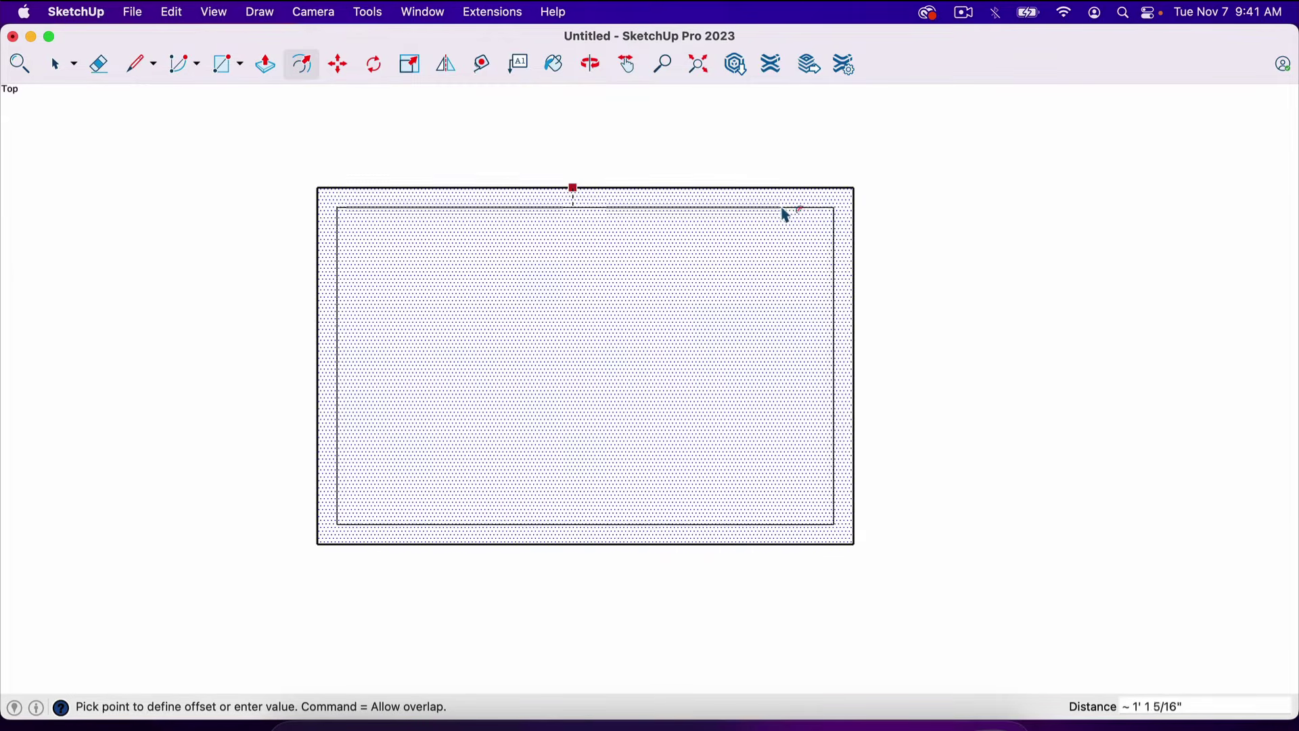
click(786, 213)
text(6)
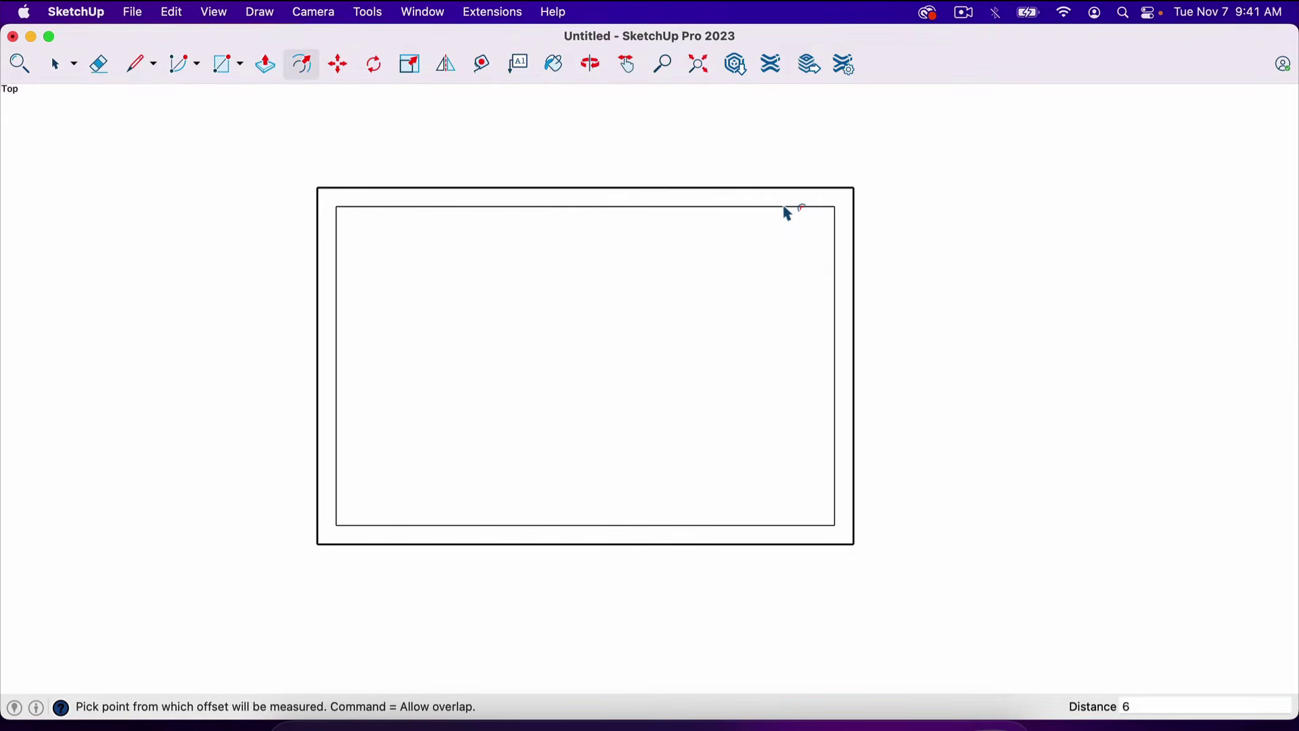
text(.5)
key(Return)
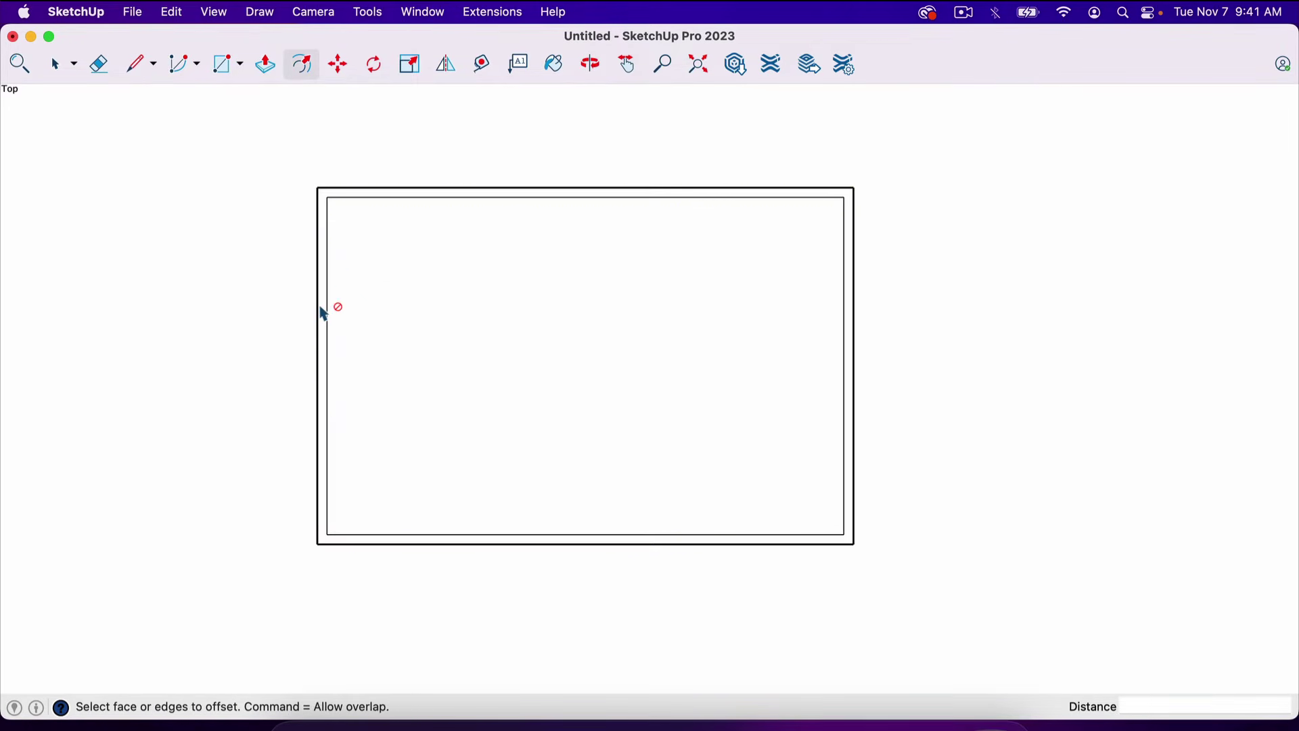
Step: Measure the exterior wall thickness between the outer and inner left edges with the Tape Measure, without placing a guide
scroll(323, 313, up, 3)
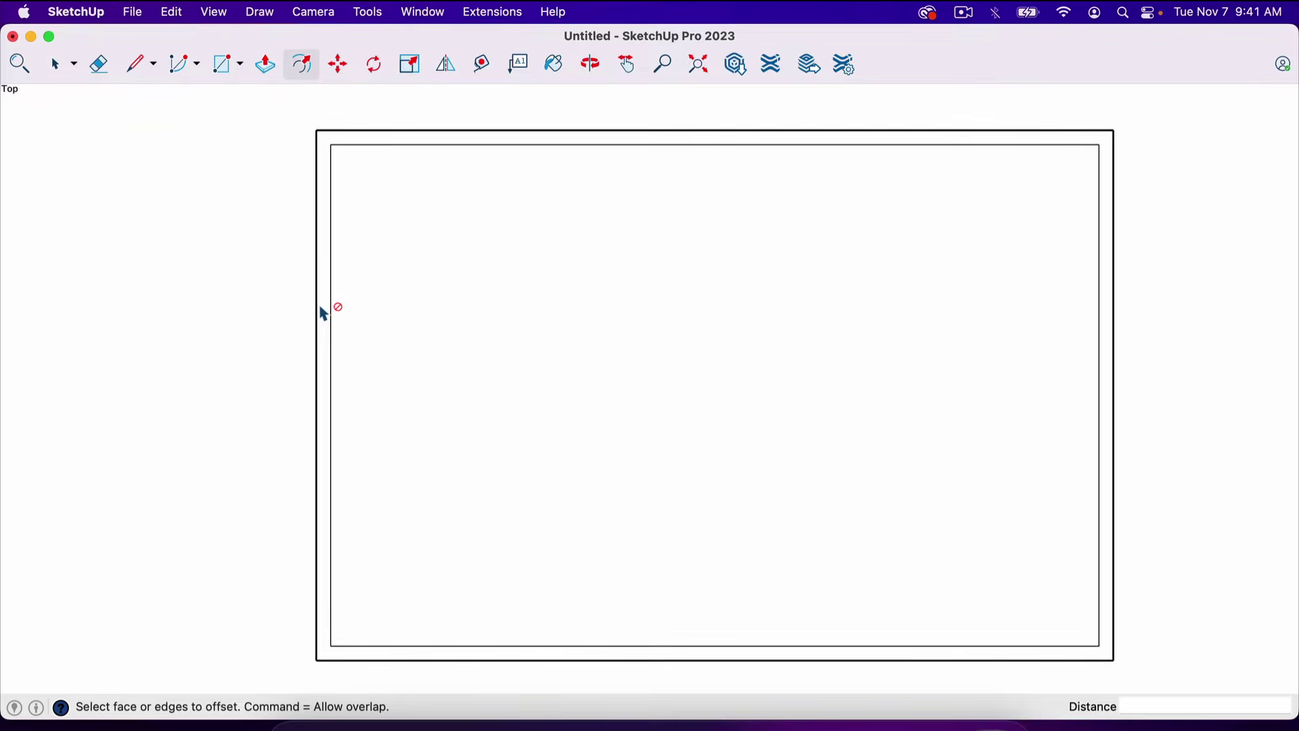
key(t)
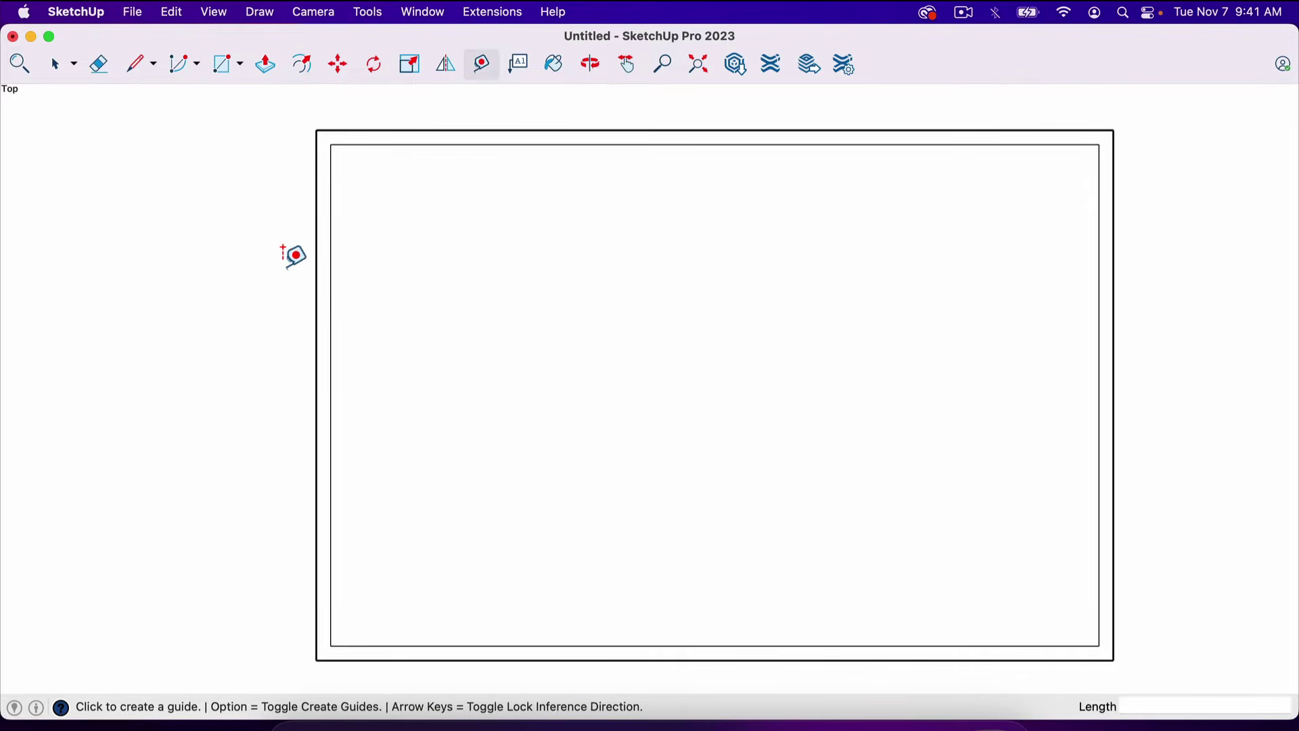
click(317, 285)
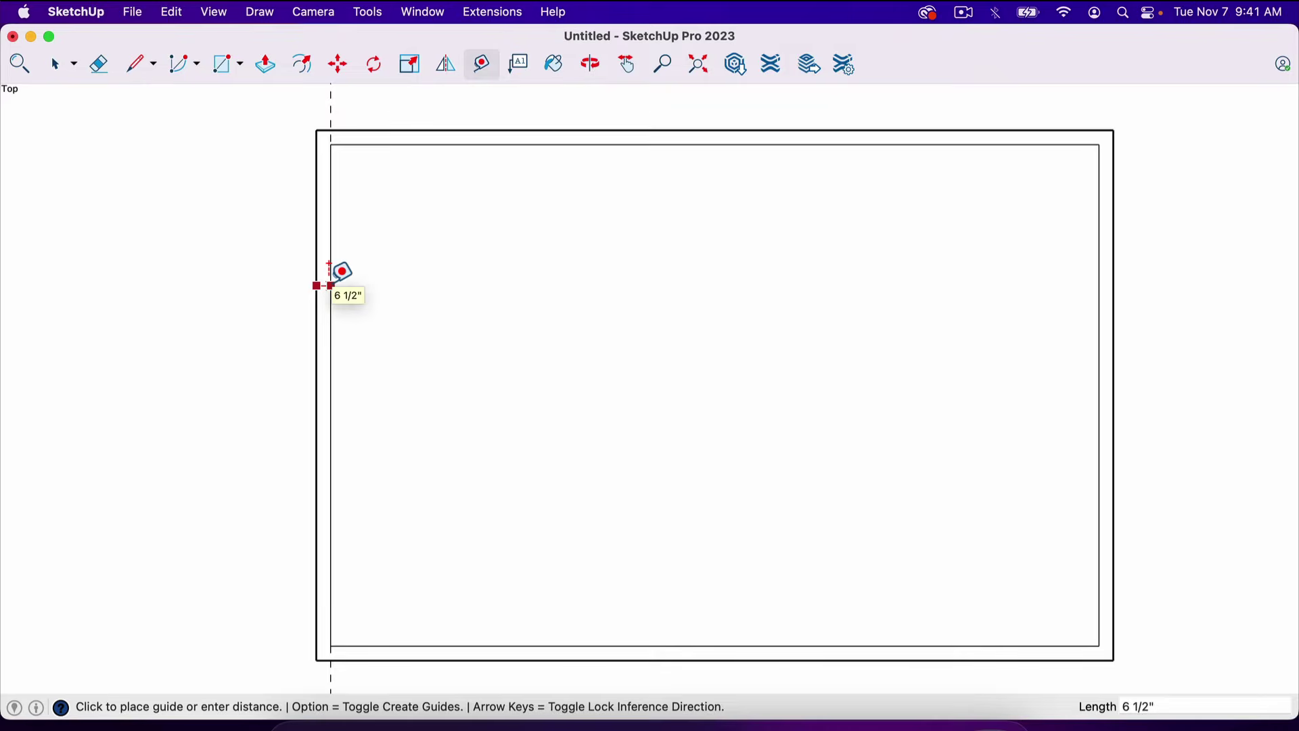
key(space)
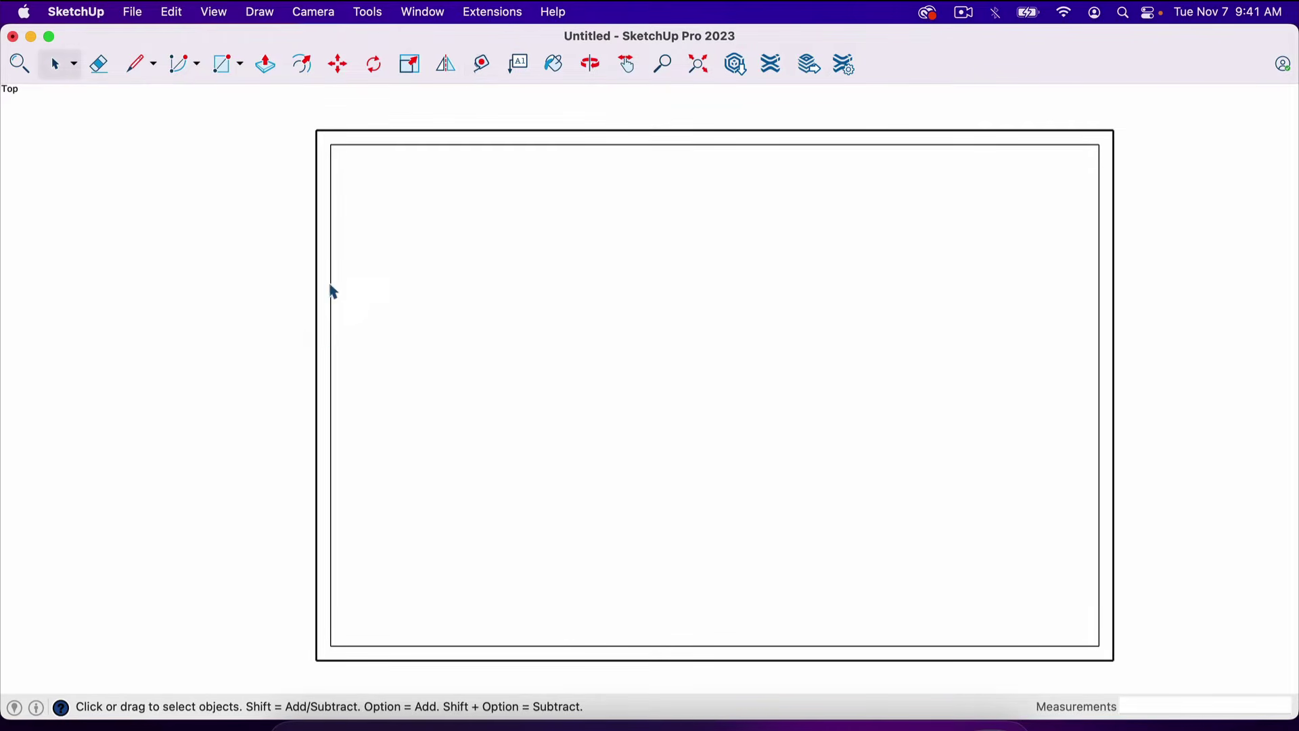
Step: Draw three connected freehand diagonal lines inside the outline with the Line tool and undo them
scroll(261, 324, down, 1)
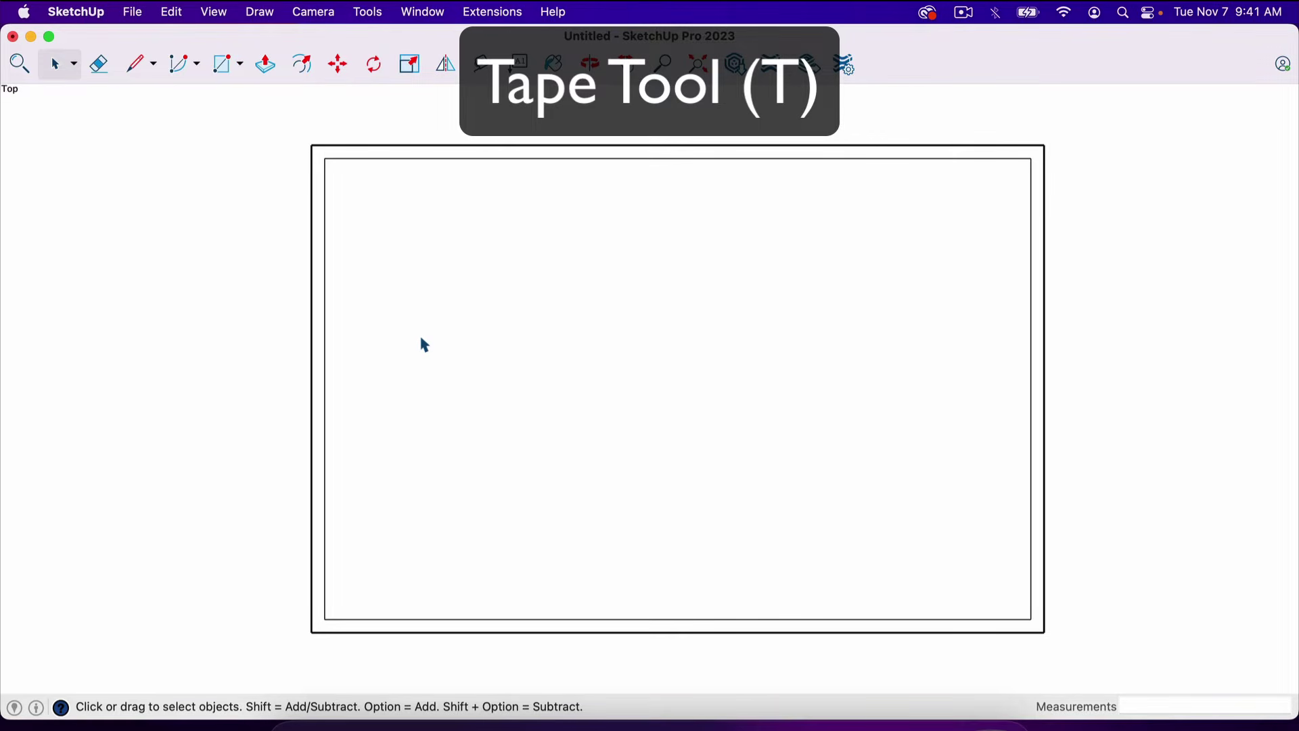
key(t)
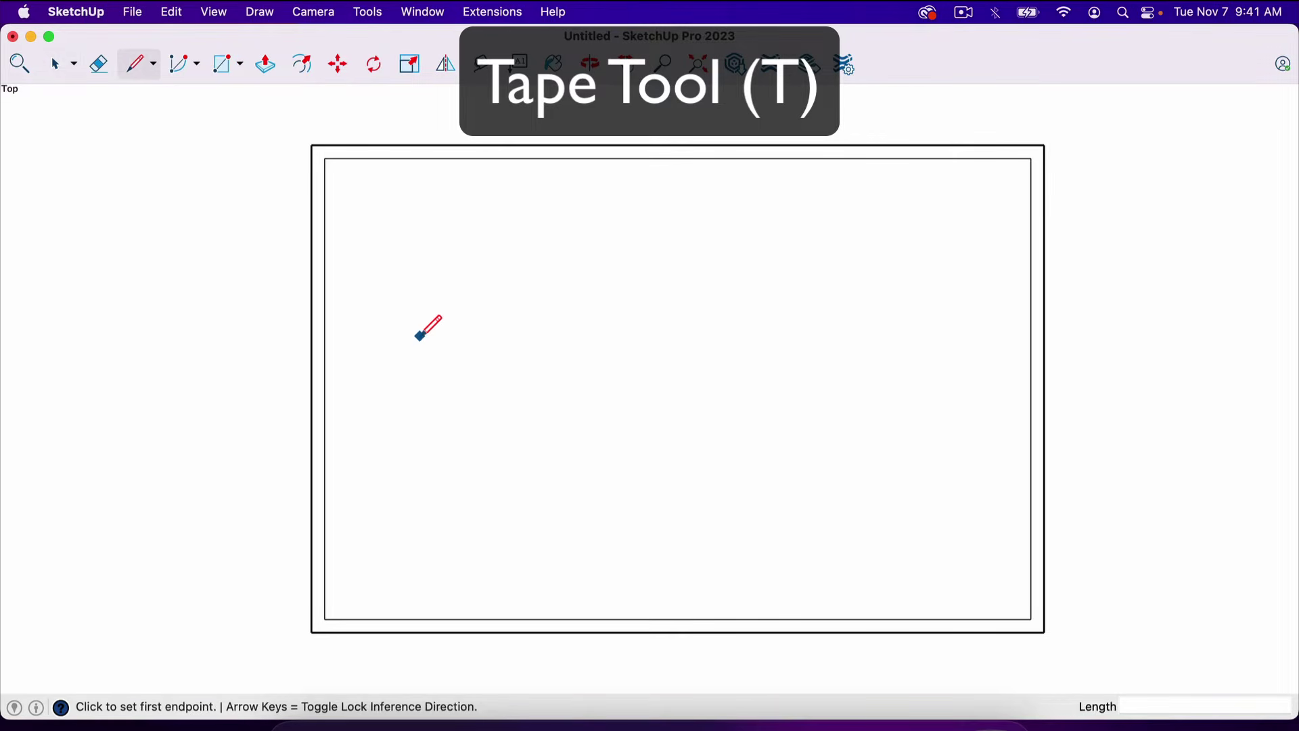
click(376, 391)
click(470, 292)
click(548, 364)
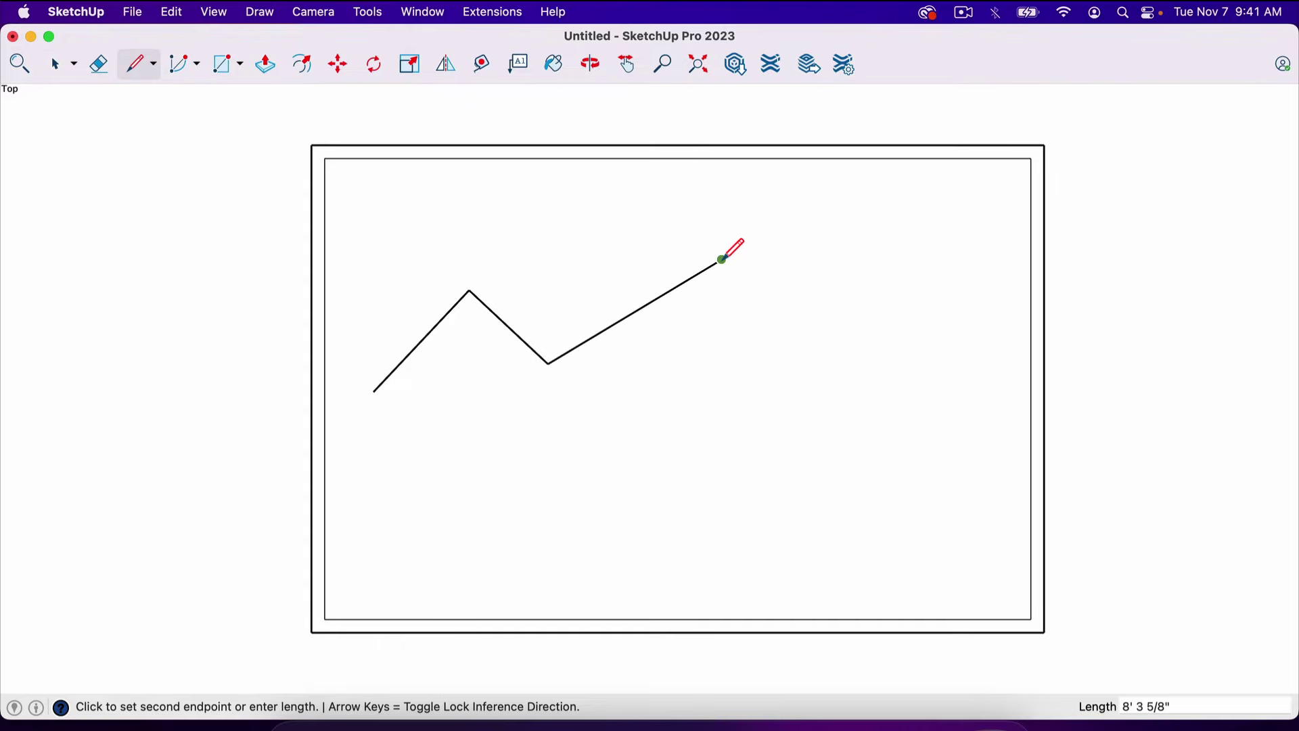
key(super+z)
key(super+z)
key(super+z)
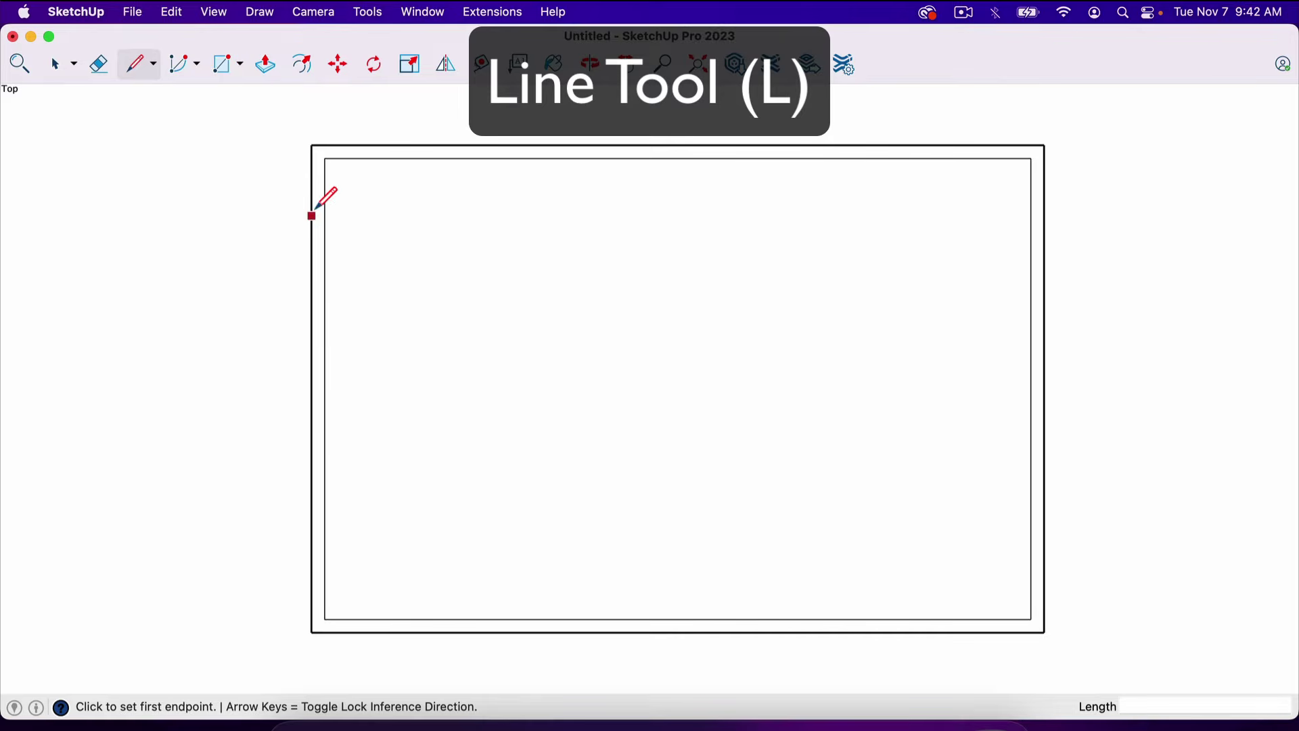
Step: Draw a 120-inch horizontal line inward from the midpoint of the left outer edge, continuing straight down to the bottom outer edge
click(312, 389)
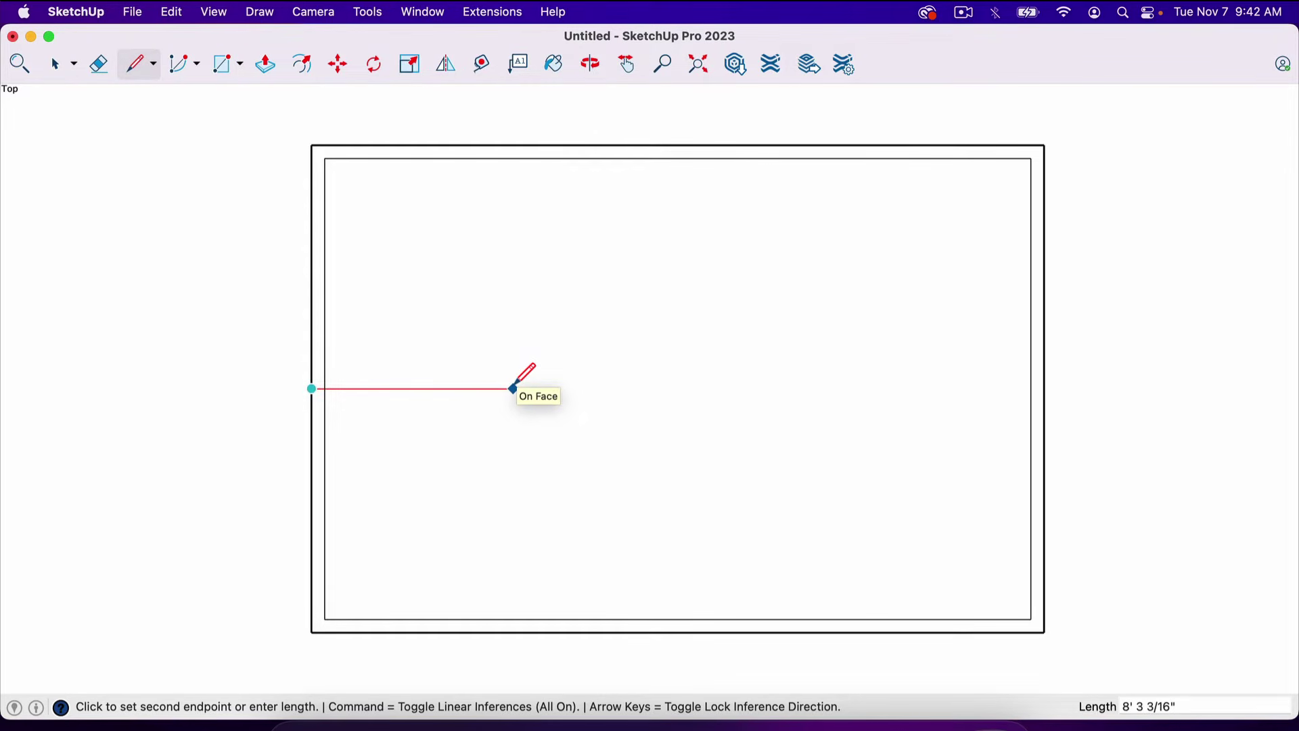
text(1)
key(BackSpace)
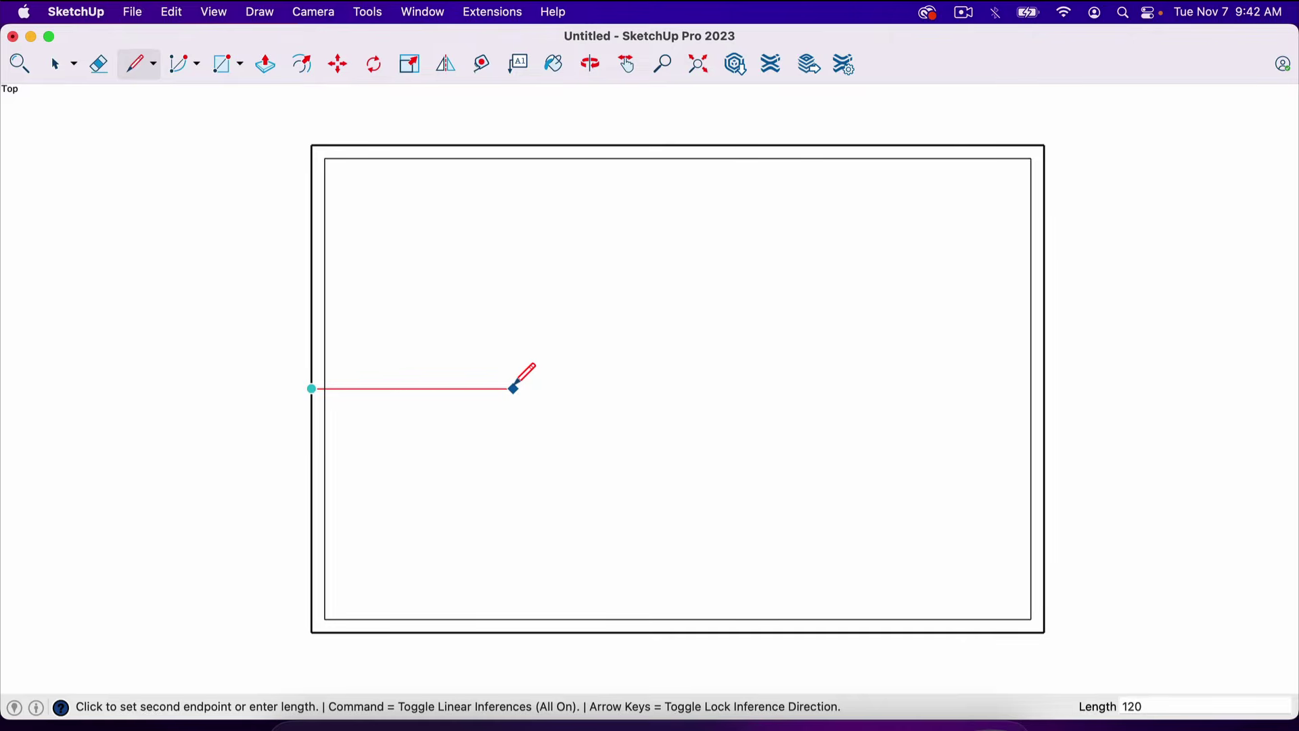
key(Return)
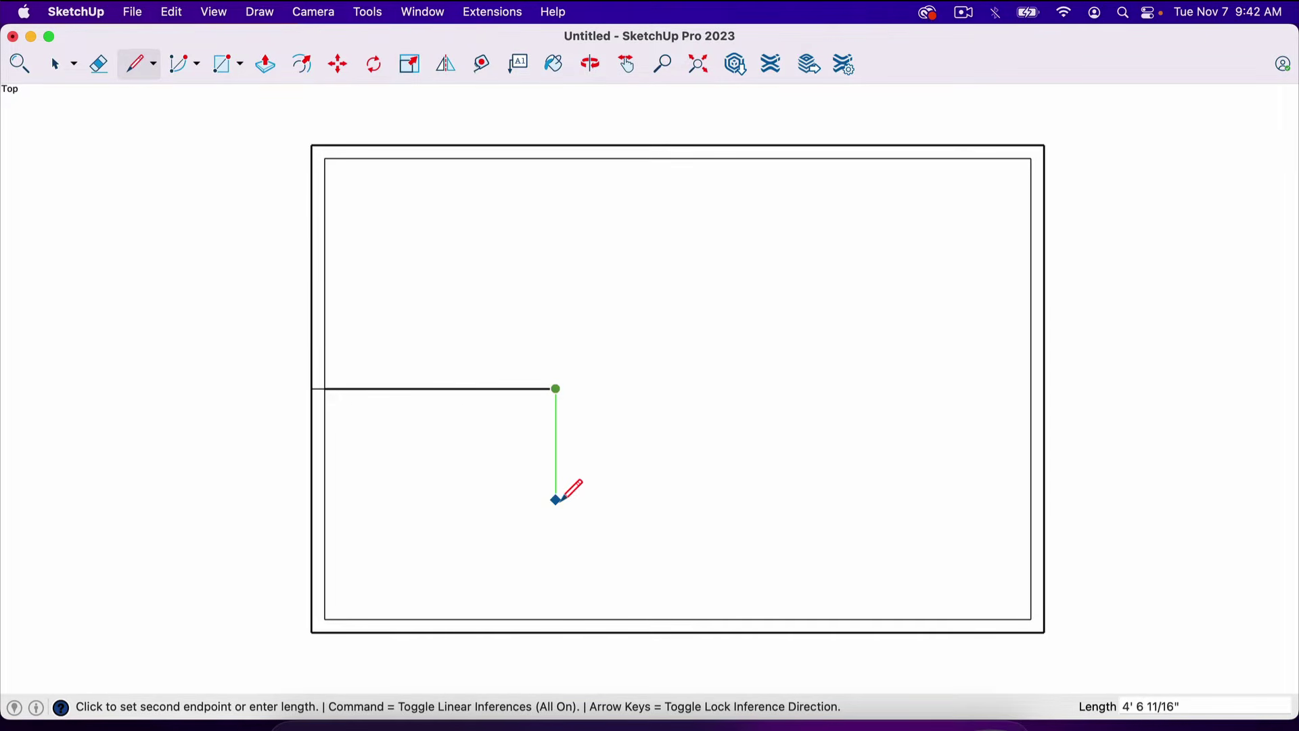
click(556, 631)
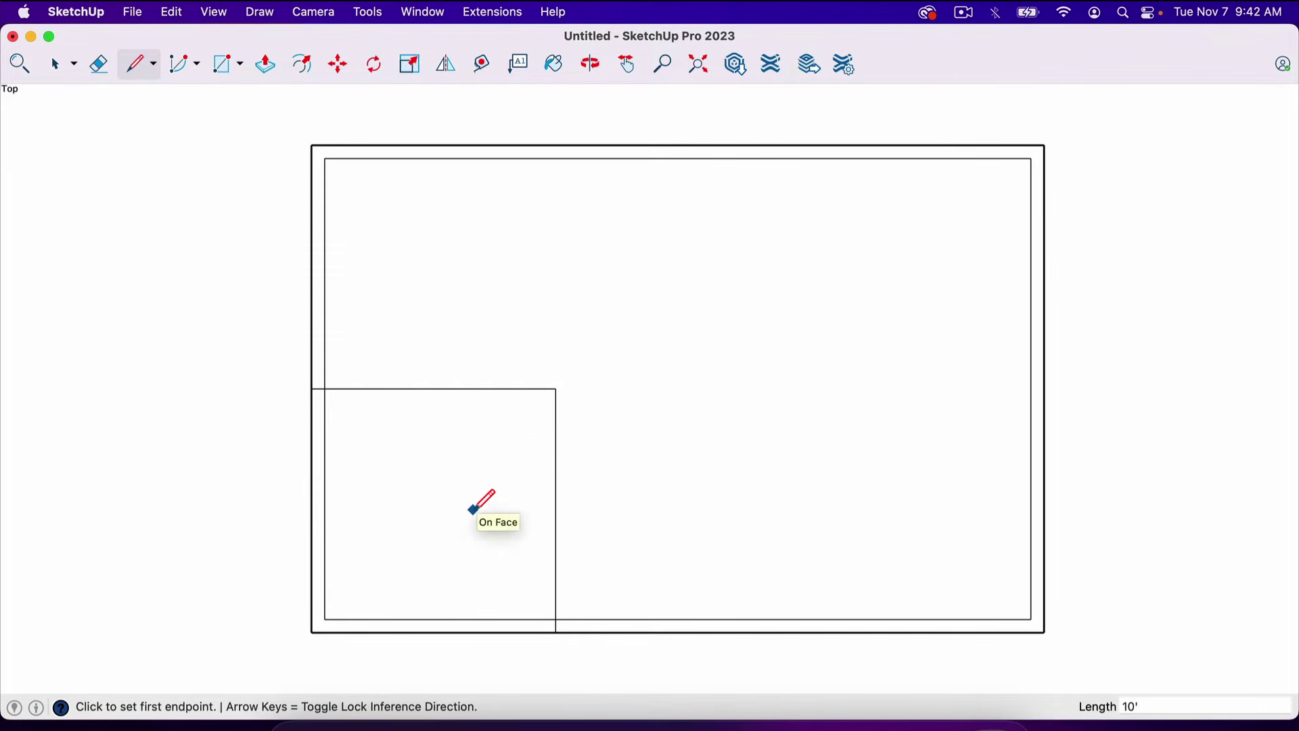
Step: Place guides 4.5 inches above the room's horizontal line and 4.5 inches to the right of its vertical line
scroll(479, 500, up, 2)
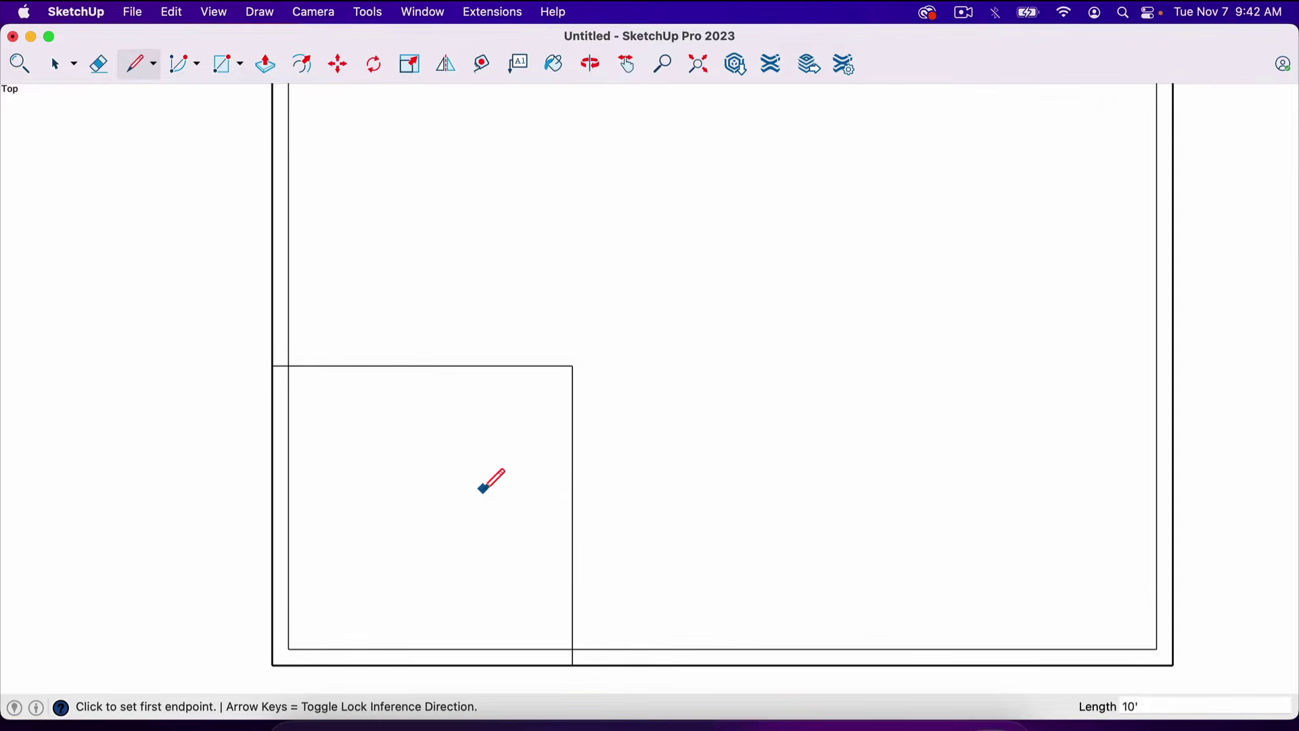
scroll(479, 487, down, 2)
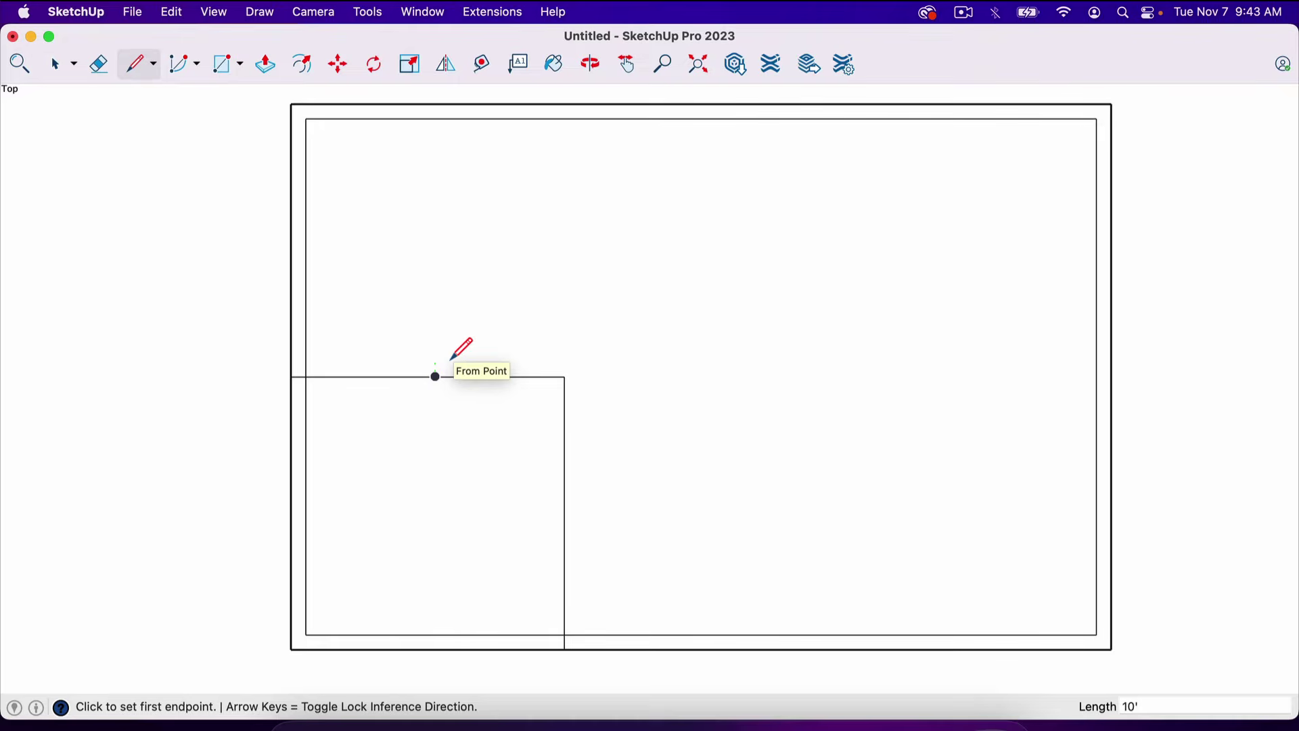
key(t)
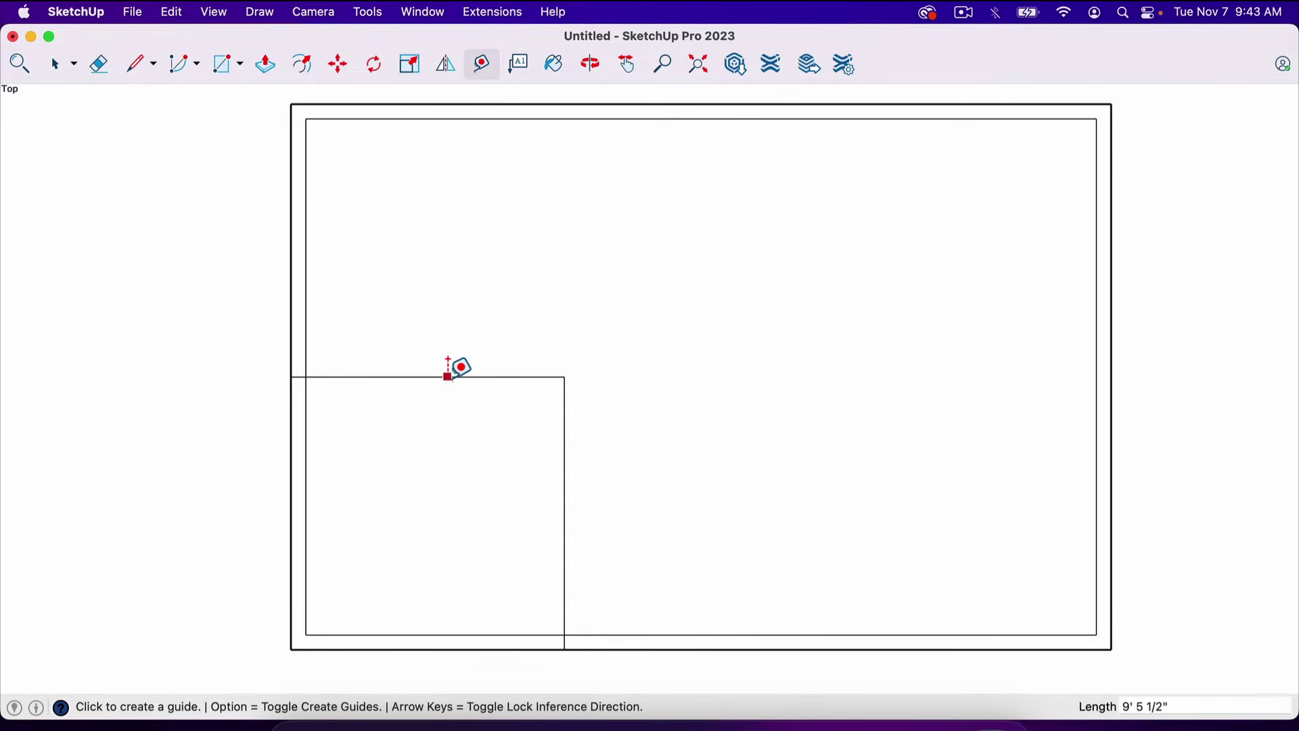
click(435, 376)
click(435, 376)
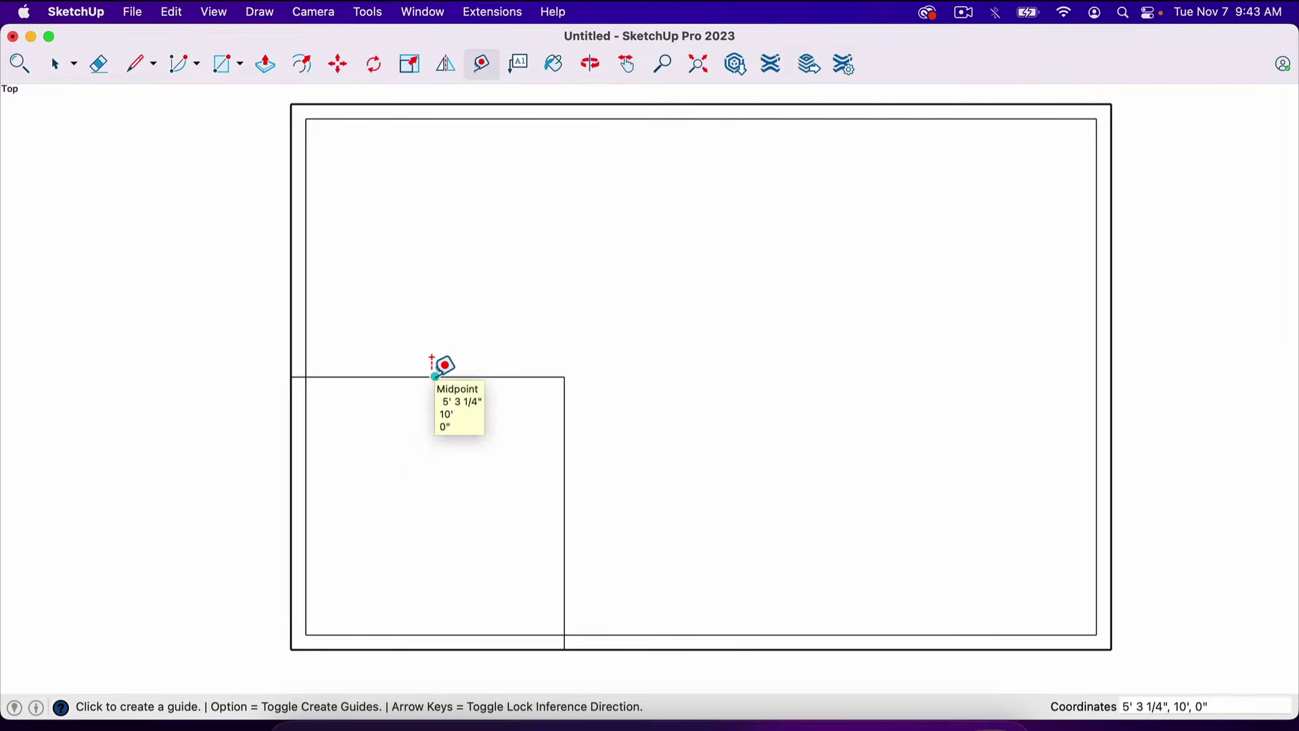
click(435, 377)
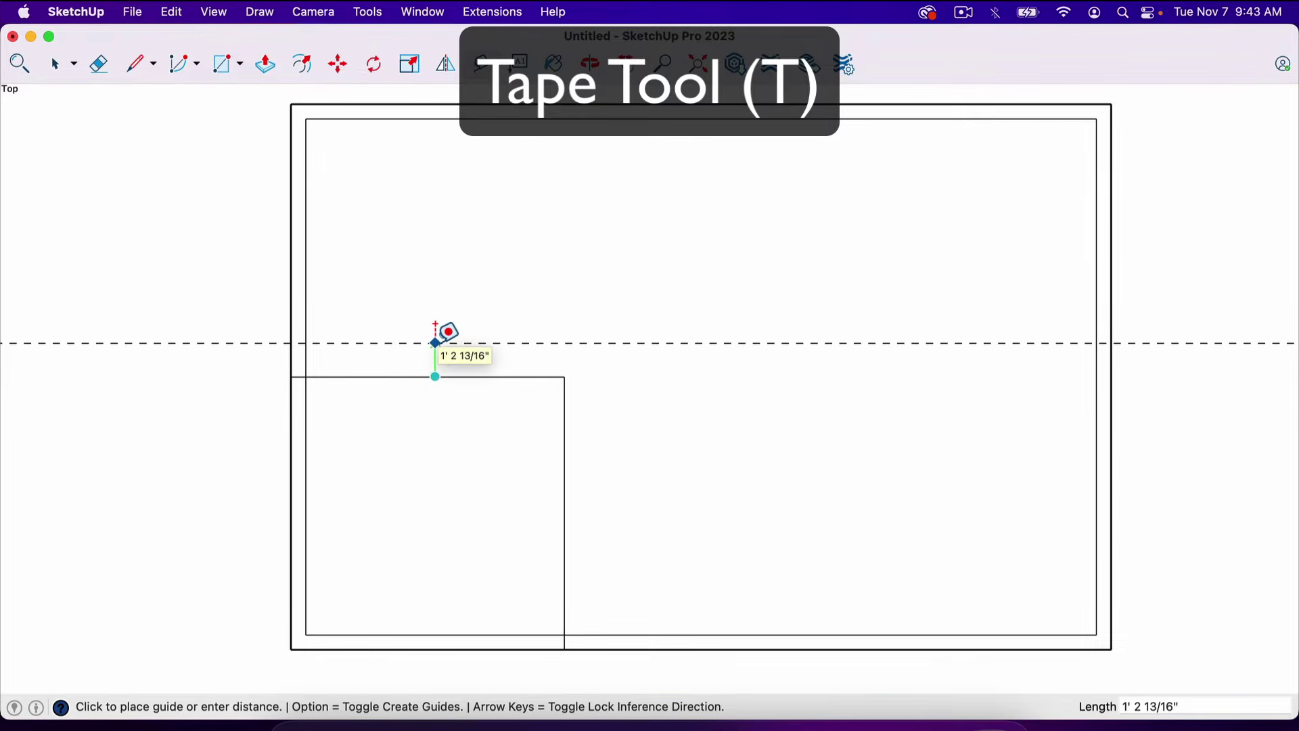
text(4.5)
key(Return)
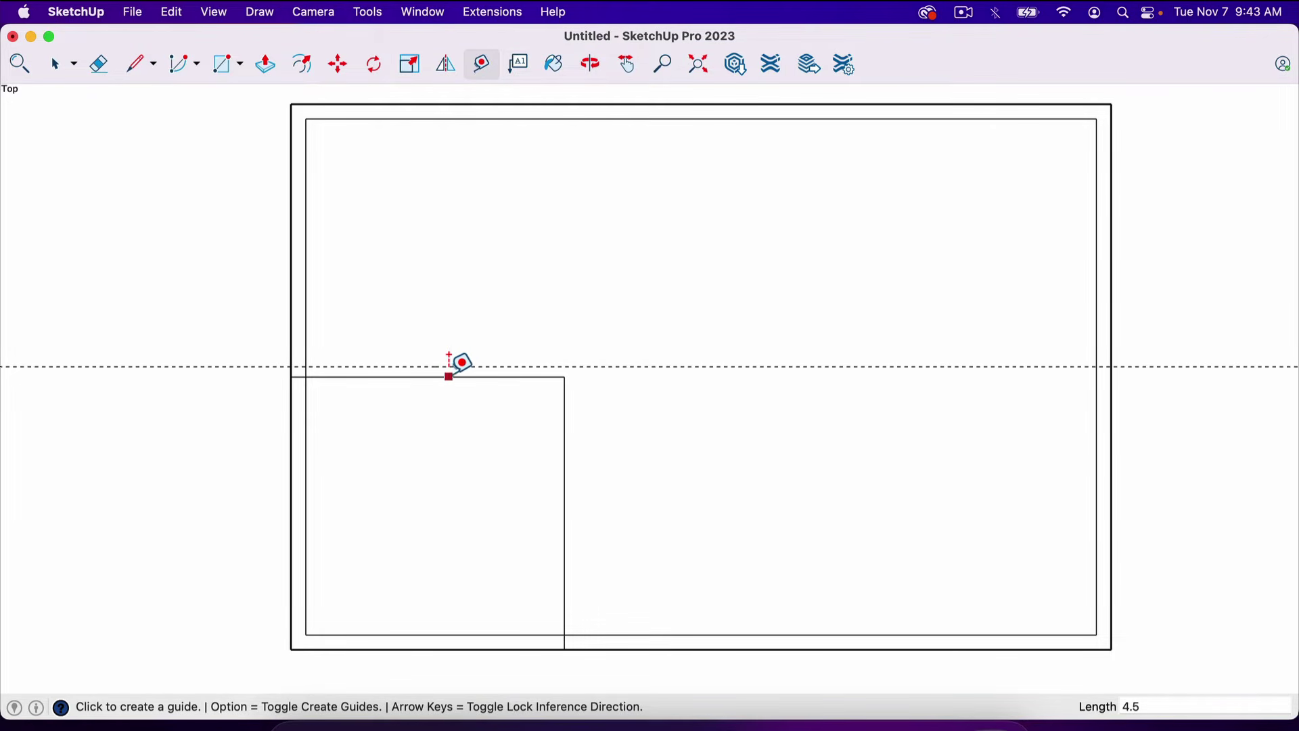
click(565, 444)
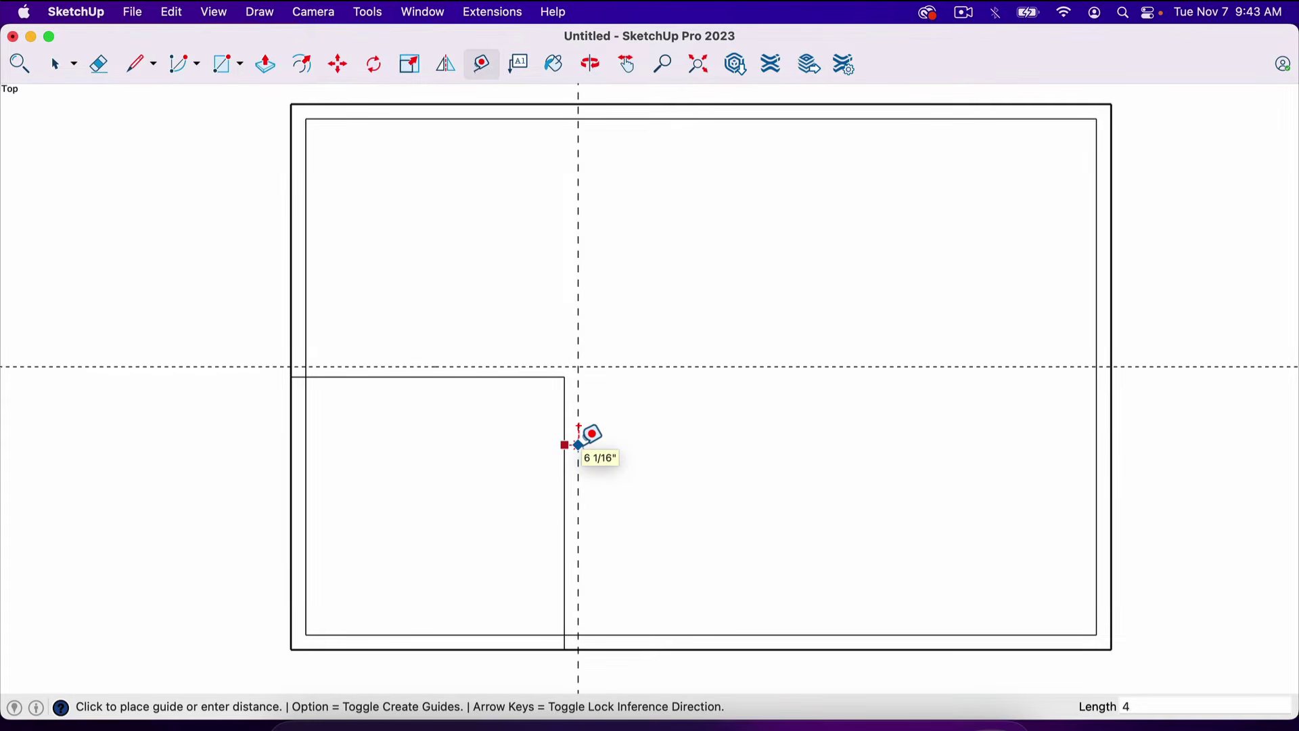
click(579, 444)
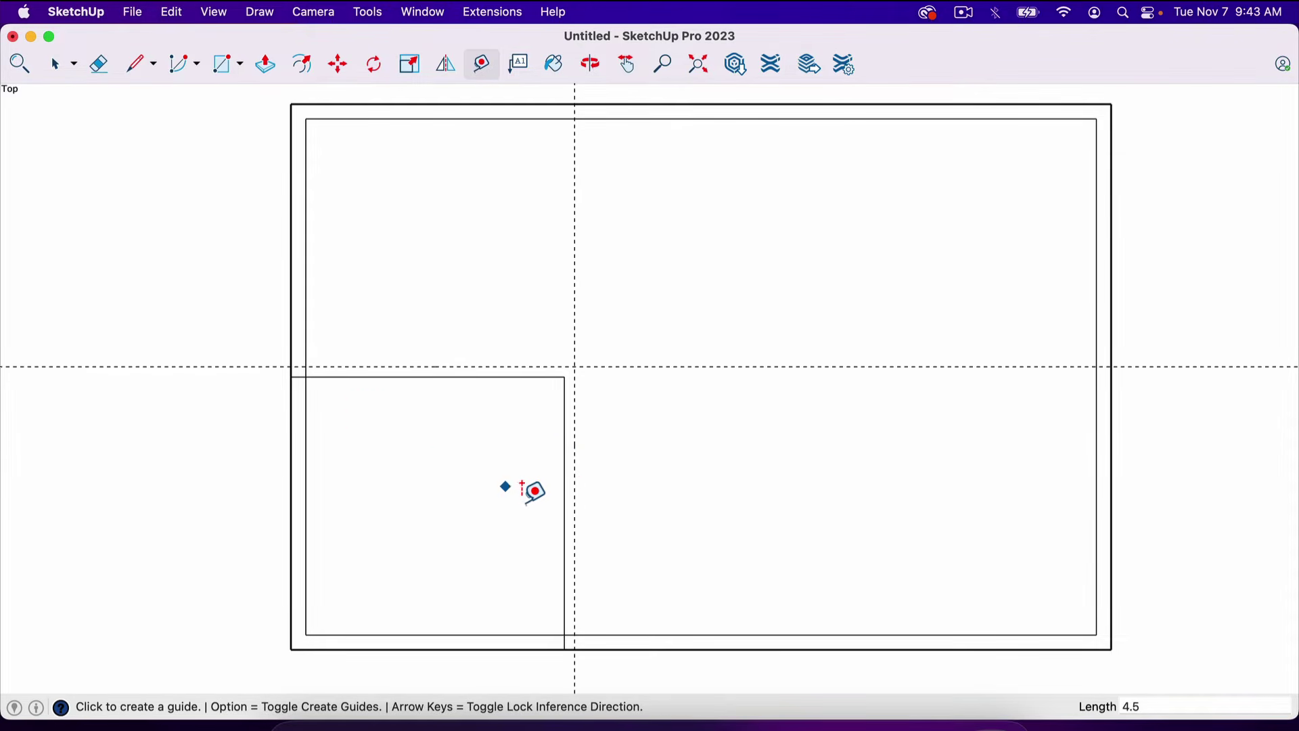
Step: Draw the partition's outer face along the guides, from the bottom inner wall edge up to their intersection and across to the left inner edge
scroll(529, 506, up, 1)
scroll(531, 507, down, 1)
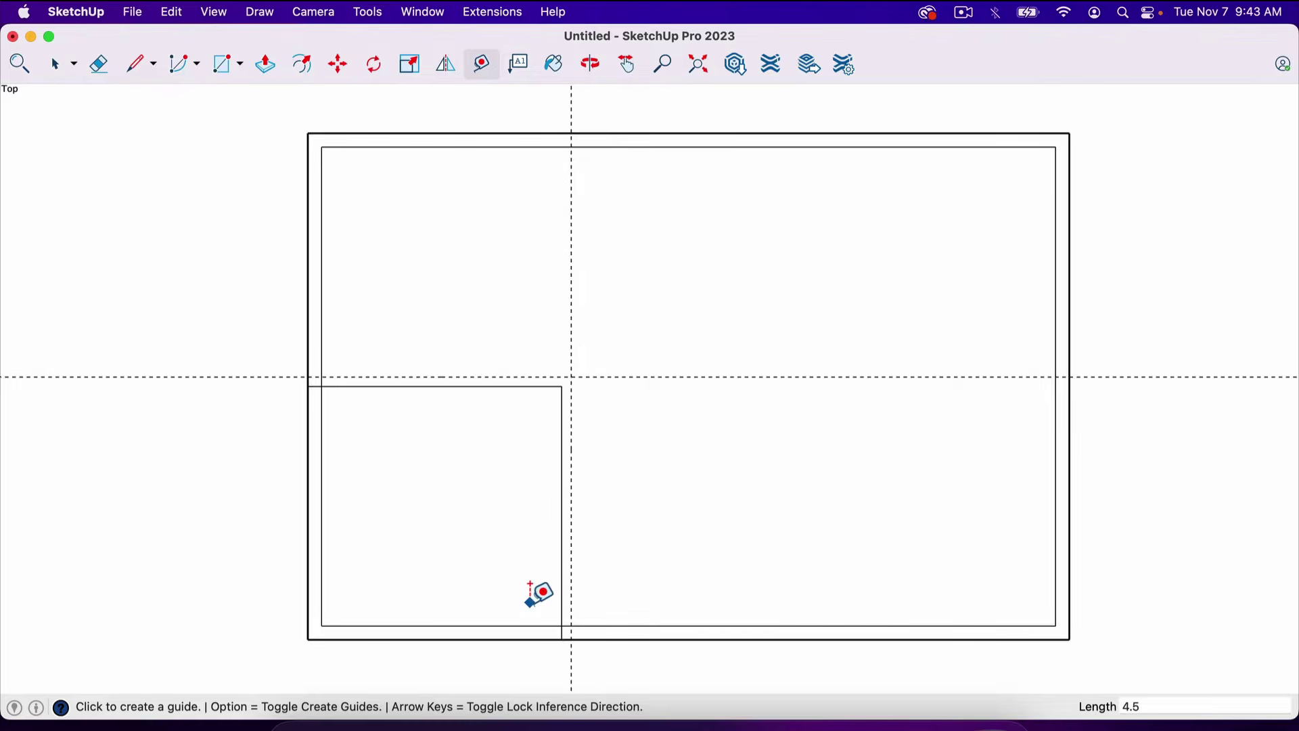
scroll(537, 594, up, 1)
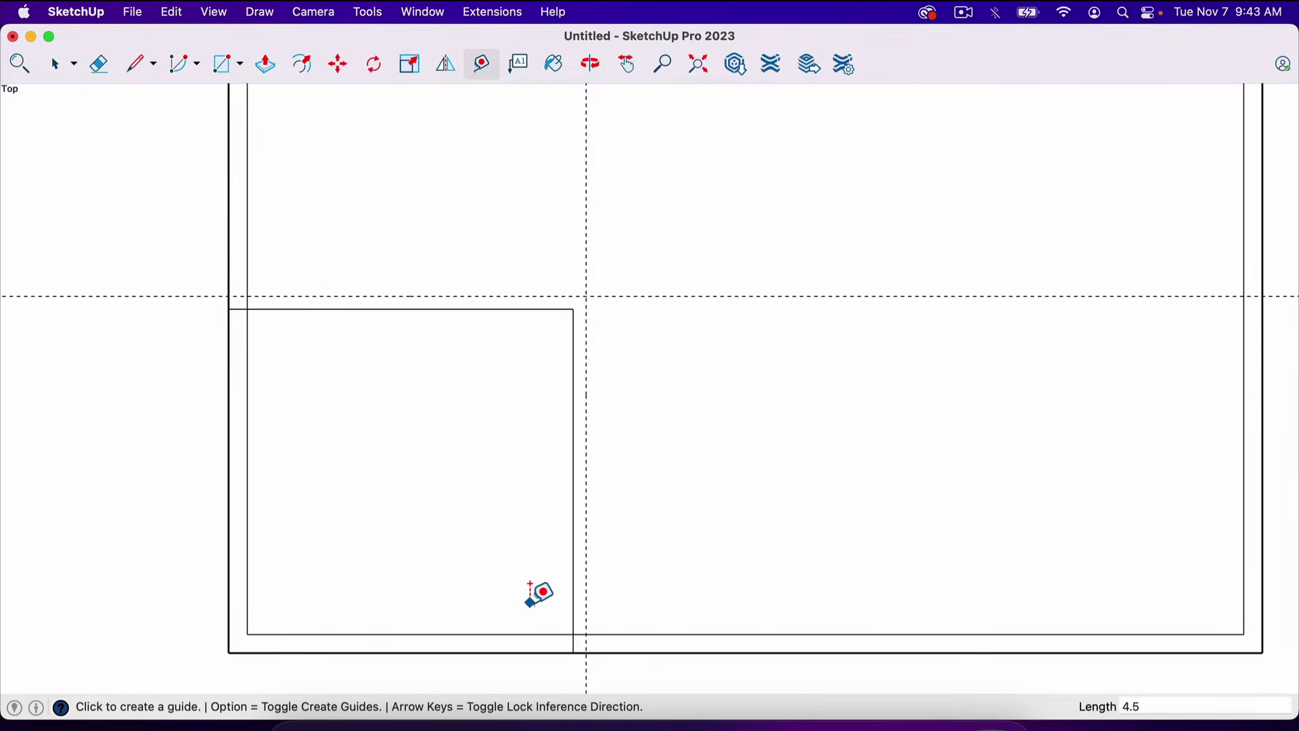
key(l)
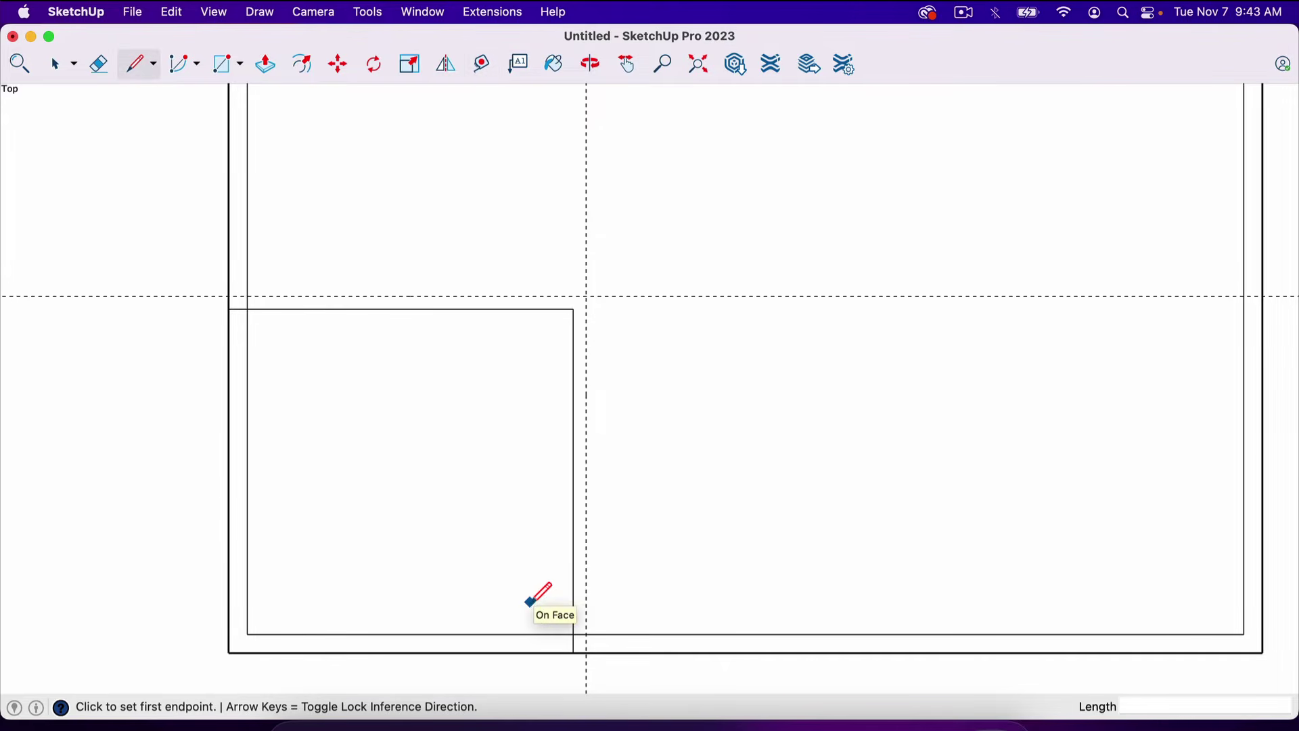
click(587, 634)
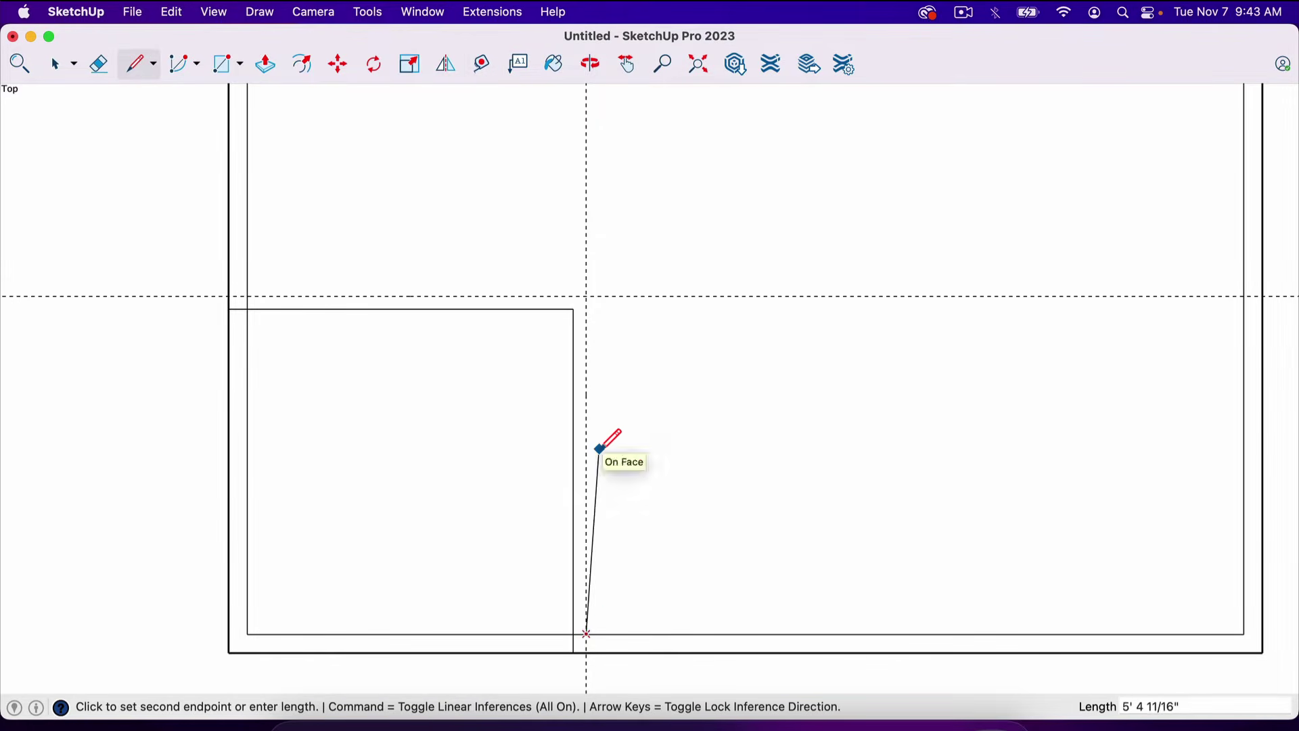
click(588, 295)
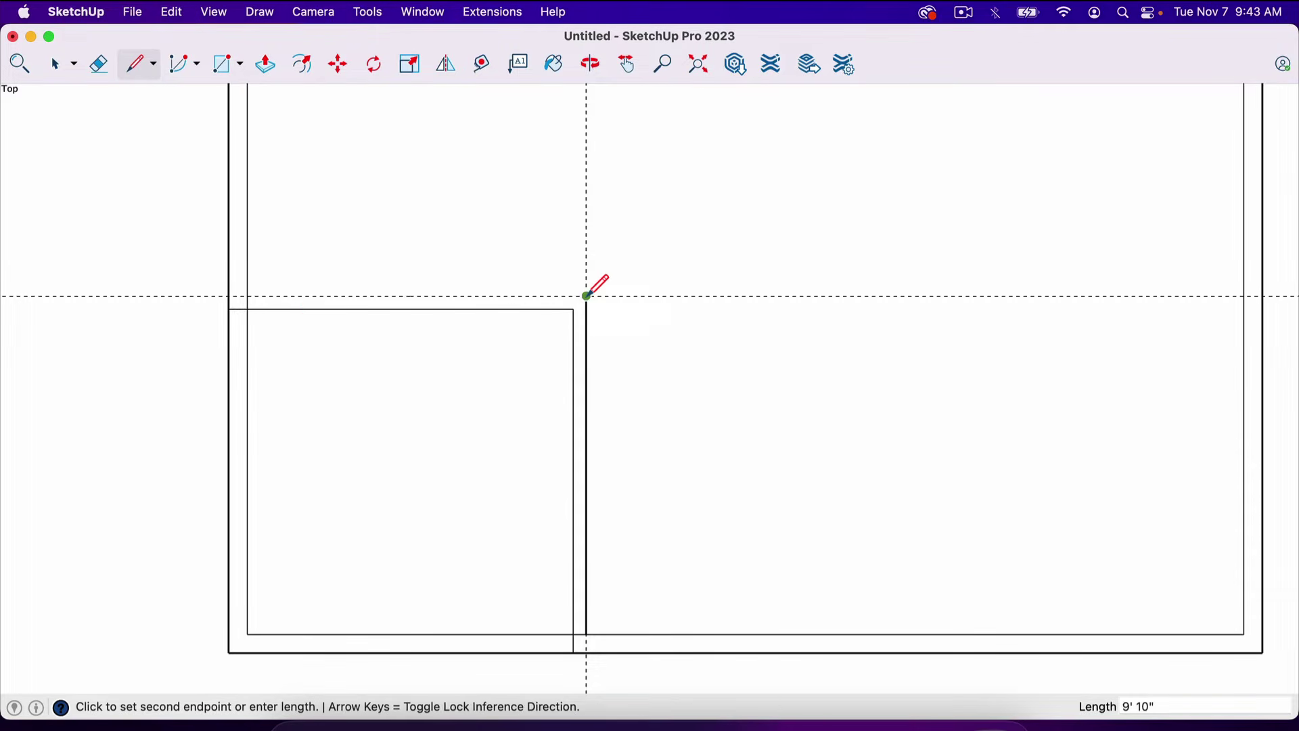
click(248, 295)
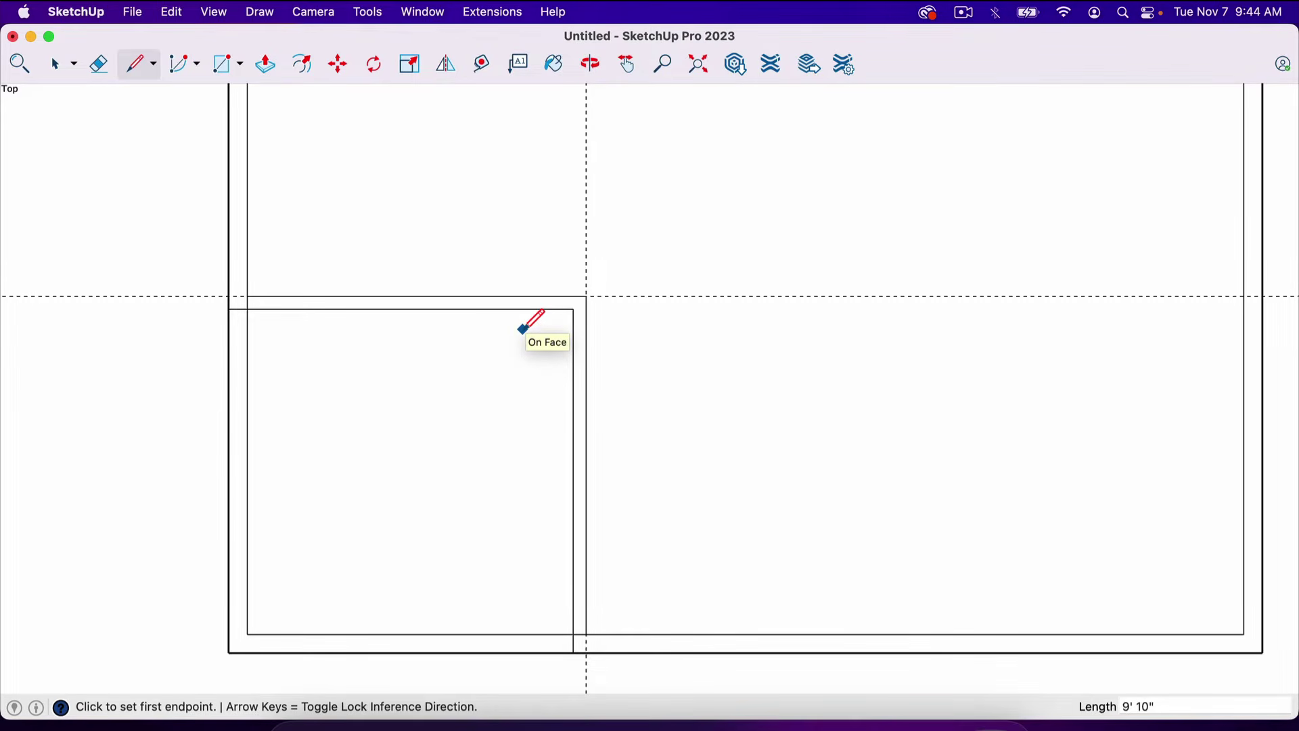
Step: Erase both guides and the short partition line segments crossing the left and bottom exterior walls
key(e)
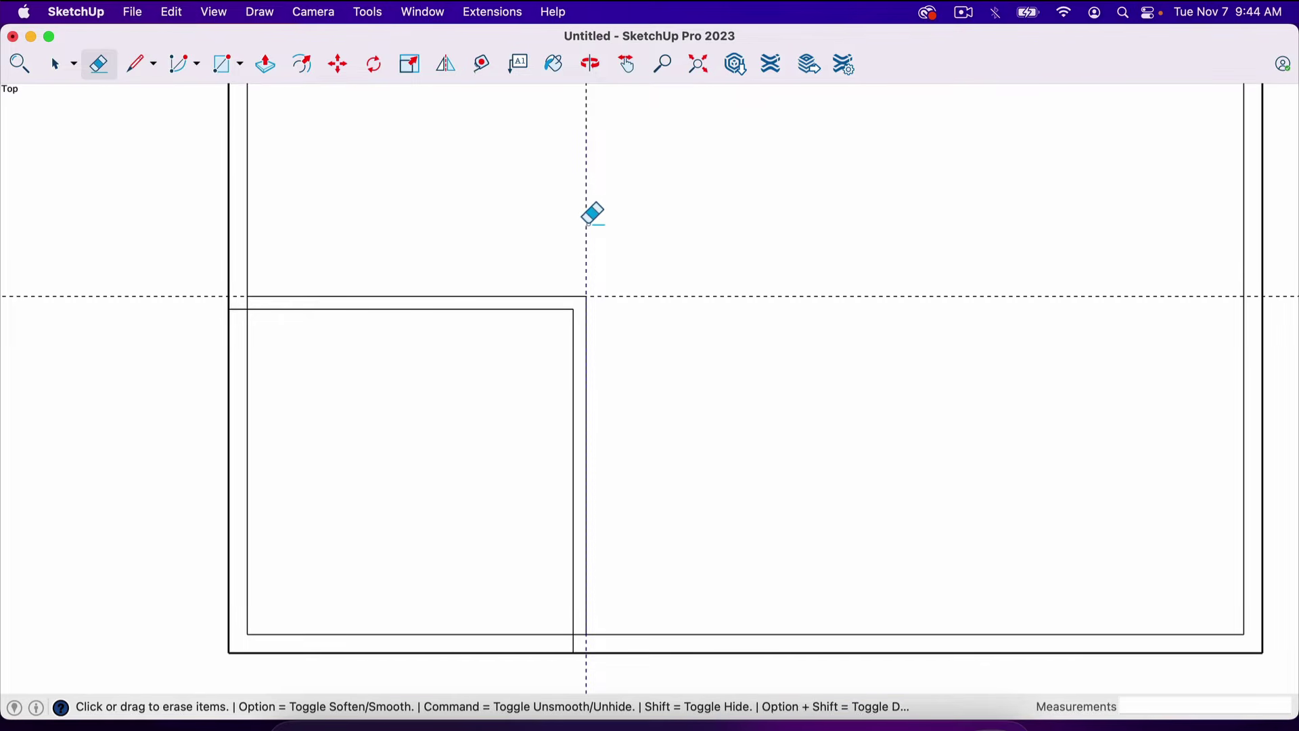
mouse_move(587, 221)
mouse_down()
mouse_move(635, 290)
mouse_move(623, 299)
mouse_up()
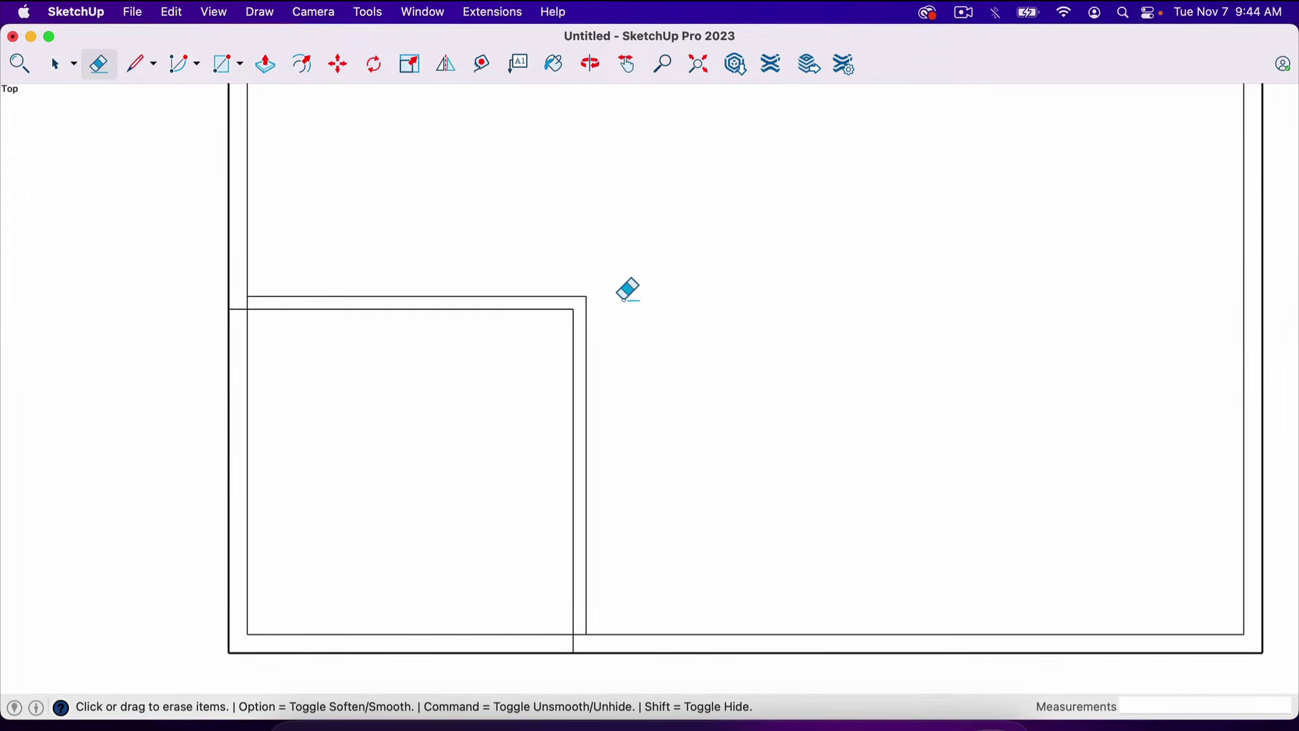
click(234, 308)
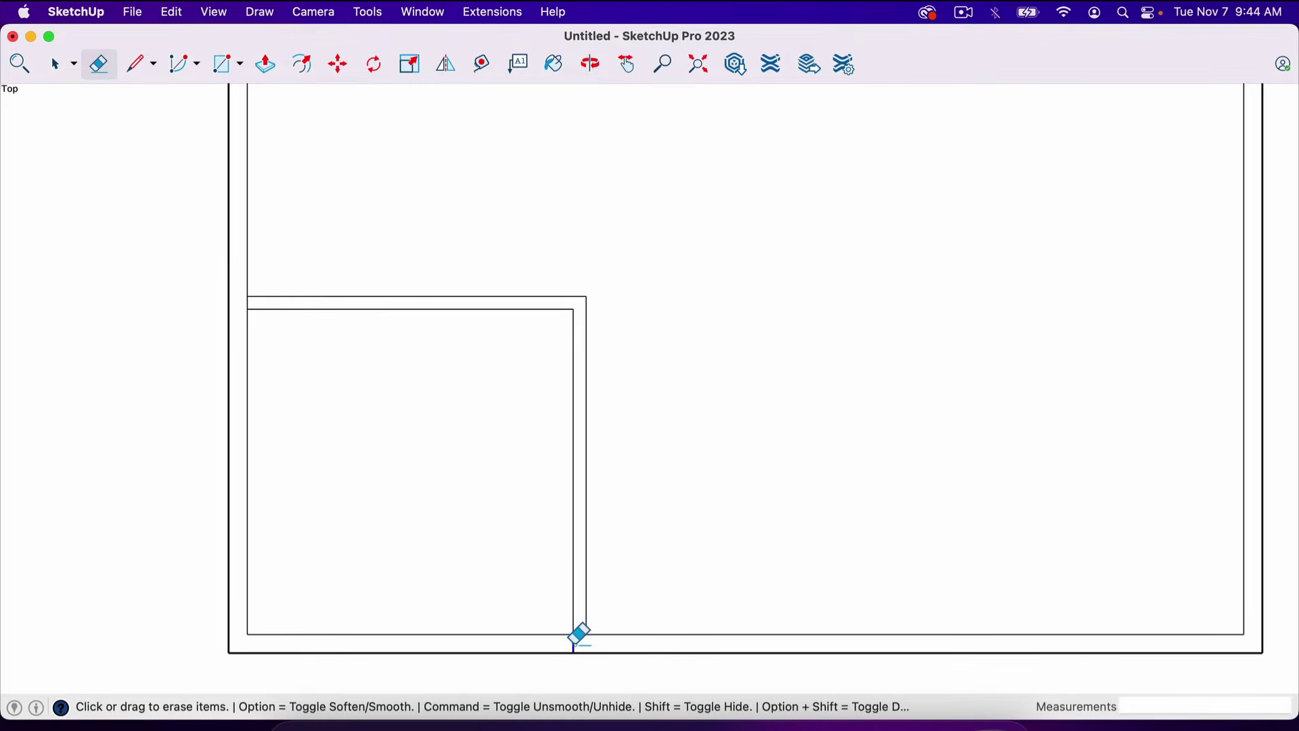
scroll(696, 447, down, 1)
scroll(696, 446, down, 1)
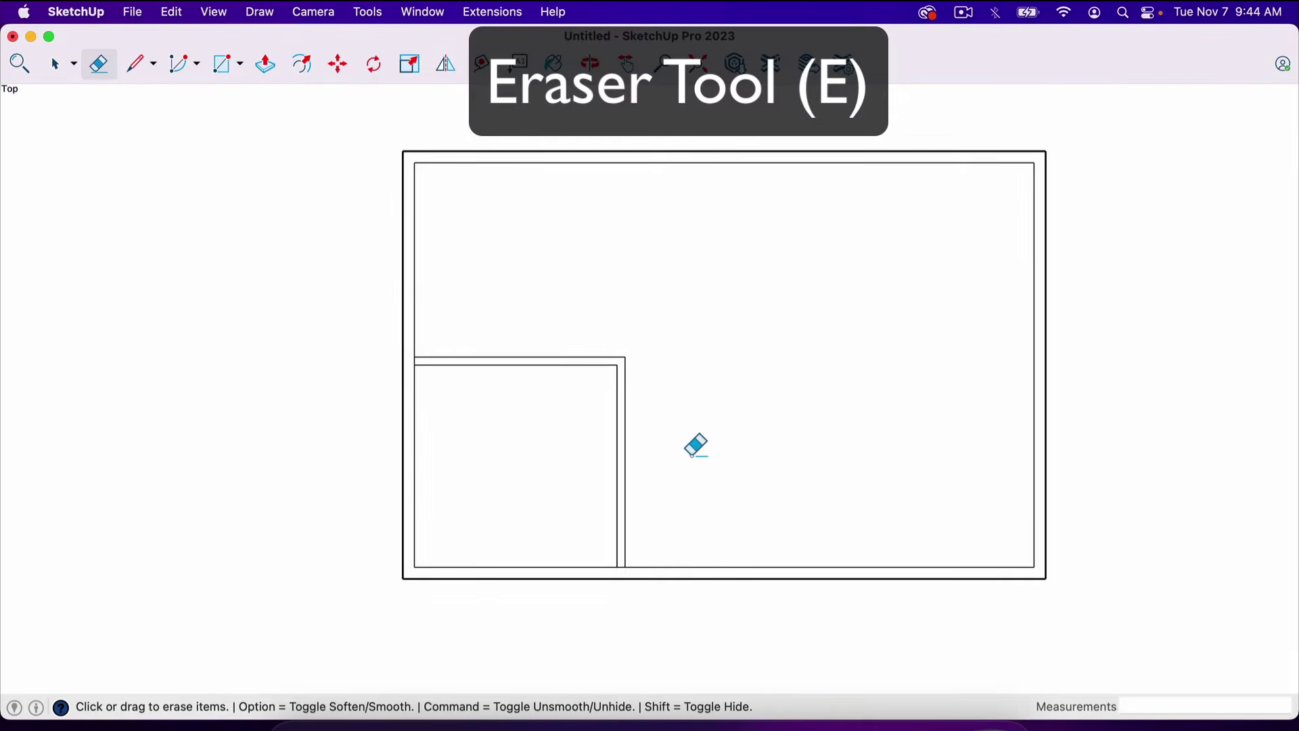
Step: Paint the exterior wall face with the diagonal-line hatch from the Patterns materials and close the materials window
scroll(978, 372, up, 1)
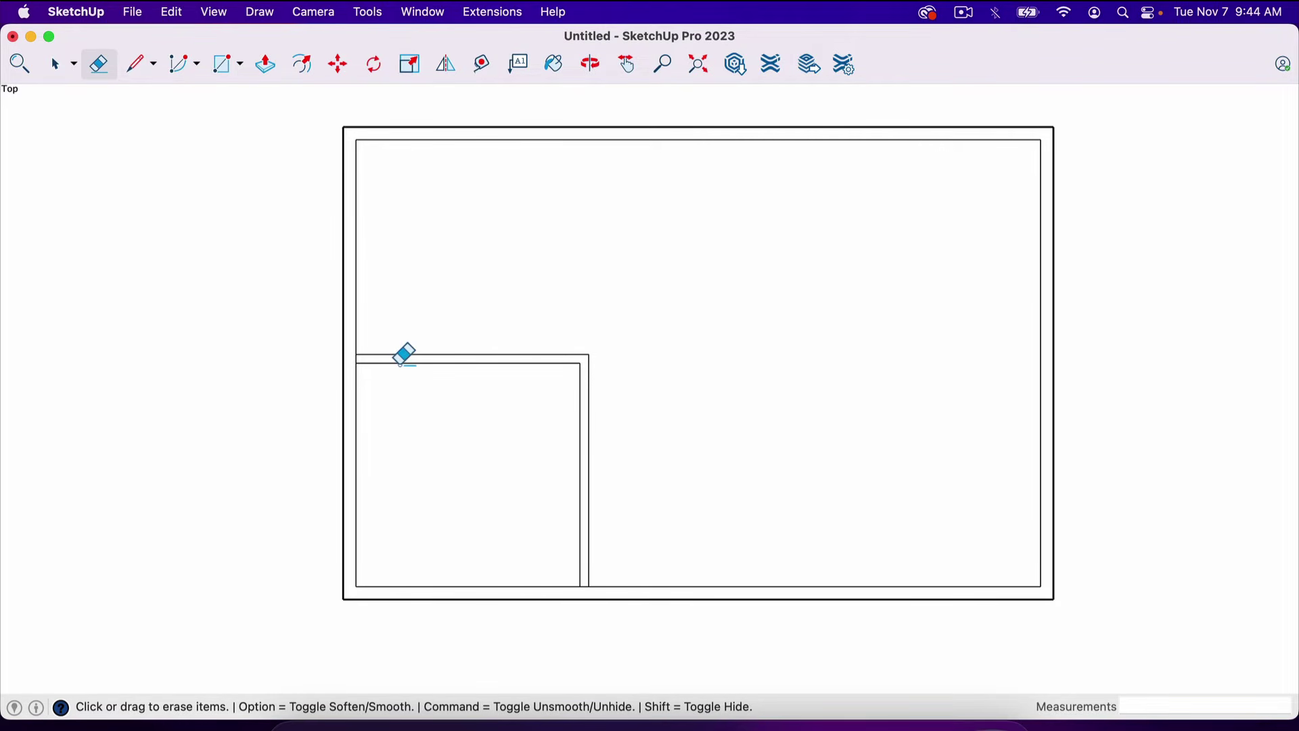
key(b)
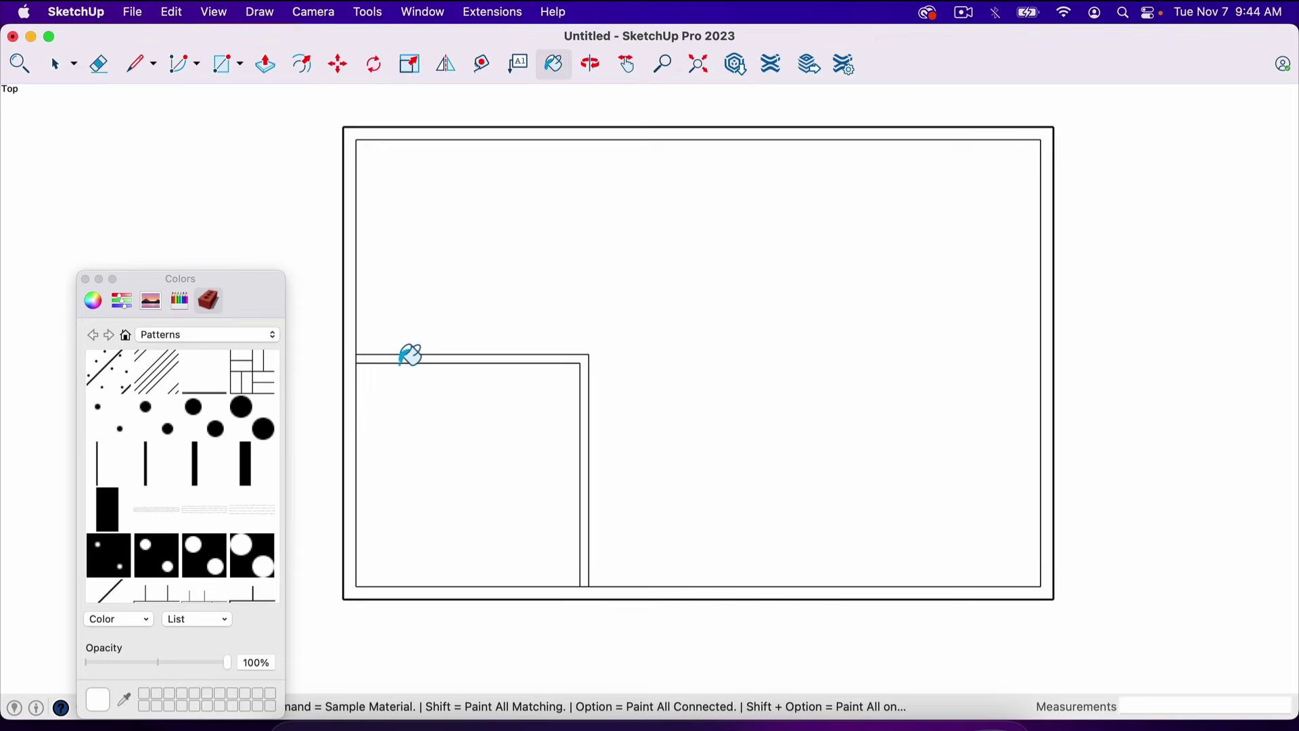
click(93, 302)
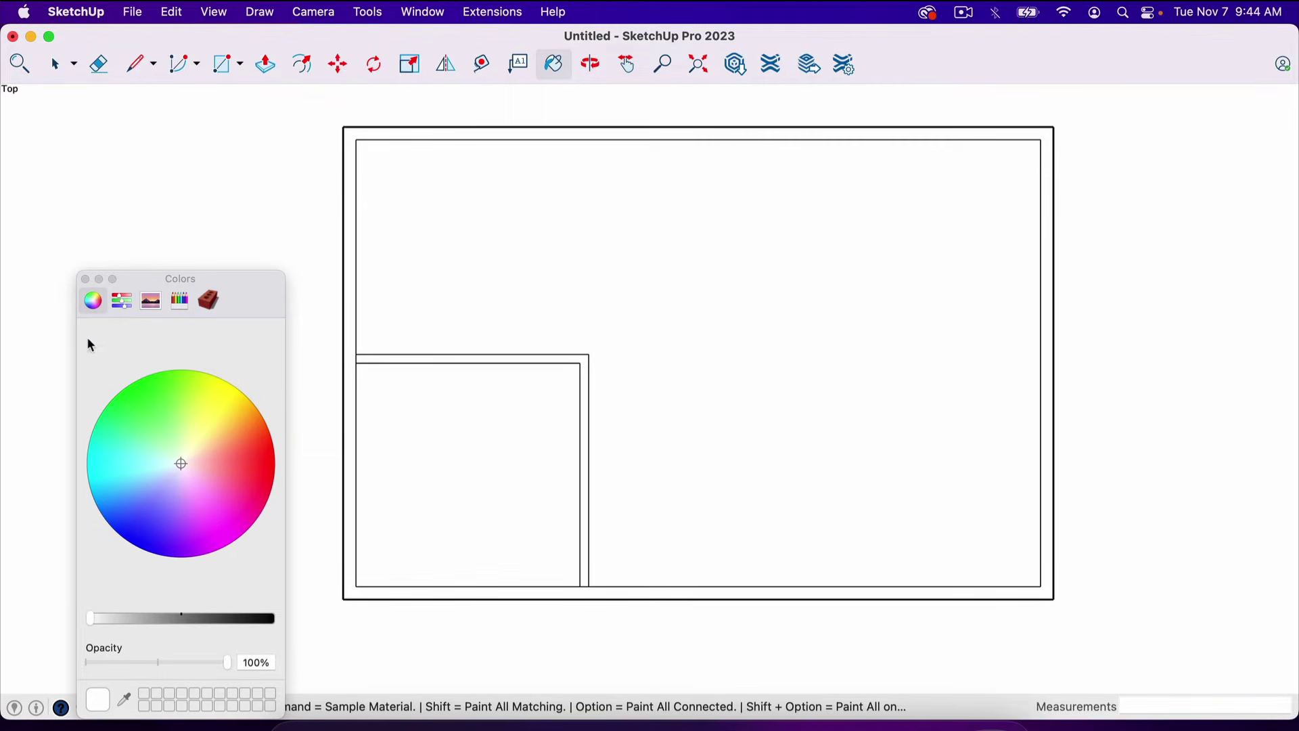
click(209, 302)
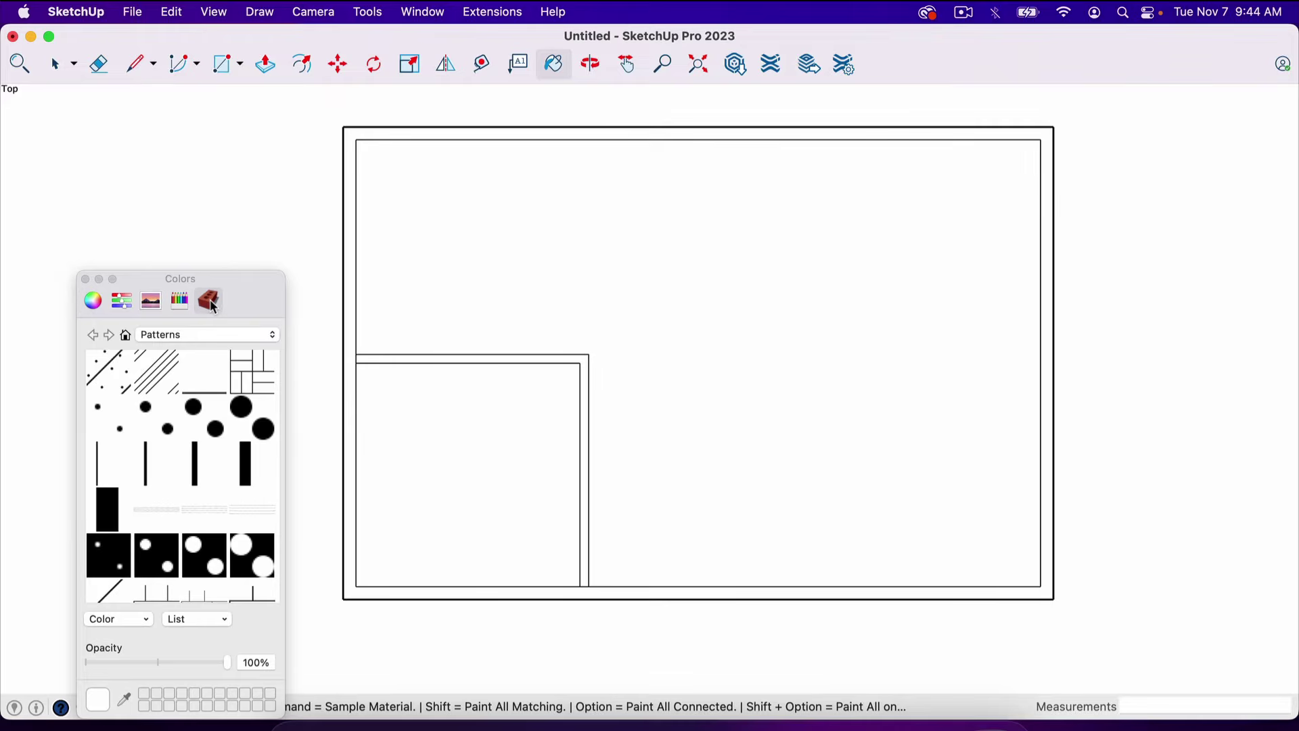
click(214, 338)
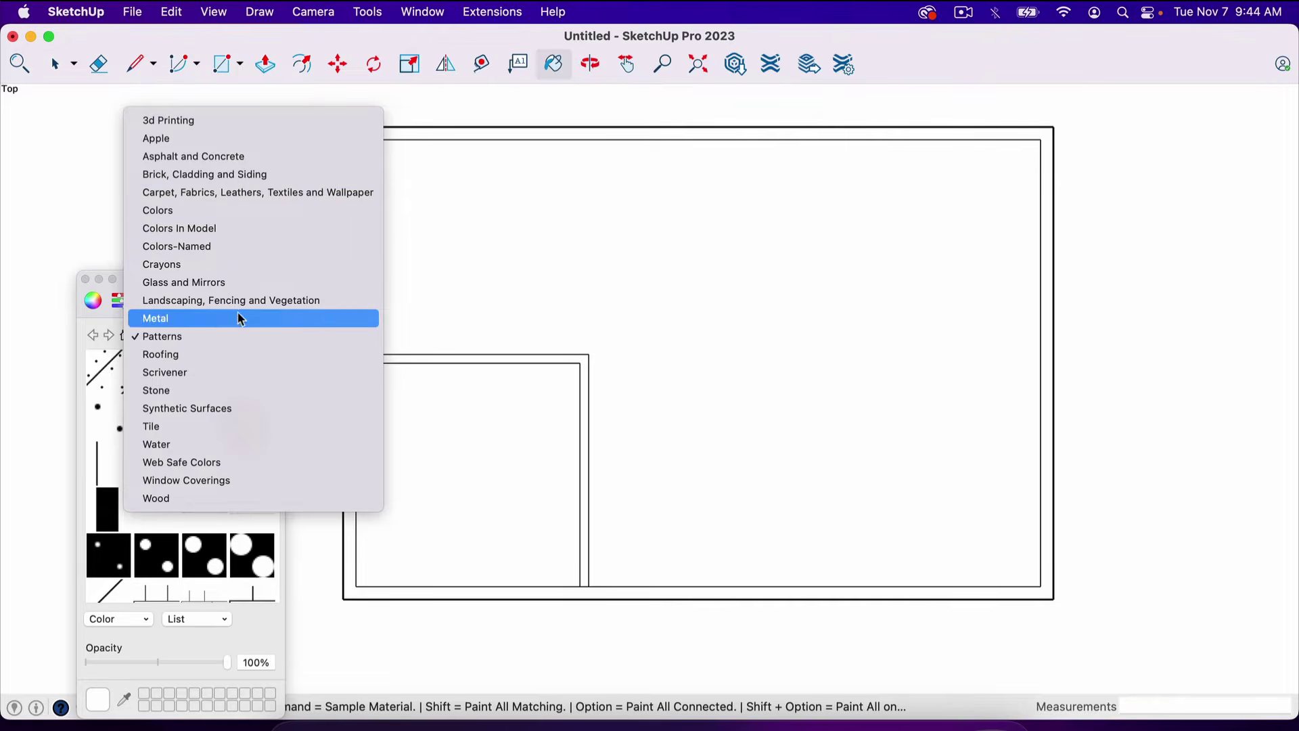
click(220, 339)
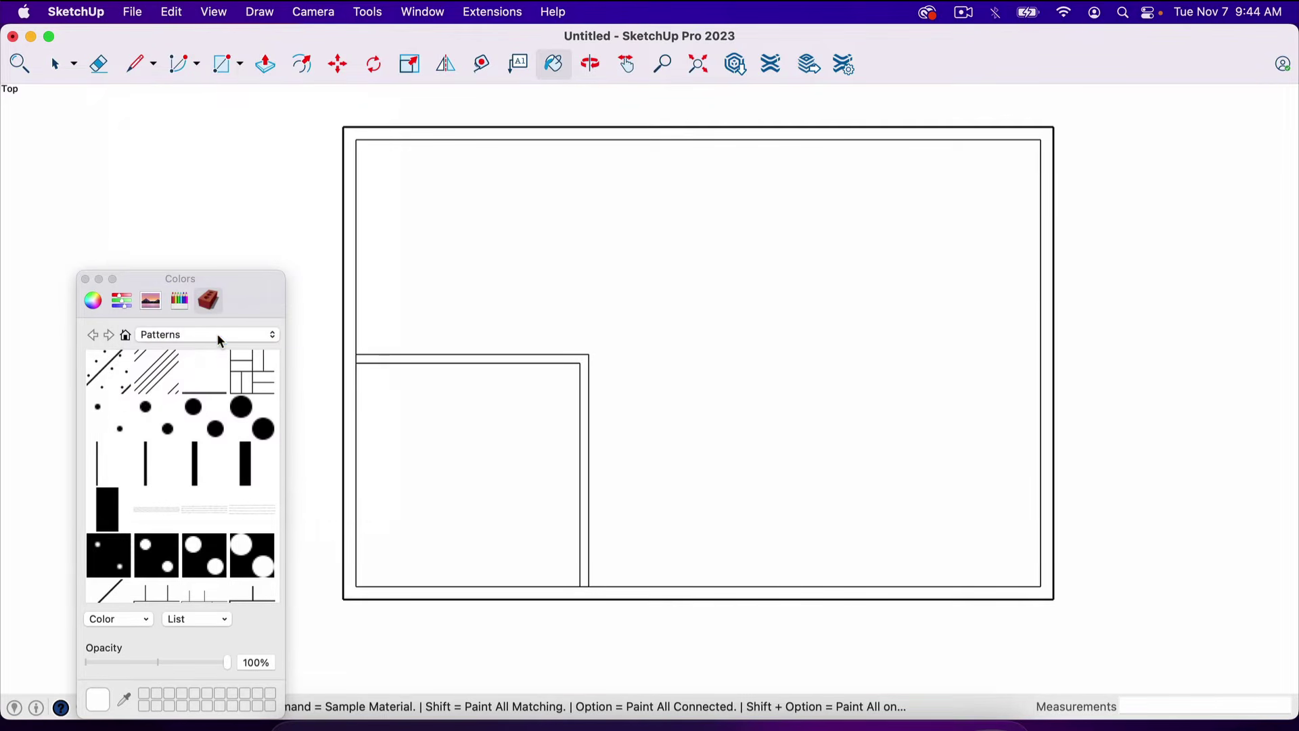
click(161, 371)
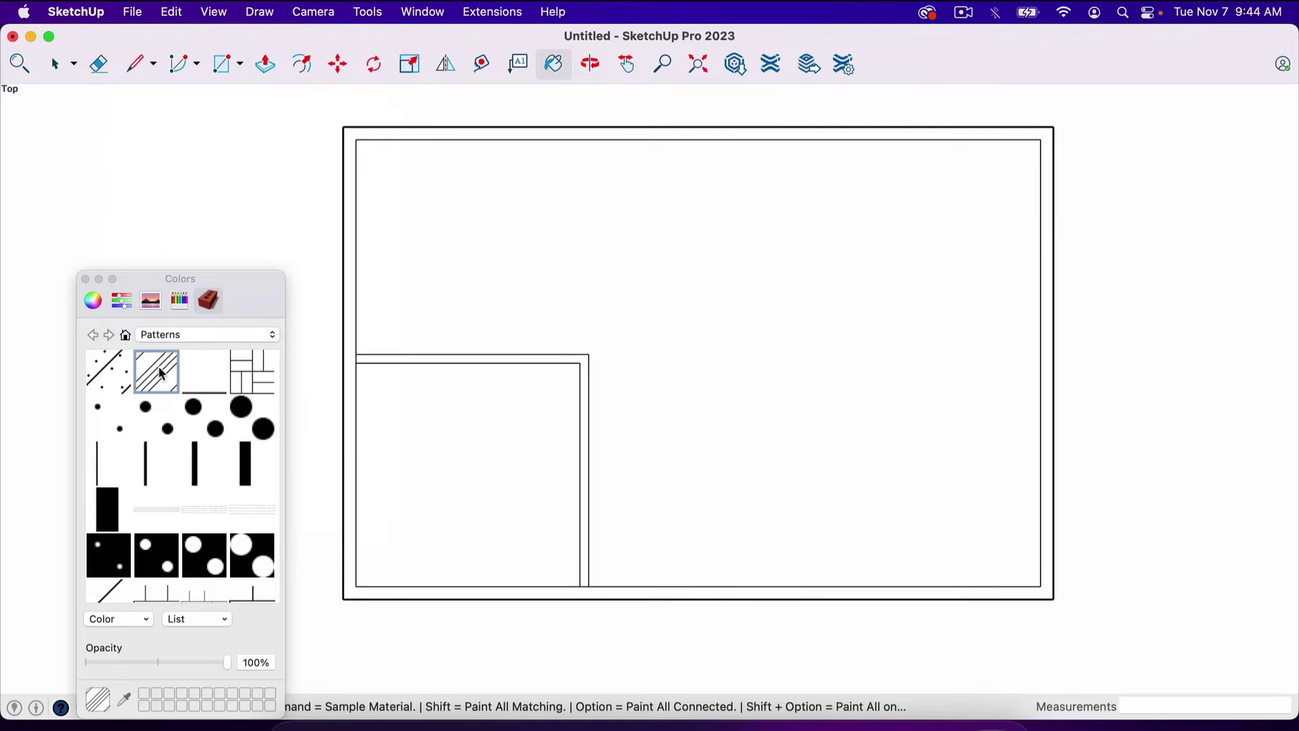
click(351, 257)
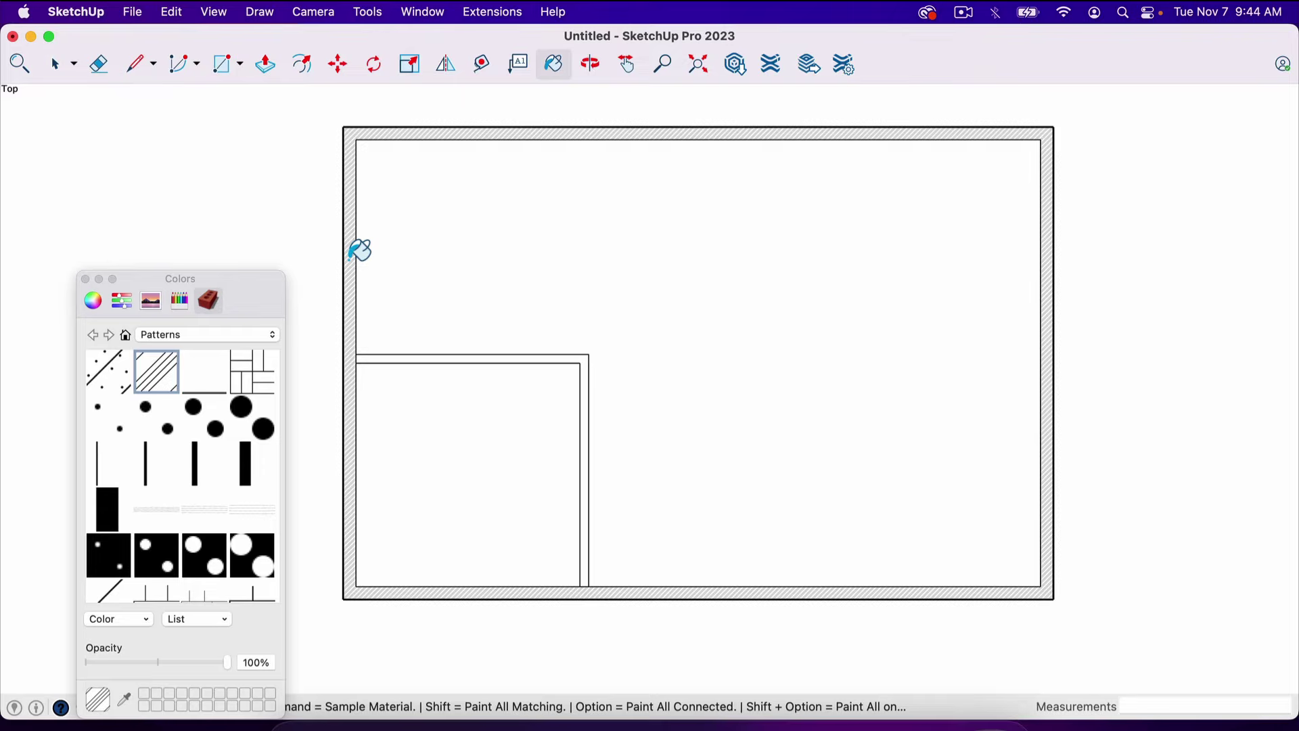
click(85, 280)
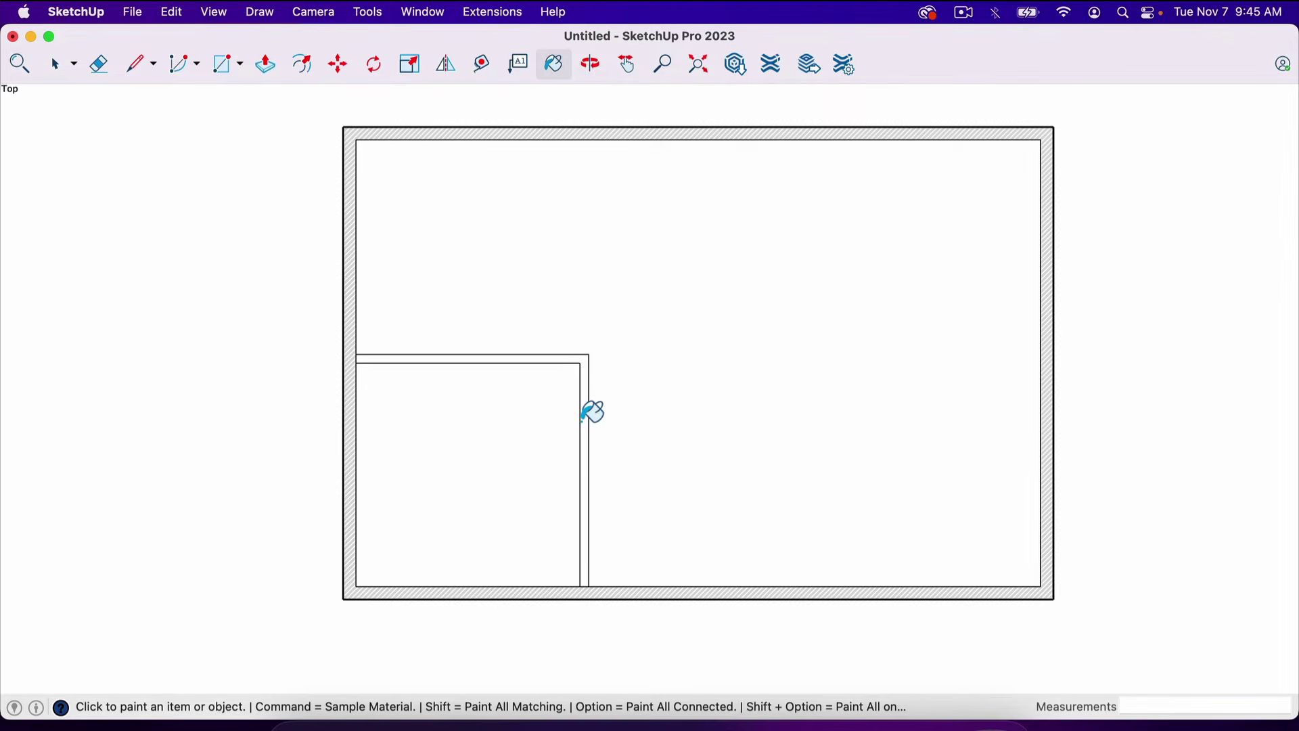
scroll(593, 411, up, 3)
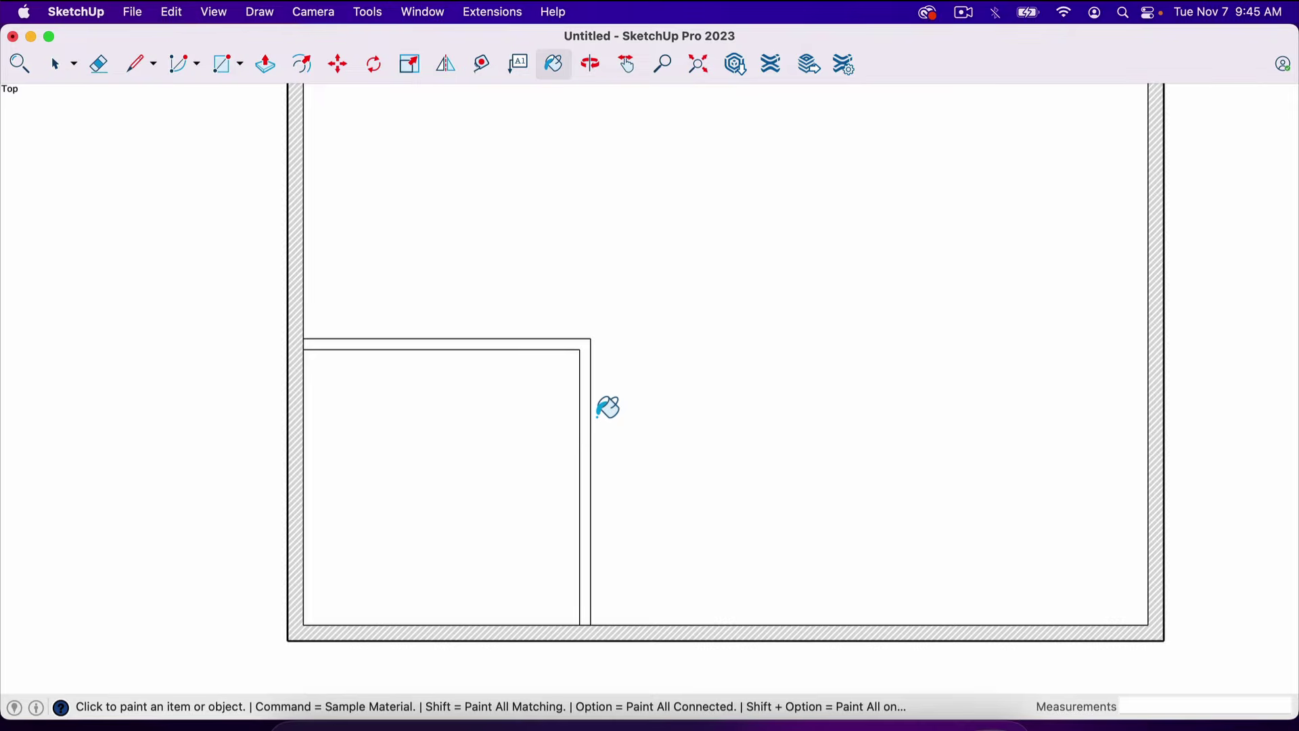
scroll(596, 416, up, 1)
key(t)
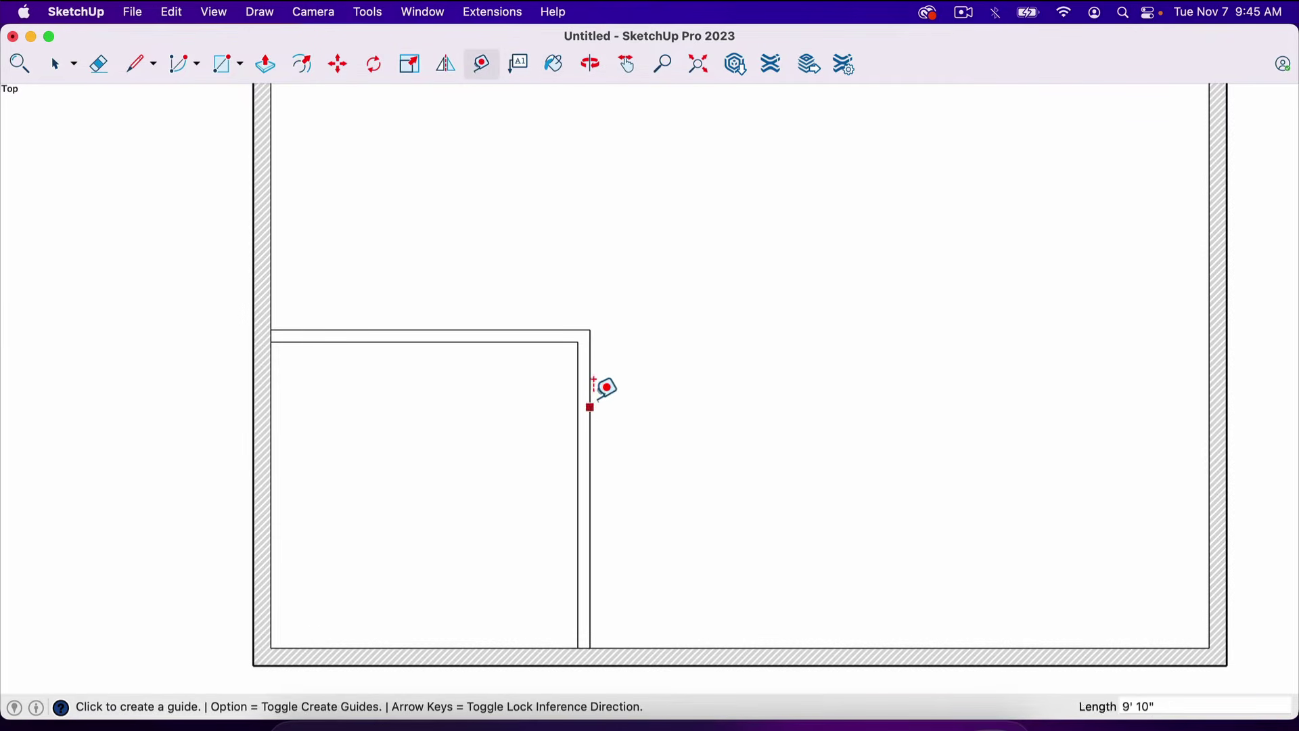
scroll(590, 325, up, 3)
click(589, 320)
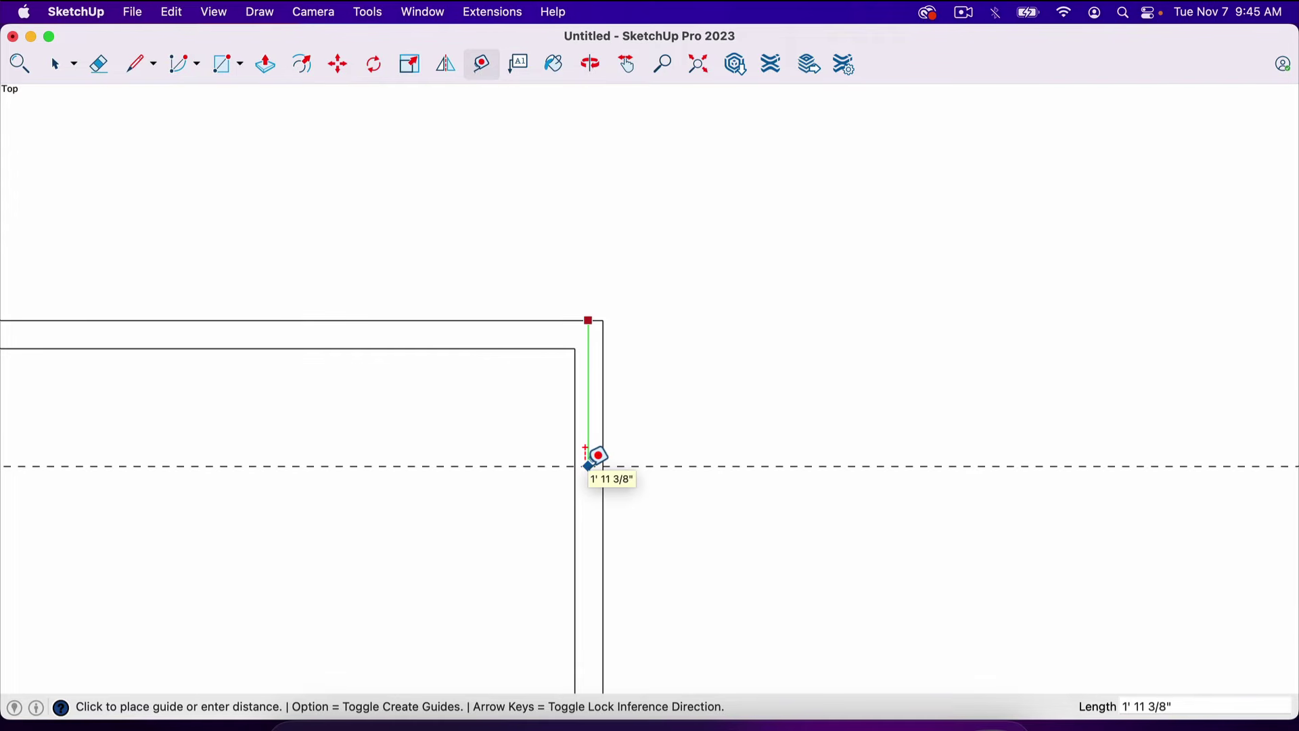
key(space)
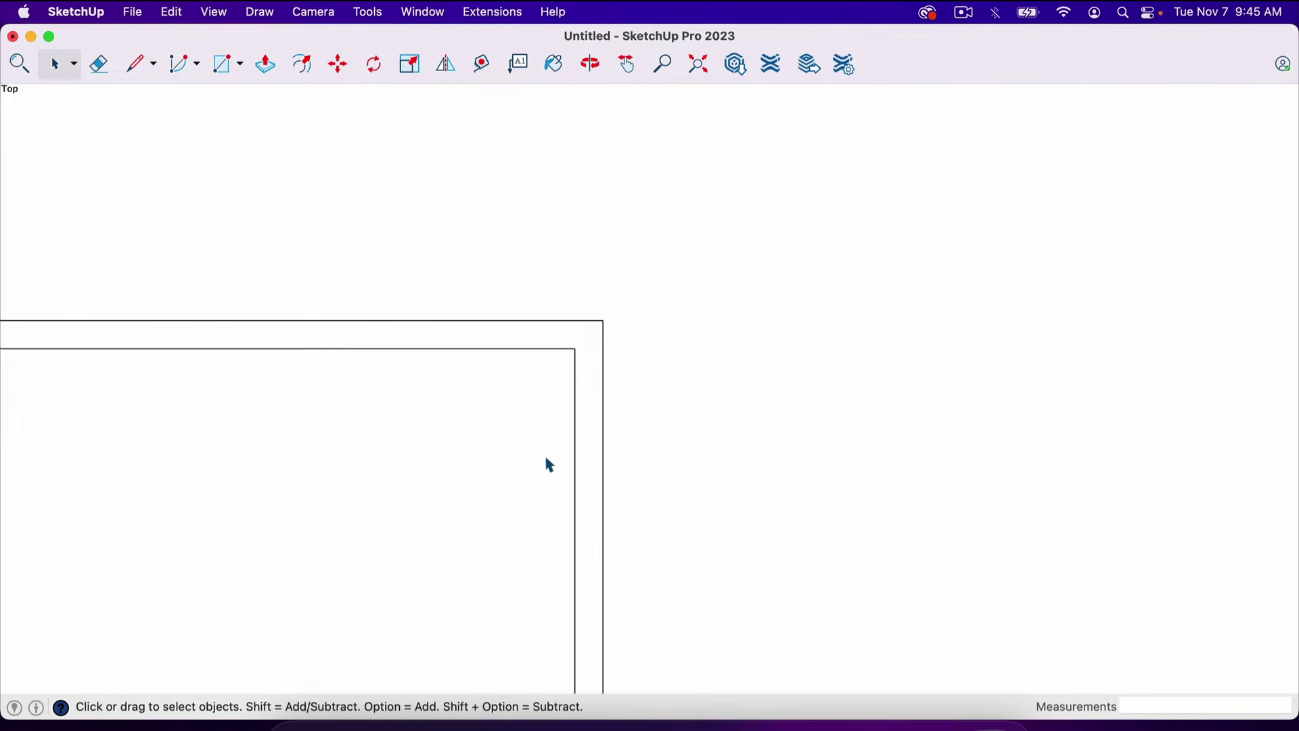
Step: Place a horizontal guide 18 inches below the inner edge of the room's horizontal partition
key(t)
click(526, 349)
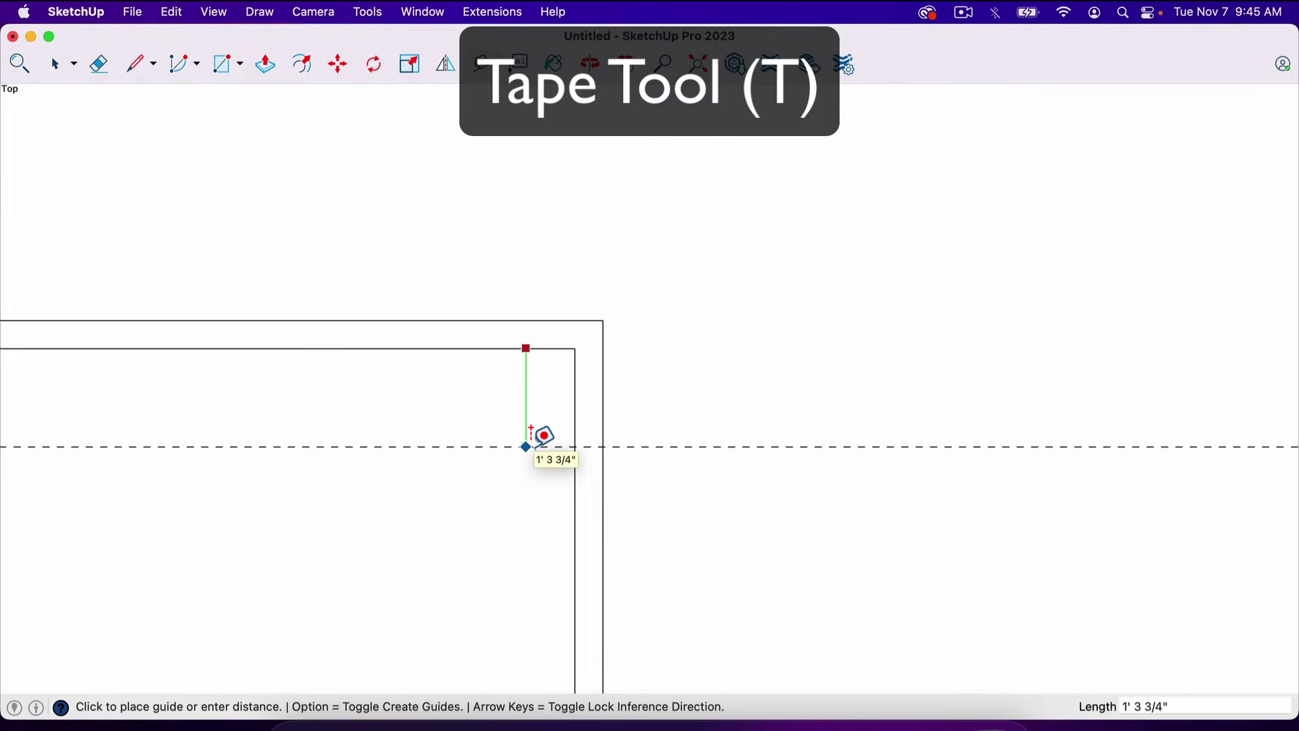
click(526, 446)
scroll(538, 440, down, 5)
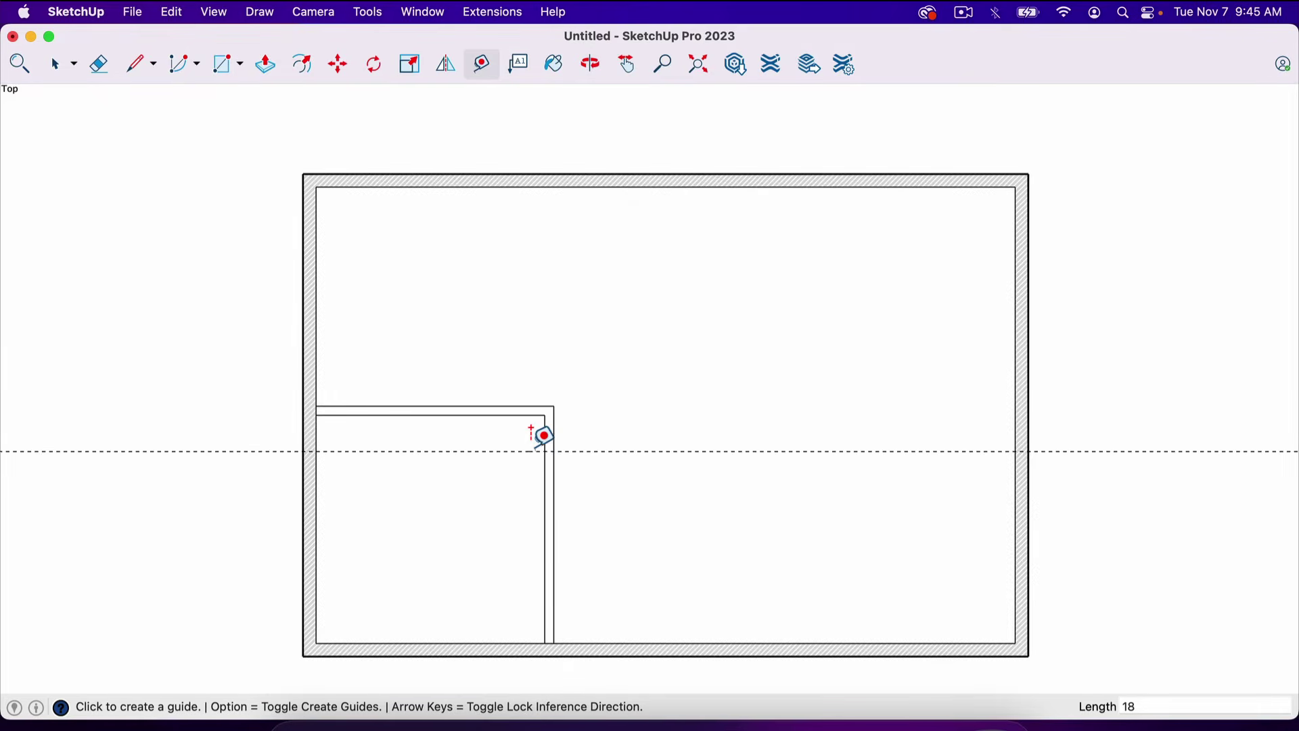
click(544, 528)
Step: Draw a line across the vertical partition's thickness along the 18-inch guide, and erase the guide
scroll(559, 504, up, 4)
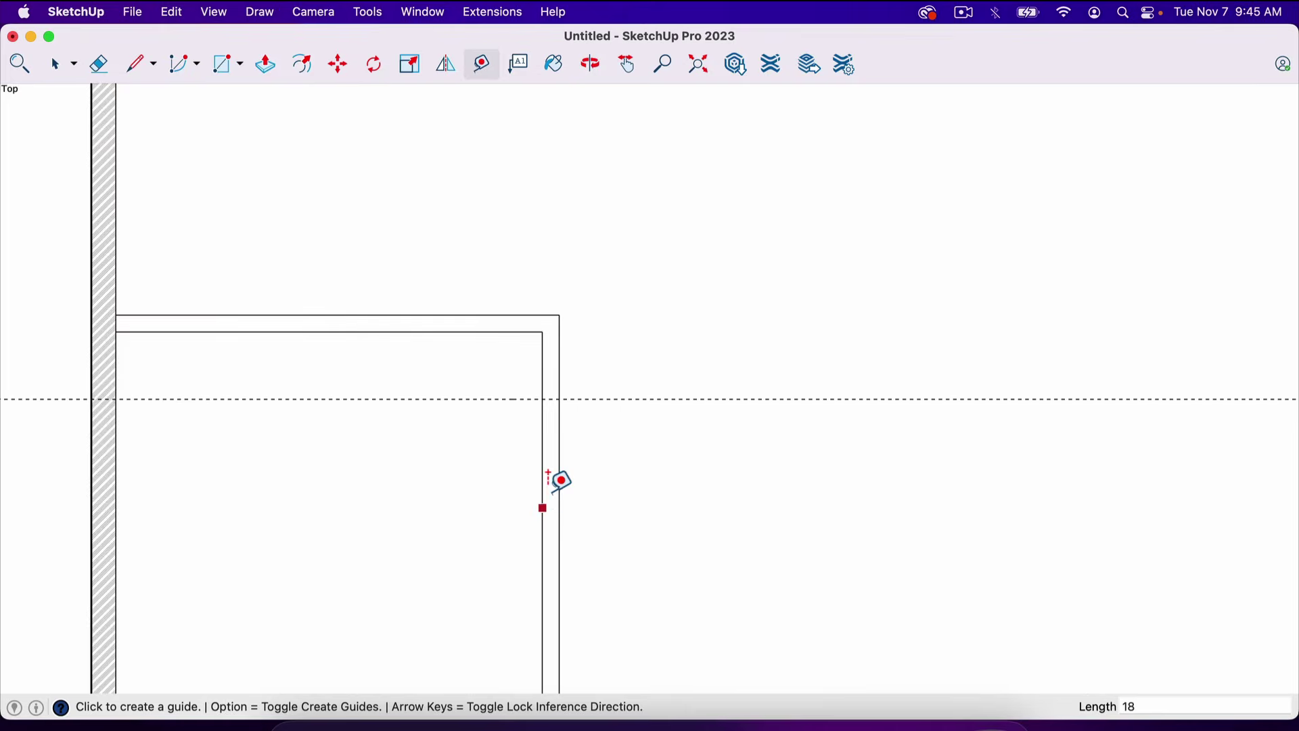
scroll(553, 393, up, 2)
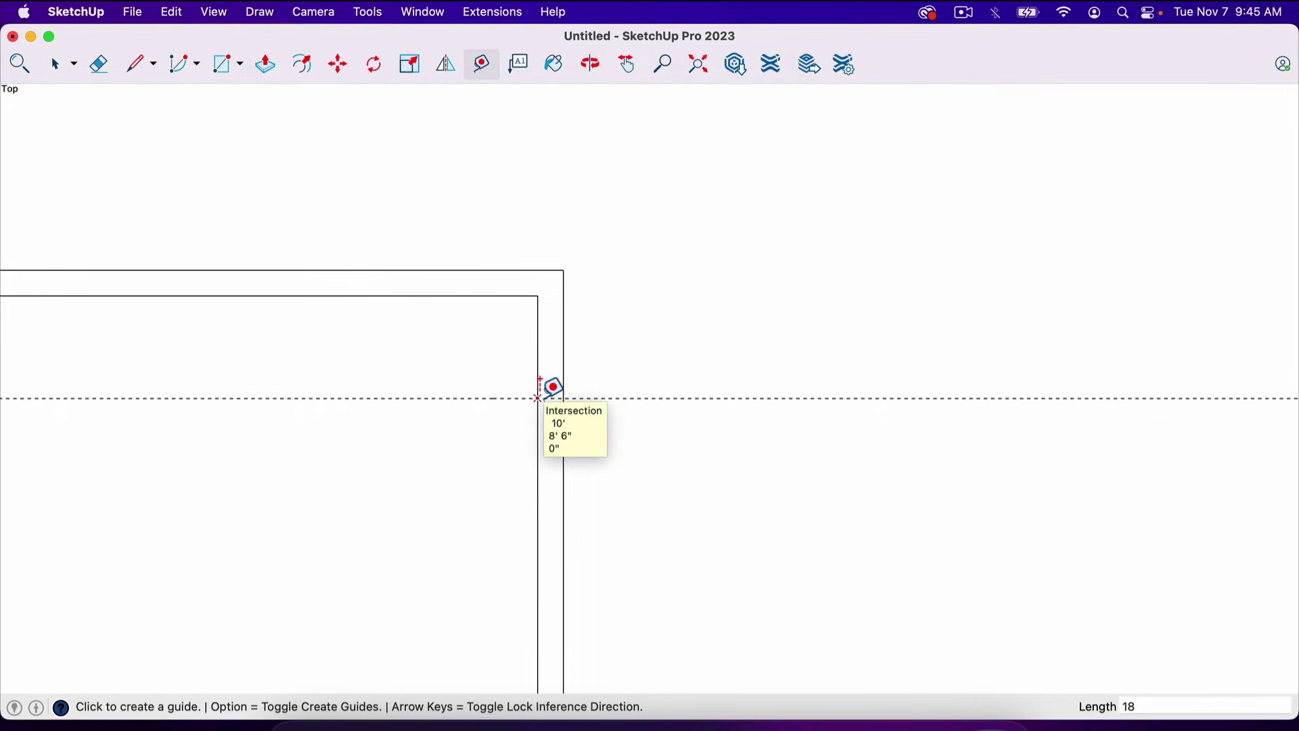
key(l)
click(538, 398)
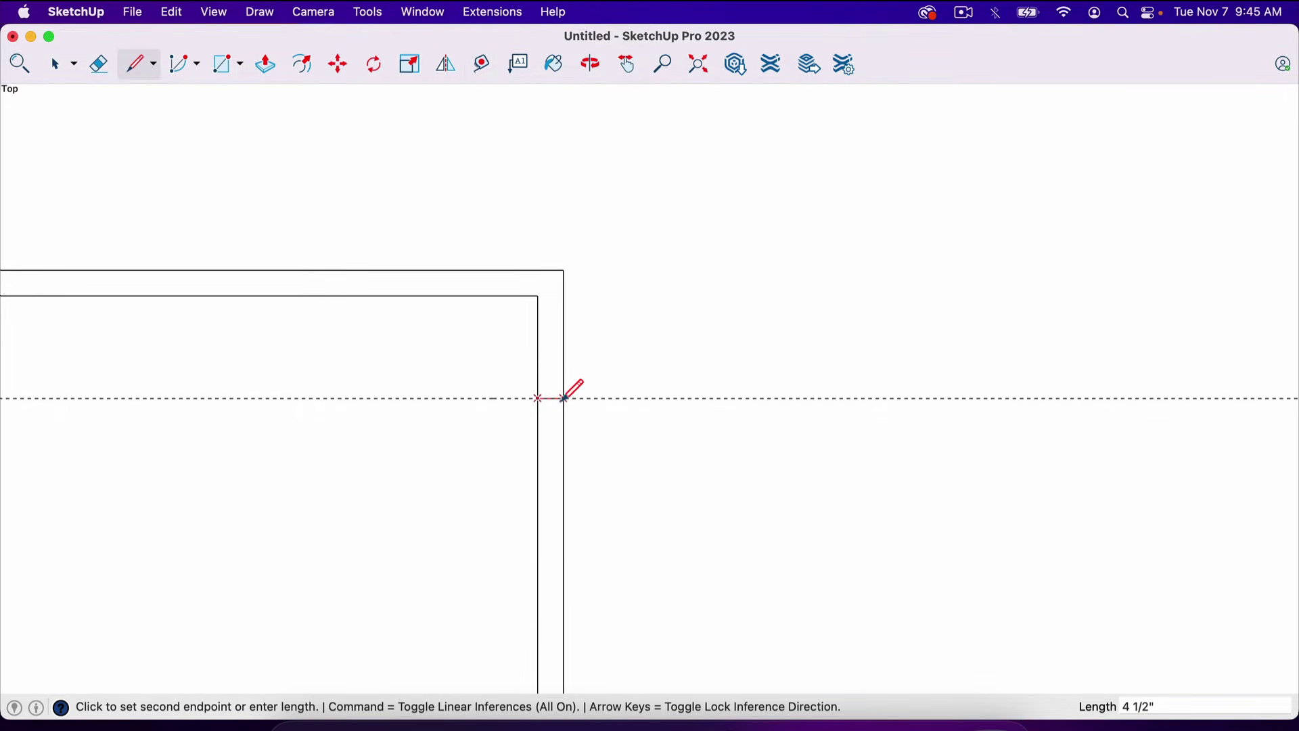
click(564, 398)
key(e)
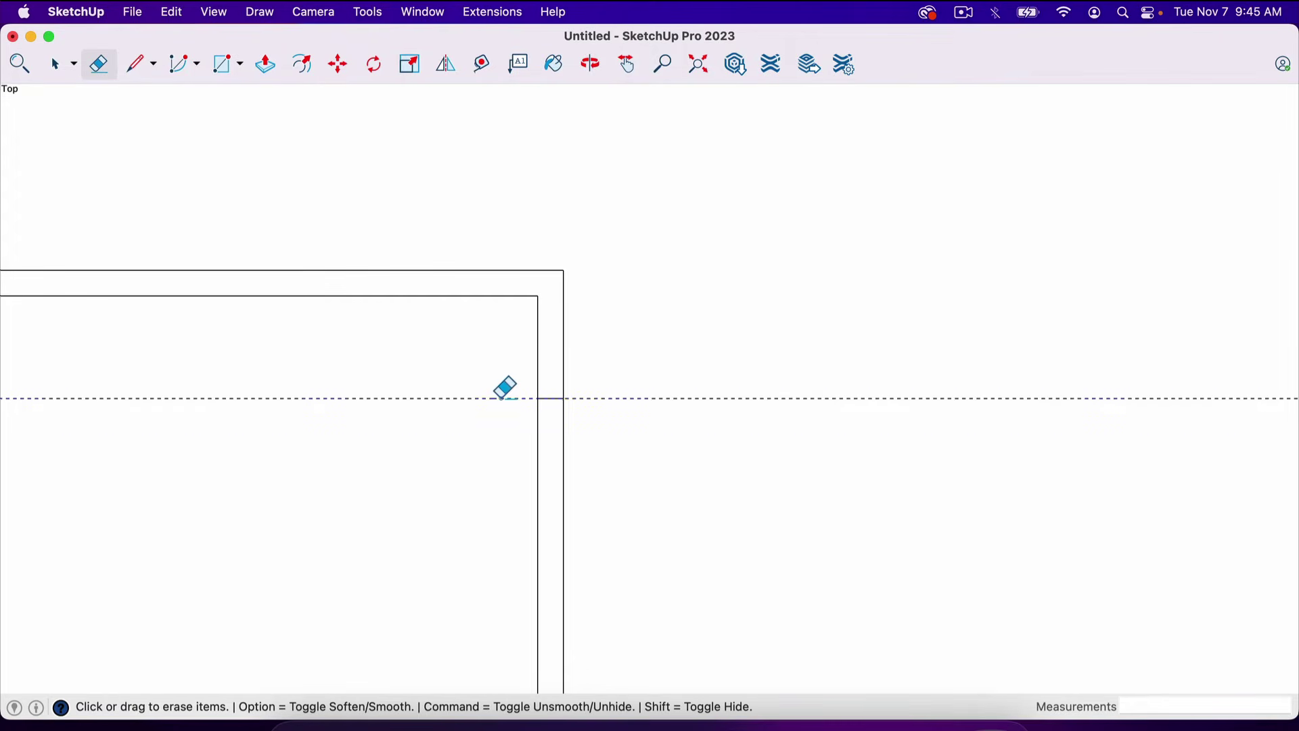
click(533, 398)
Step: Place a horizontal guide 32 inches below the short line crossing the vertical partition to mark the opening's other end
scroll(594, 319, down, 5)
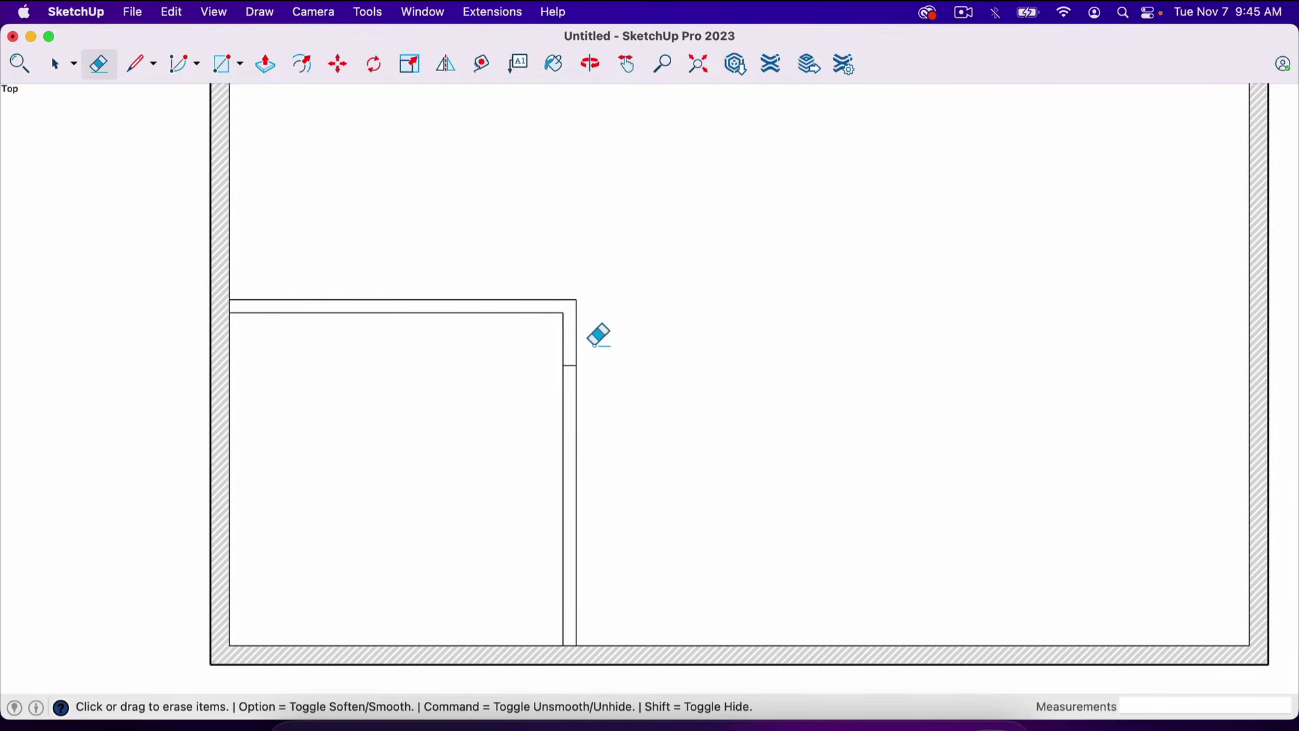
scroll(586, 474, up, 1)
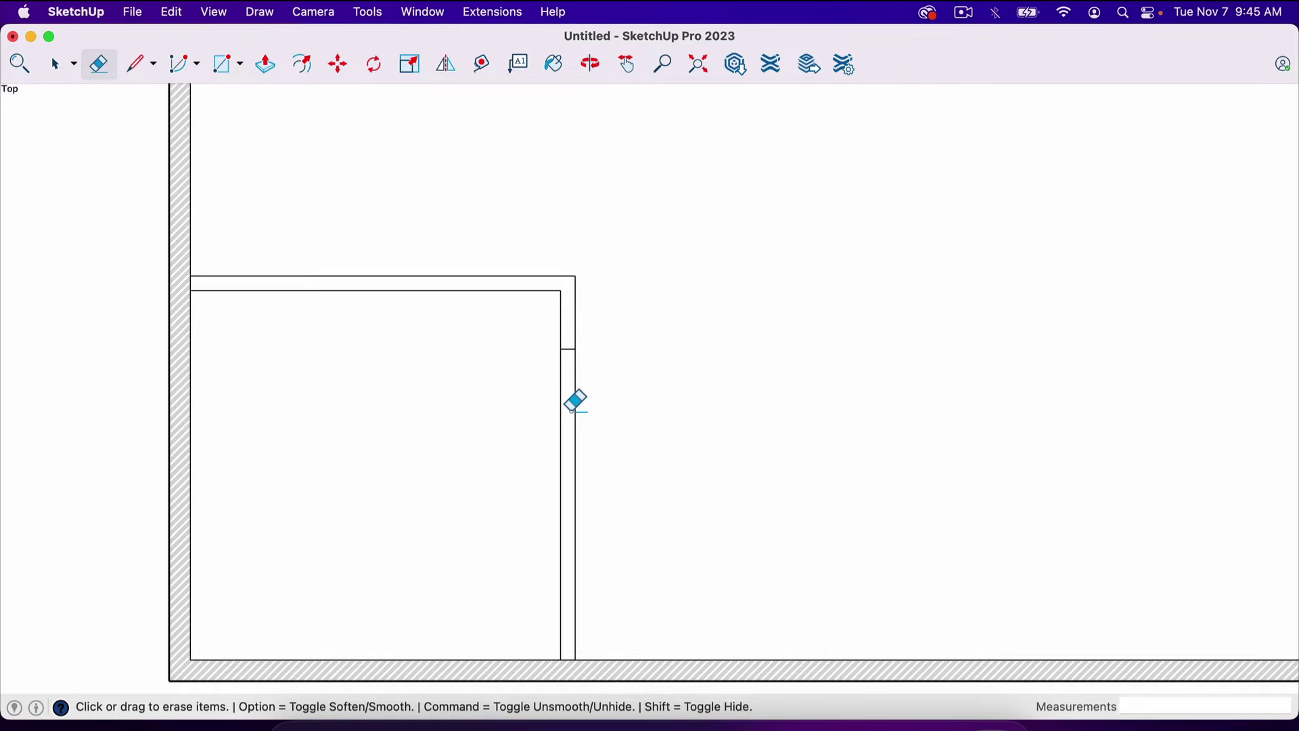
scroll(571, 416, up, 3)
key(l)
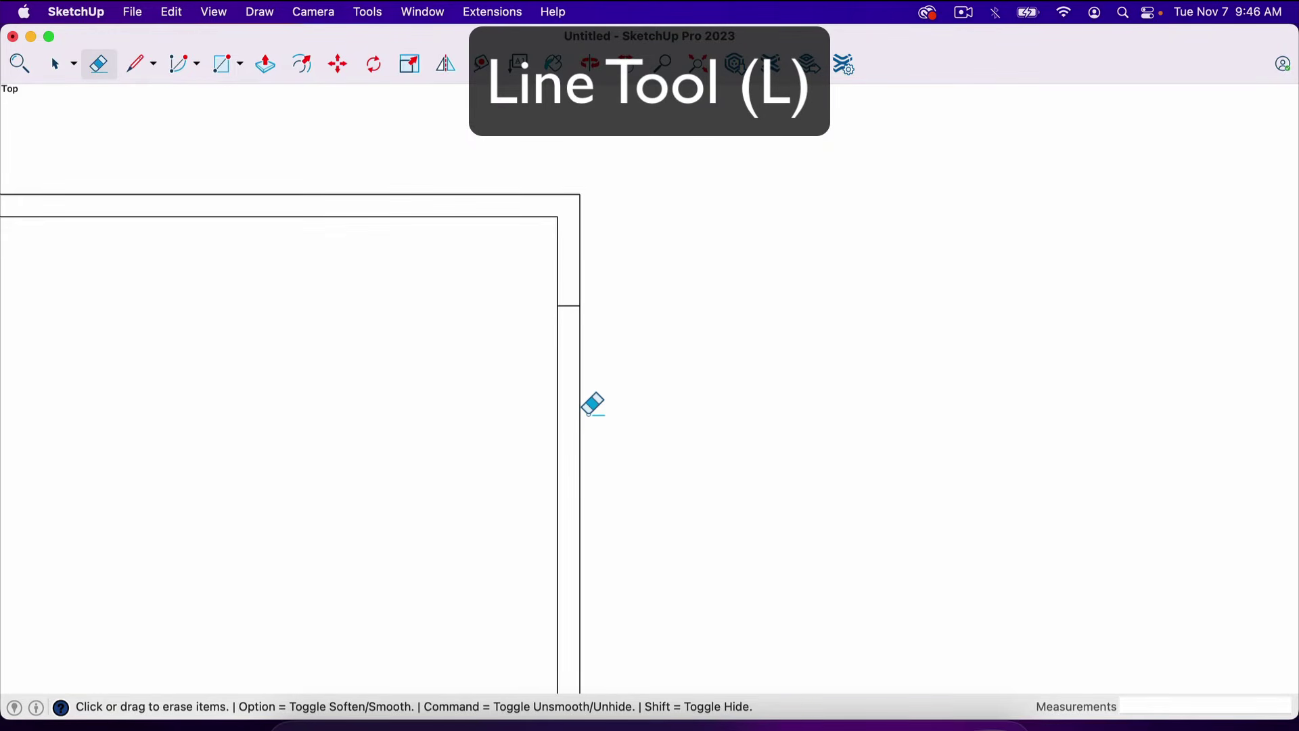
key(t)
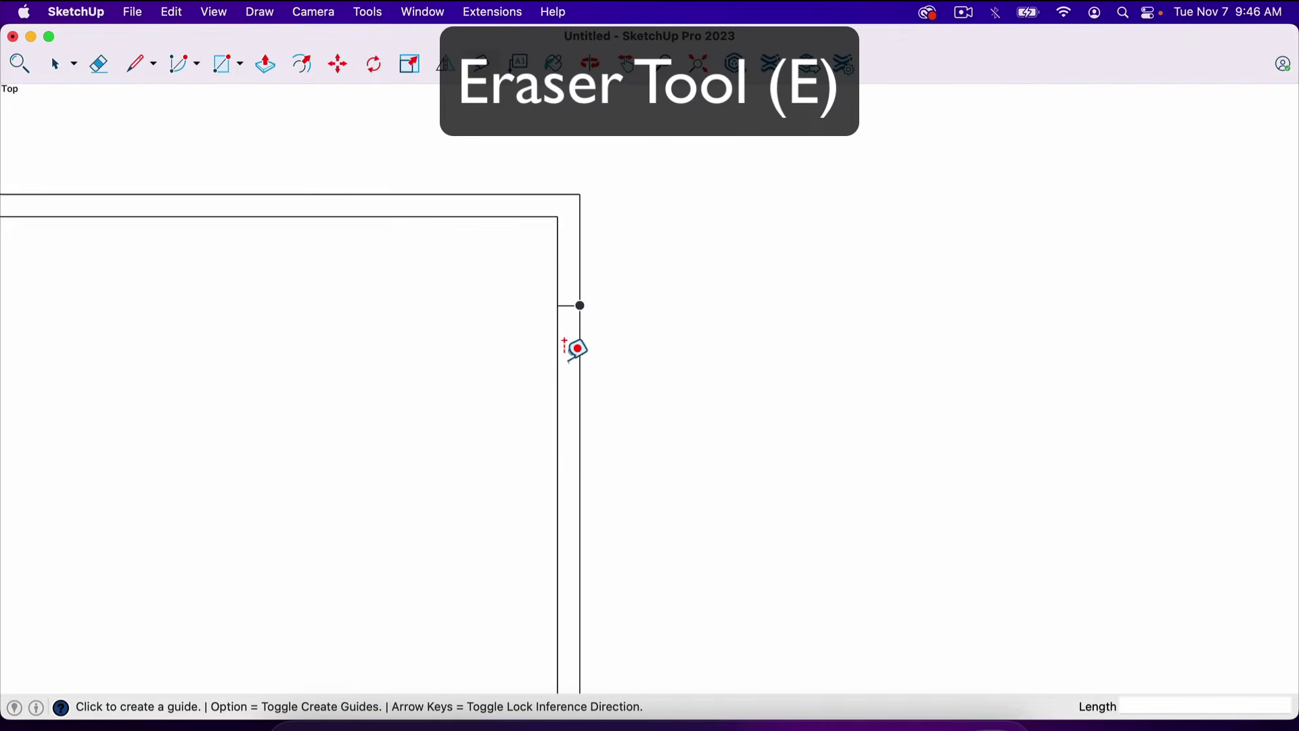
click(579, 305)
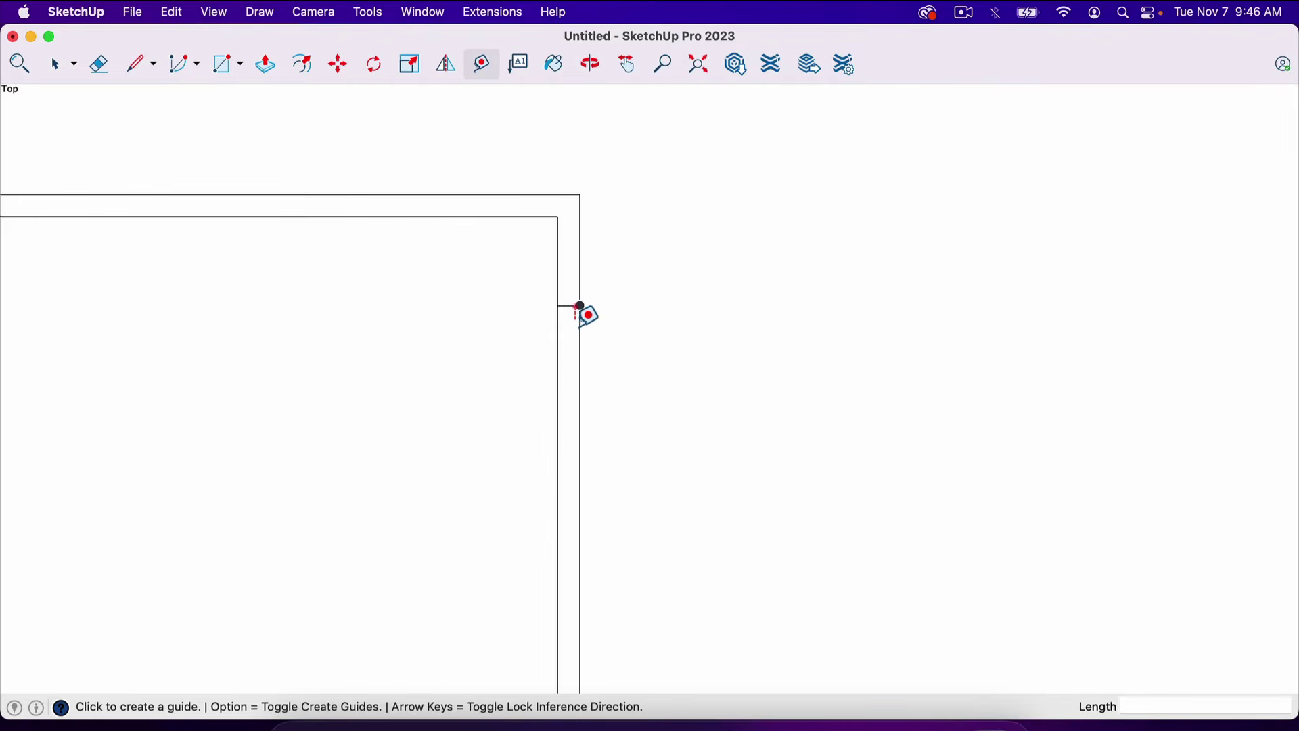
click(579, 359)
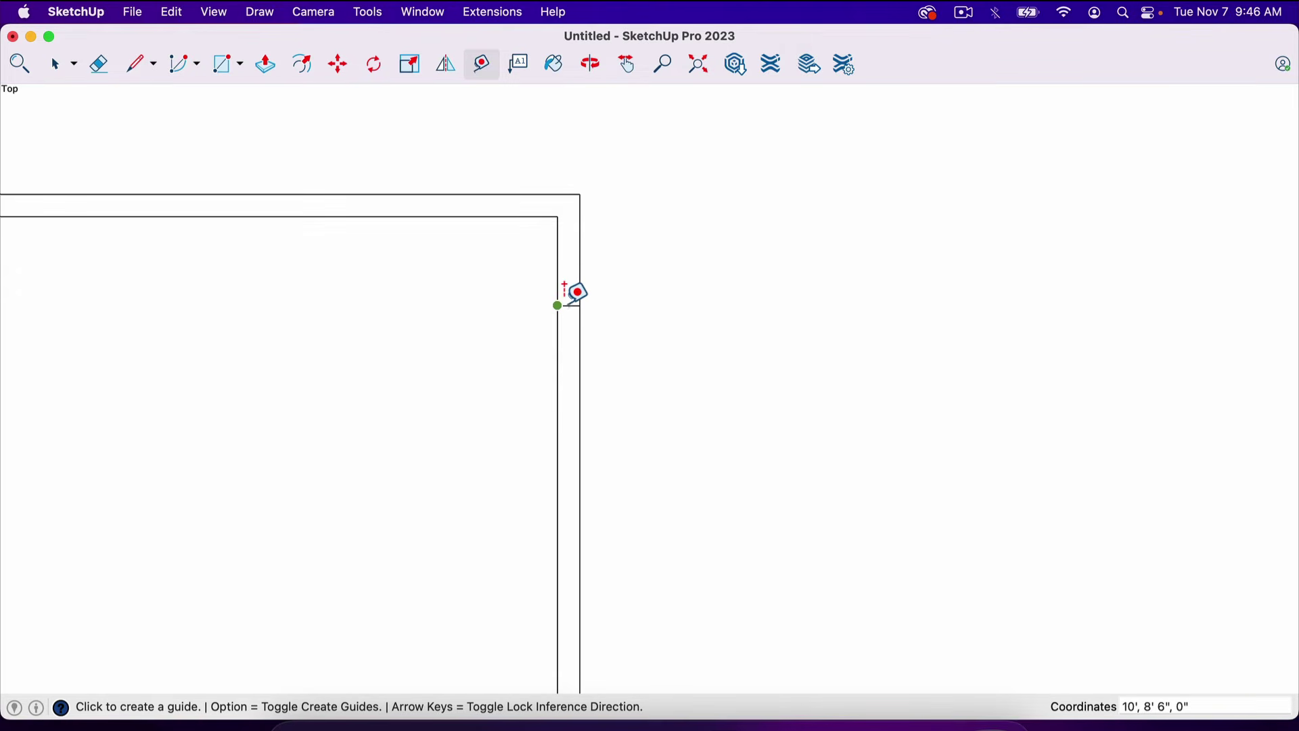
scroll(565, 294, up, 5)
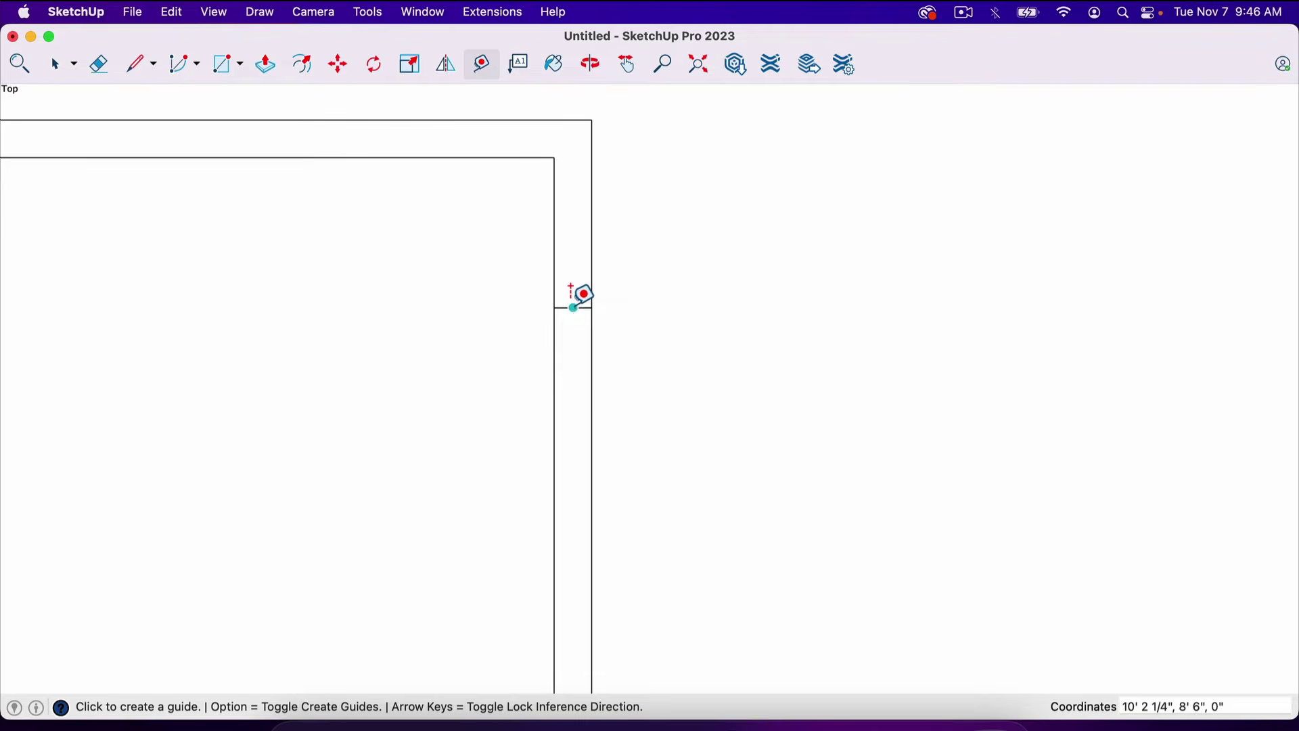
click(574, 308)
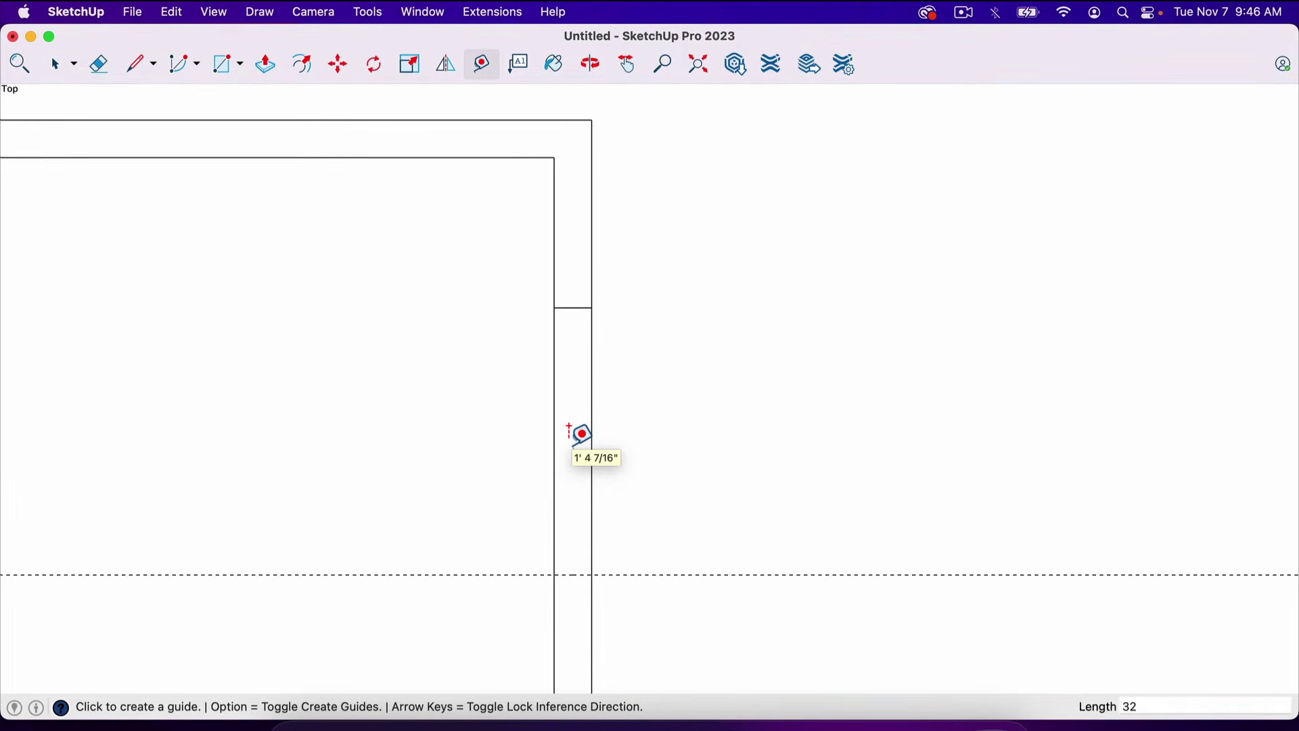
Step: Draw the opening's lower end line across the vertical partition along the 32-inch guide, and erase the guide
scroll(580, 437, down, 4)
scroll(580, 512, up, 3)
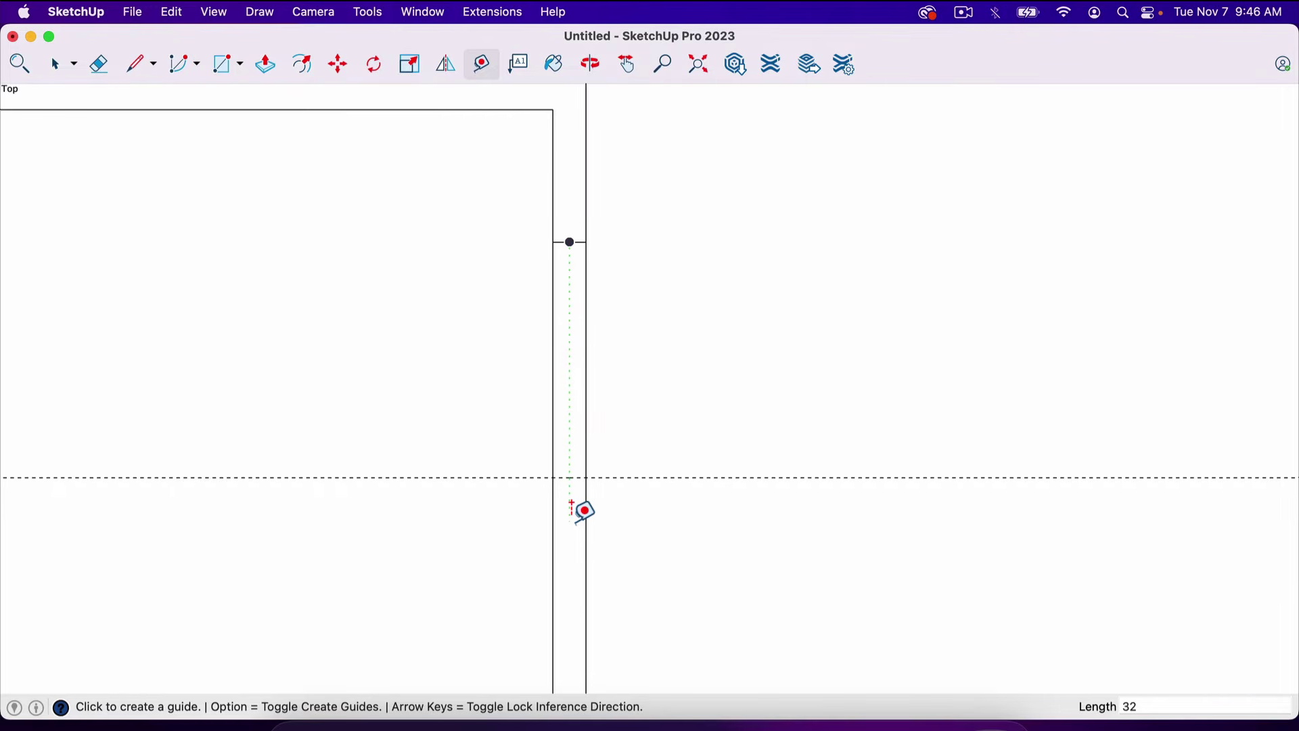
key(l)
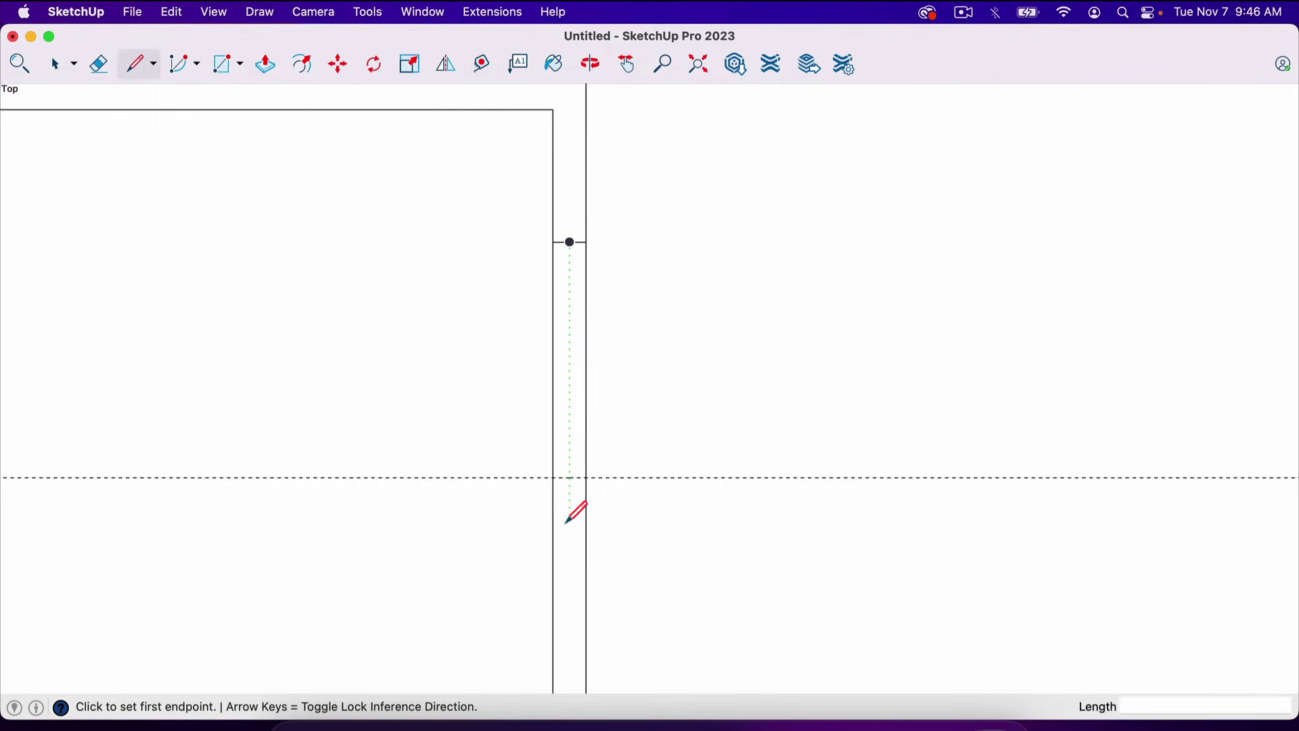
click(569, 478)
click(585, 477)
key(e)
click(484, 477)
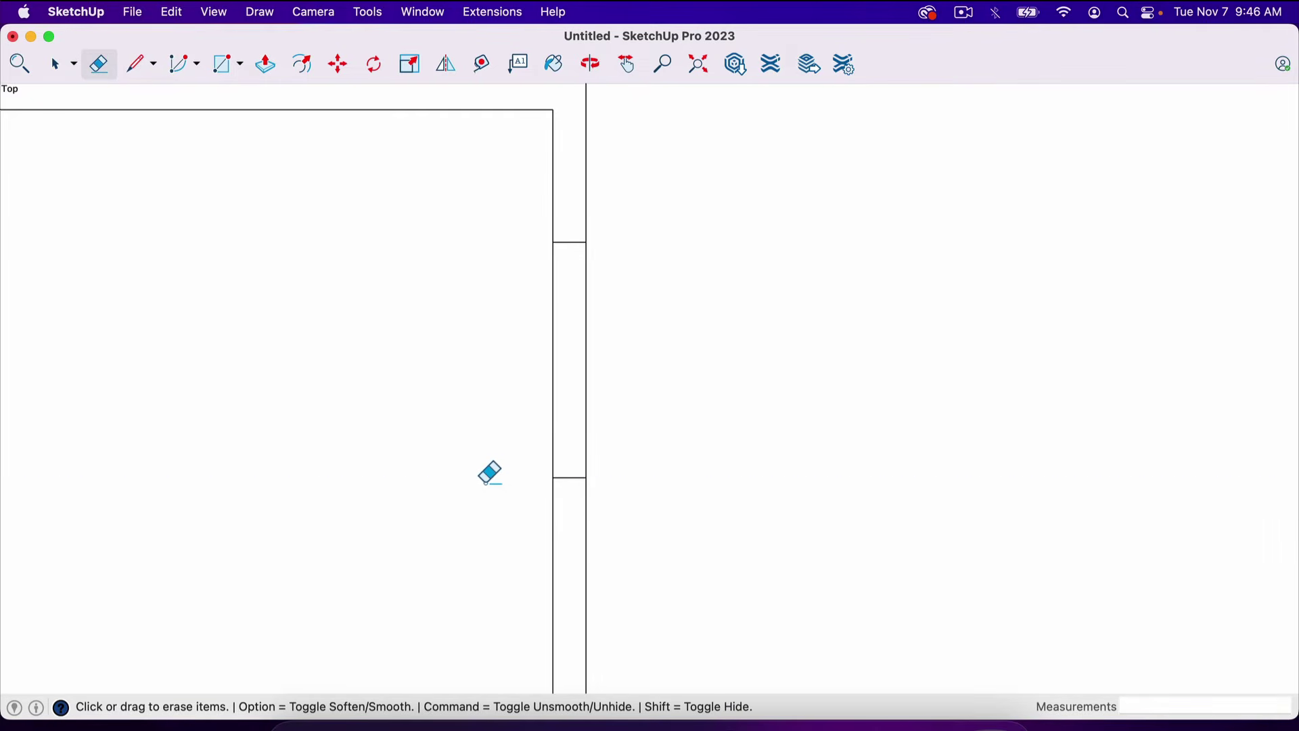
Step: Draw the open door leaf as a horizontal line from the opening's upper inner corner into the room, as long as the opening is wide
scroll(514, 497, down, 3)
scroll(553, 344, down, 3)
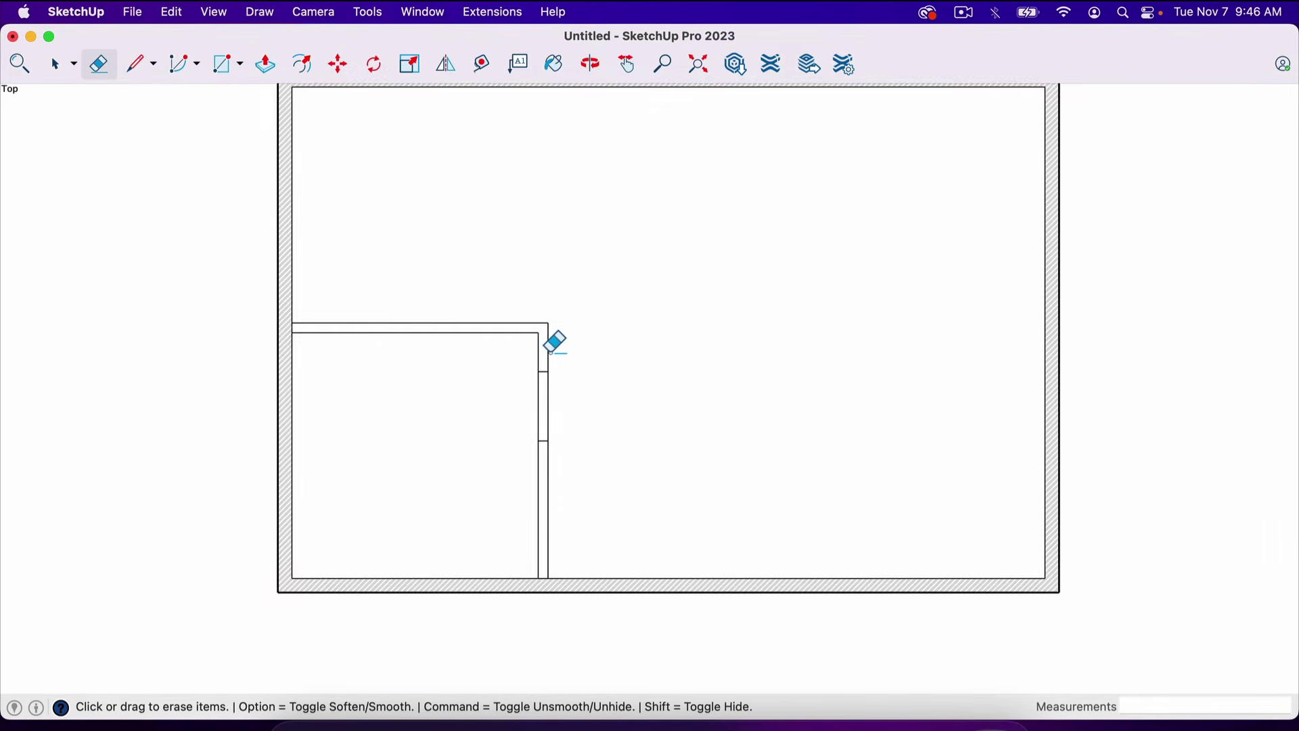
scroll(545, 425, up, 2)
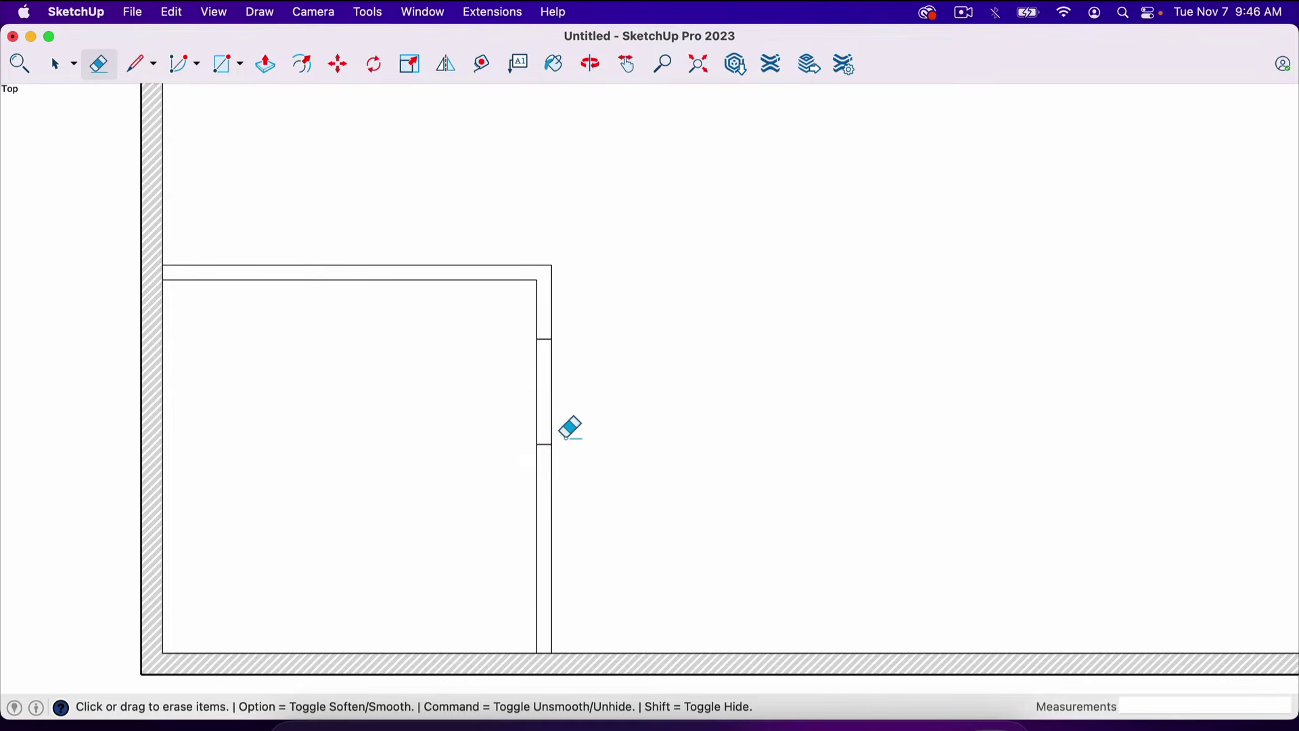
scroll(549, 424, up, 2)
scroll(549, 425, down, 1)
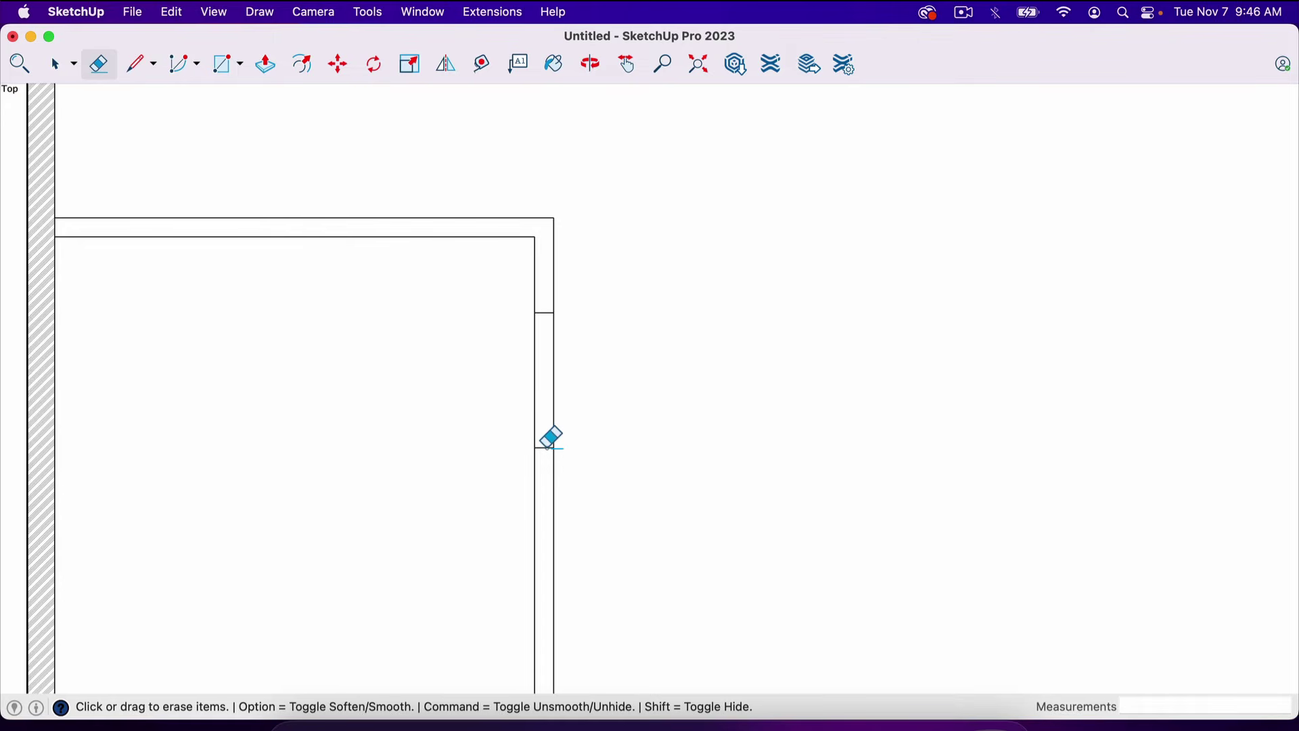
scroll(548, 447, up, 1)
scroll(550, 440, up, 1)
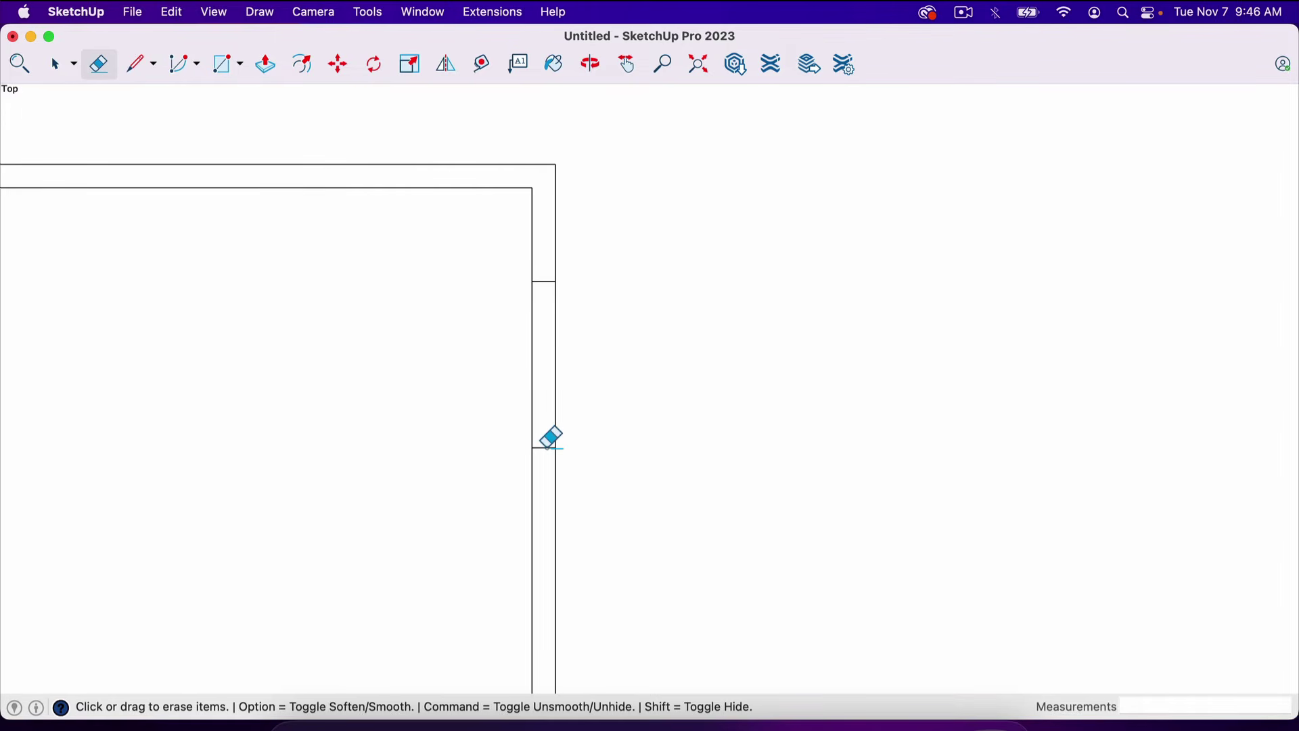
key(l)
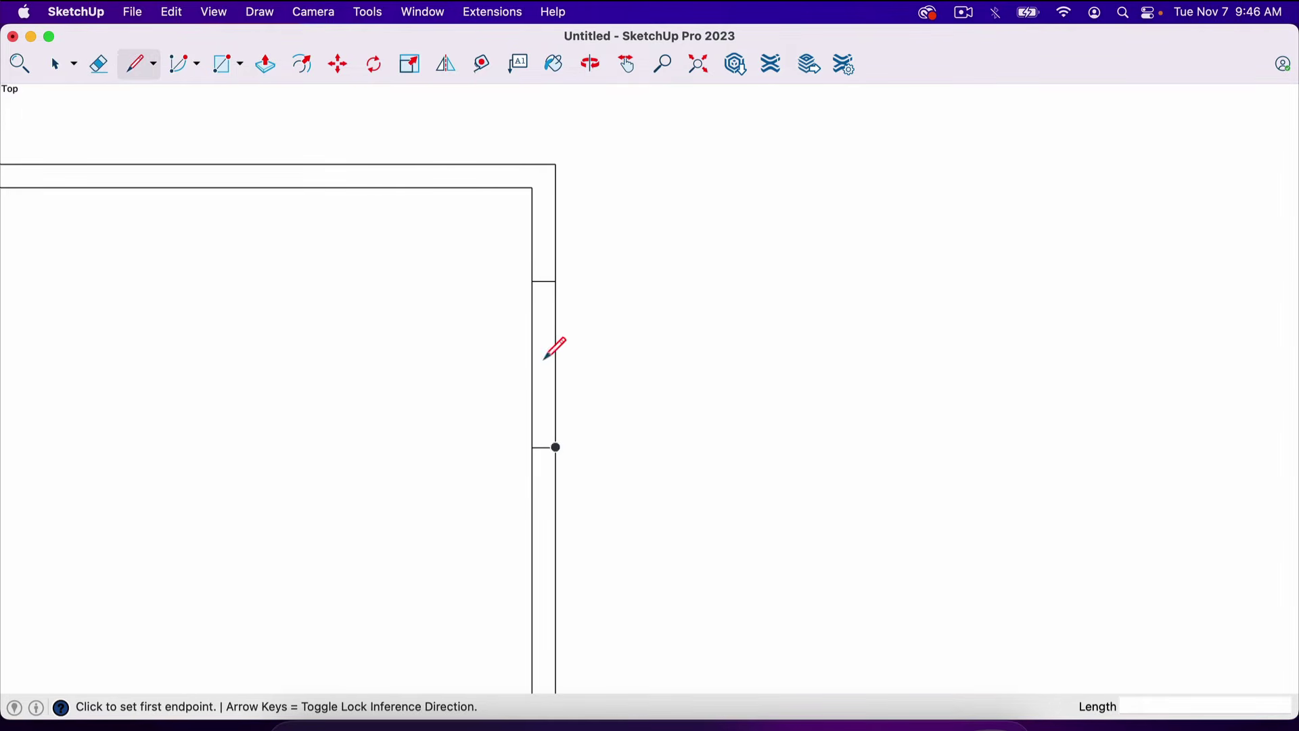
click(533, 281)
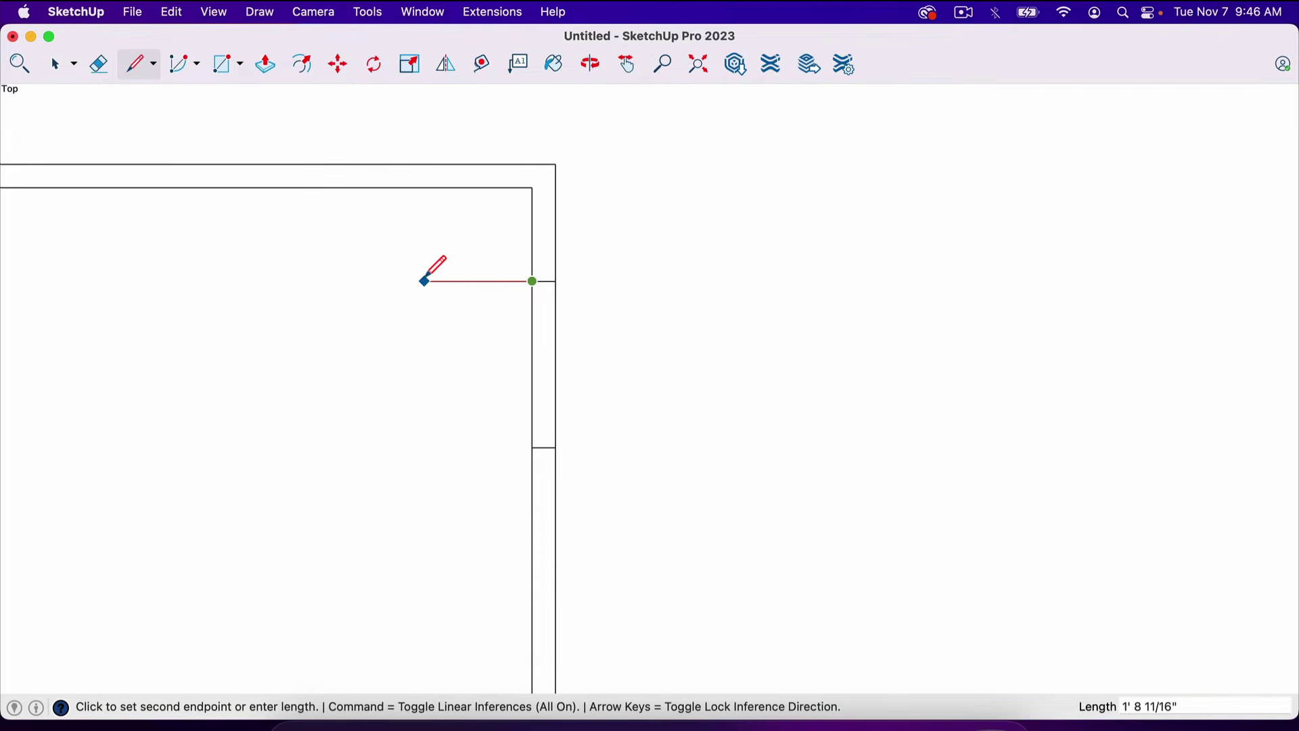
click(365, 281)
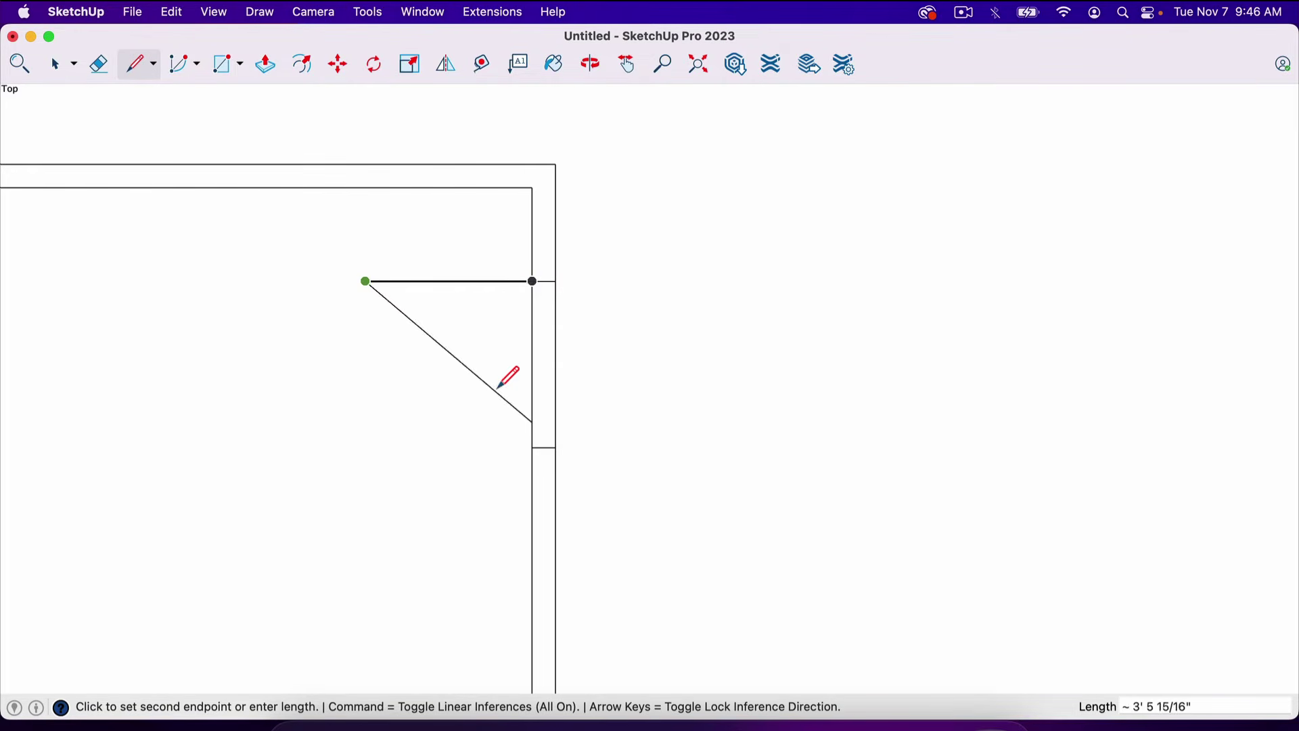
key(space)
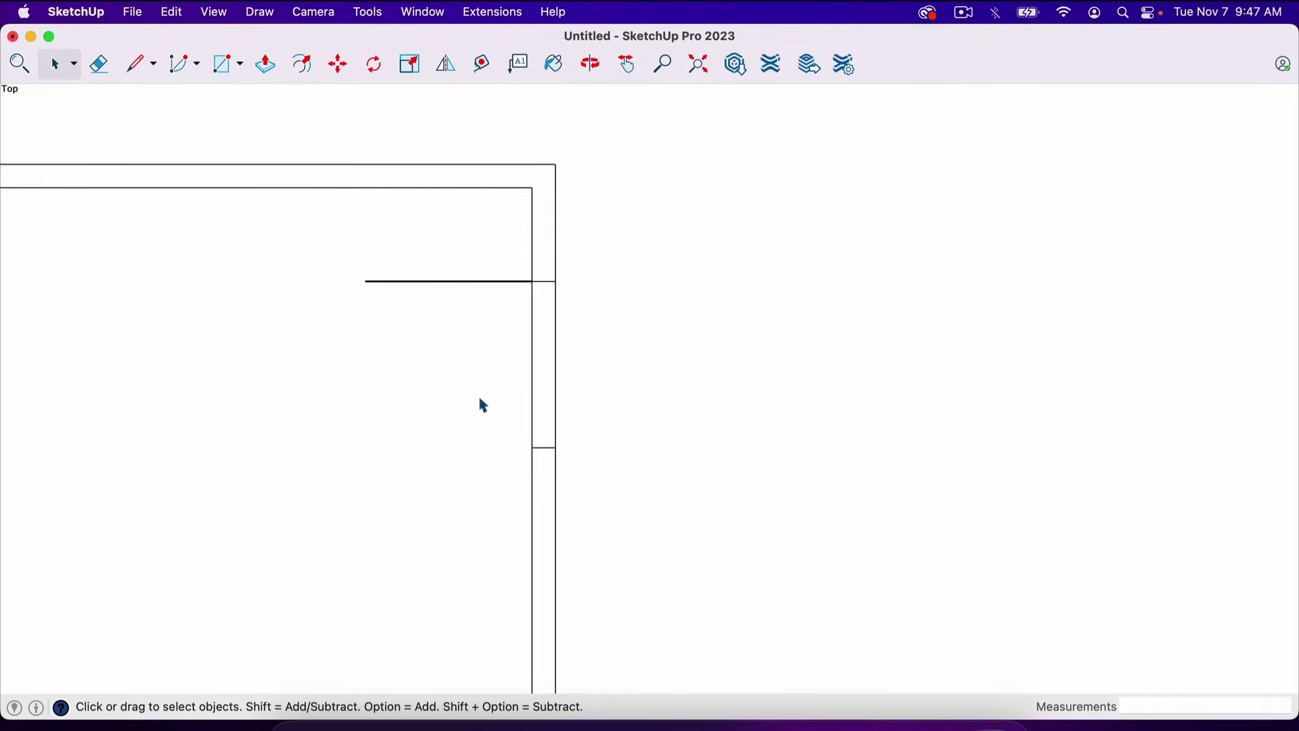
Step: Draw a 90-degree door swing arc centred on the leaf's hinge point, and erase the partition's inner edge across the opening
key(c)
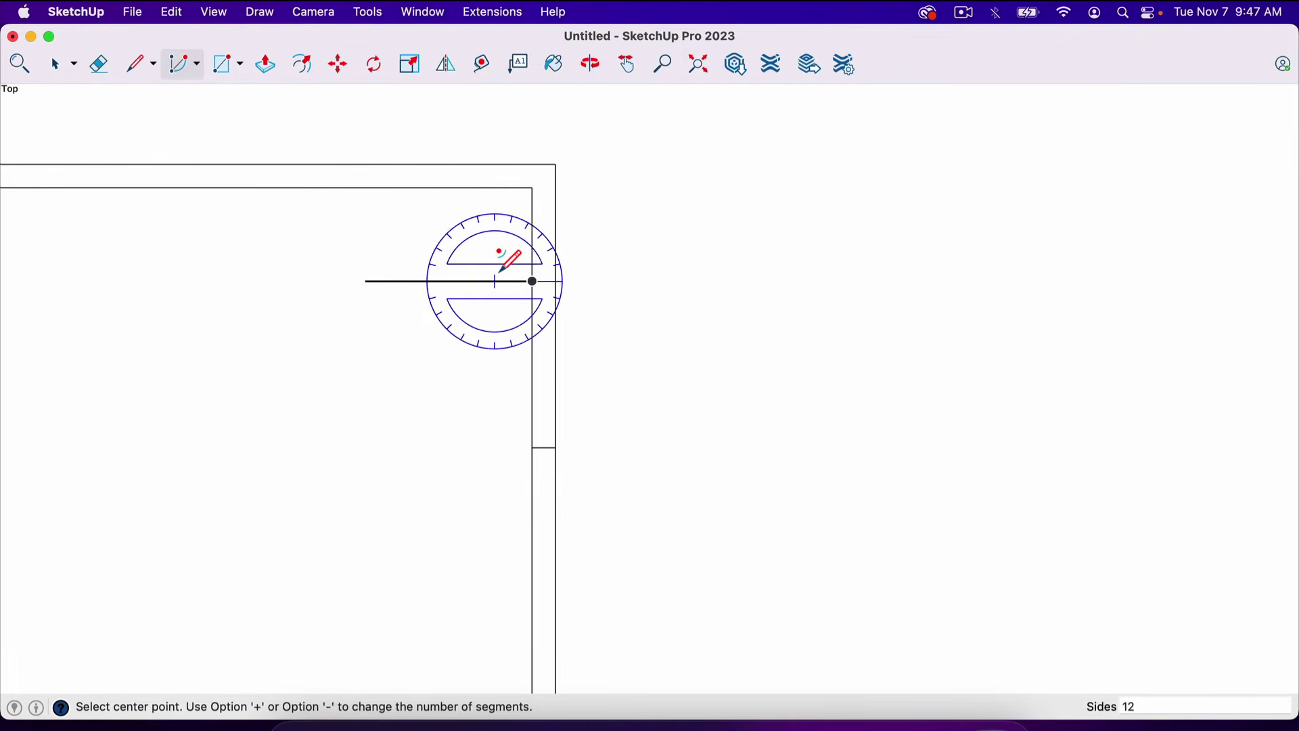
click(532, 281)
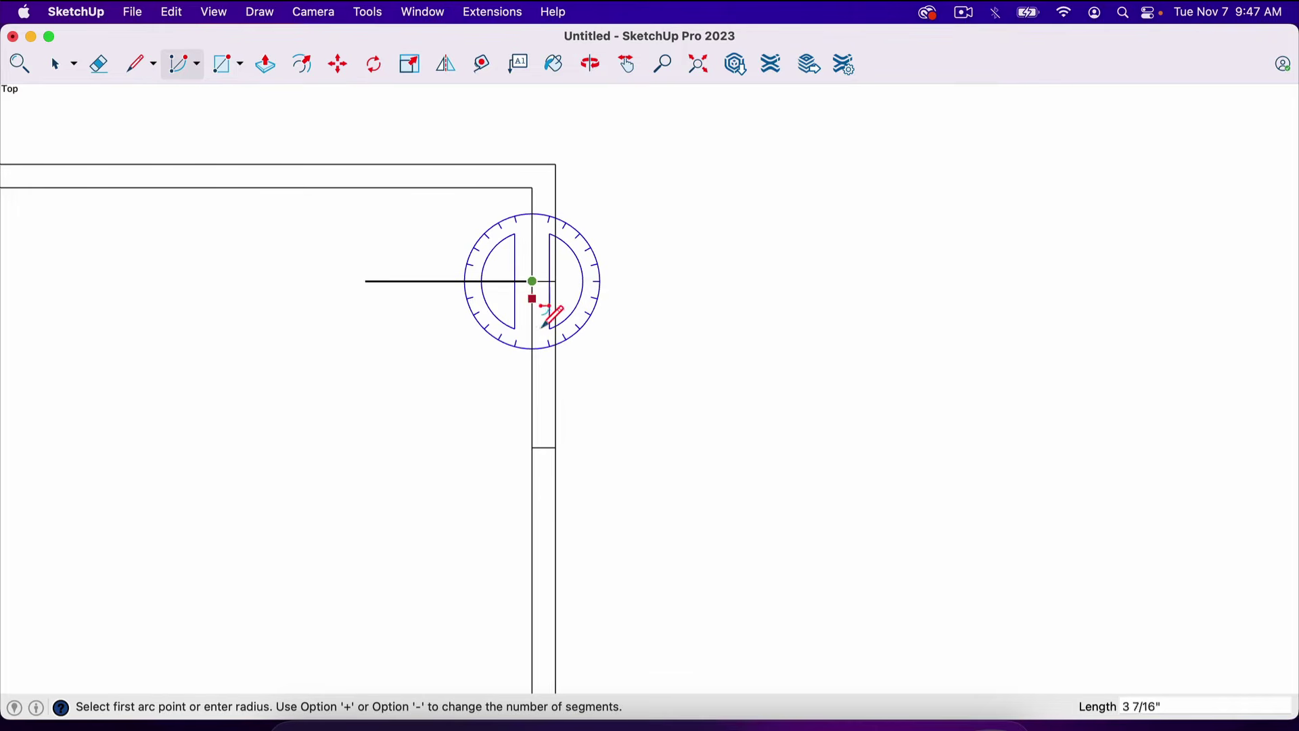
click(533, 446)
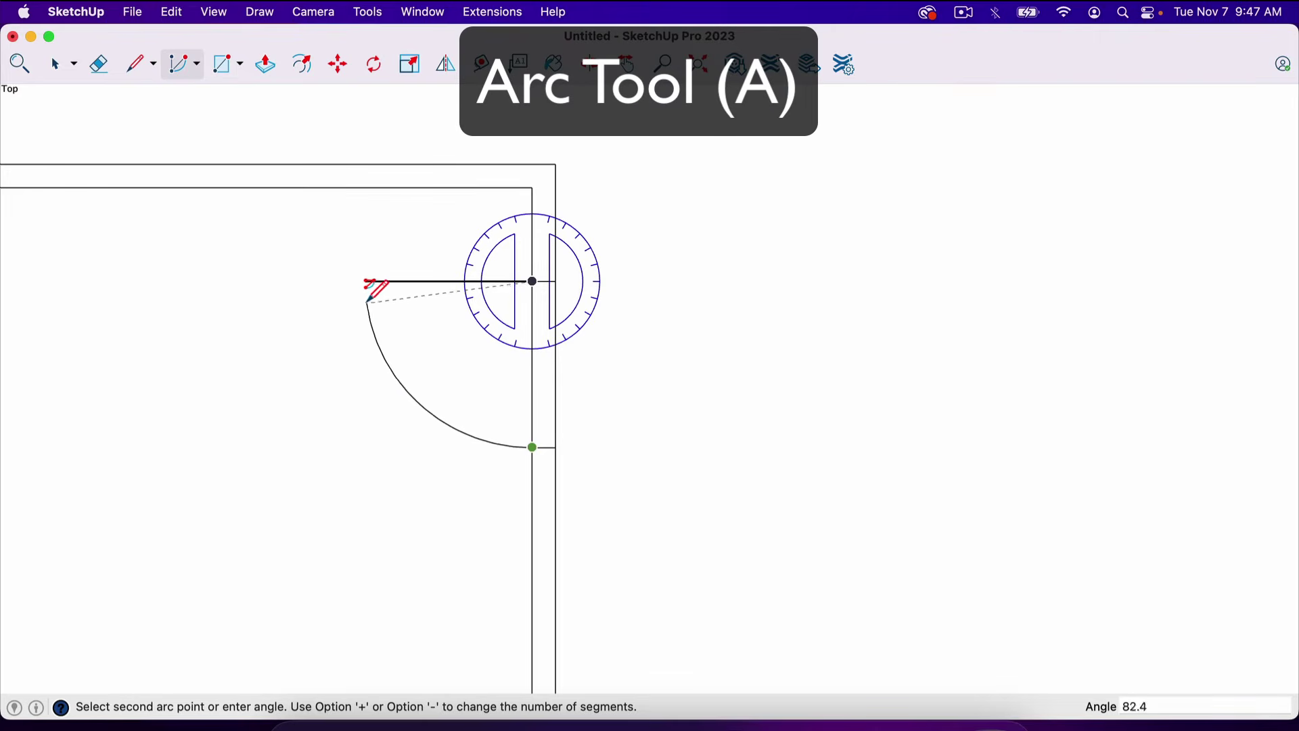
click(364, 281)
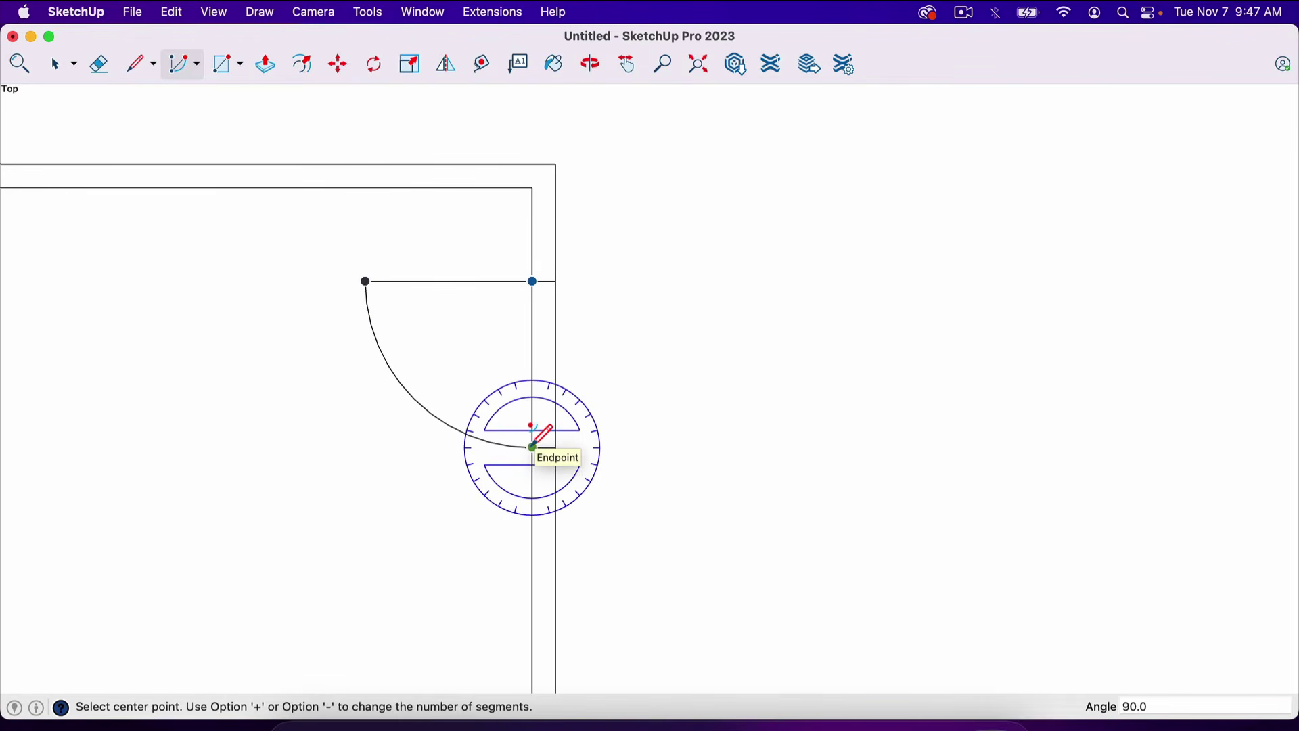
key(e)
drag(521, 331, 538, 332)
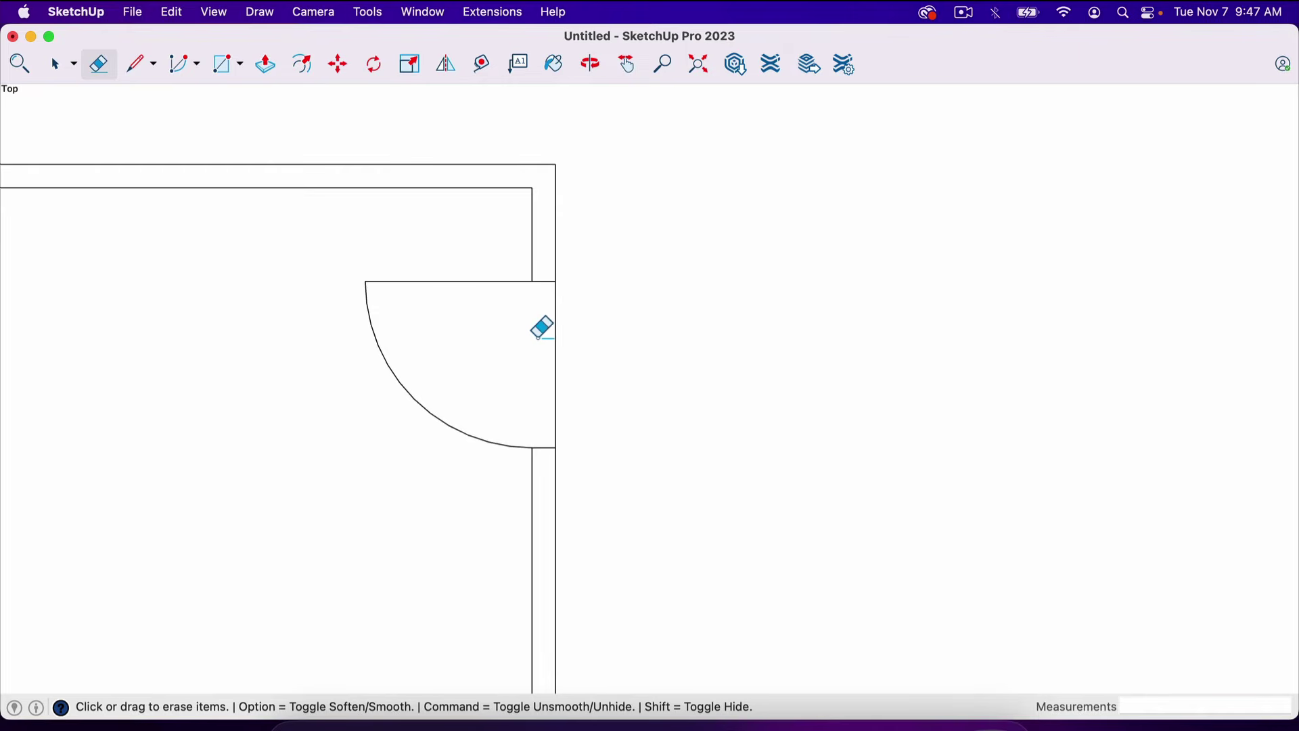
Step: Draw a 6 1/2" vertical line across the upper exterior wall's thickness, near the wall's middle, to start a window opening
scroll(507, 391, down, 3)
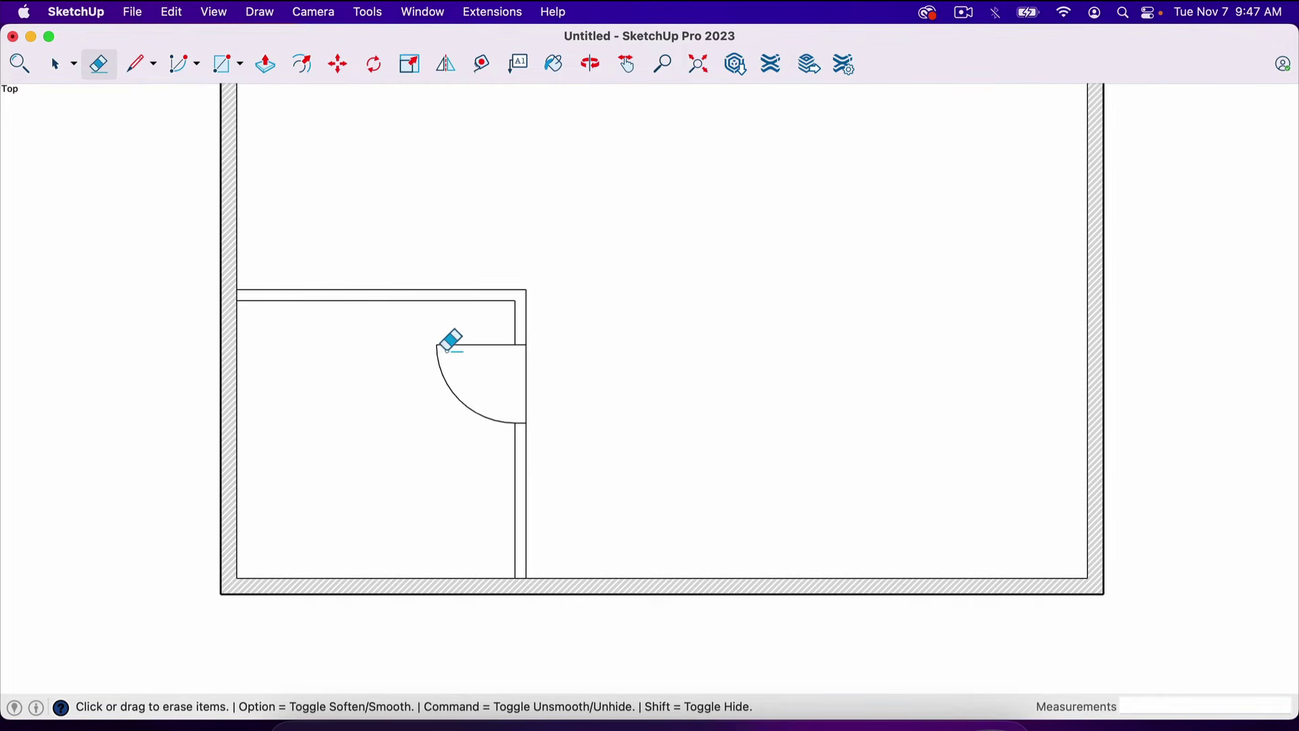
scroll(587, 449, down, 3)
scroll(600, 406, up, 2)
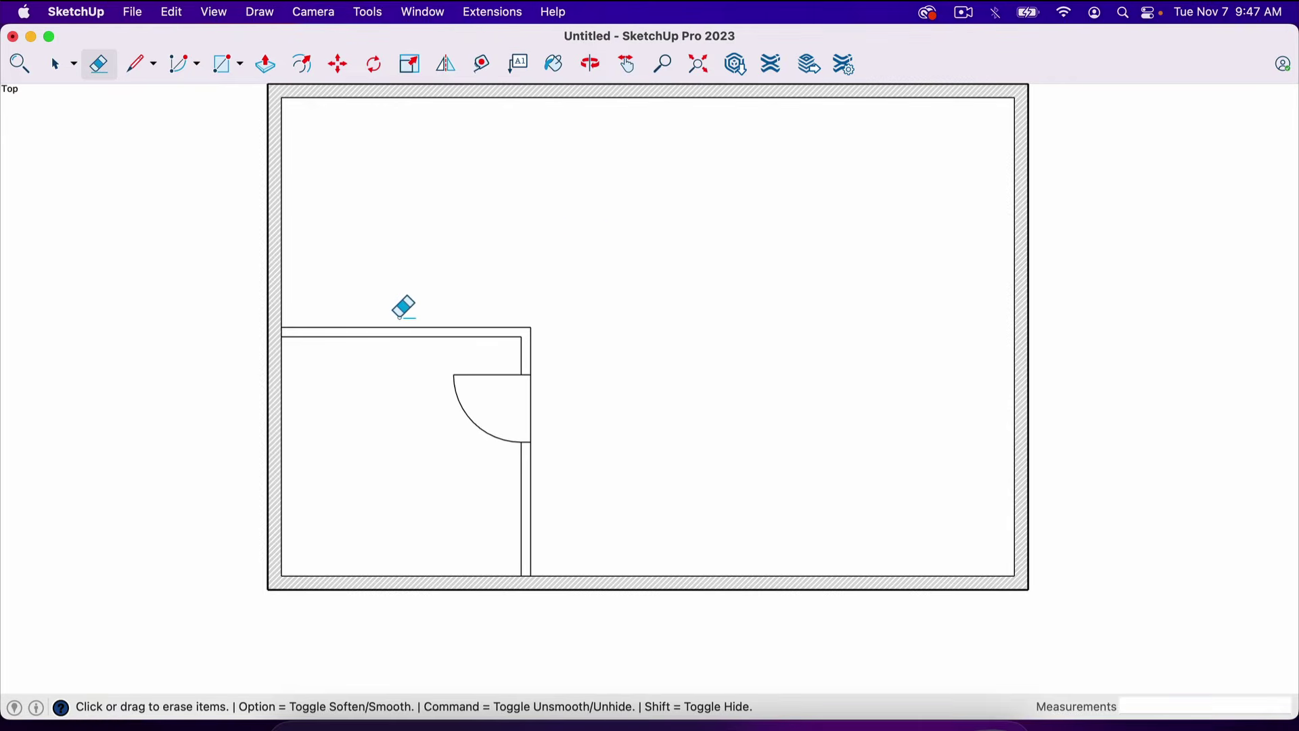
scroll(406, 305, down, 2)
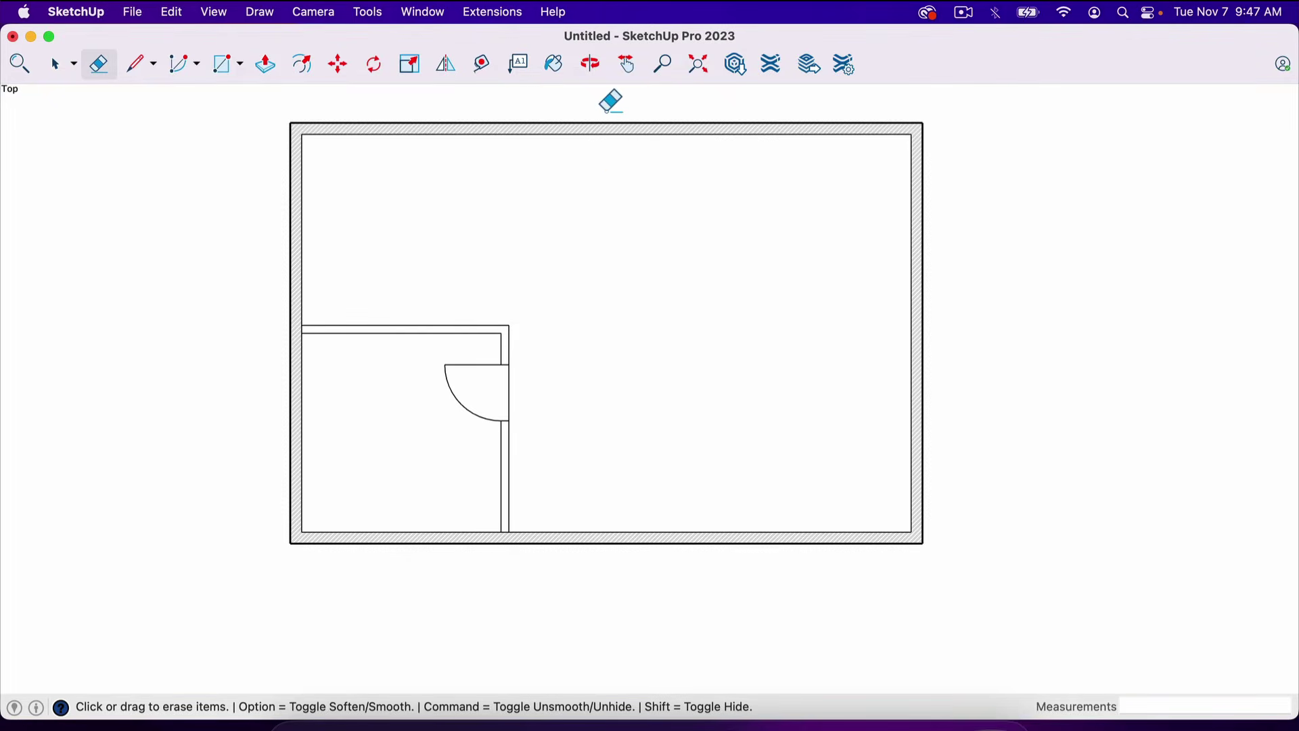
scroll(611, 101, up, 2)
scroll(612, 102, up, 3)
scroll(582, 115, down, 2)
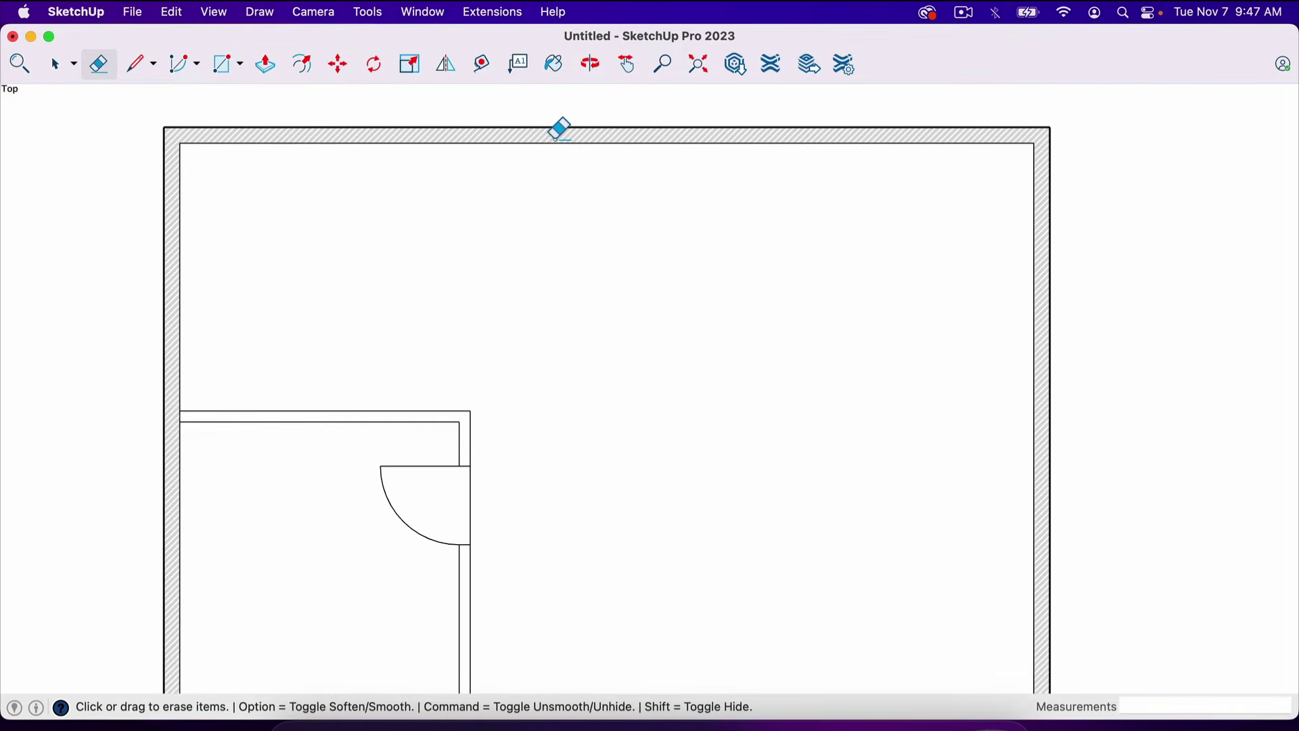
scroll(751, 388, down, 2)
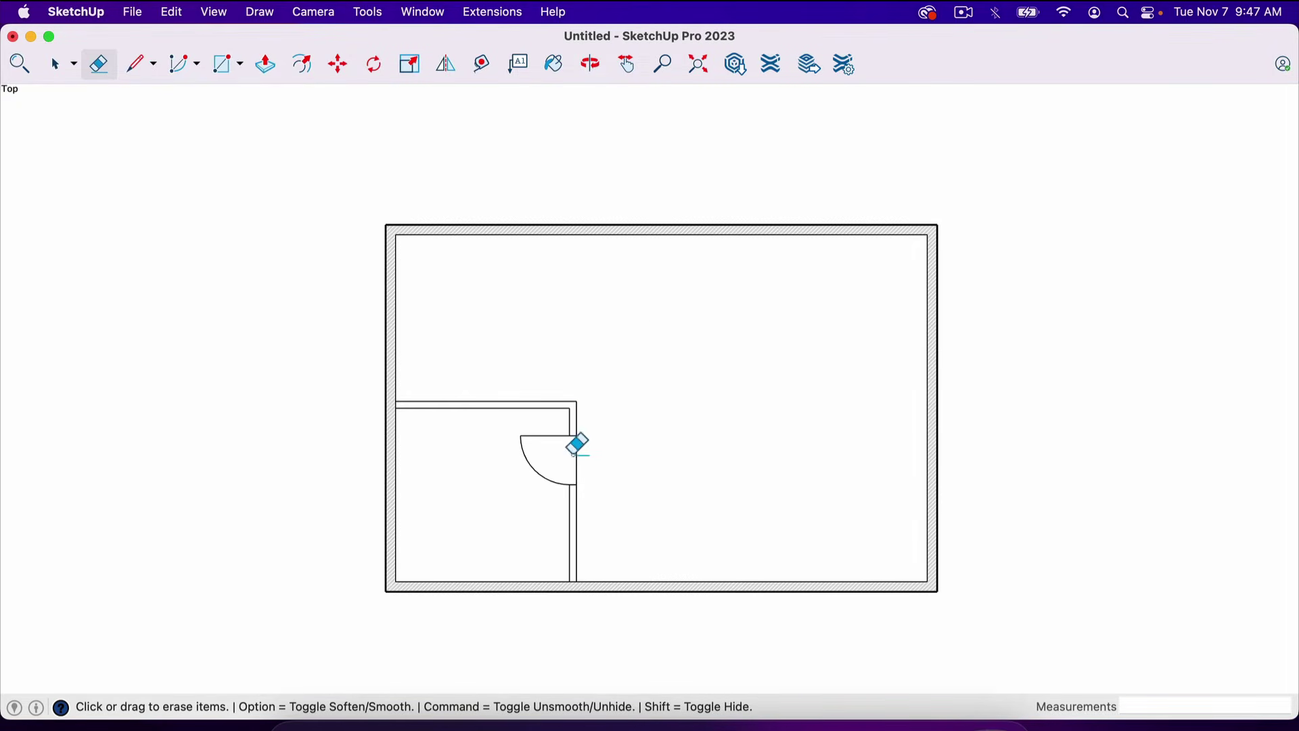
scroll(660, 218, up, 5)
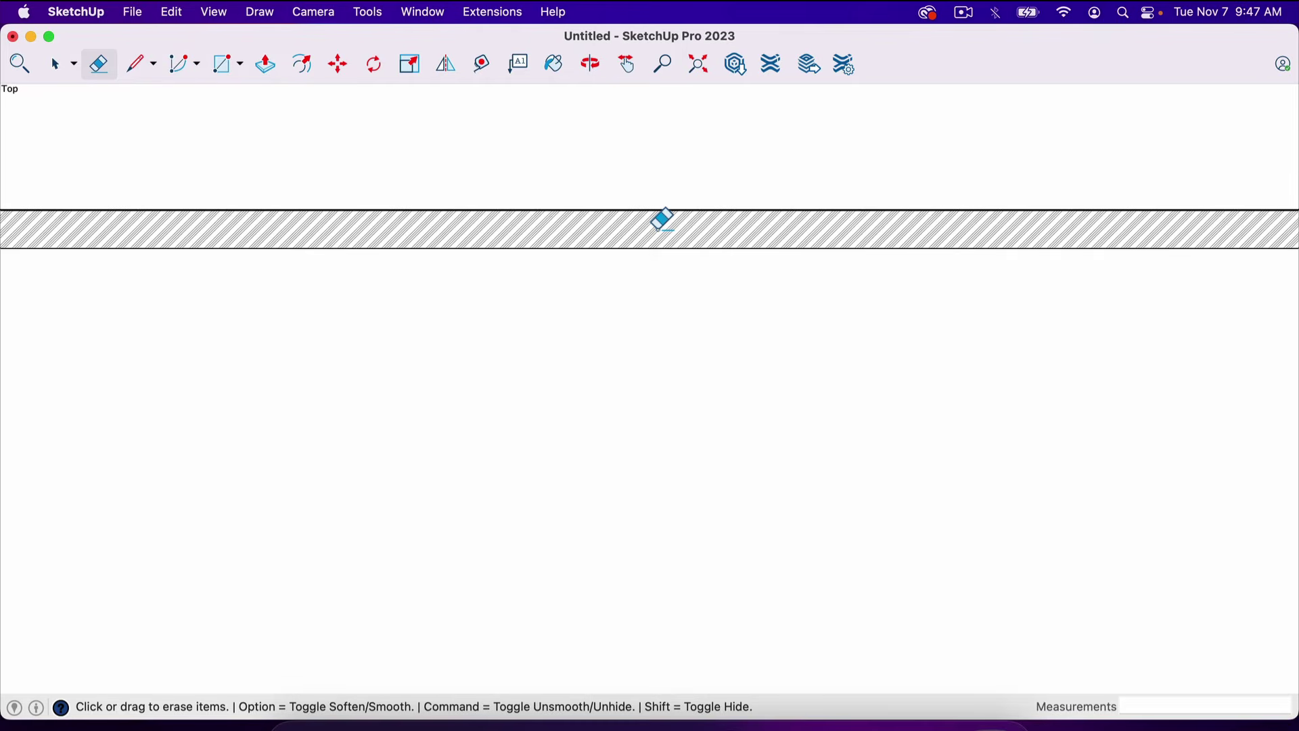
key(l)
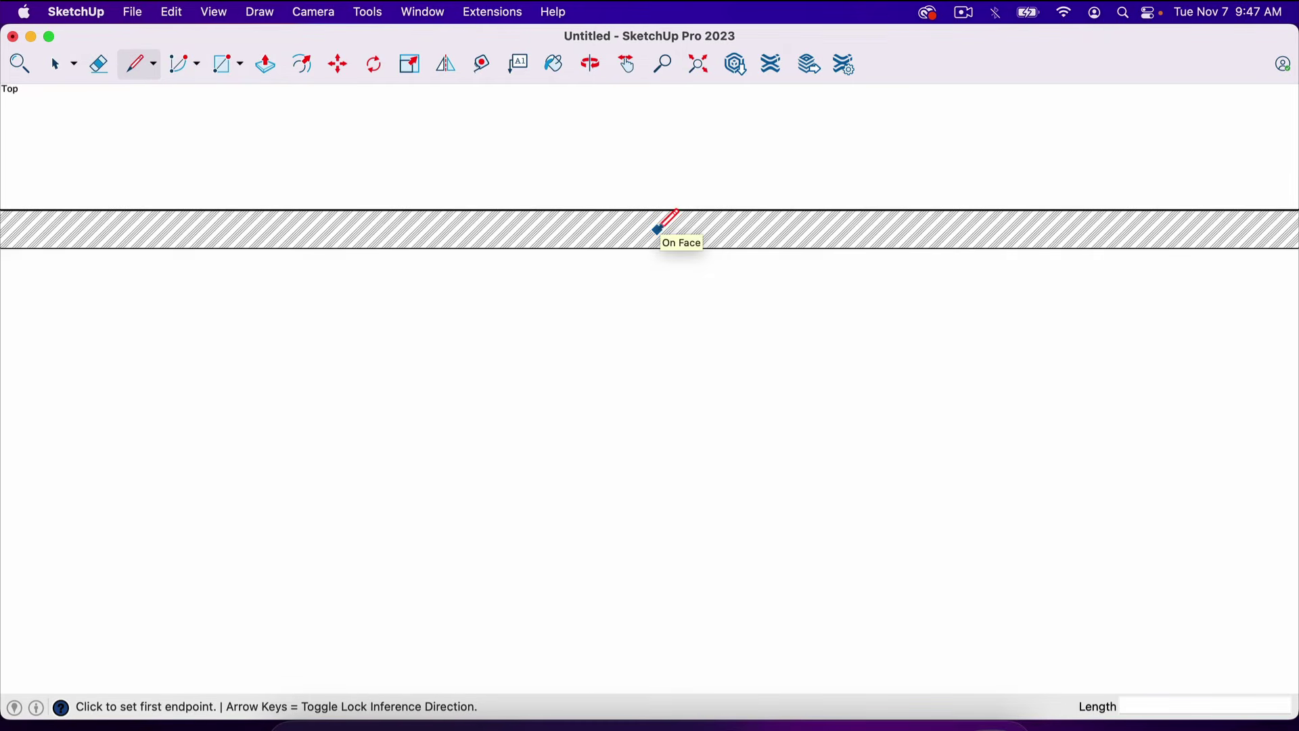
click(617, 210)
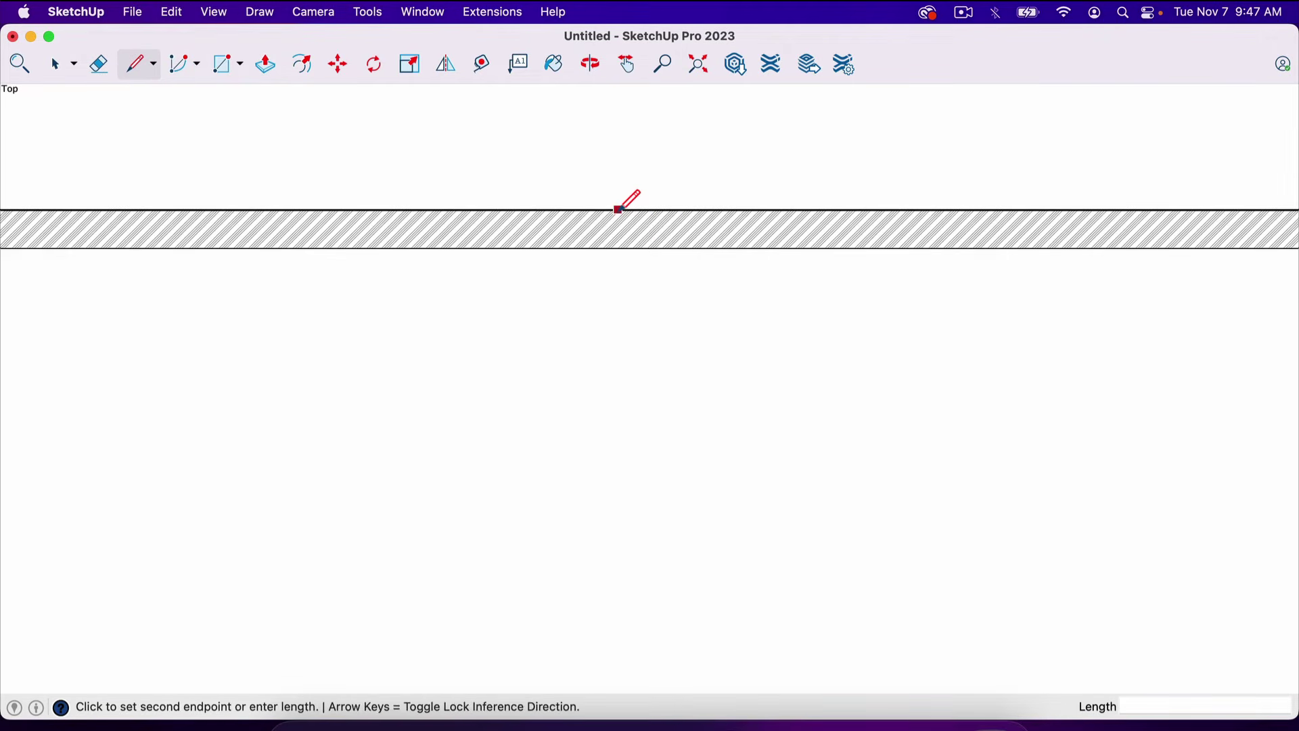
click(619, 248)
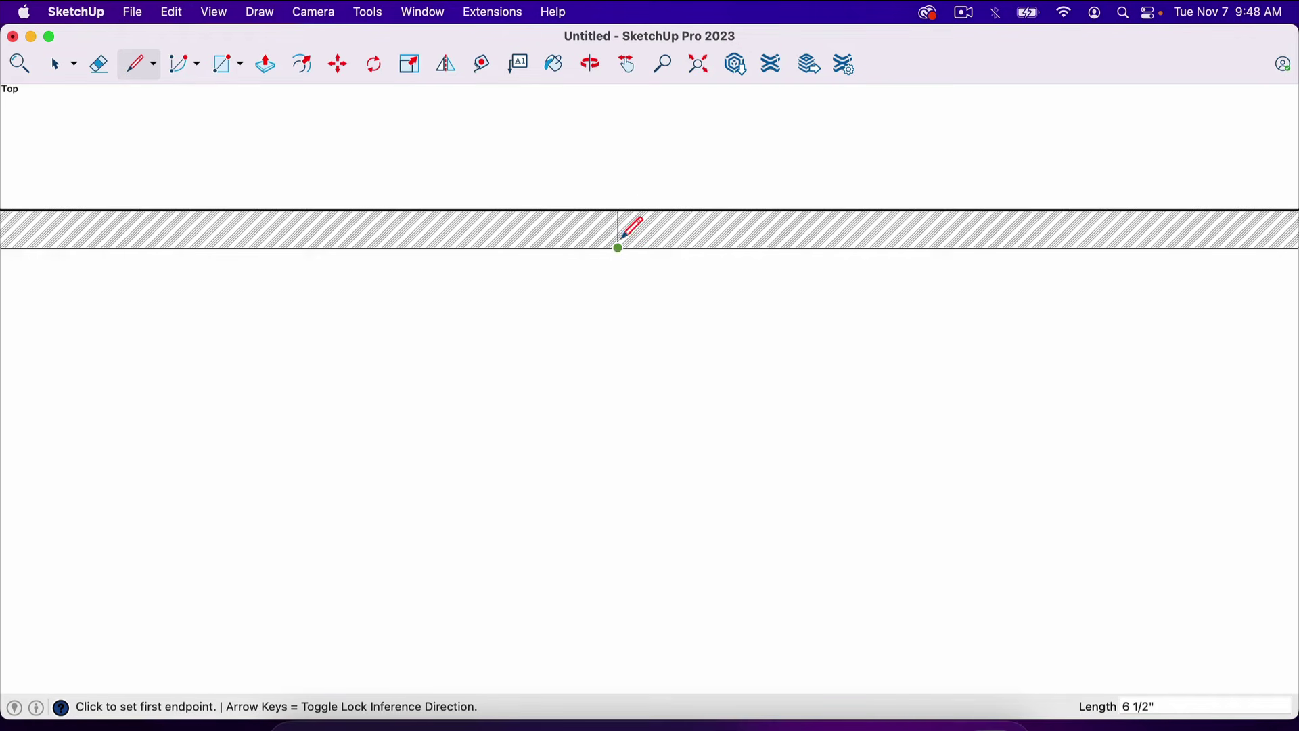
Step: Place a vertical guide 60 inches to the right of the short line crossing the upper exterior wall
key(l)
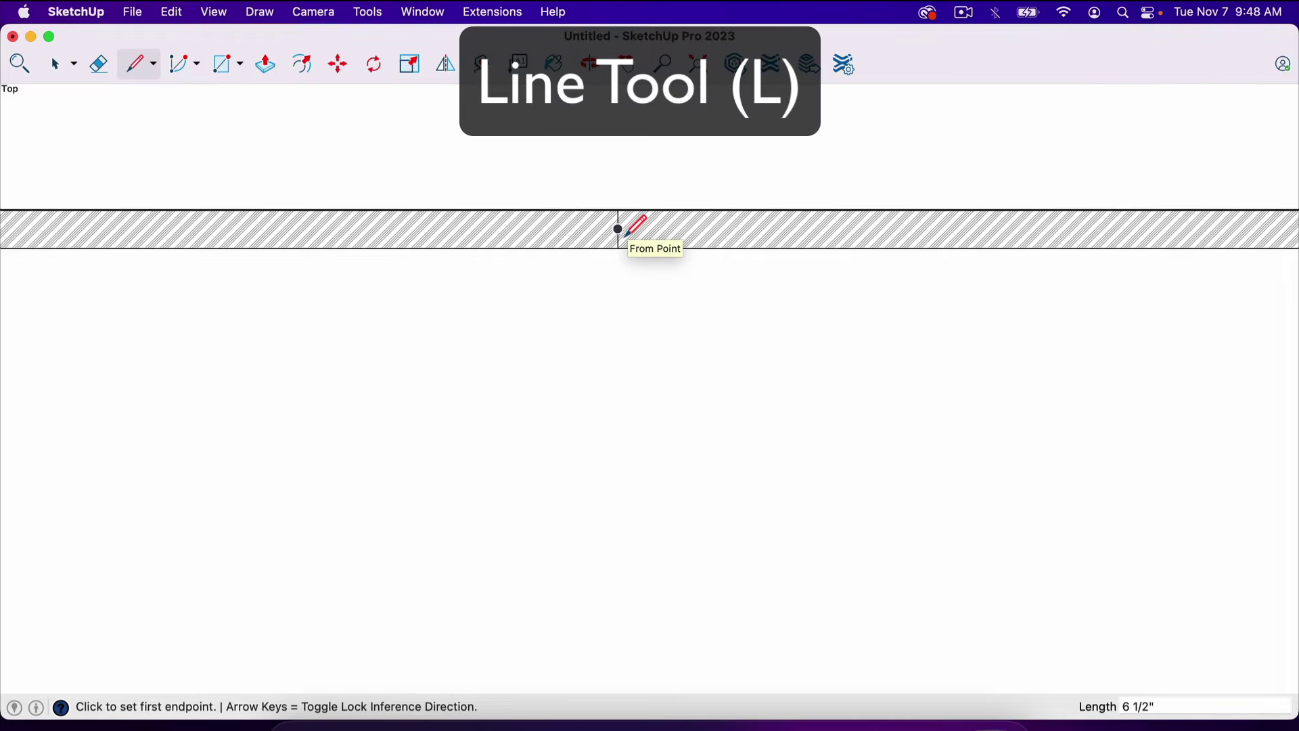
key(t)
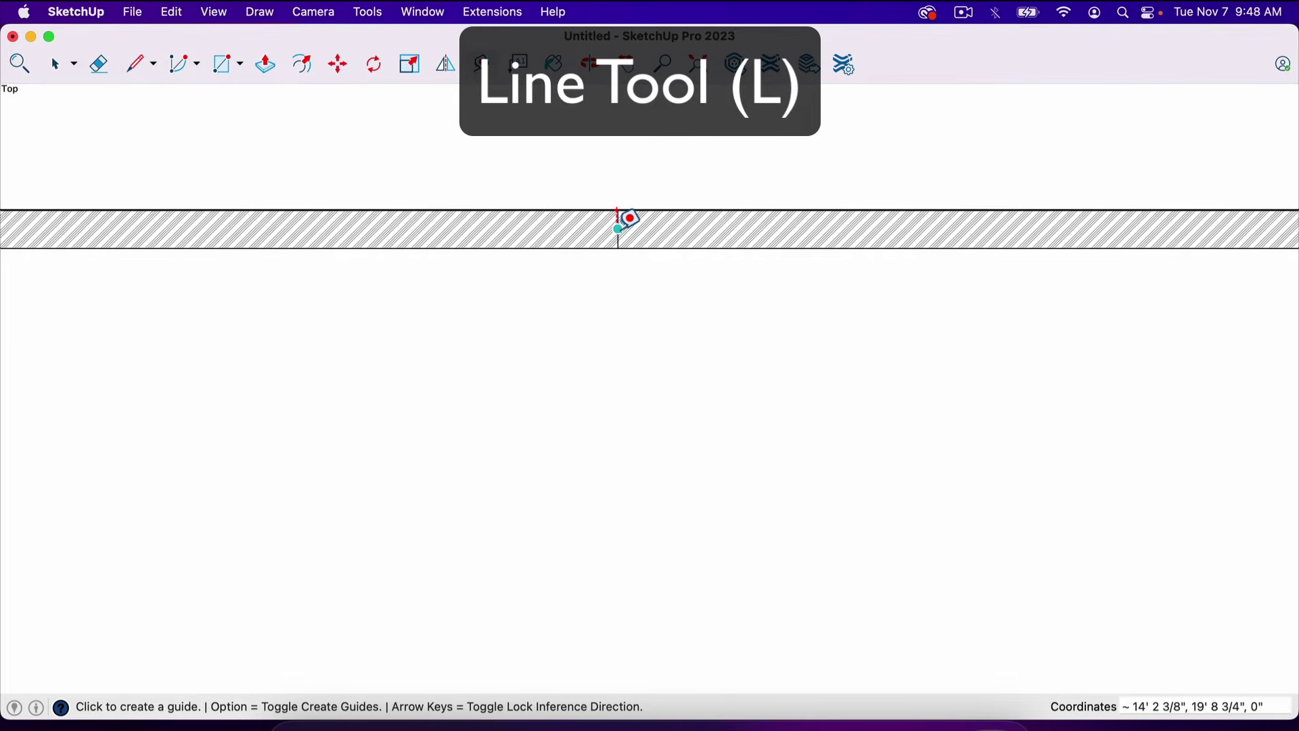
click(617, 228)
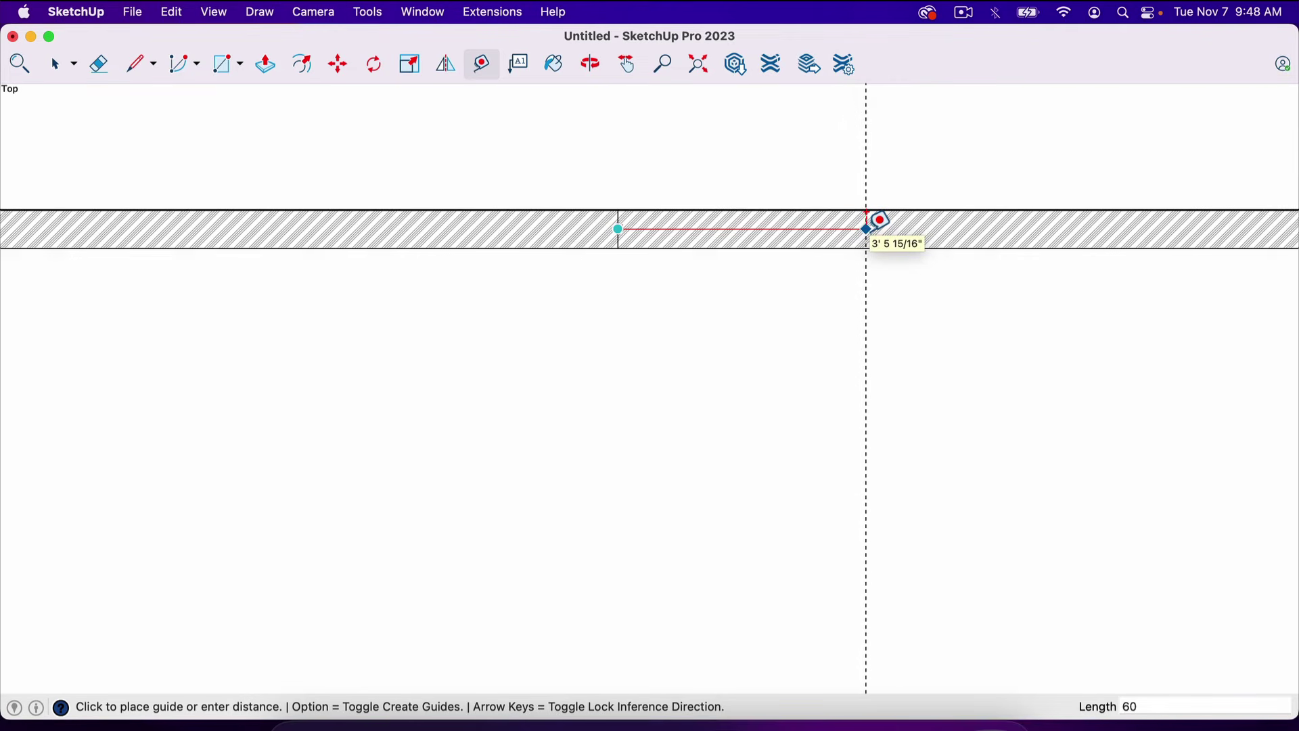
key(Return)
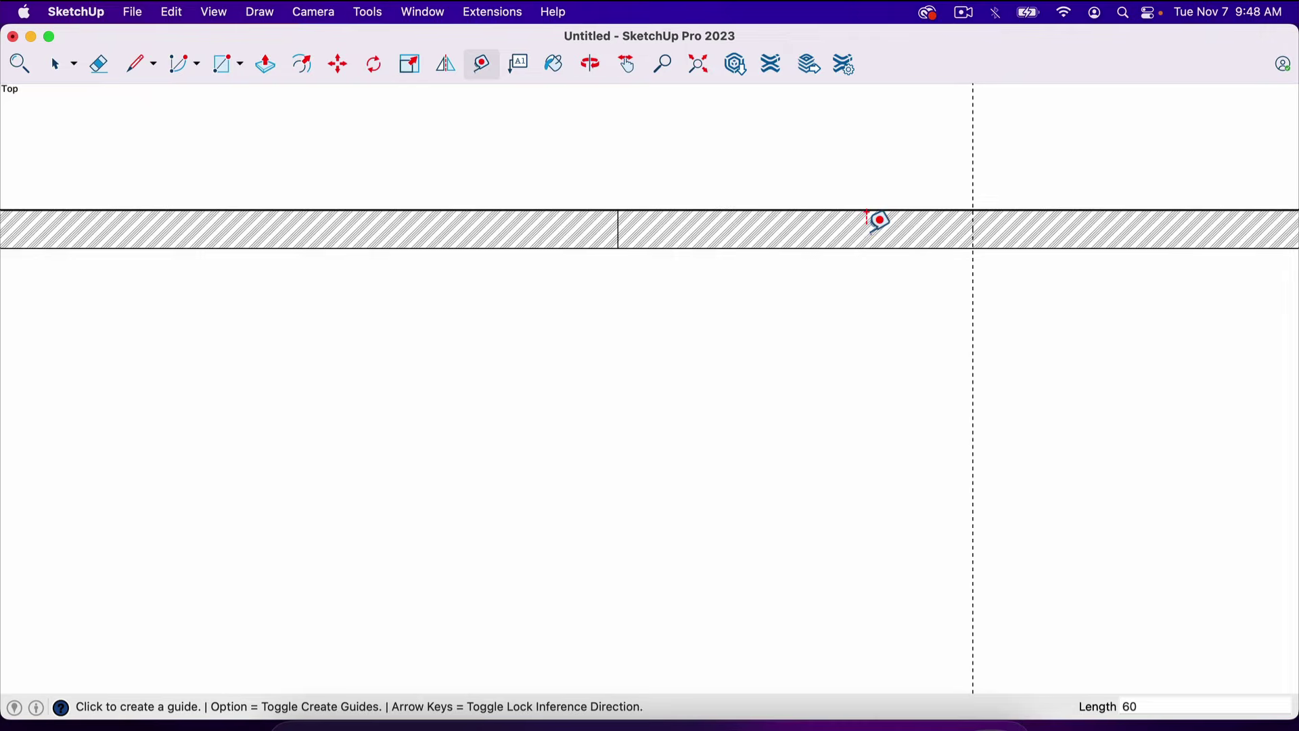
key(t)
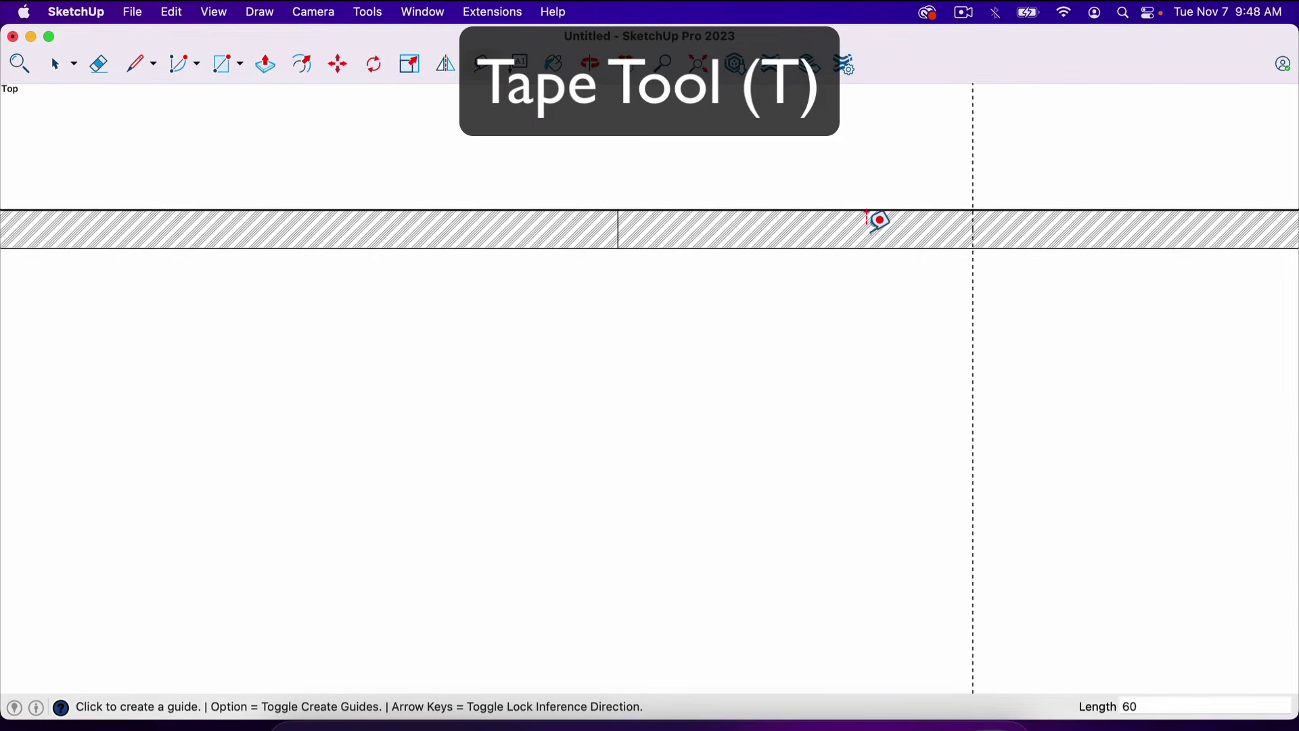
Step: Draw a line across the wall's thickness along the 60-inch guide, and delete the hatched face between the two short lines
key(l)
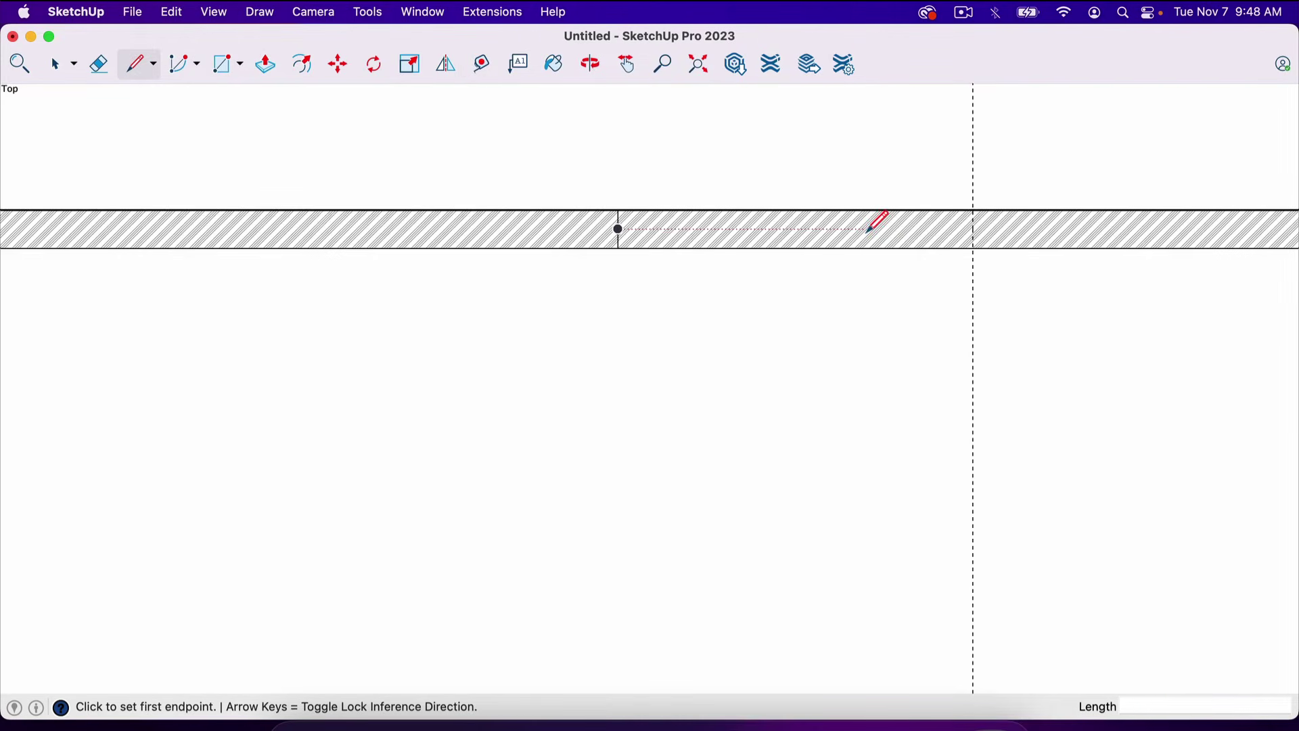
click(972, 247)
click(974, 210)
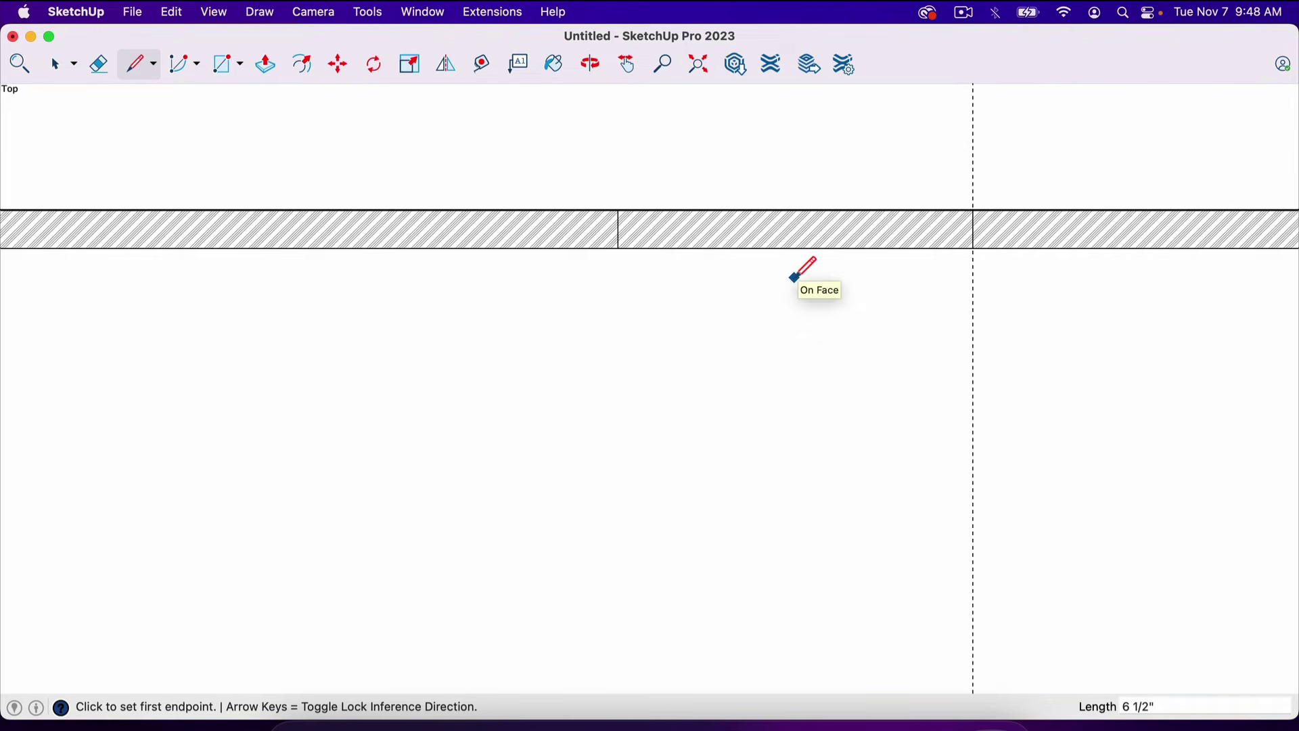
key(space)
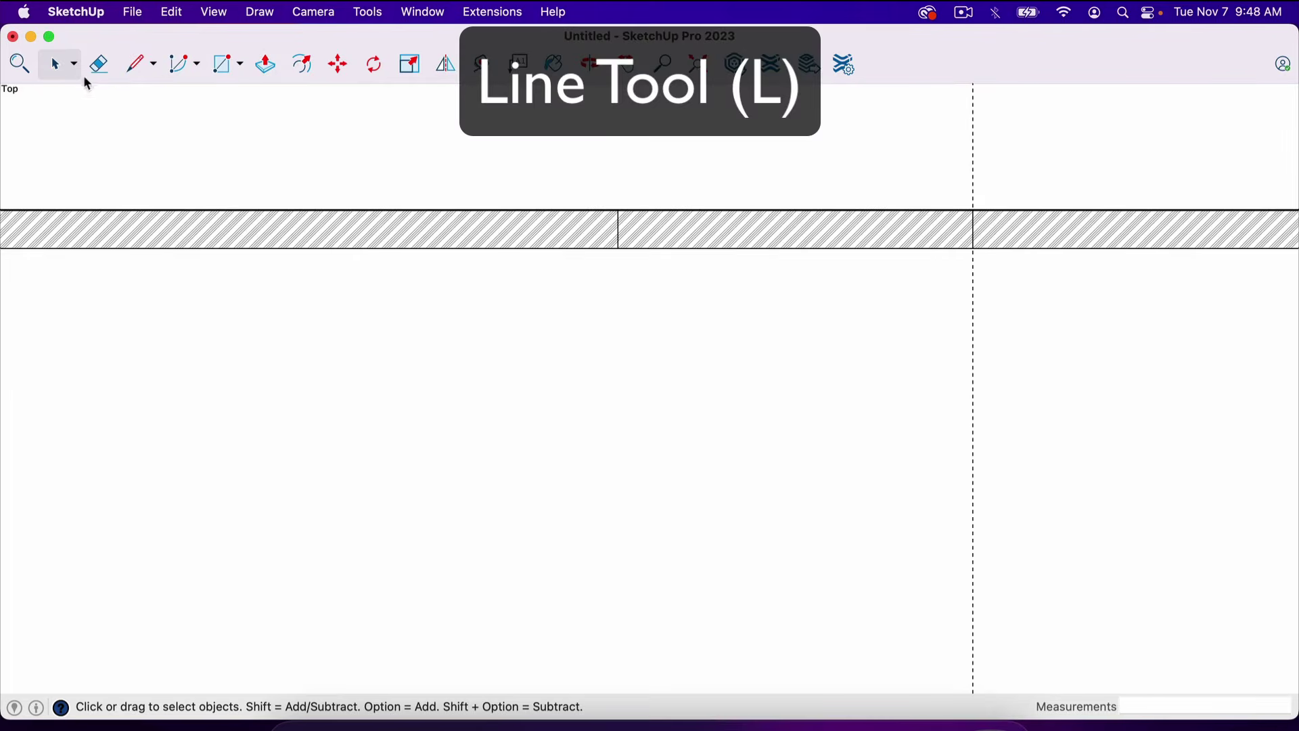
click(756, 238)
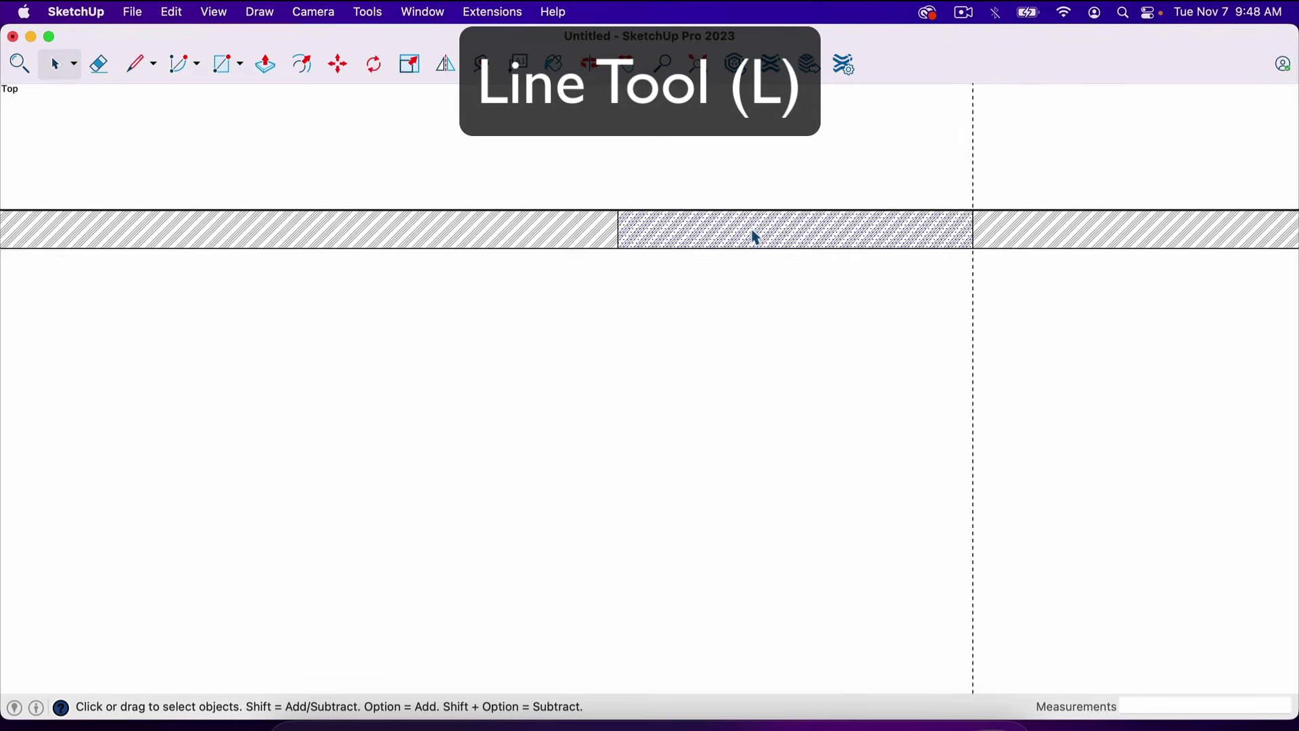
key(Delete)
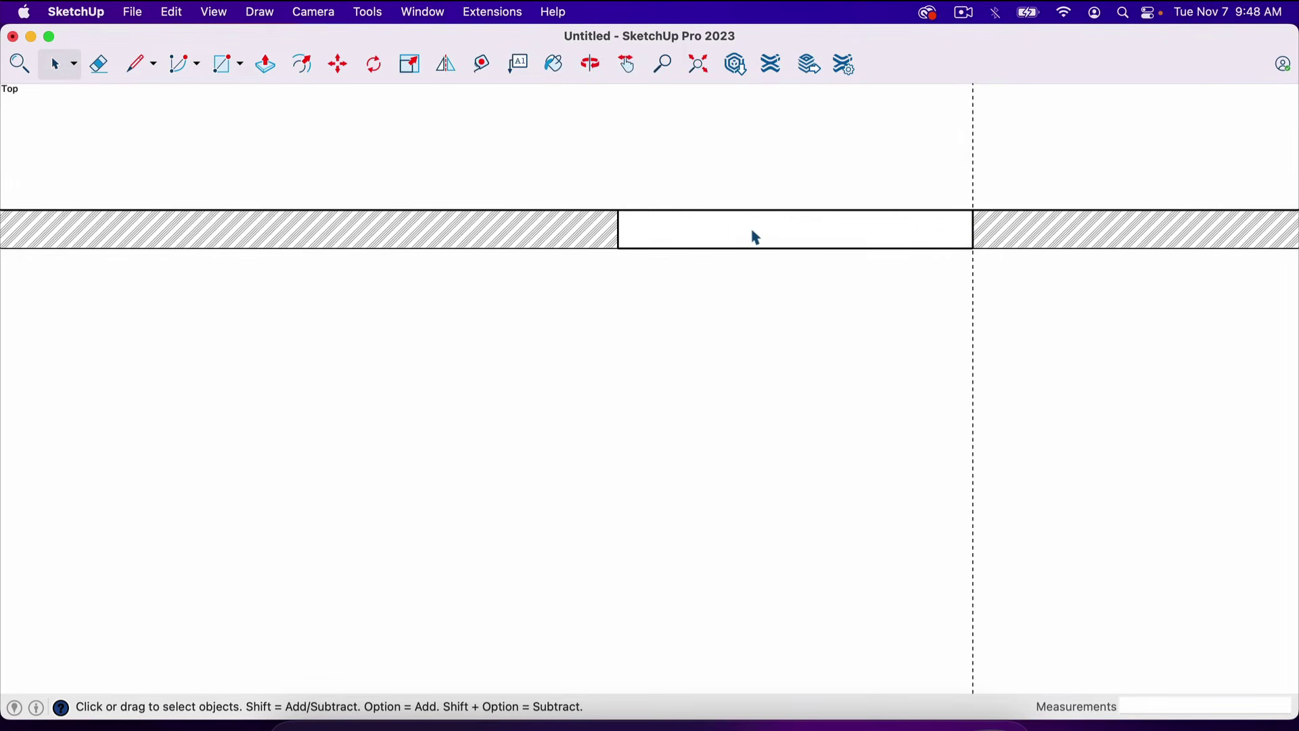
Step: Draw the window's 5' glass line between the midpoints of the two short end lines in the upper wall
key(l)
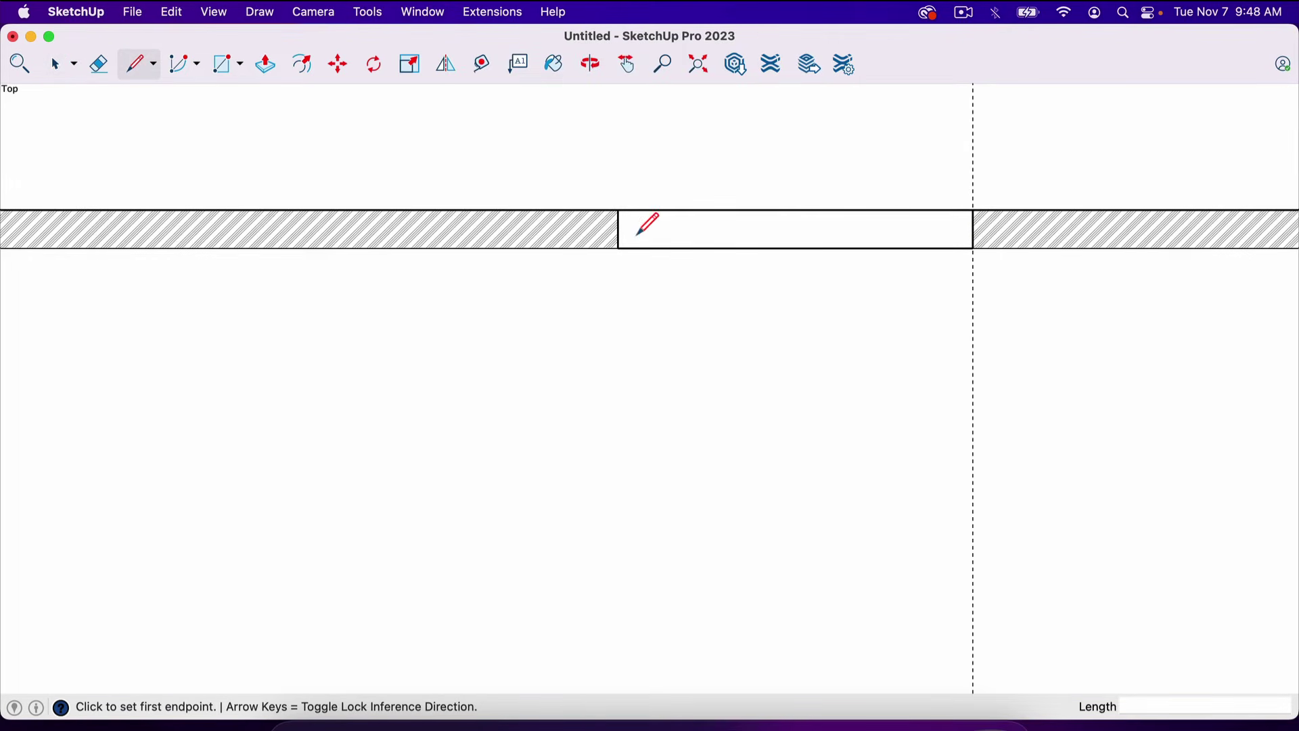
click(618, 228)
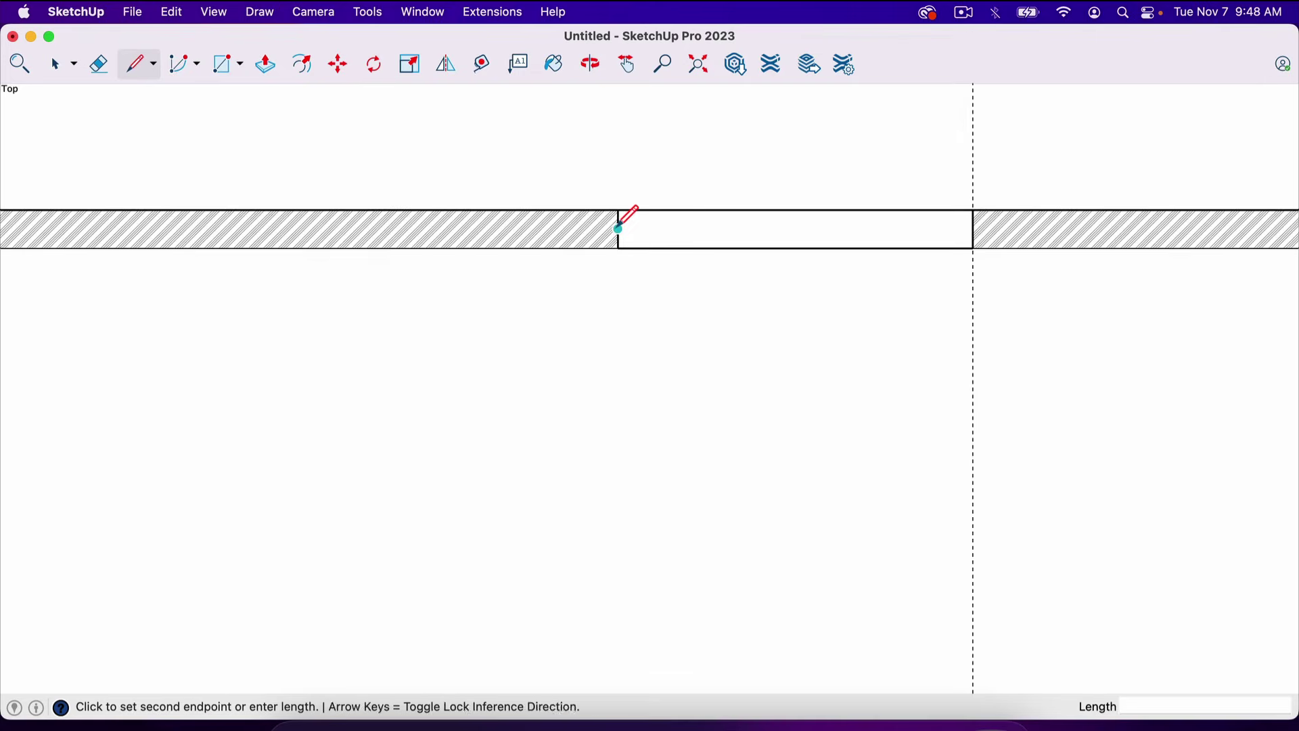
click(973, 229)
scroll(829, 388, down, 6)
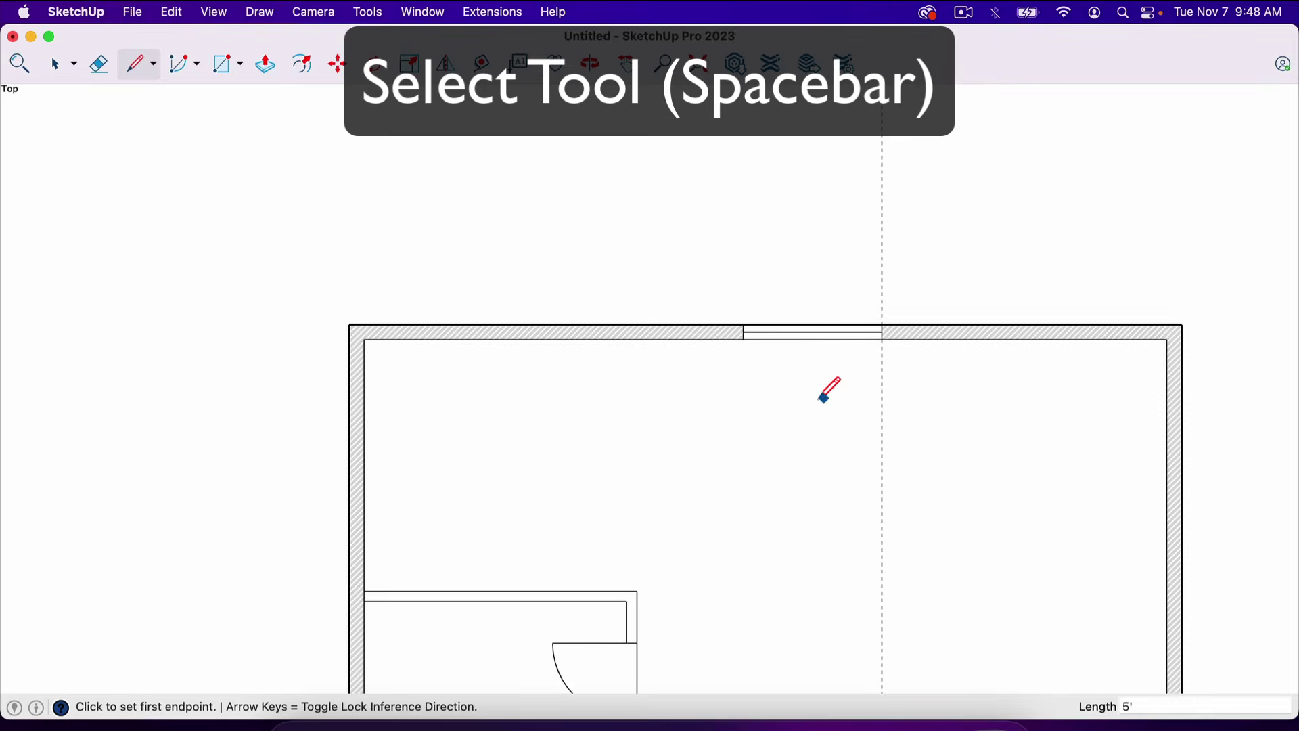
Step: Erase the vertical construction guide that runs through the window's end and across the floor plan
scroll(707, 412, up, 3)
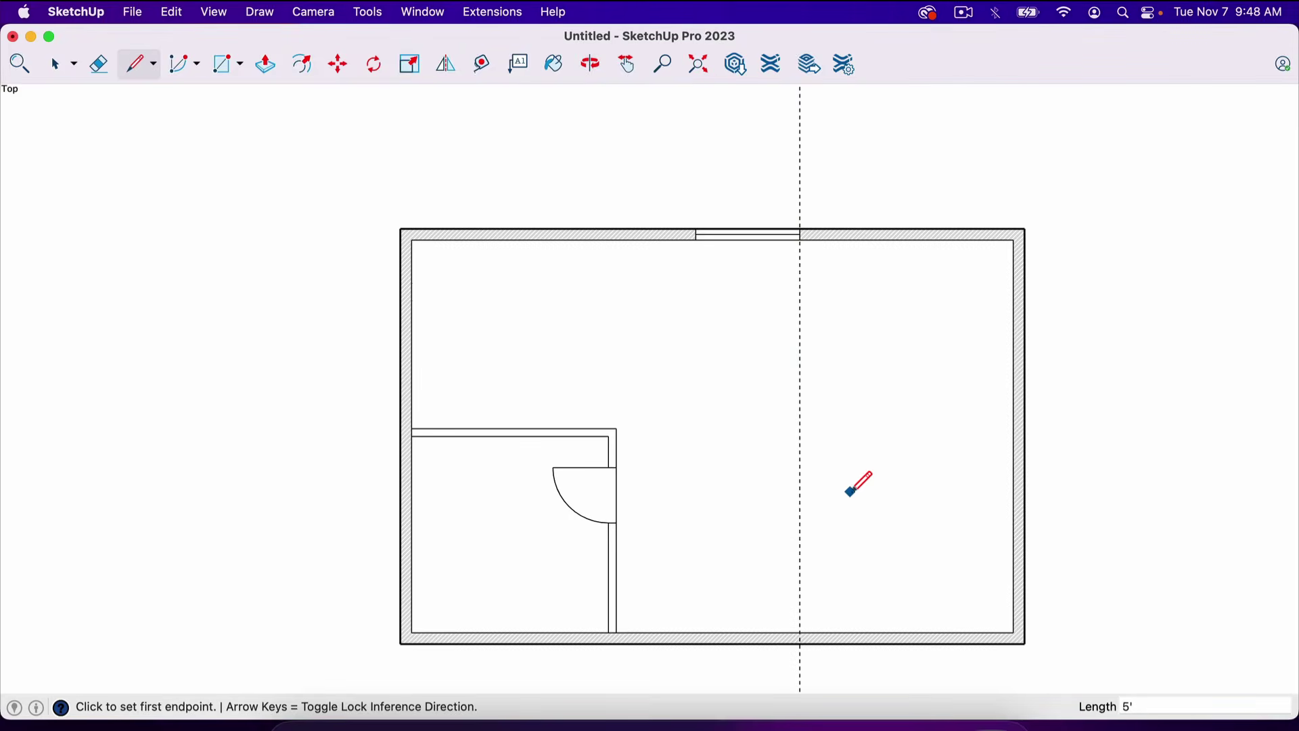
scroll(848, 495, up, 2)
scroll(847, 494, down, 1)
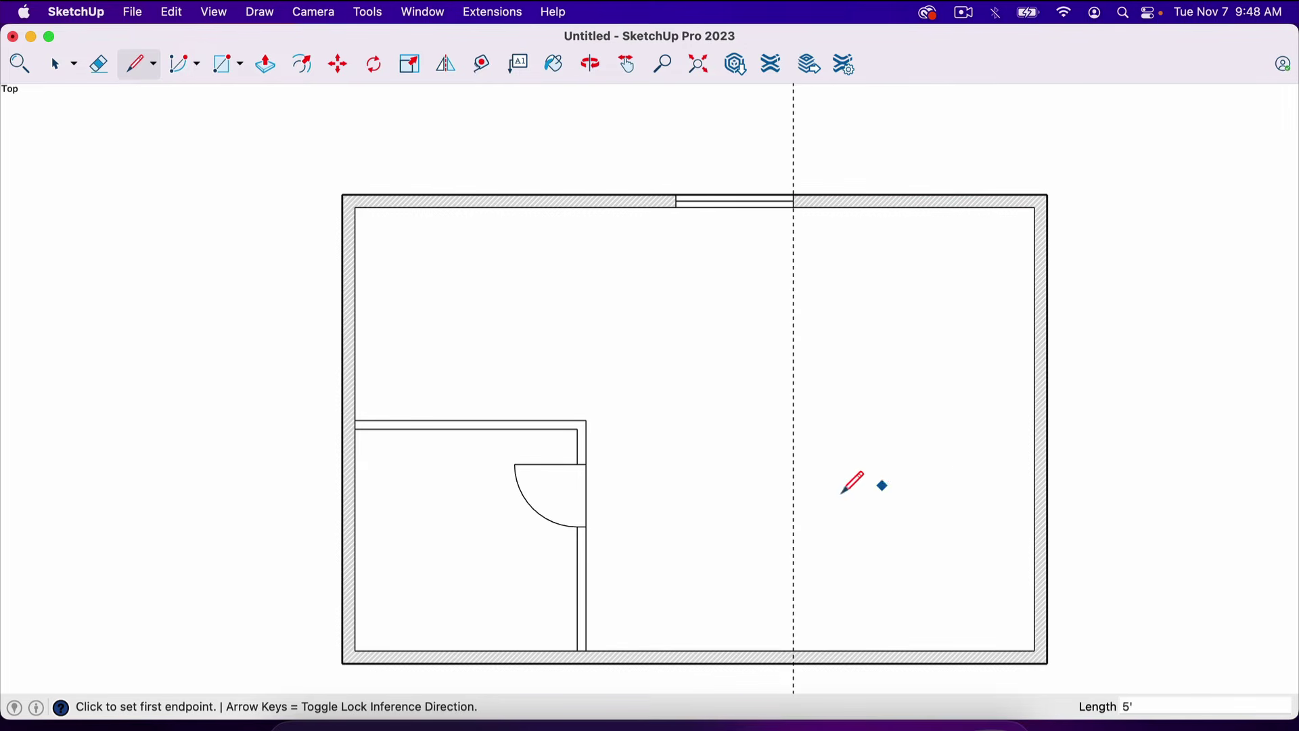
key(e)
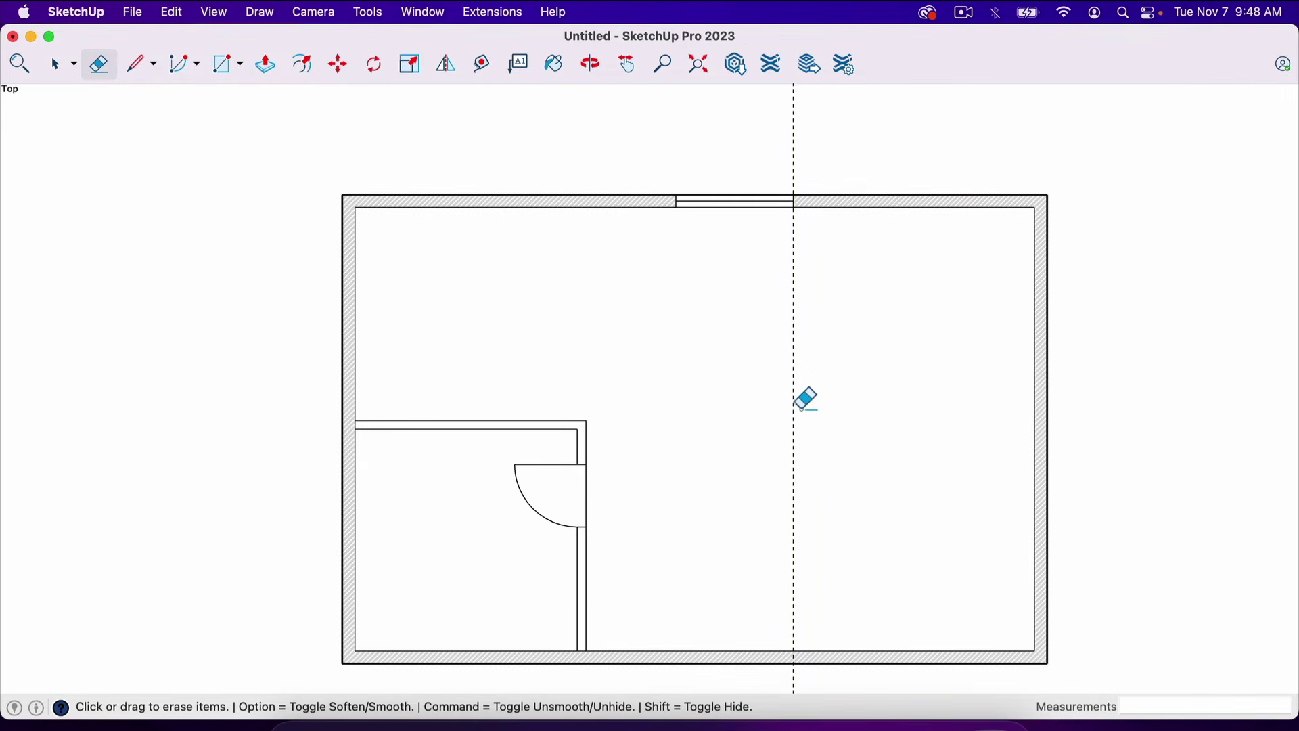
click(793, 398)
scroll(264, 363, down, 2)
scroll(639, 538, up, 2)
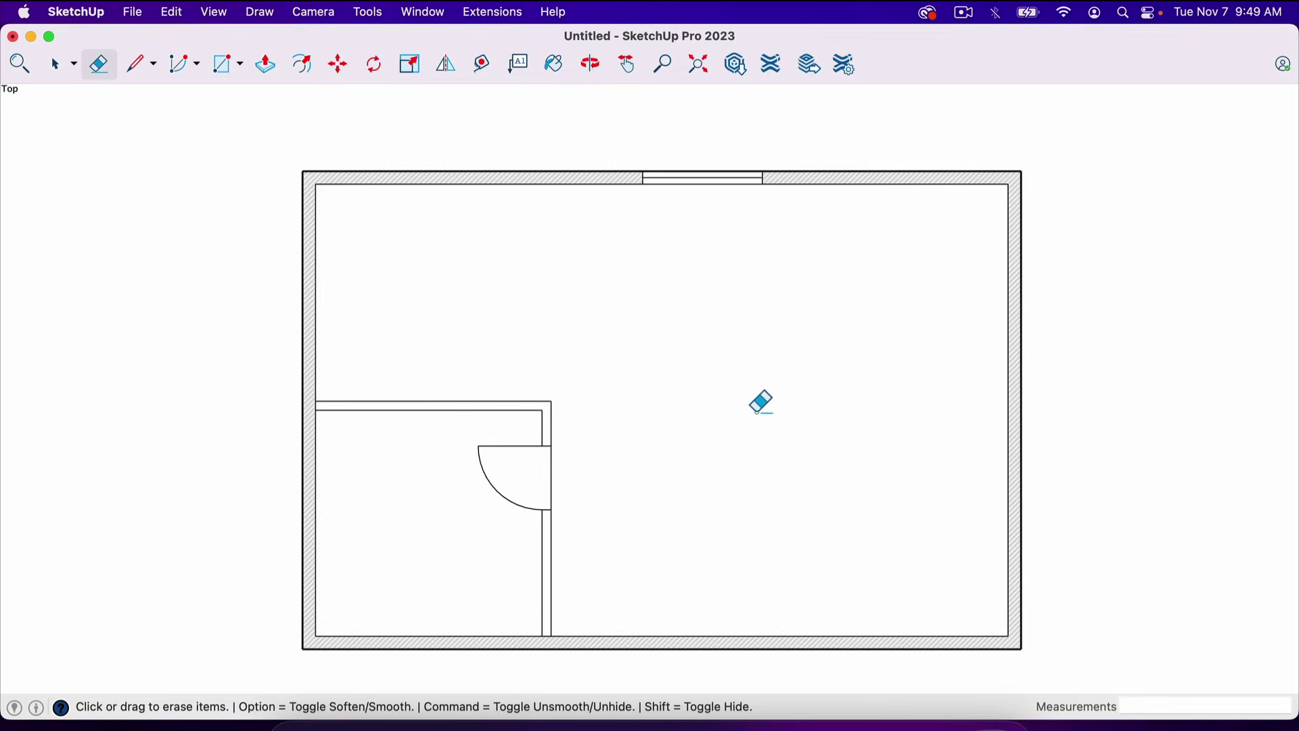
scroll(670, 365, down, 2)
scroll(728, 455, up, 3)
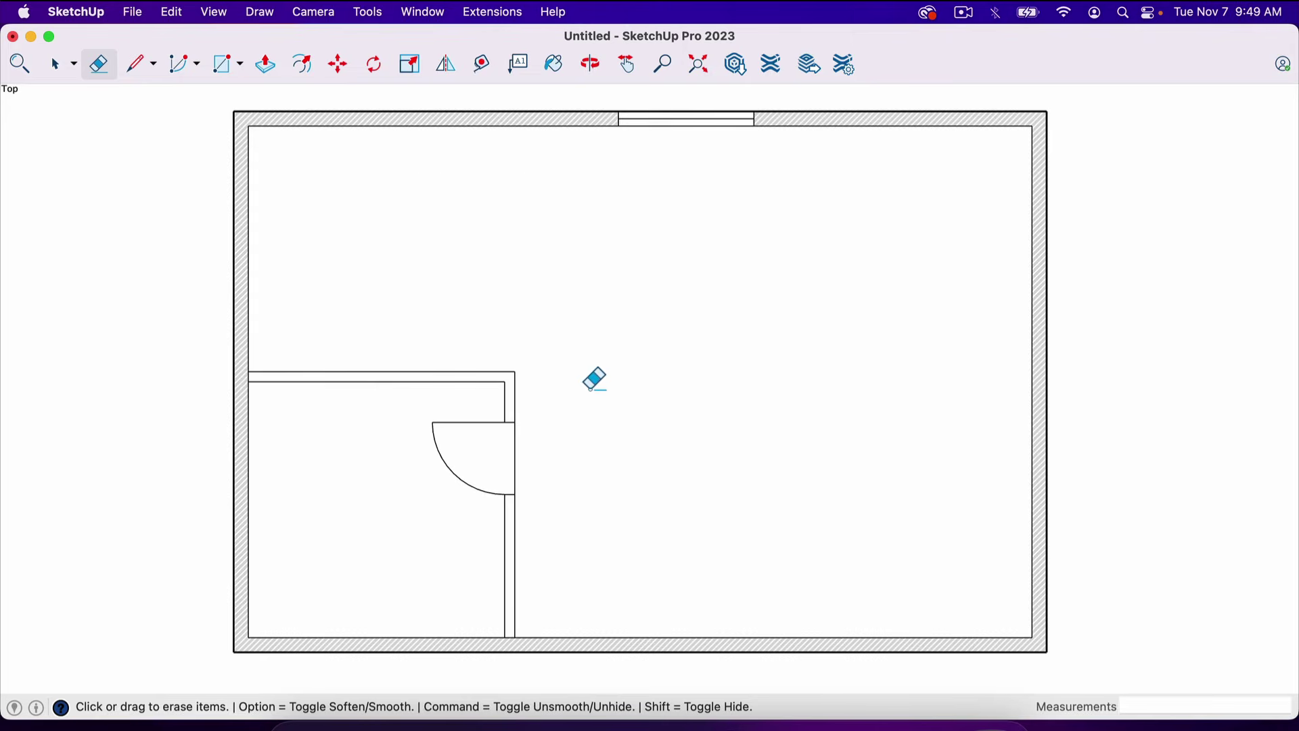
scroll(602, 379, down, 2)
scroll(646, 399, up, 1)
scroll(649, 410, up, 1)
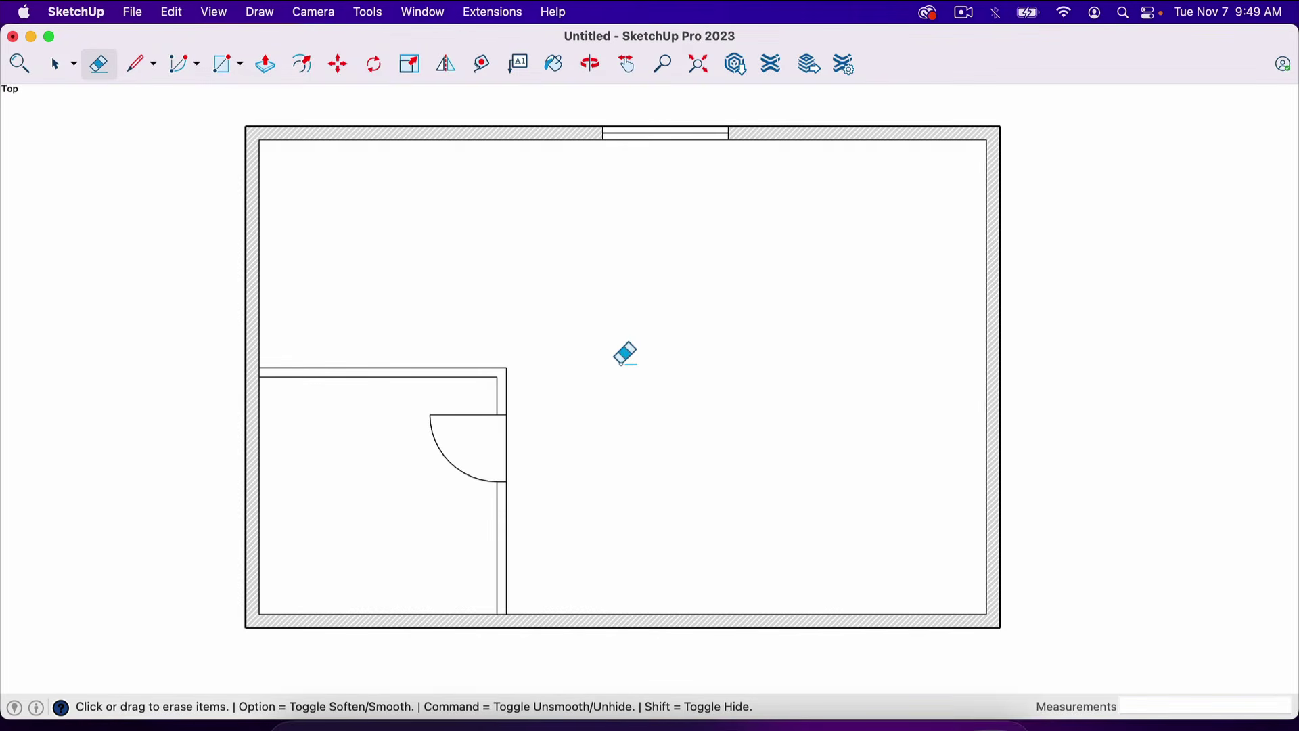
Step: Create a scene framing the whole floor plan in top view, saving the style changes as a new style
click(425, 13)
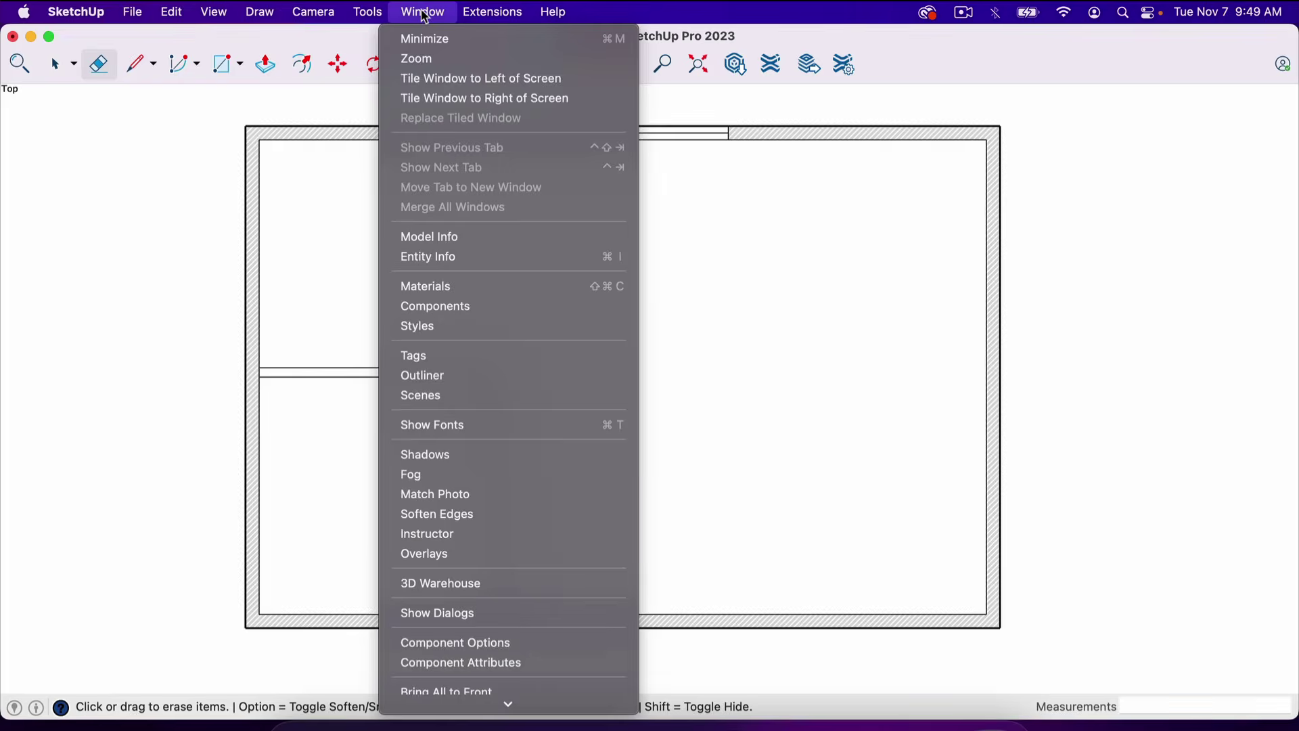
click(478, 392)
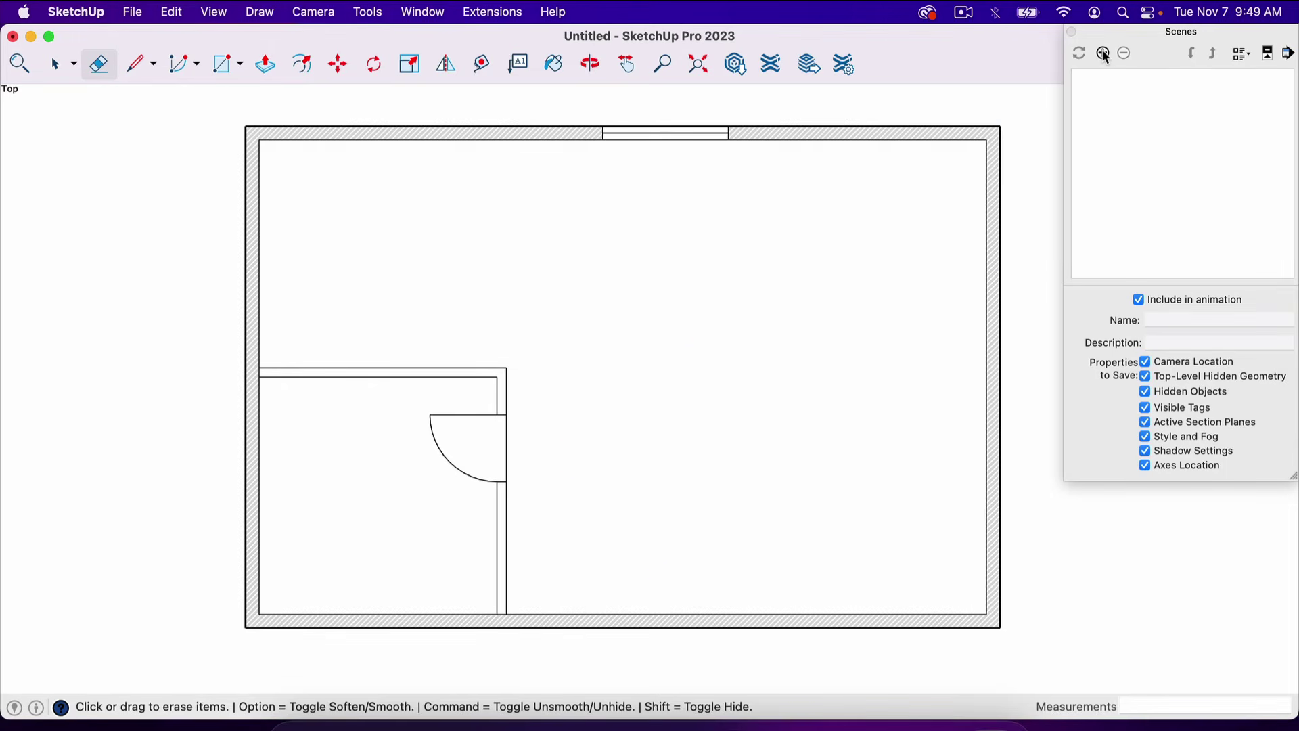
scroll(718, 344, down, 2)
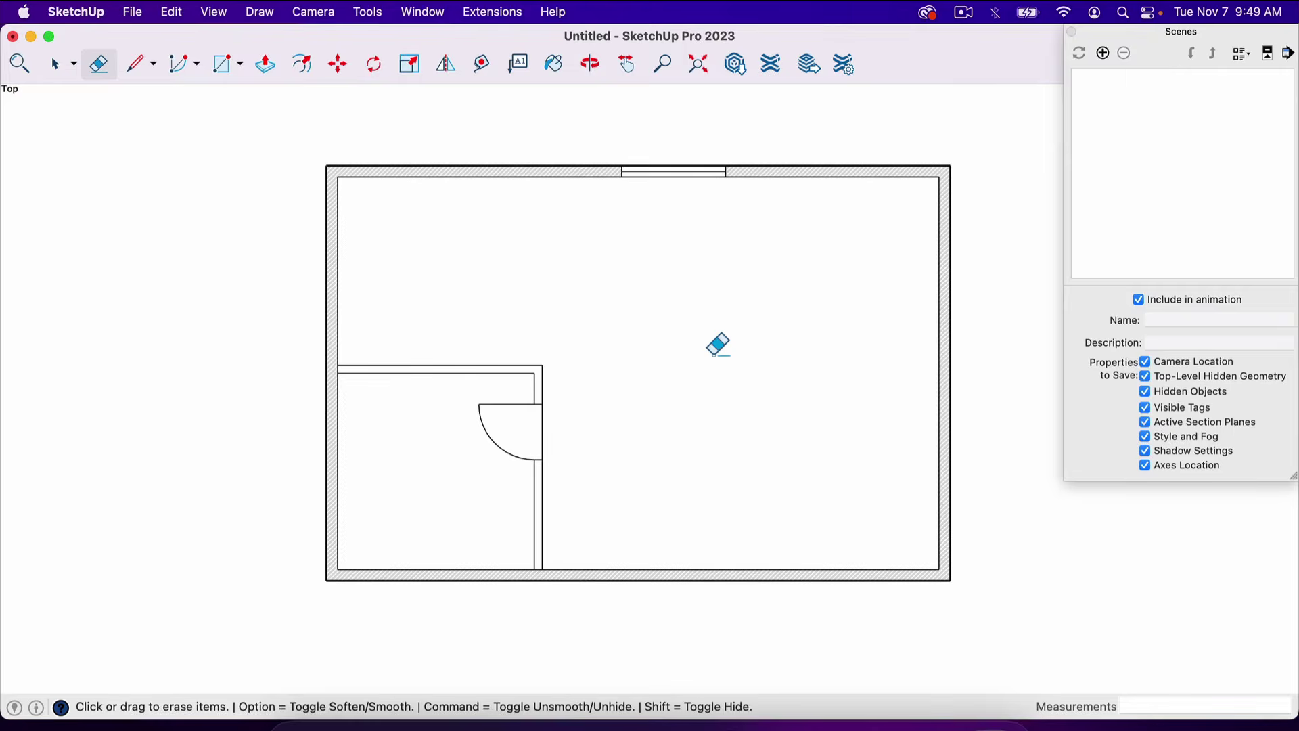
scroll(718, 345, down, 2)
scroll(718, 345, up, 3)
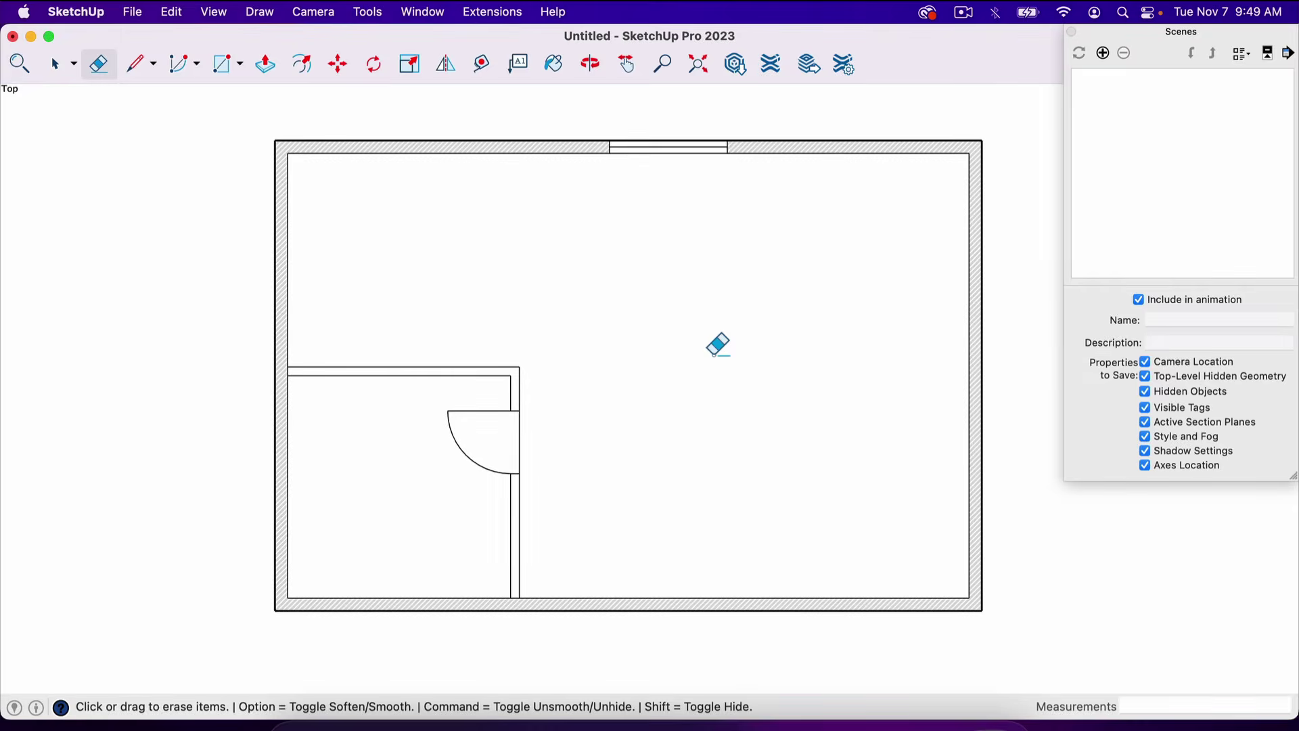
scroll(719, 345, down, 5)
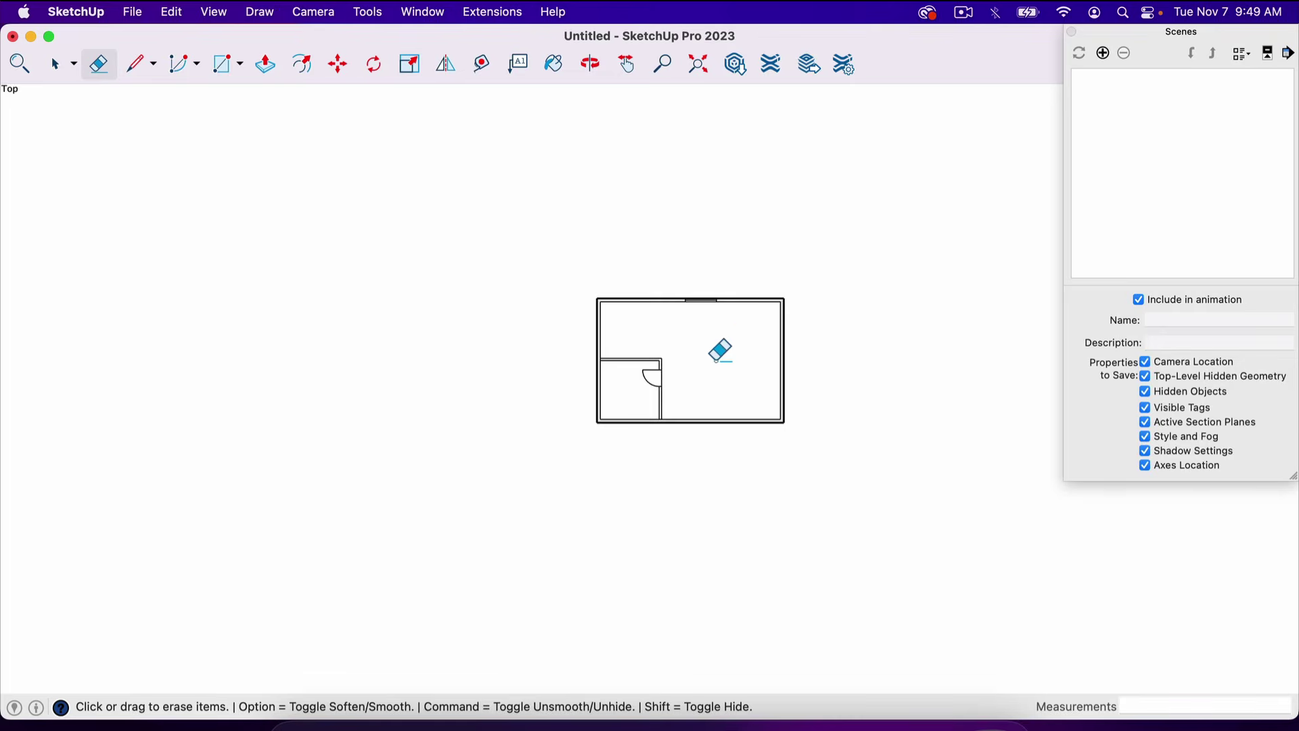
scroll(719, 350, up, 3)
scroll(594, 318, up, 2)
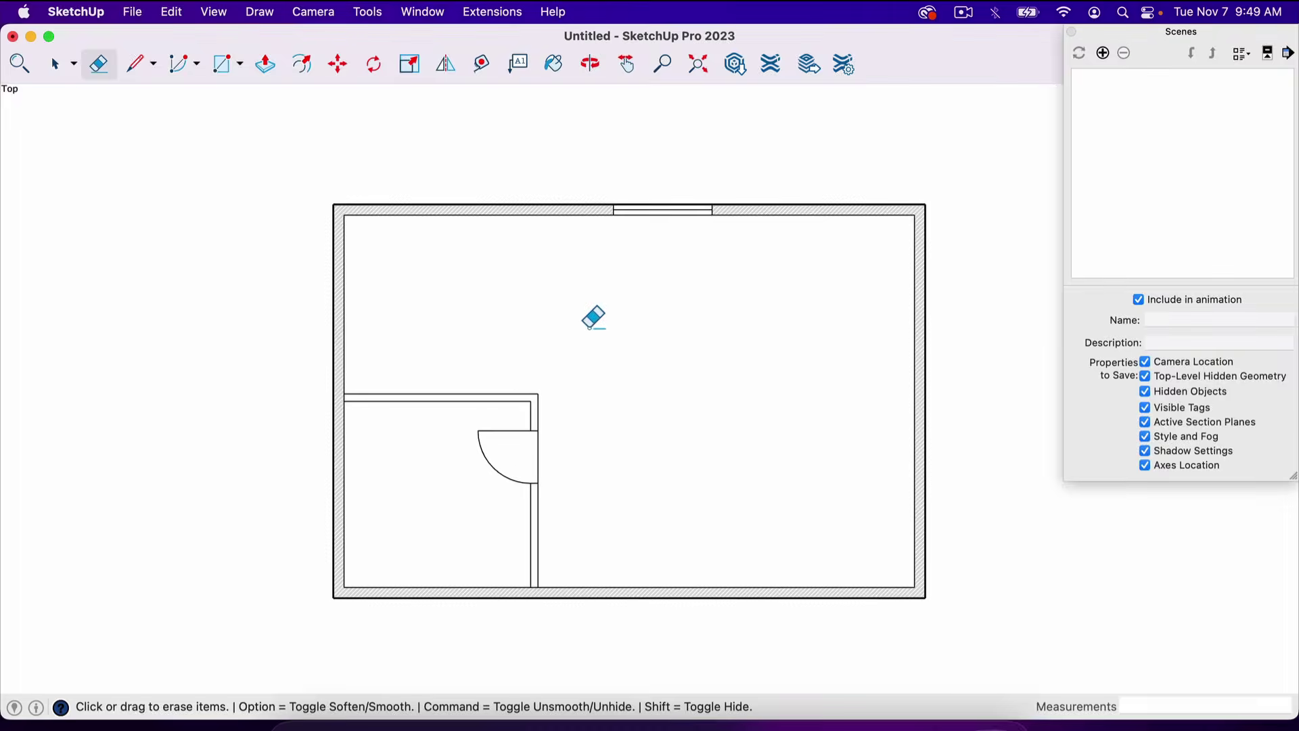
scroll(594, 318, up, 2)
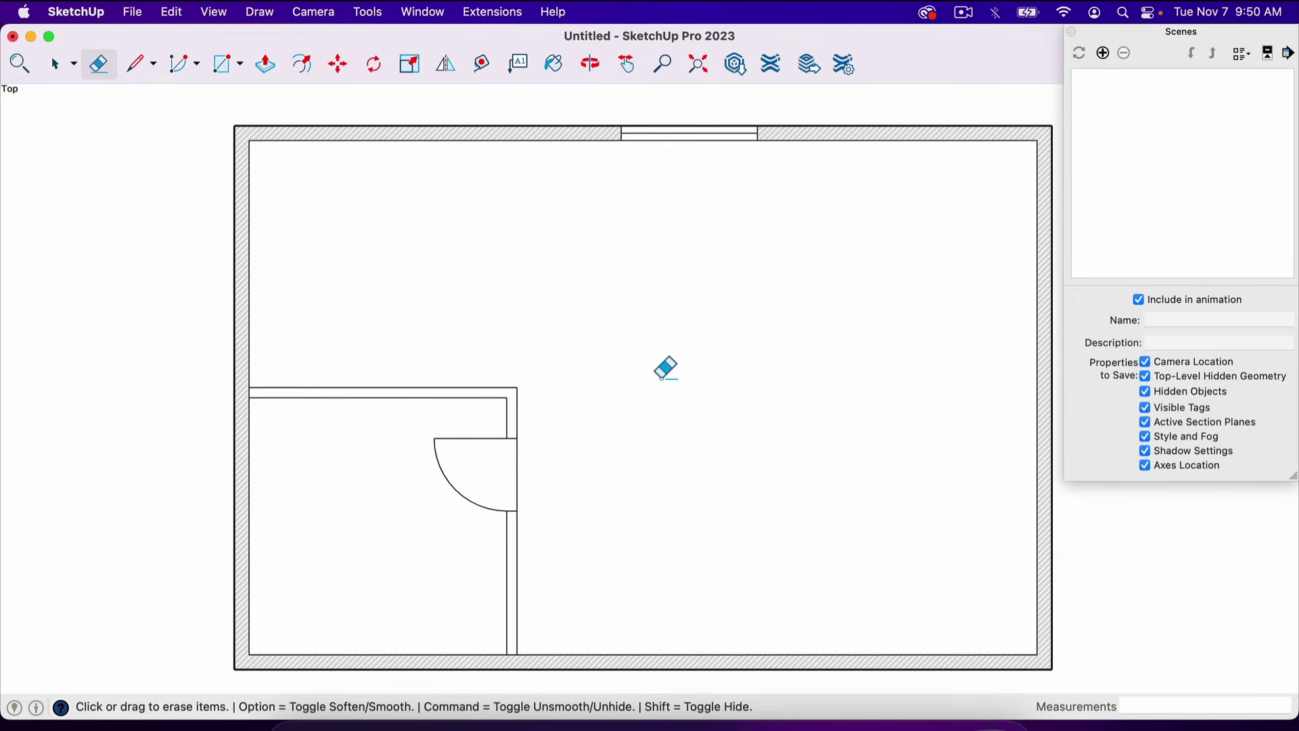
scroll(666, 369, down, 1)
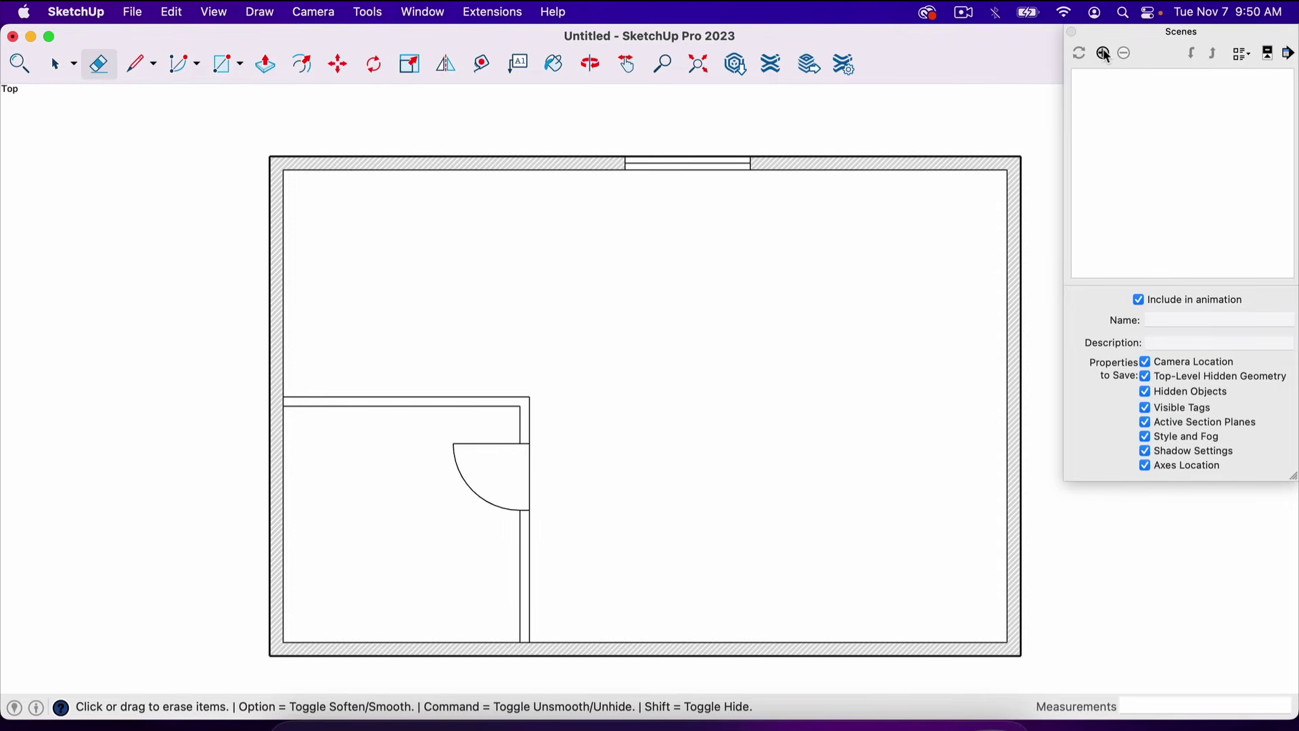
click(1103, 53)
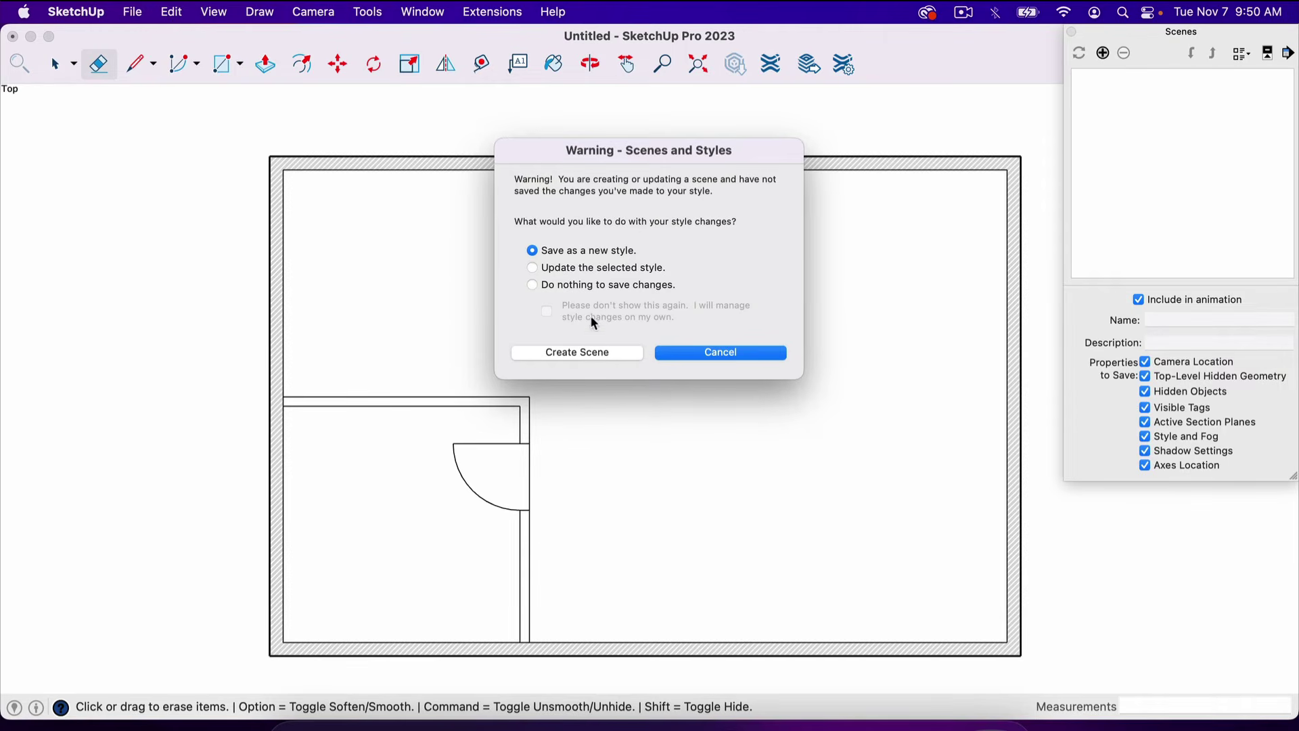
click(588, 353)
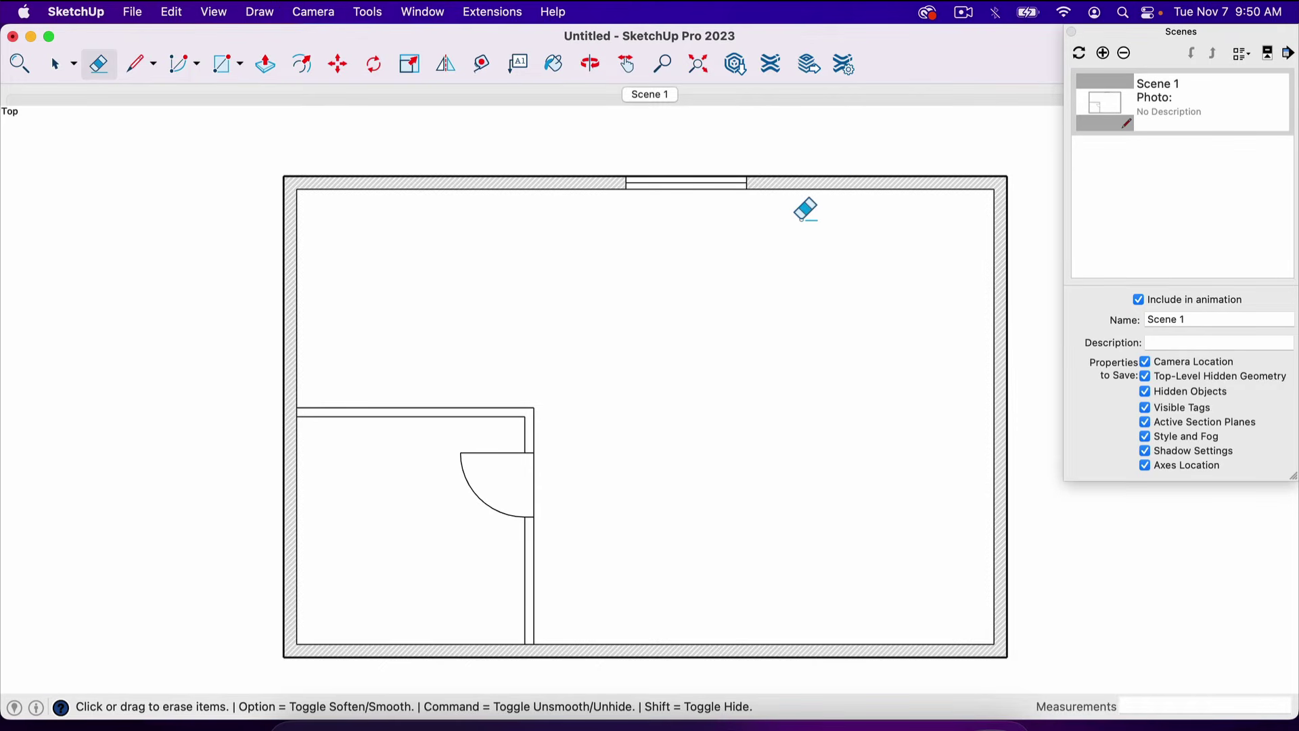
Step: Save the model as floorplan in the Documents folder so it can be sent to LayOut
click(809, 67)
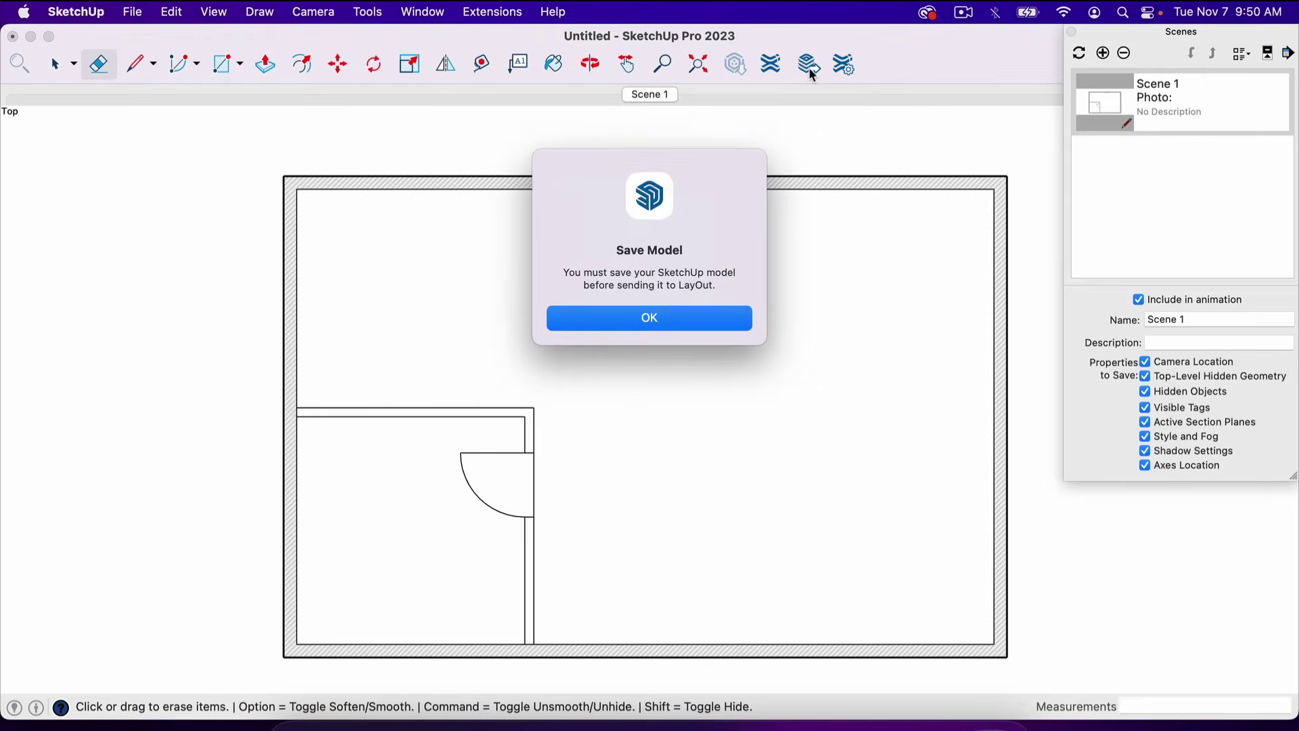
click(666, 320)
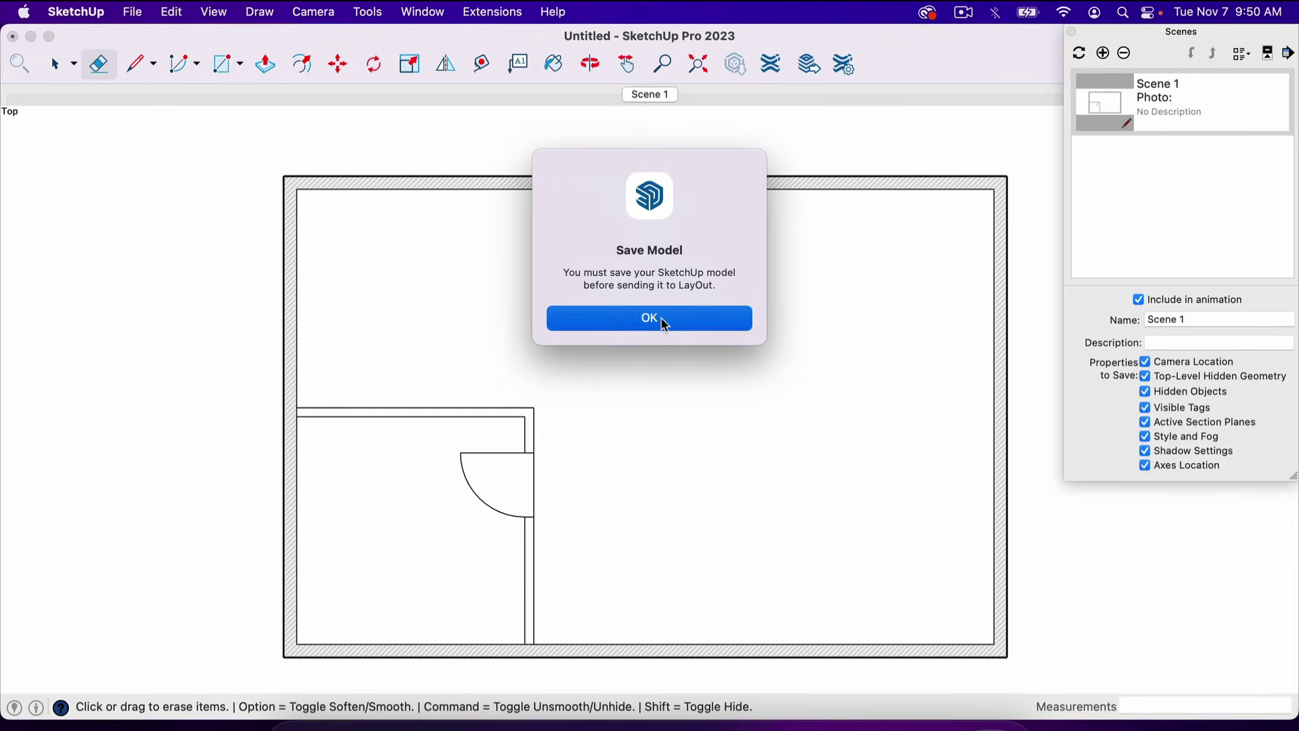
click(132, 12)
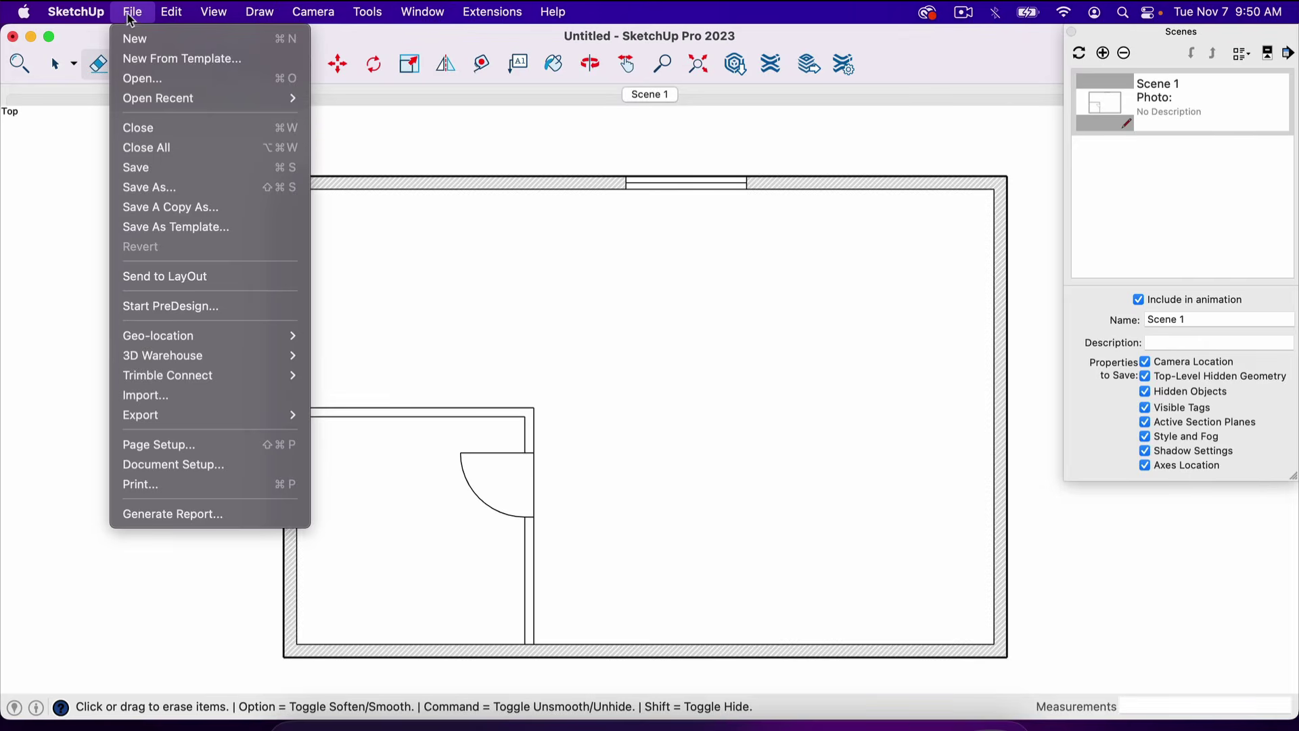
click(174, 166)
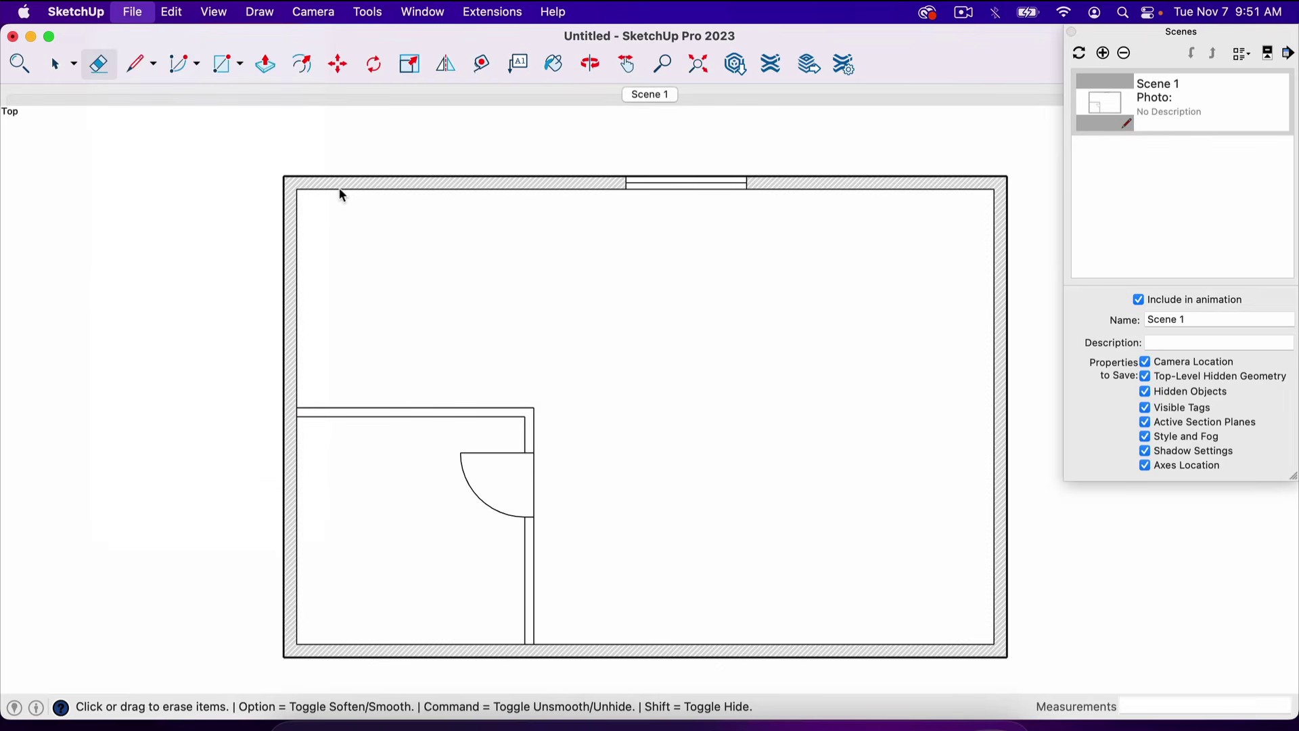
text(floorplan)
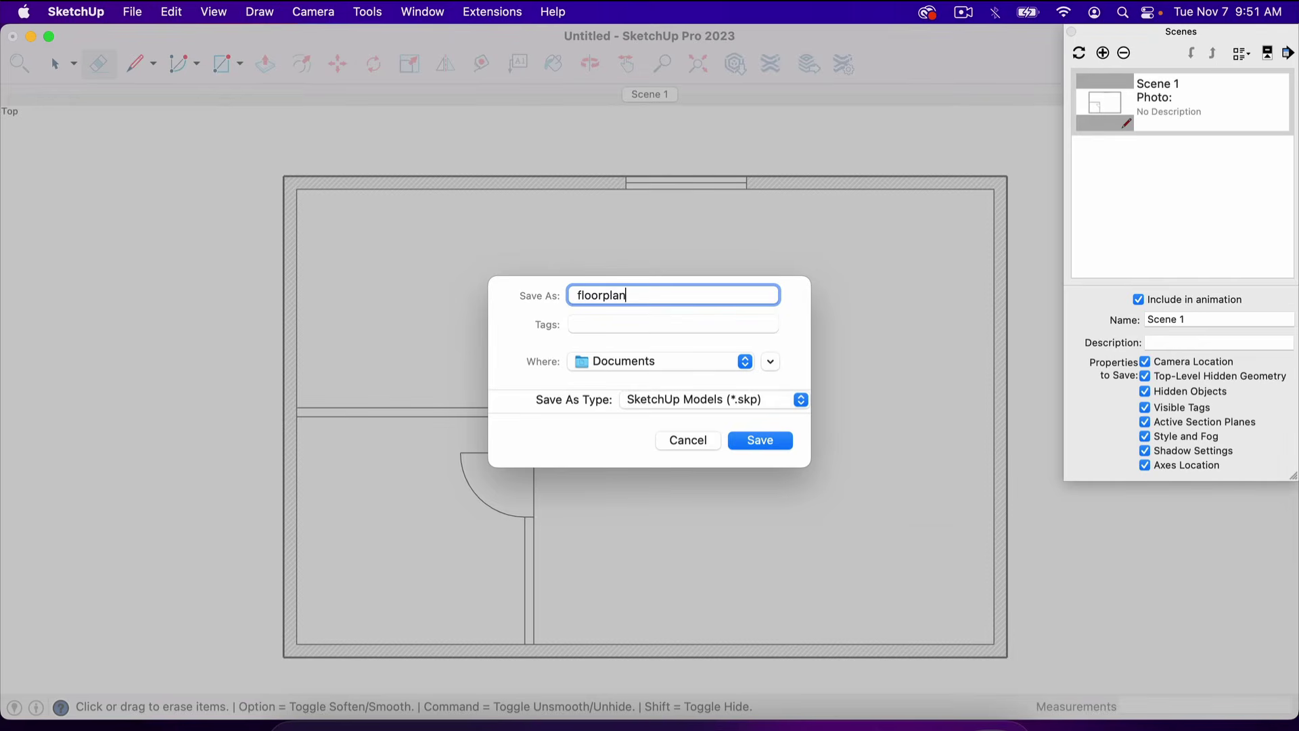
click(760, 441)
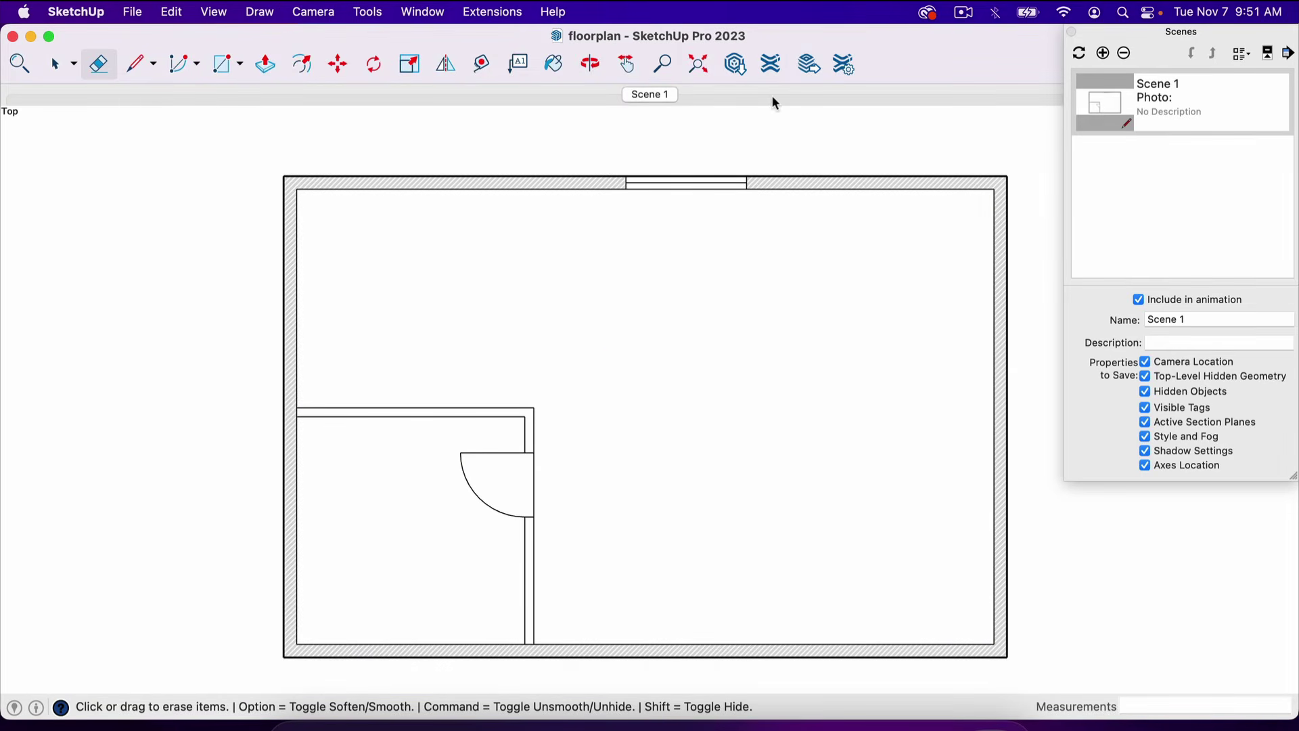
Step: Send the saved model to LayOut, using the plain paper A3 Landscape template
click(809, 66)
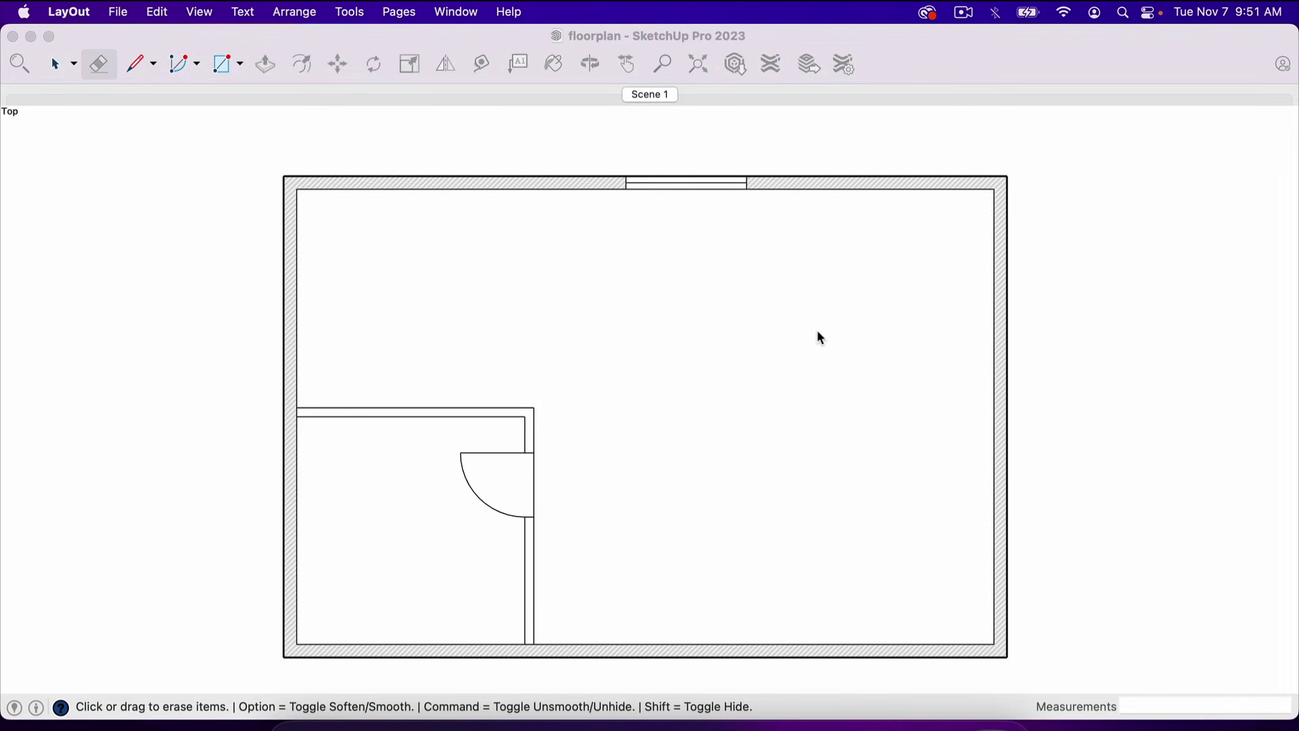
scroll(660, 431, down, 2)
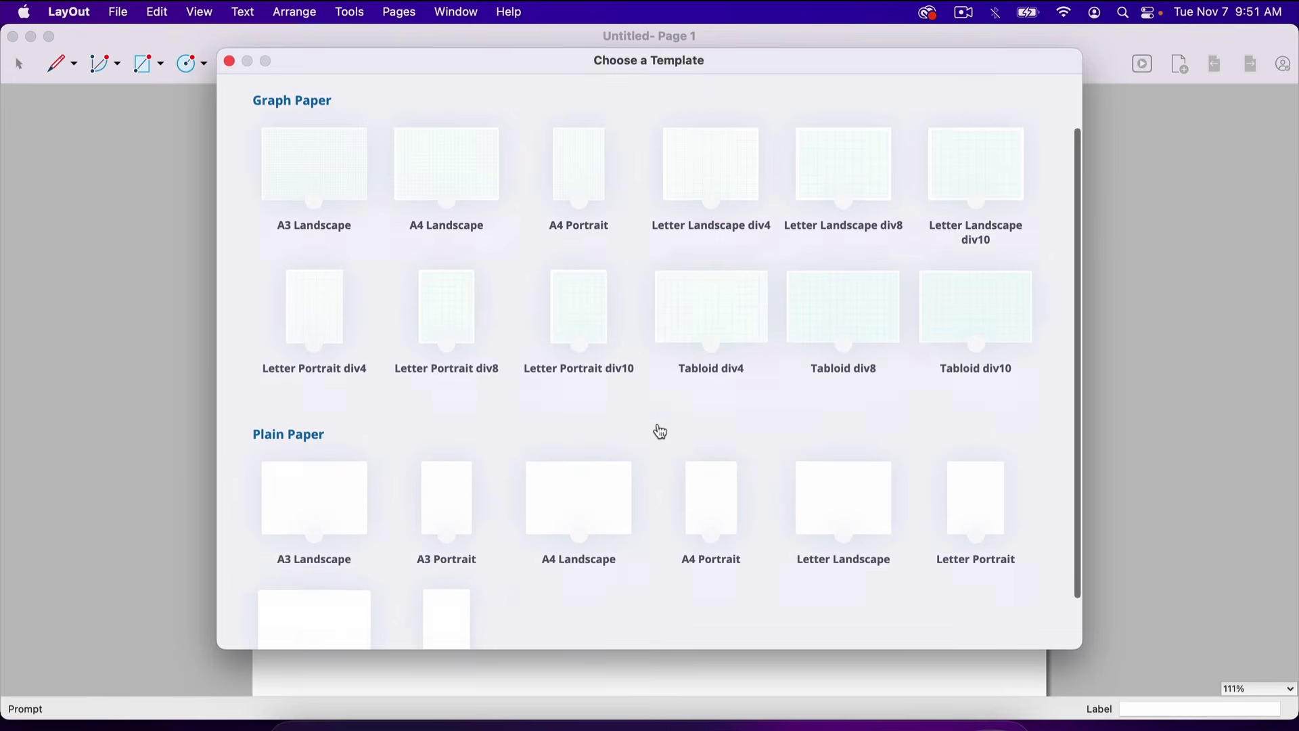
scroll(660, 431, down, 2)
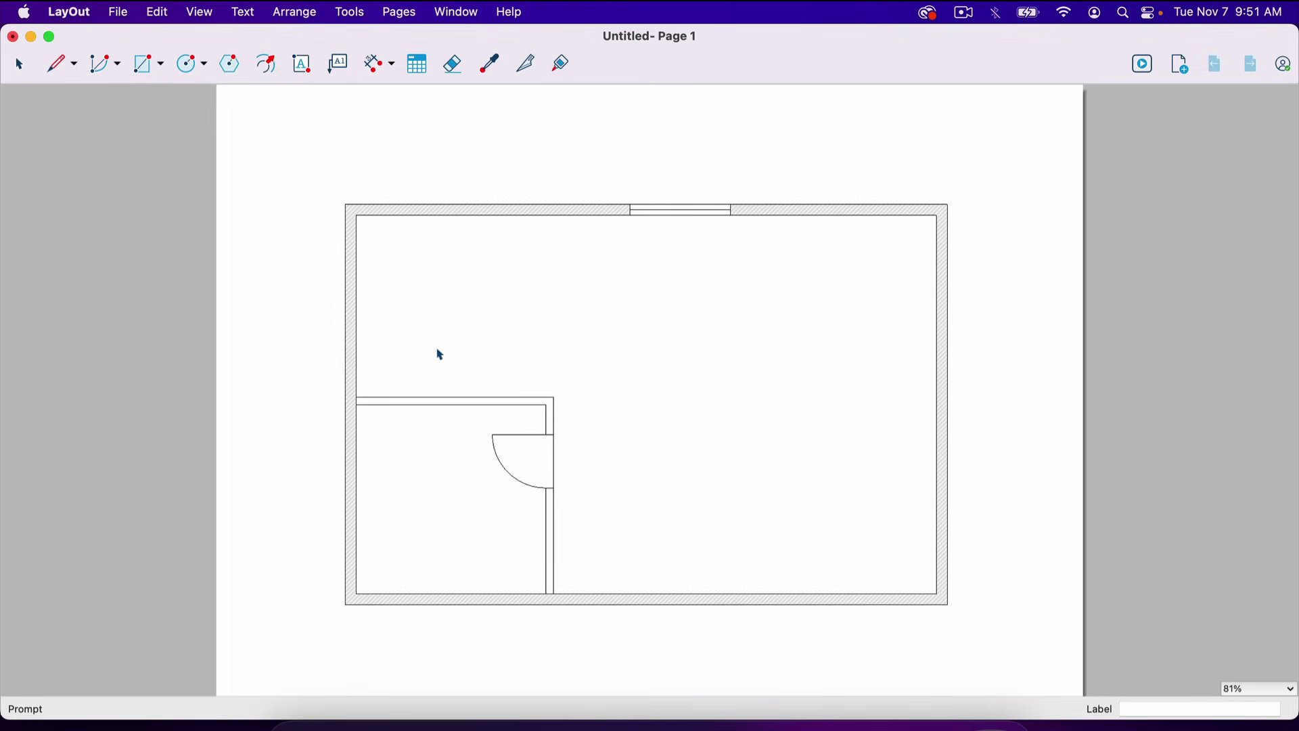
scroll(470, 370, down, 2)
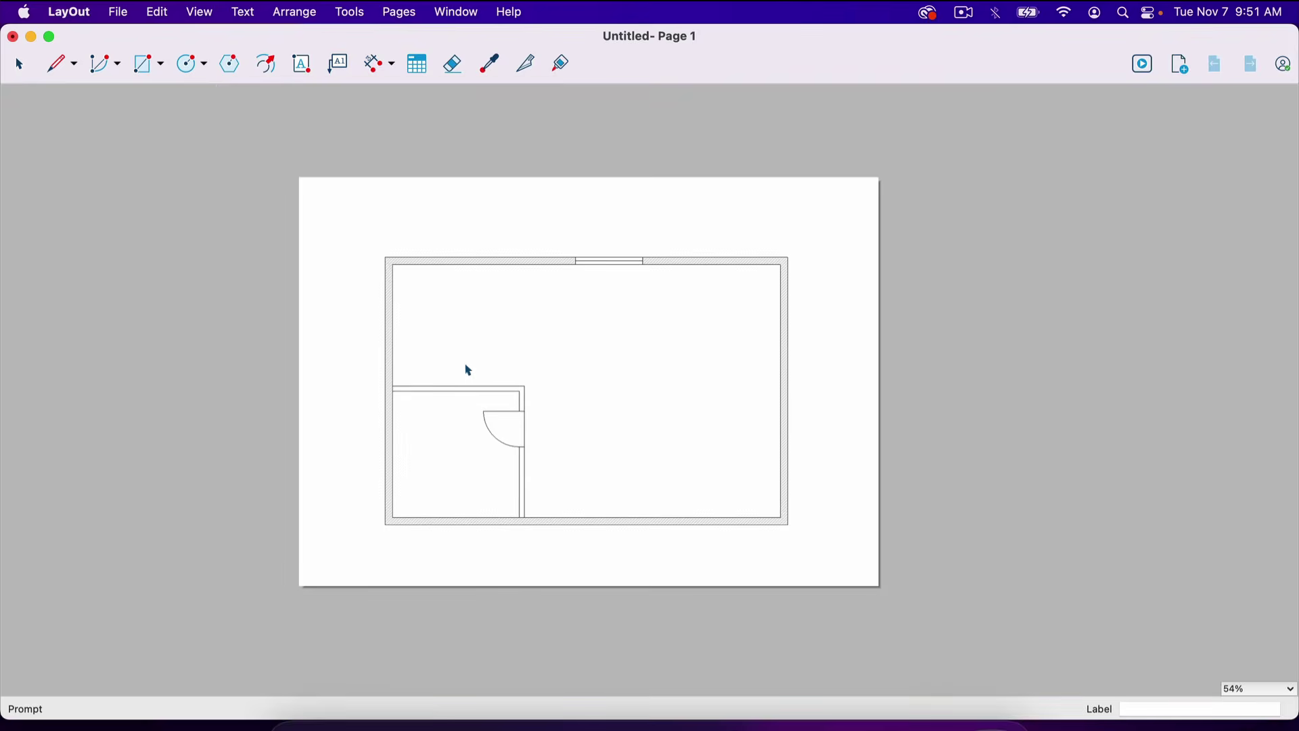
scroll(507, 388, up, 3)
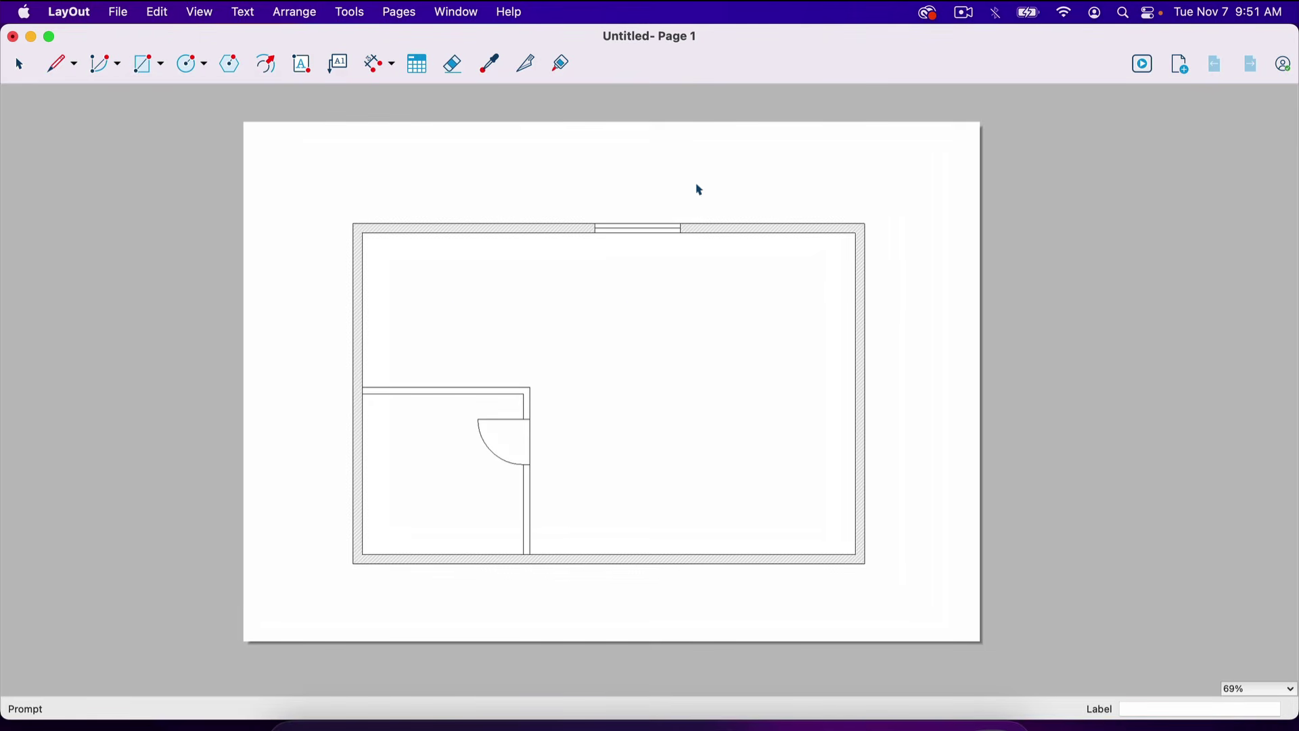
Step: Enlarge the floor plan viewport from two opposite corners so it fills more of the page, and deselect it
click(677, 297)
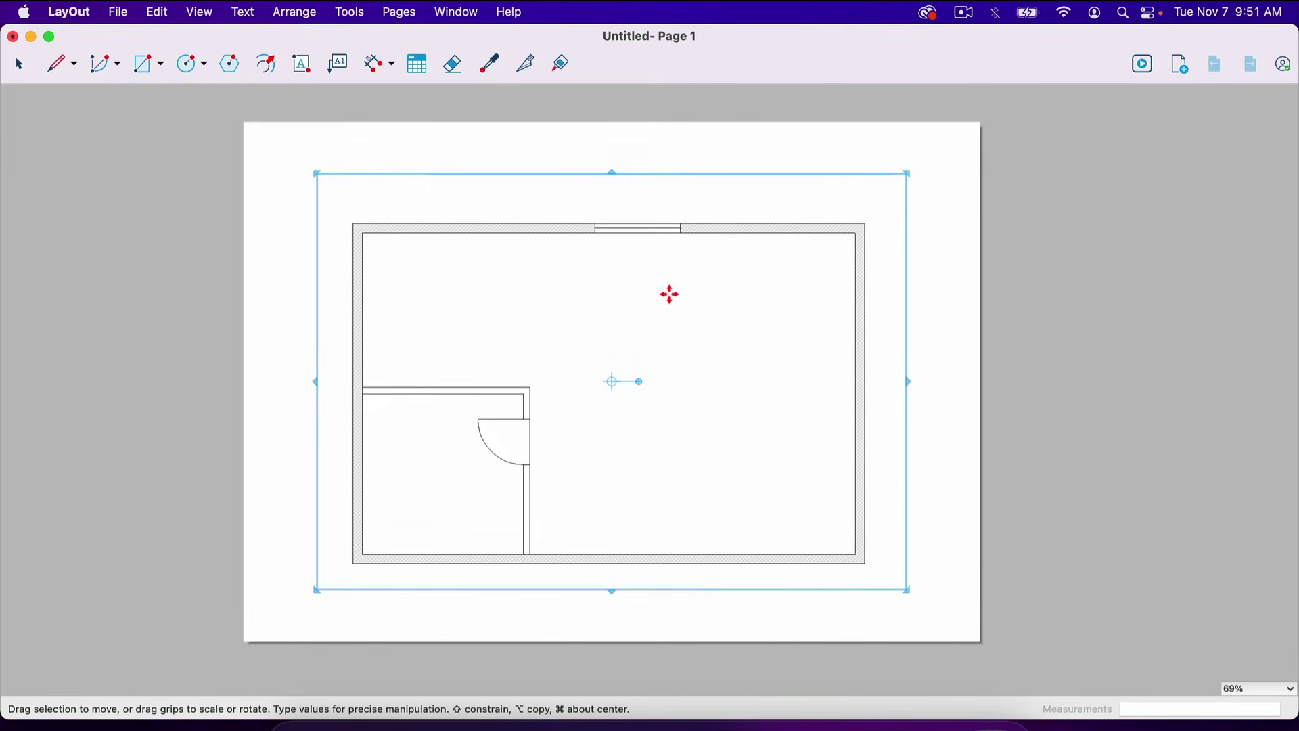
drag(908, 173, 936, 153)
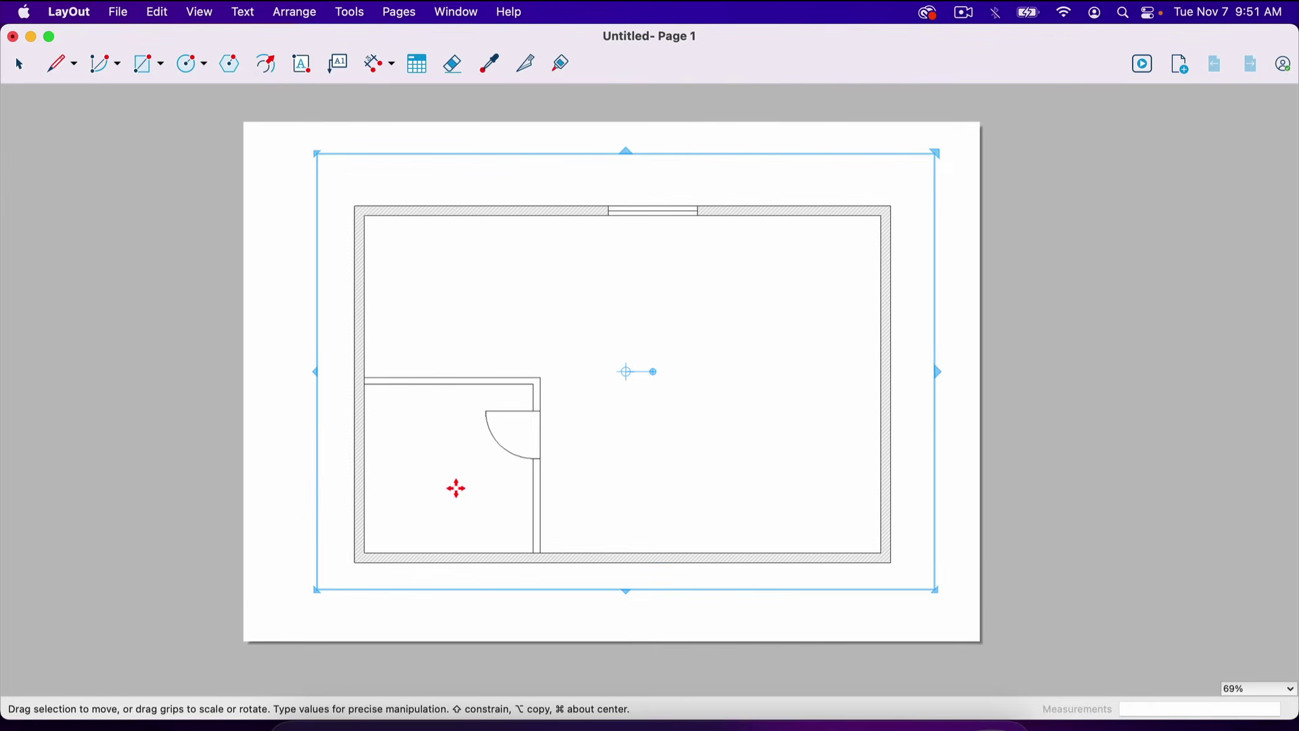
drag(314, 593, 290, 608)
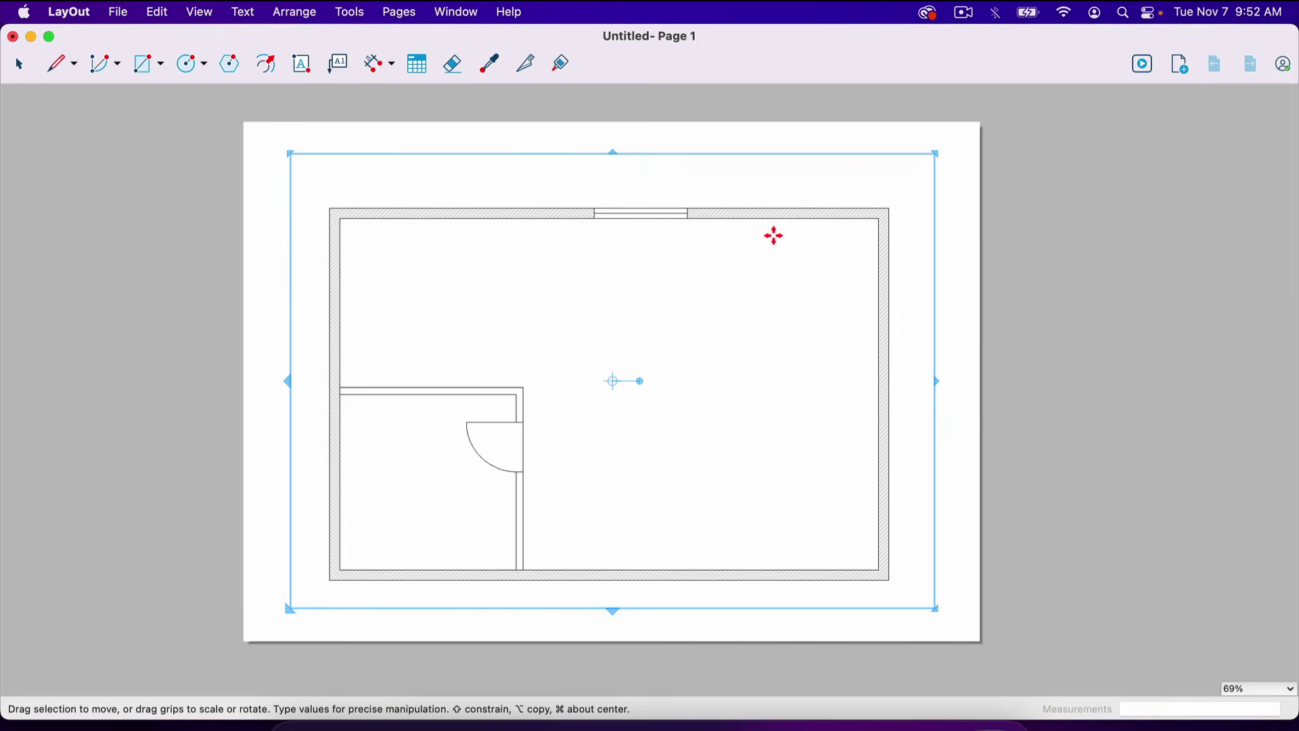
click(220, 249)
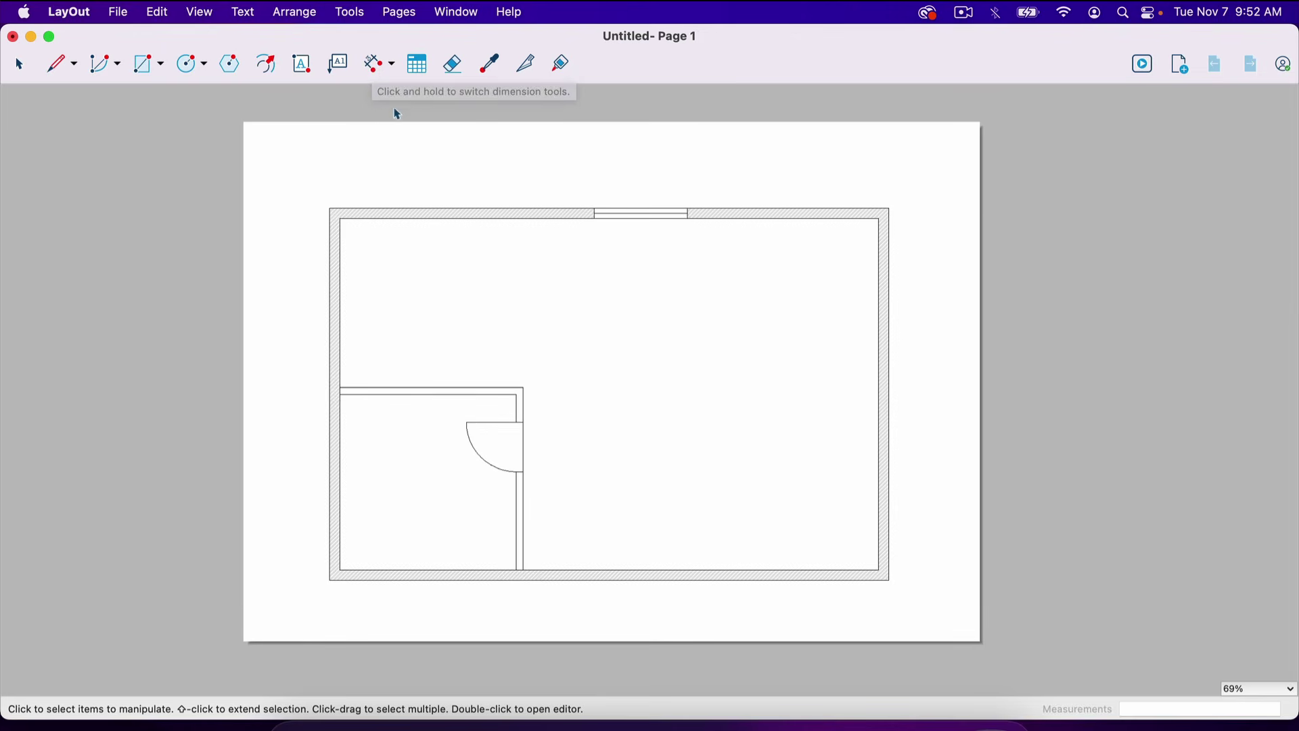
Step: Dimension the overall length of the upper exterior wall between its outer corners, with the dimension line above the wall
key(d)
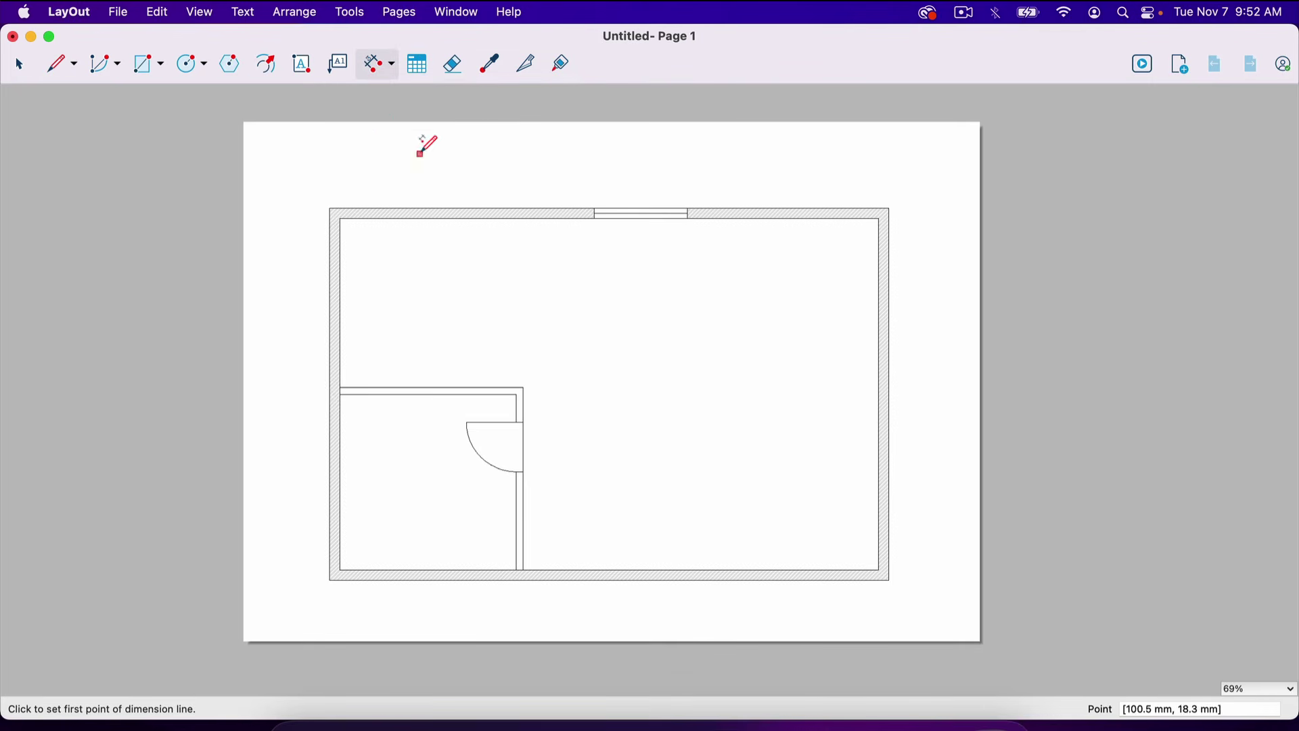
click(330, 209)
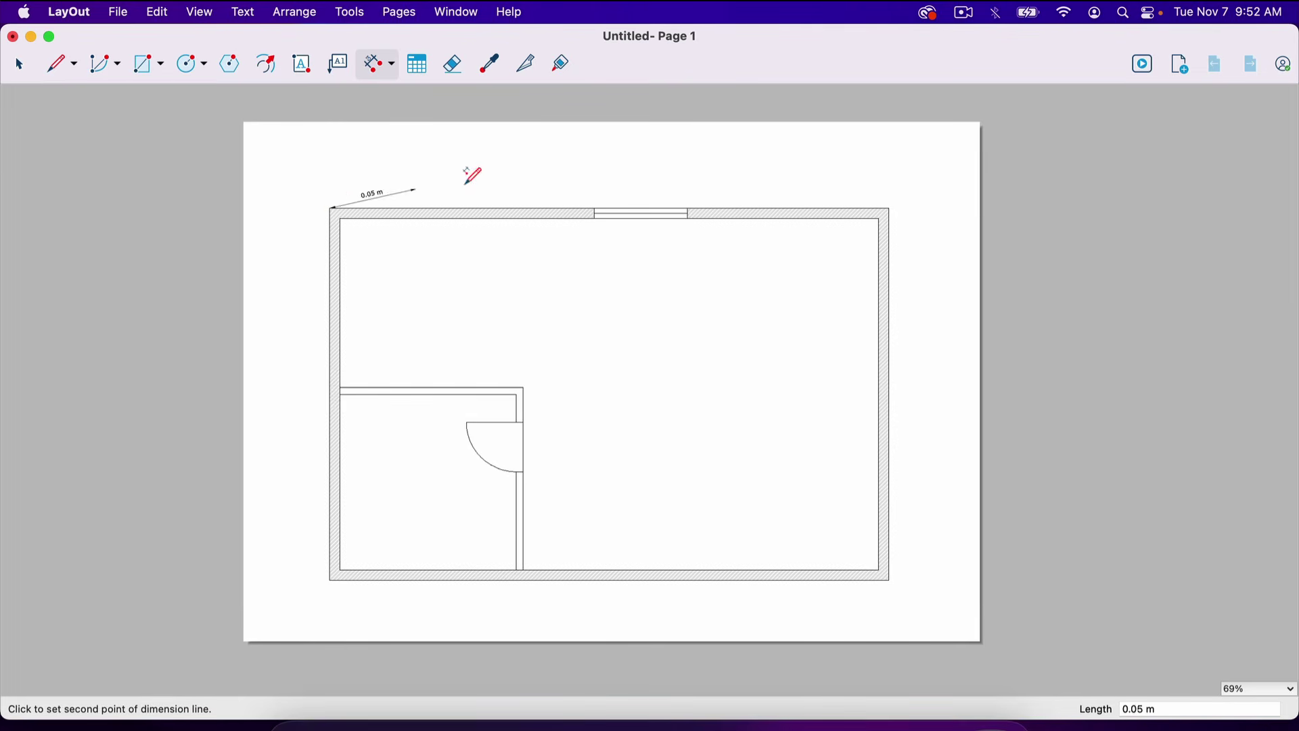
click(888, 207)
click(906, 179)
key(space)
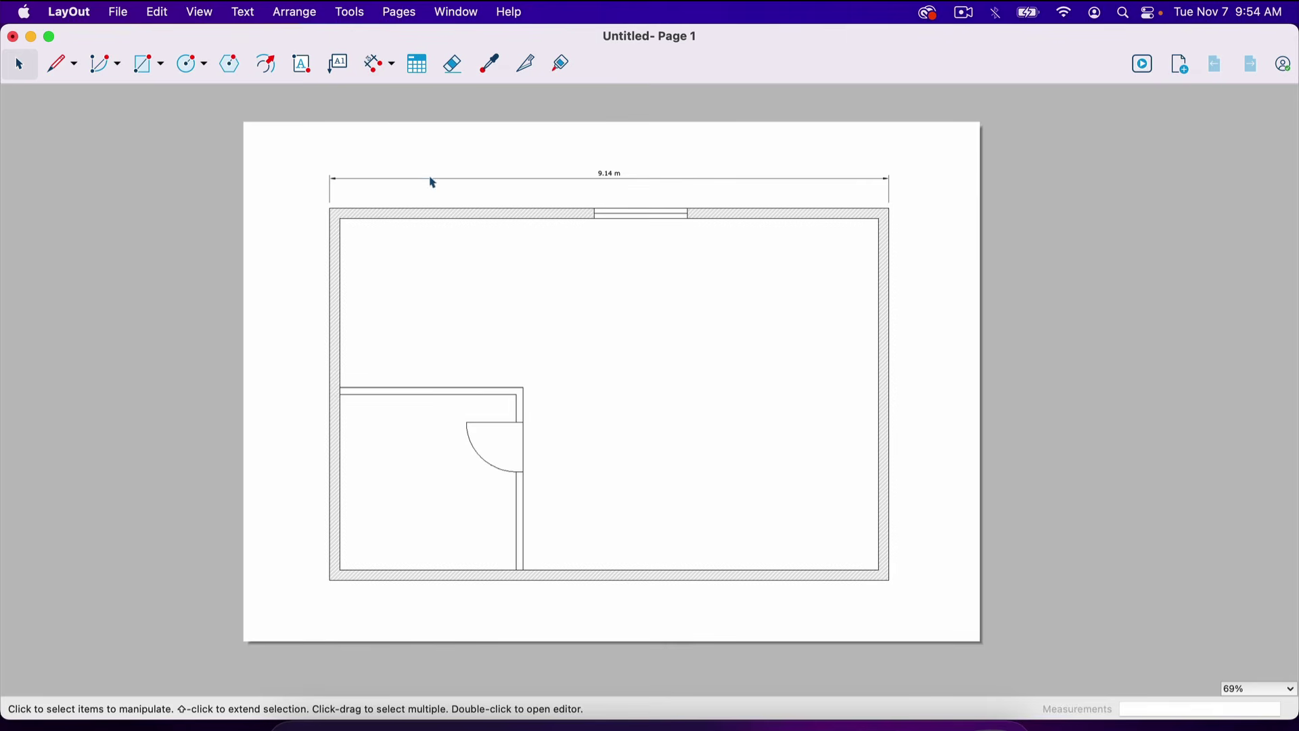
Step: Delete the metric dimension above the upper wall, and set the dimension style to Fractional length with 1/16" precision
click(610, 177)
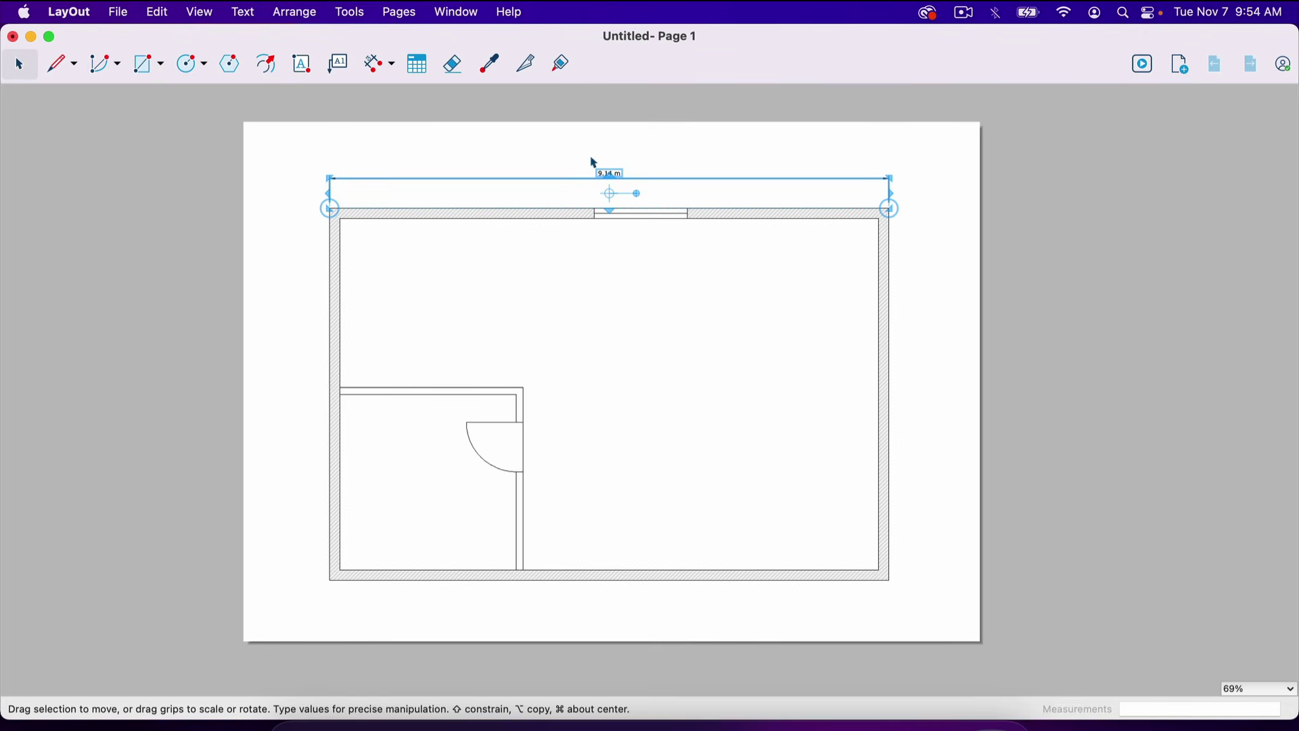
key(Delete)
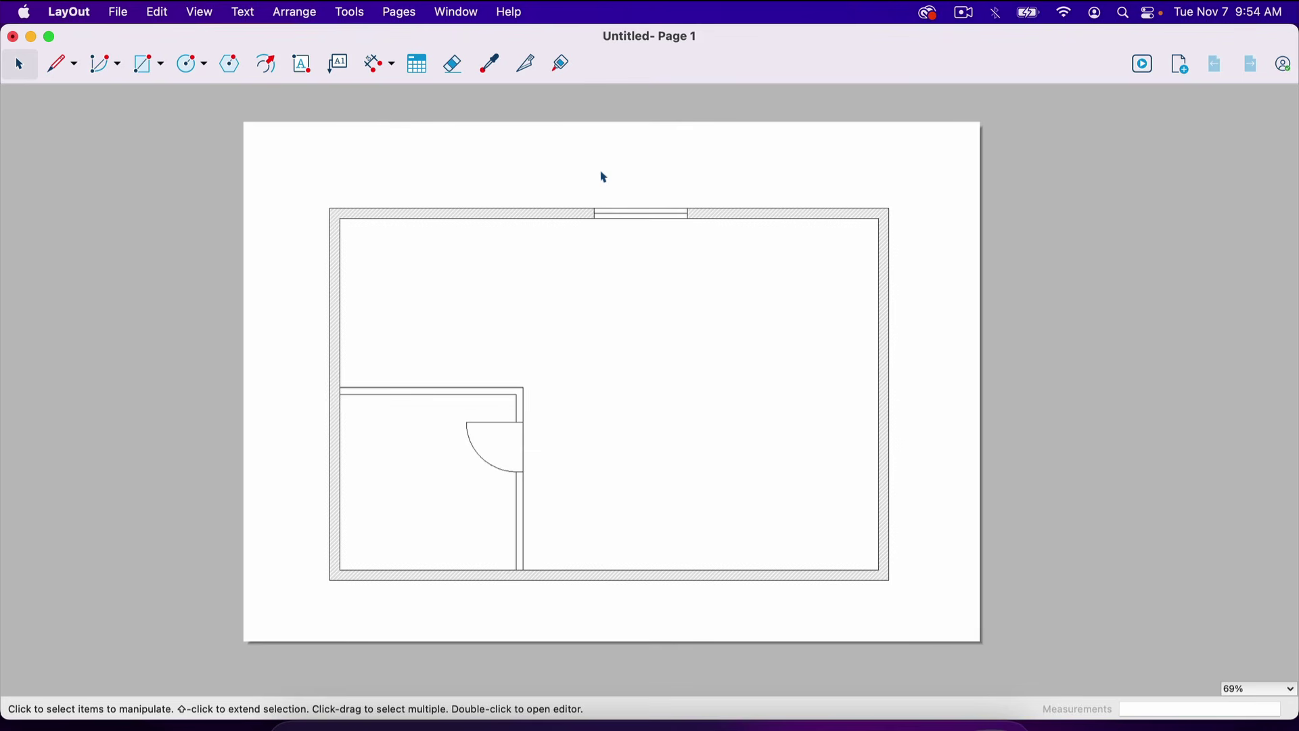
key(d)
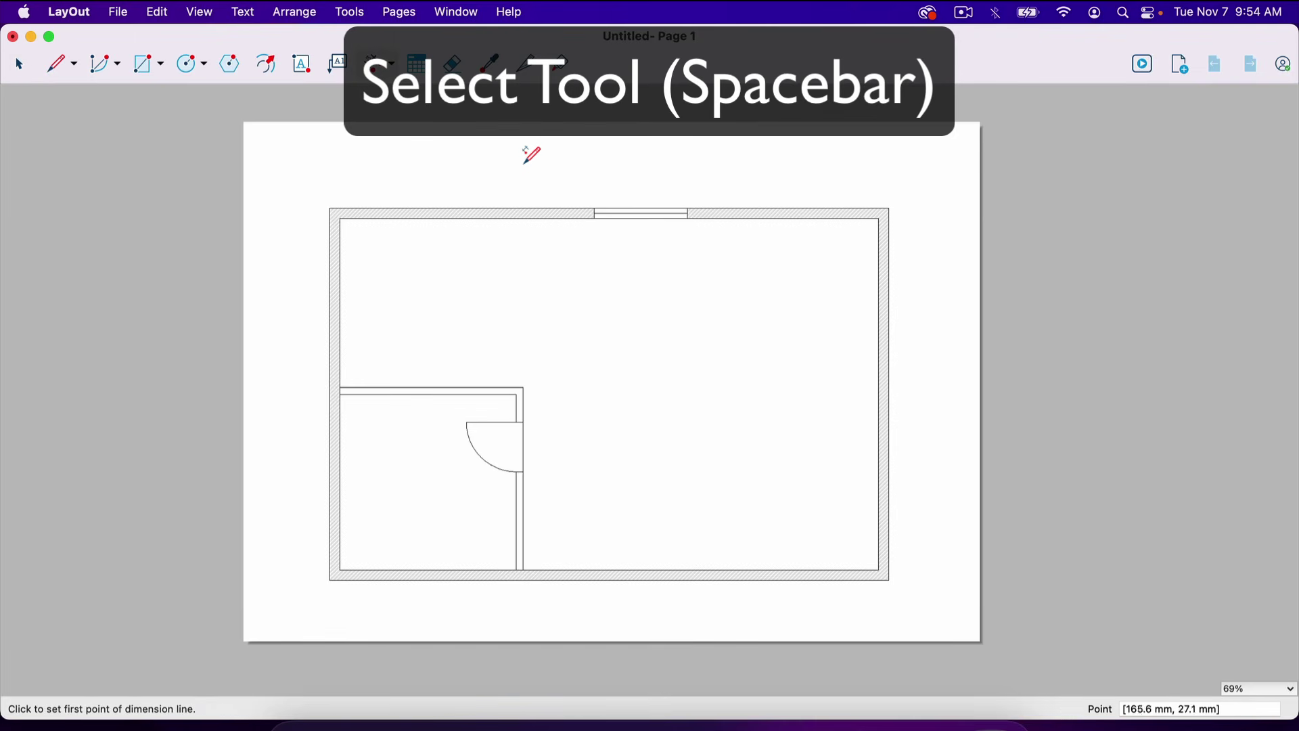
click(458, 12)
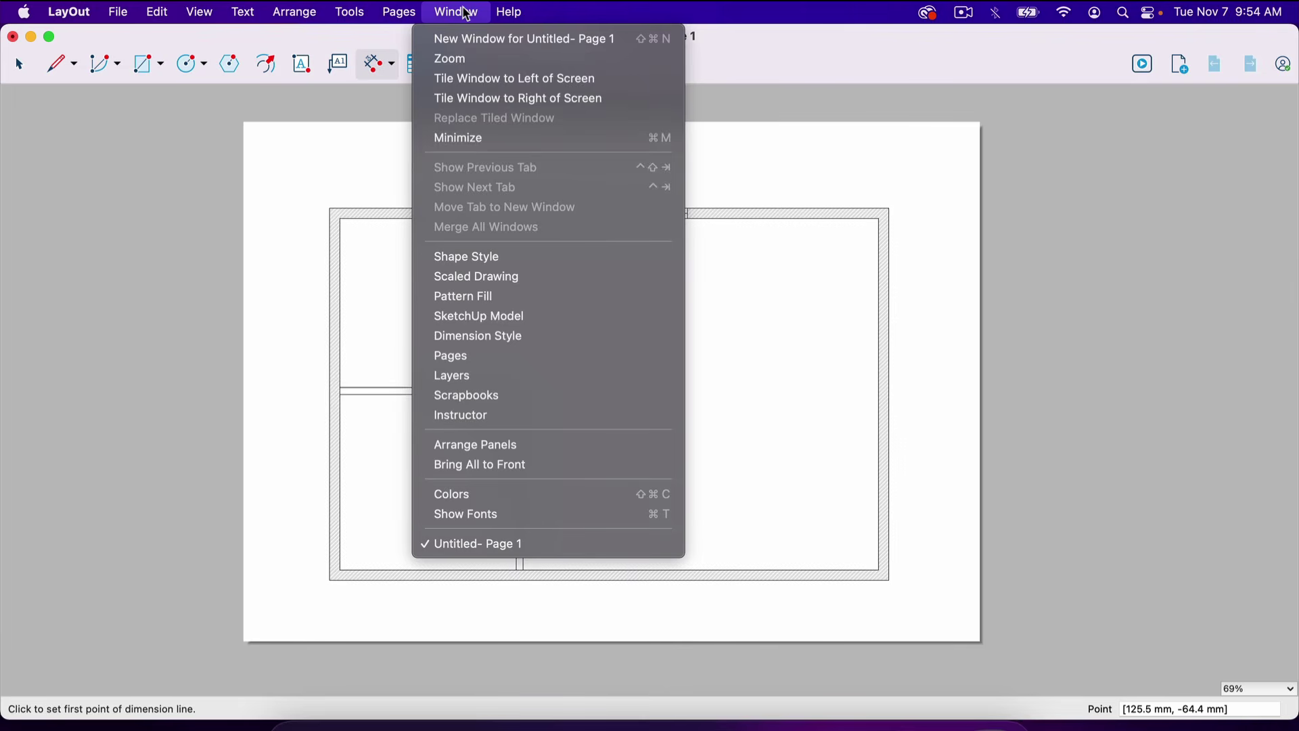
click(497, 337)
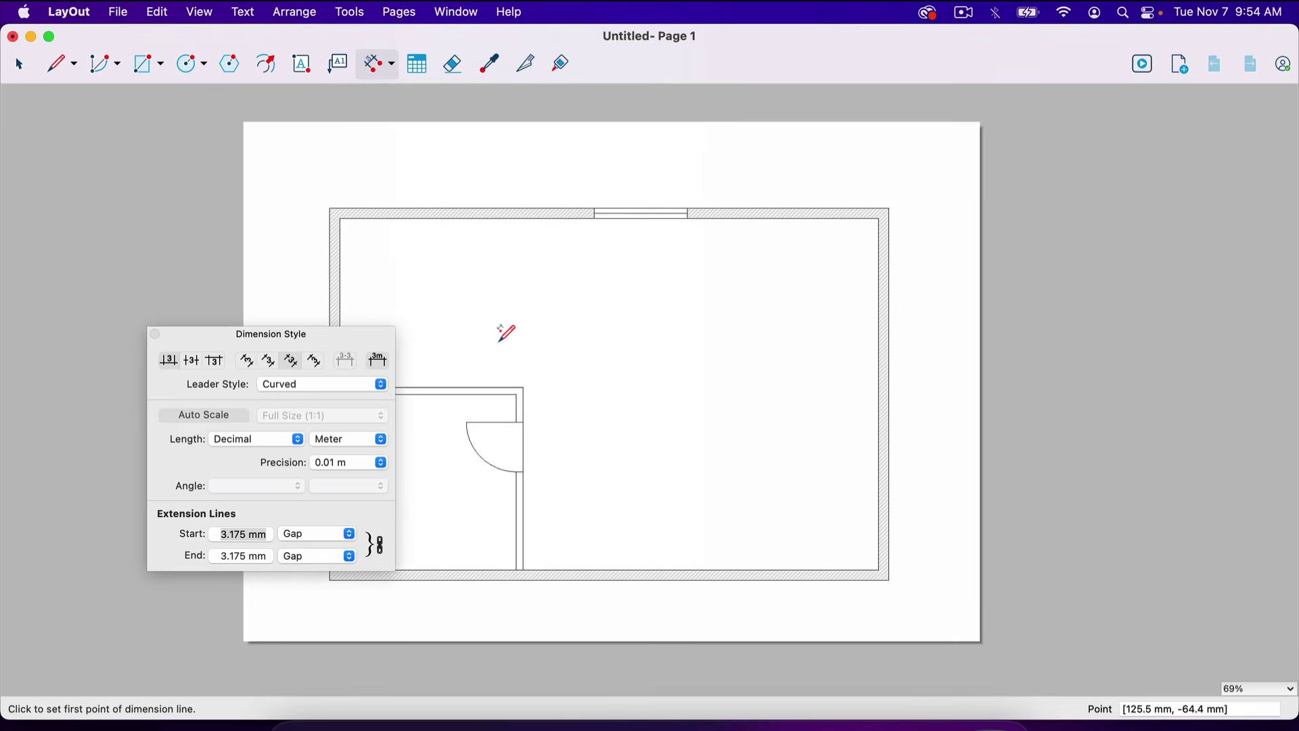
click(292, 440)
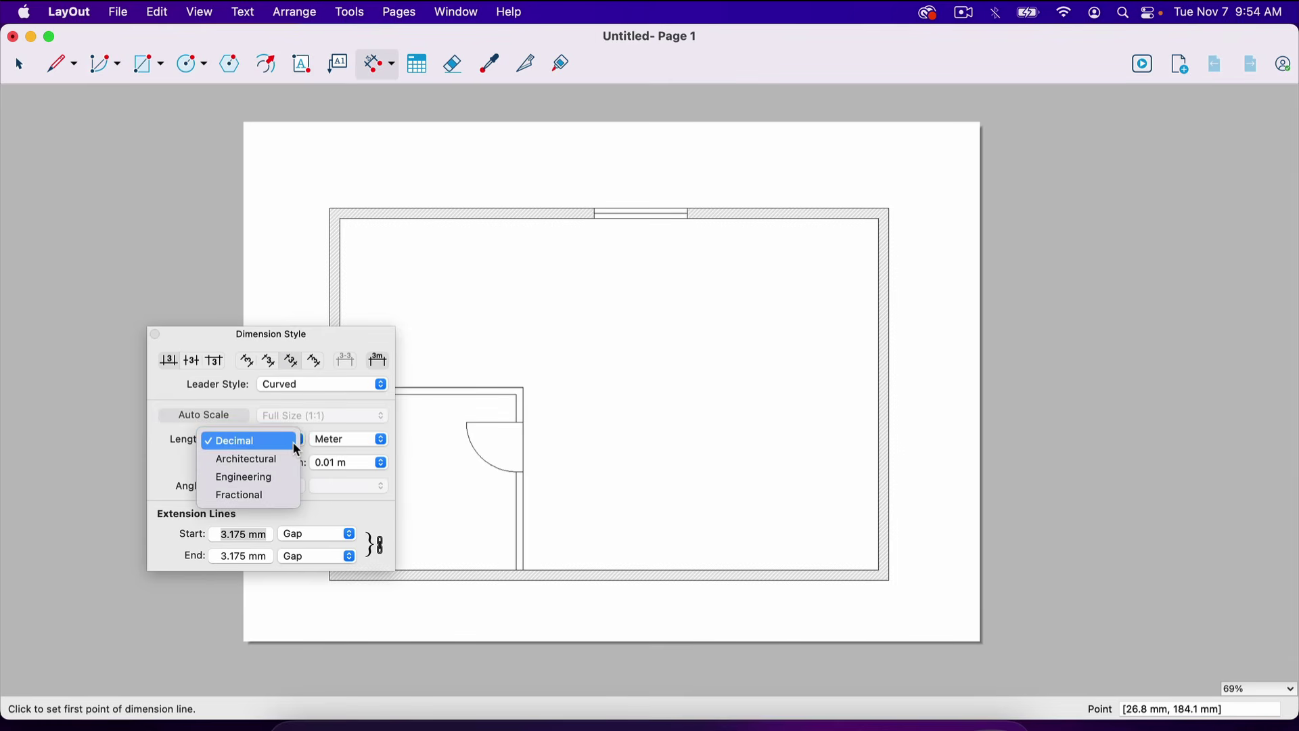
click(266, 495)
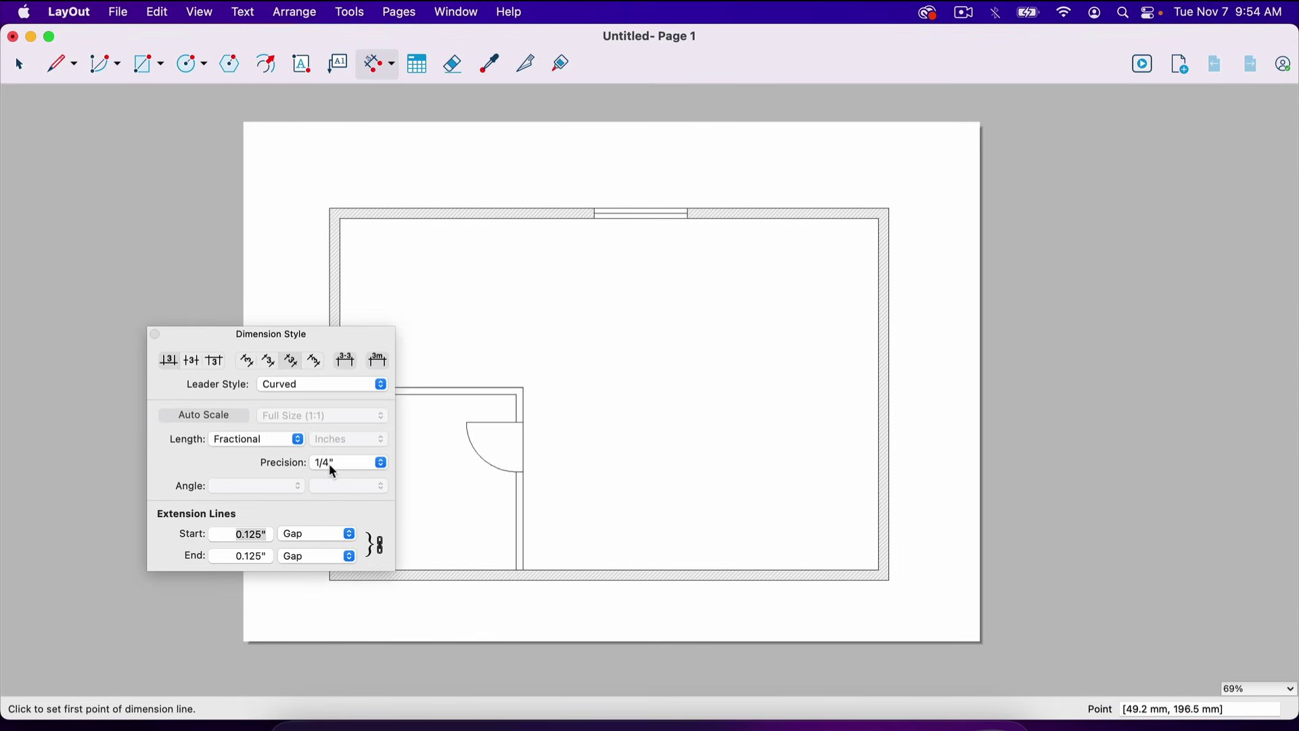
click(376, 464)
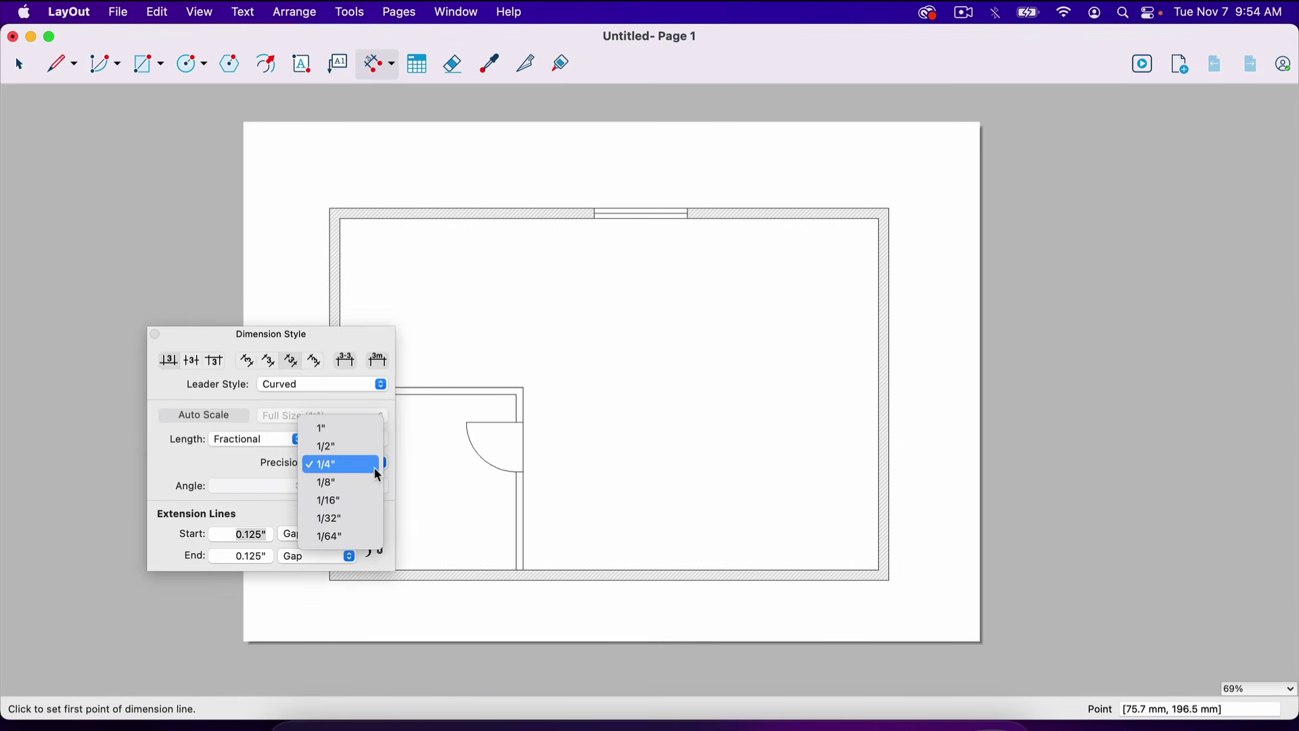
click(364, 498)
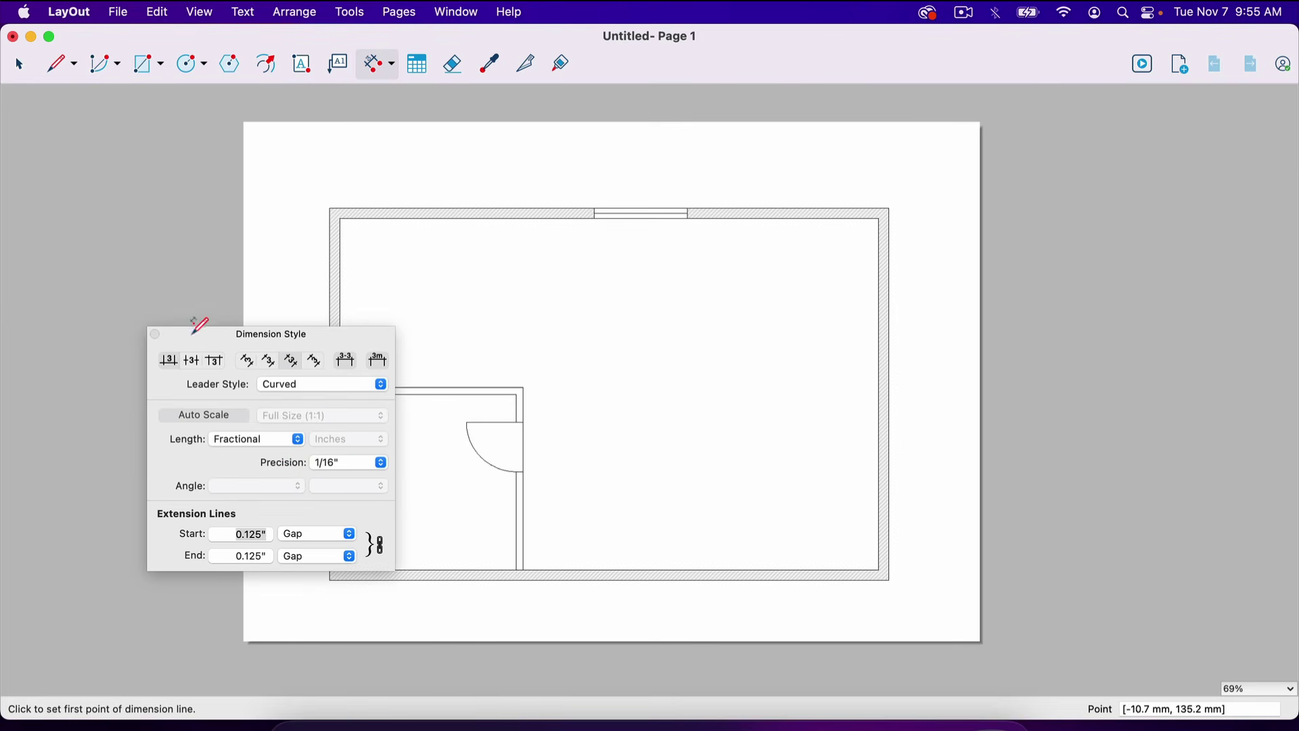
click(155, 334)
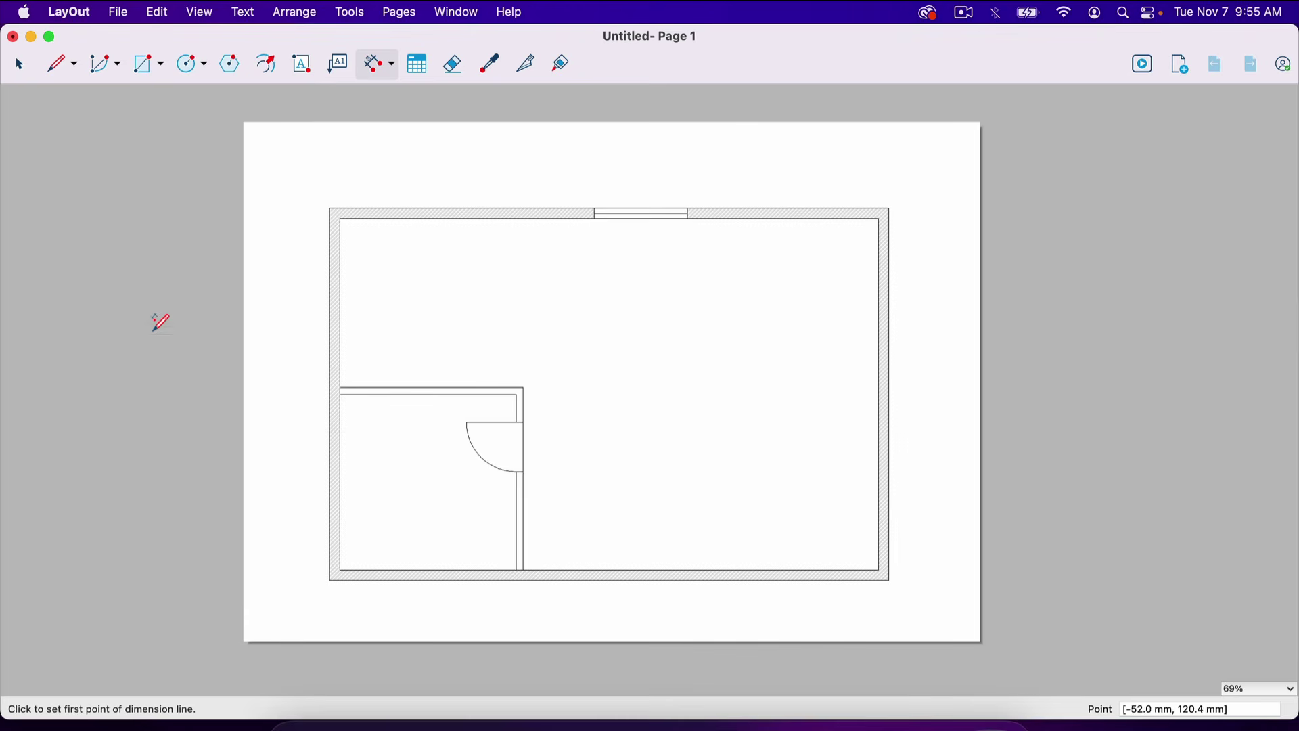
click(332, 209)
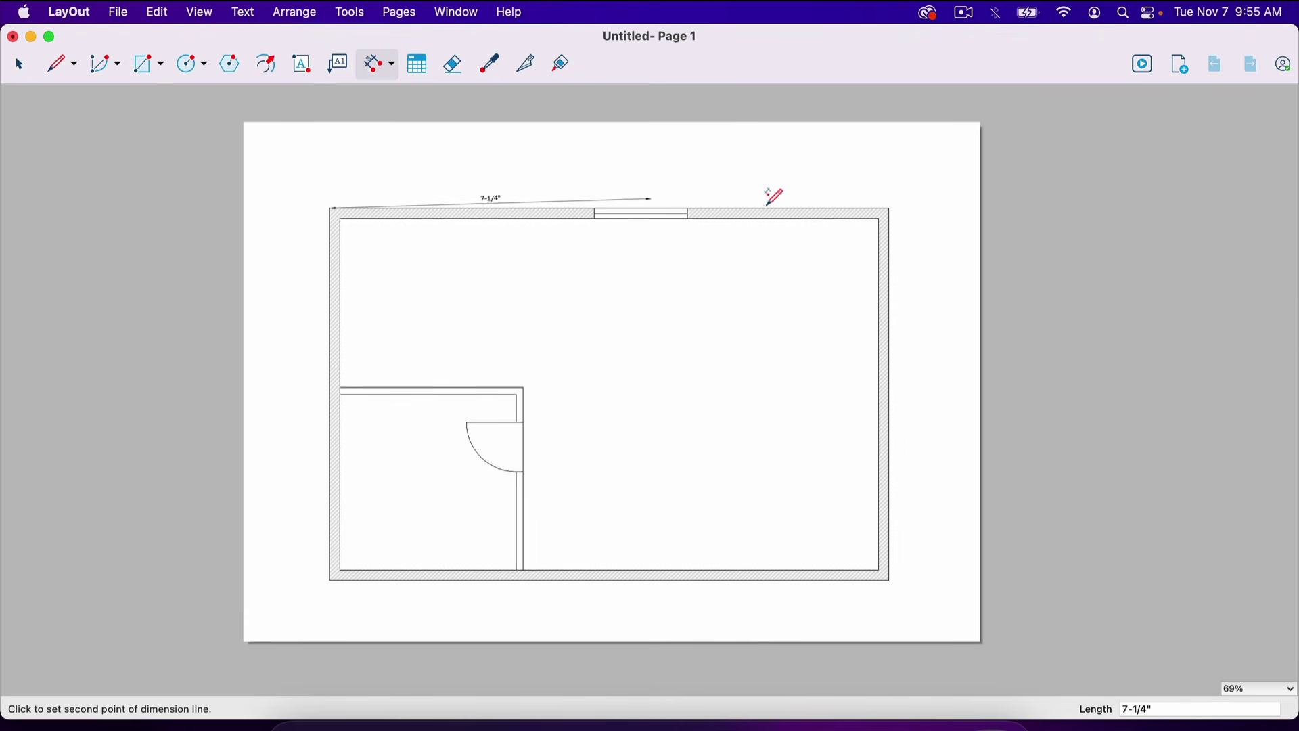
click(888, 209)
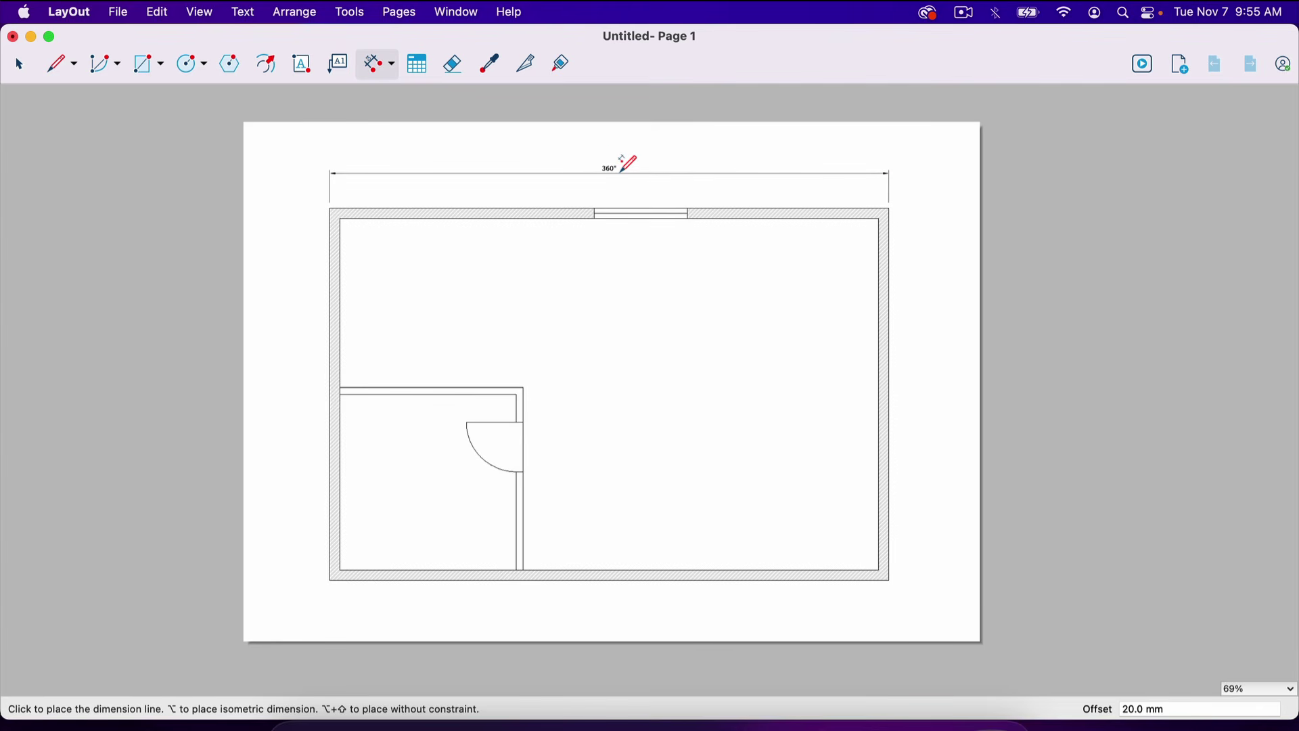
key(space)
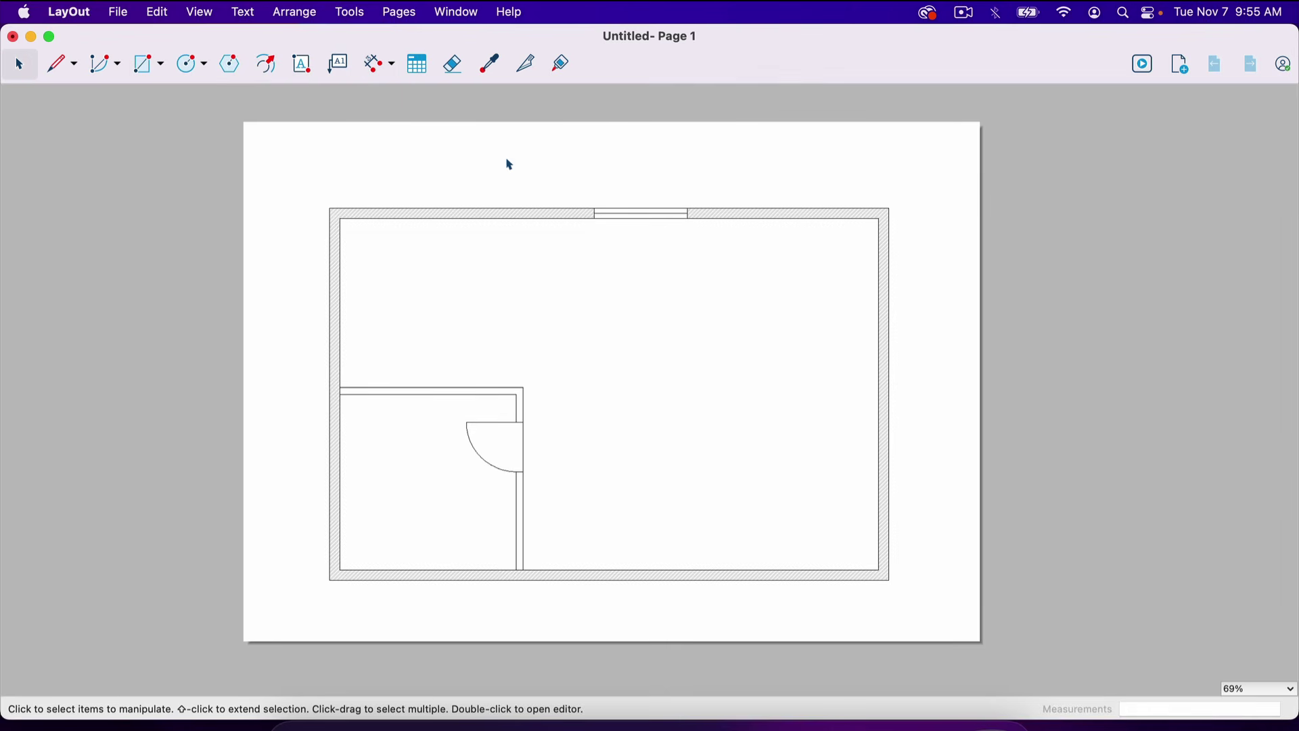
Step: Set the dimension style's length format to Architectural for new dimensions
key(d)
click(457, 12)
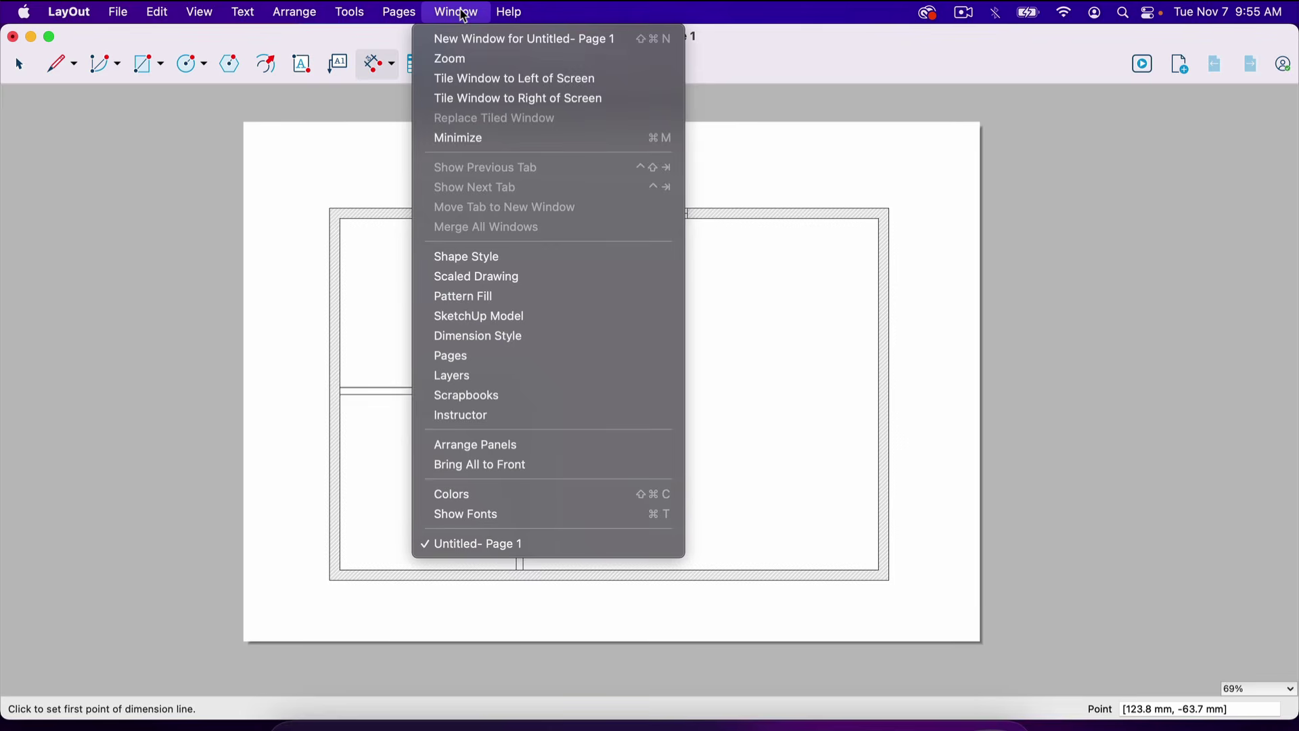
click(518, 336)
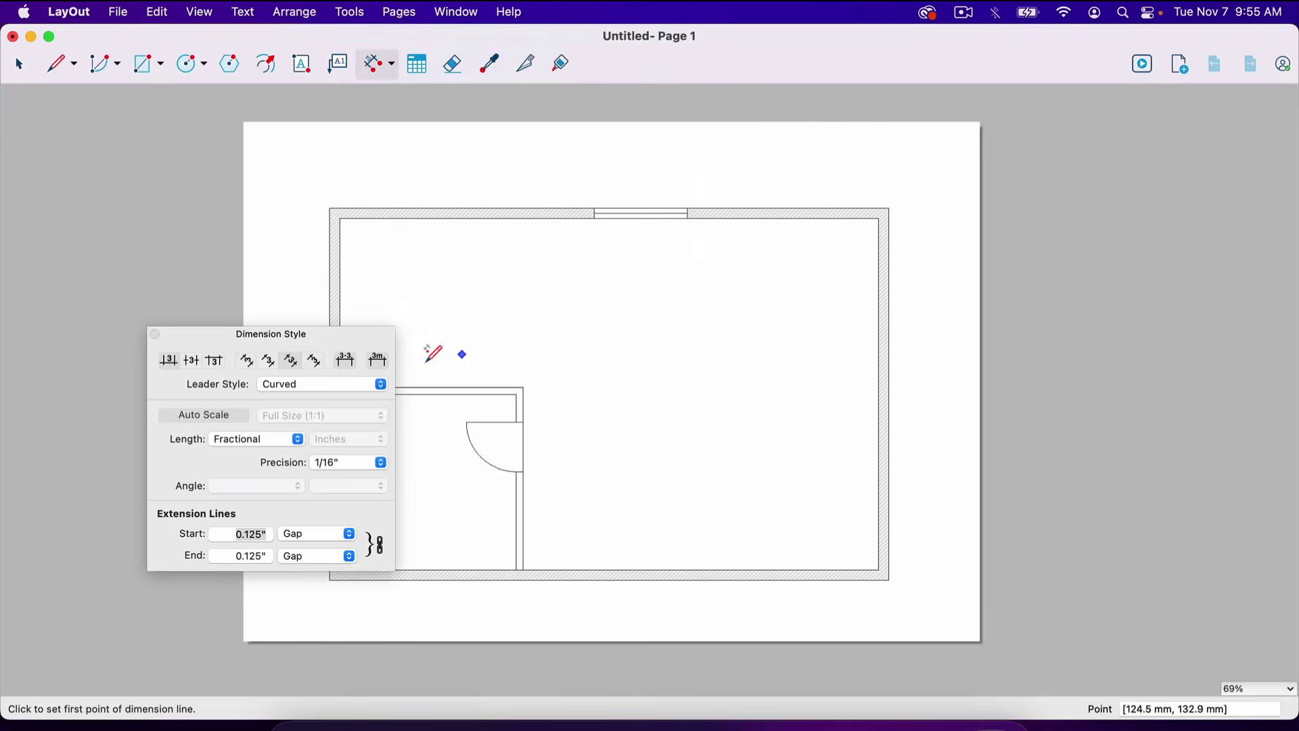
click(257, 436)
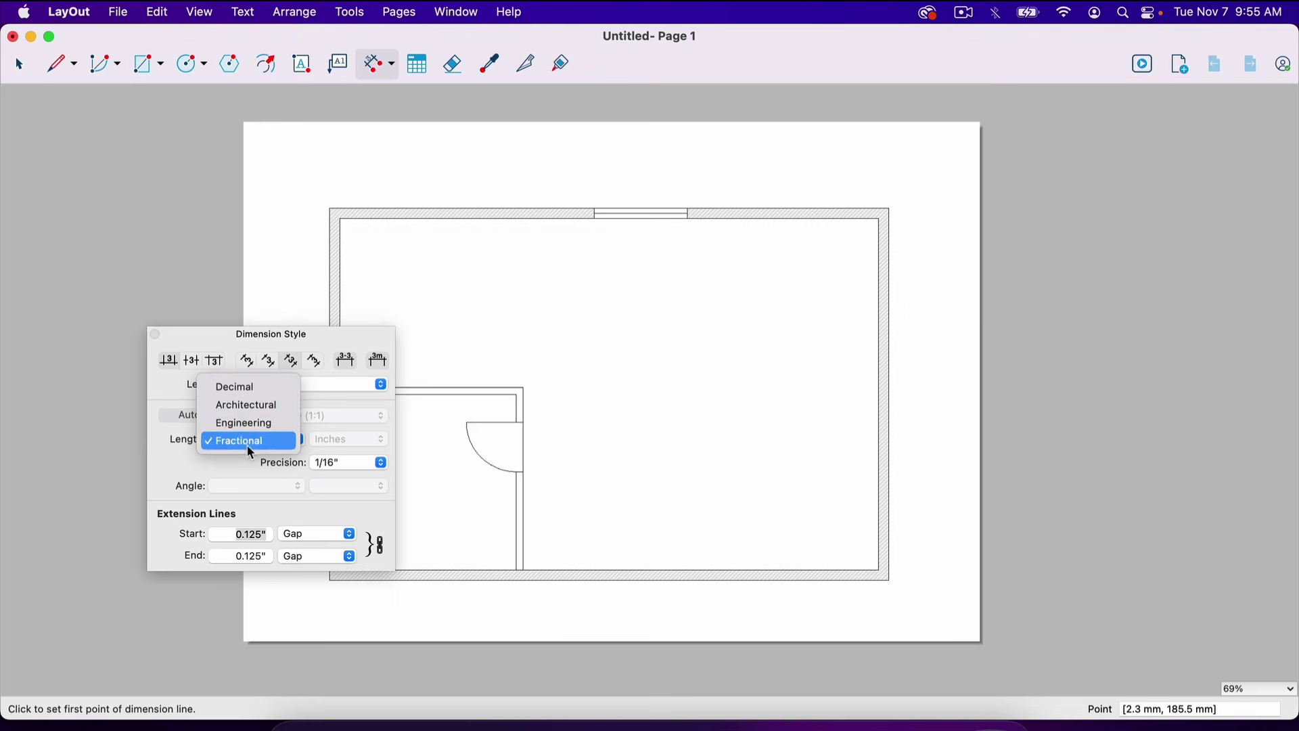
click(258, 403)
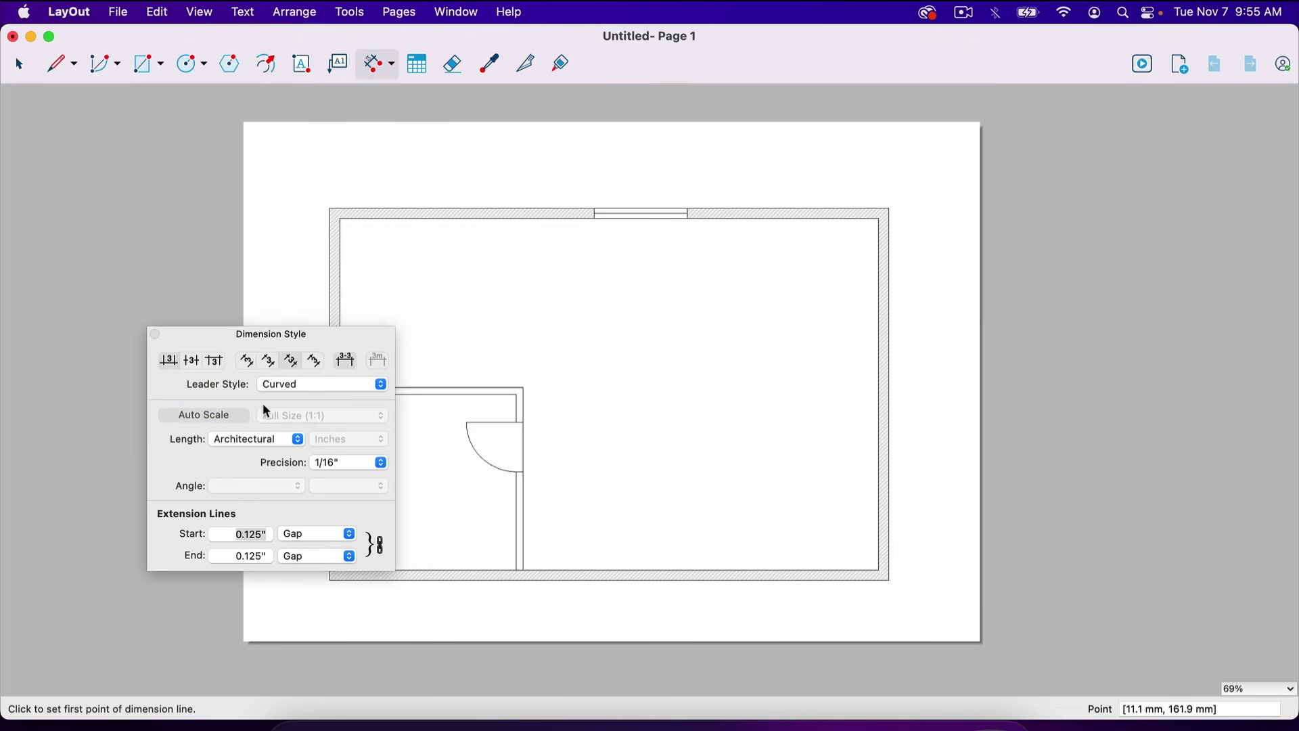
click(157, 334)
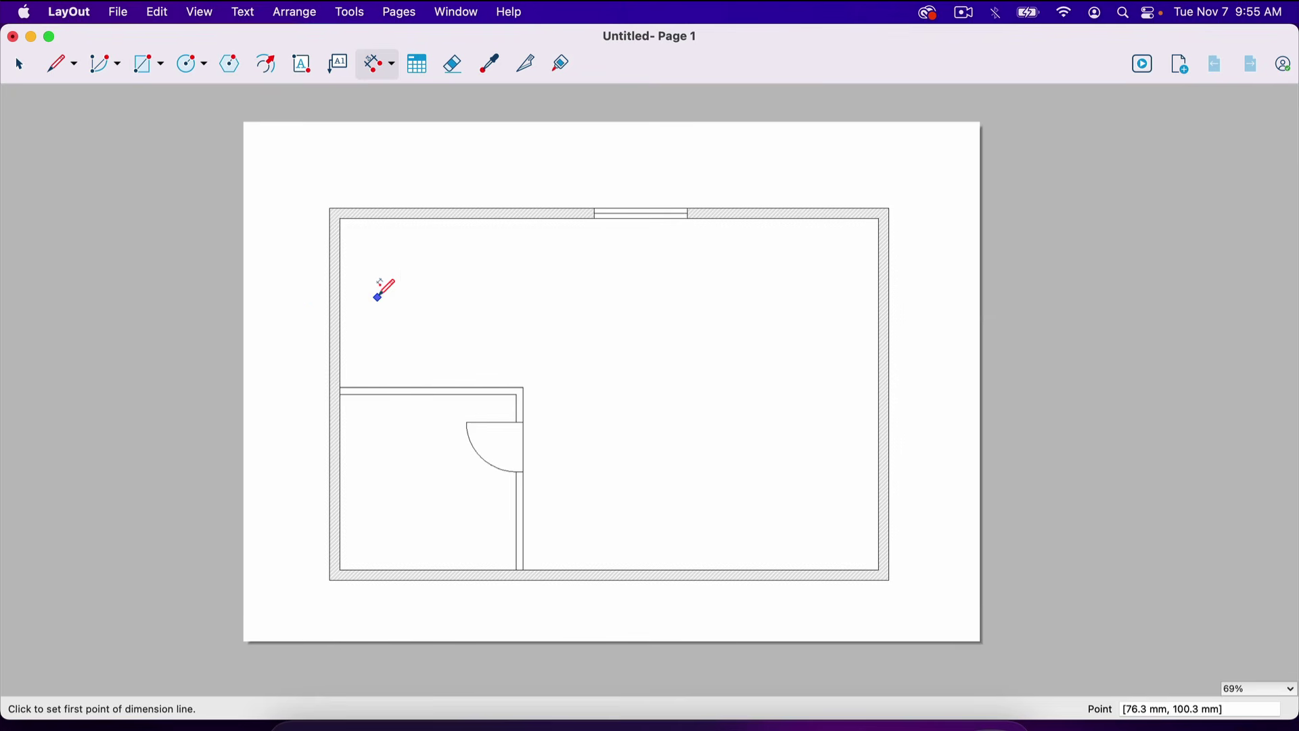
Step: Dimension the upper exterior wall's overall length between its outer corners, placing the dimension line about 20 mm above the wall
click(332, 208)
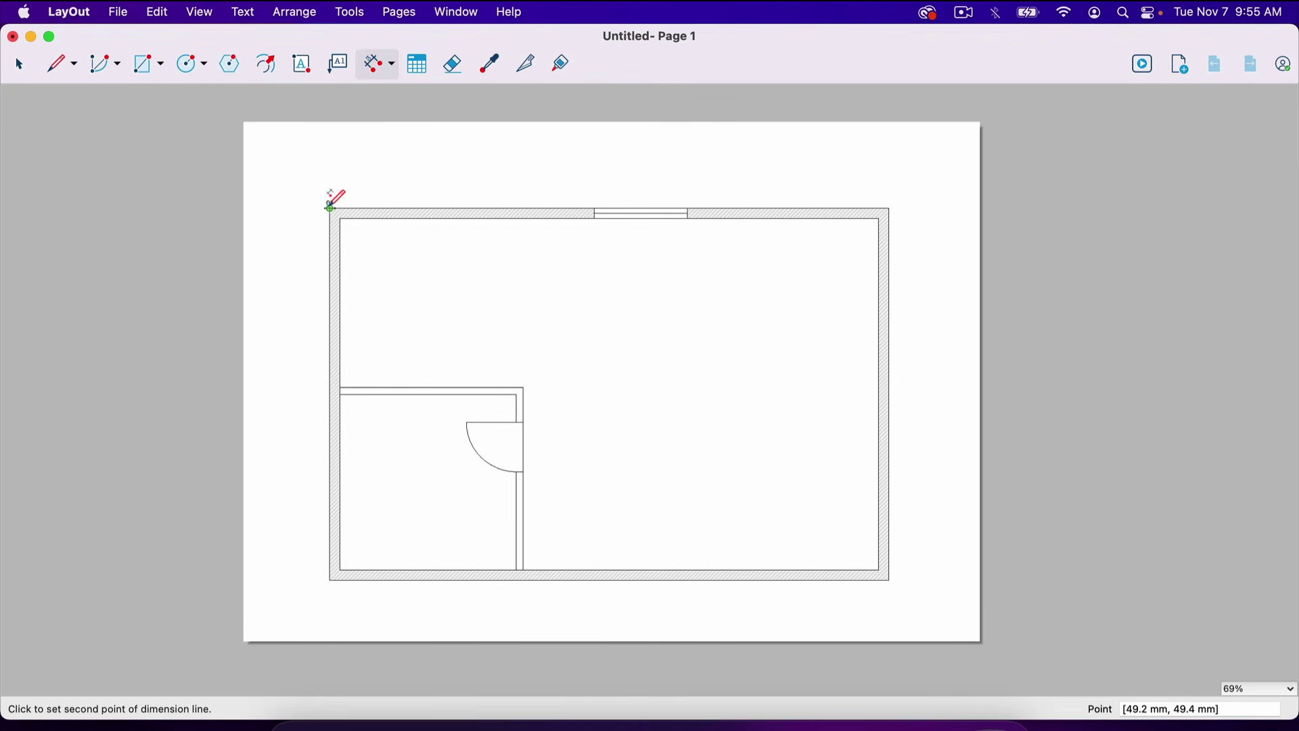
click(889, 209)
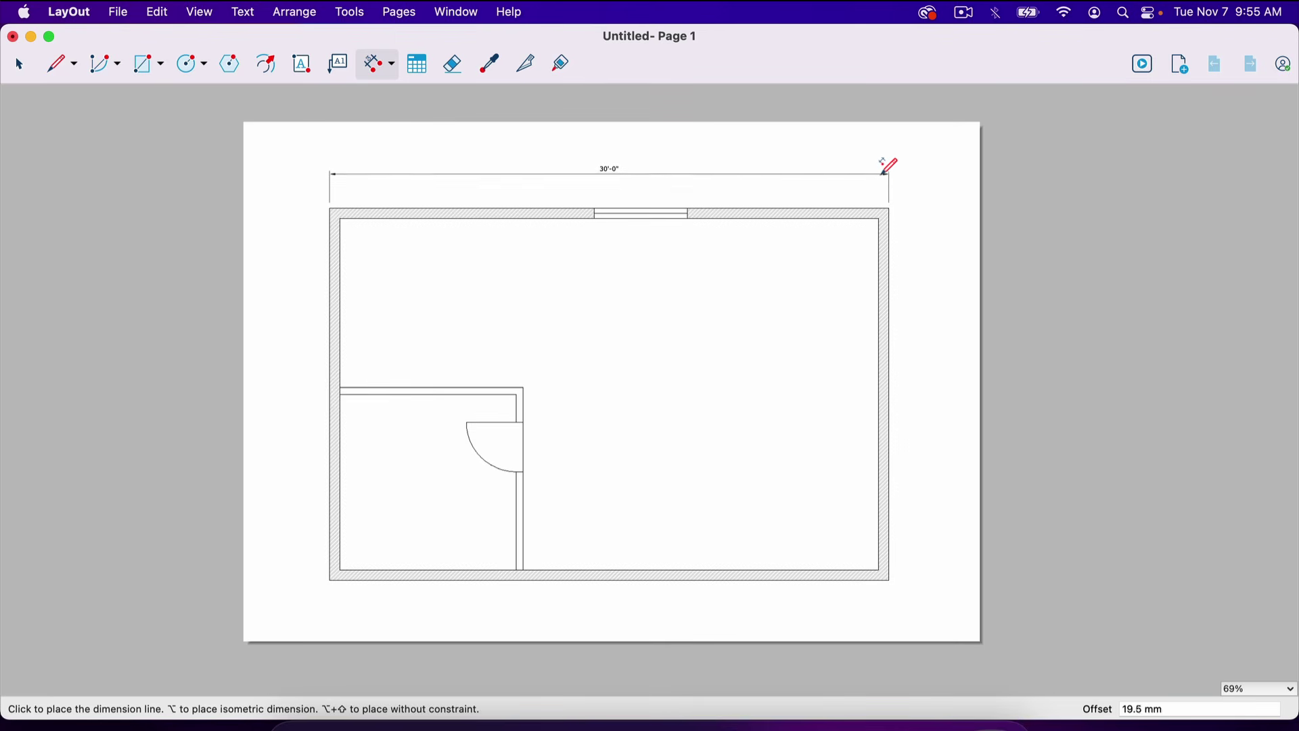
click(885, 172)
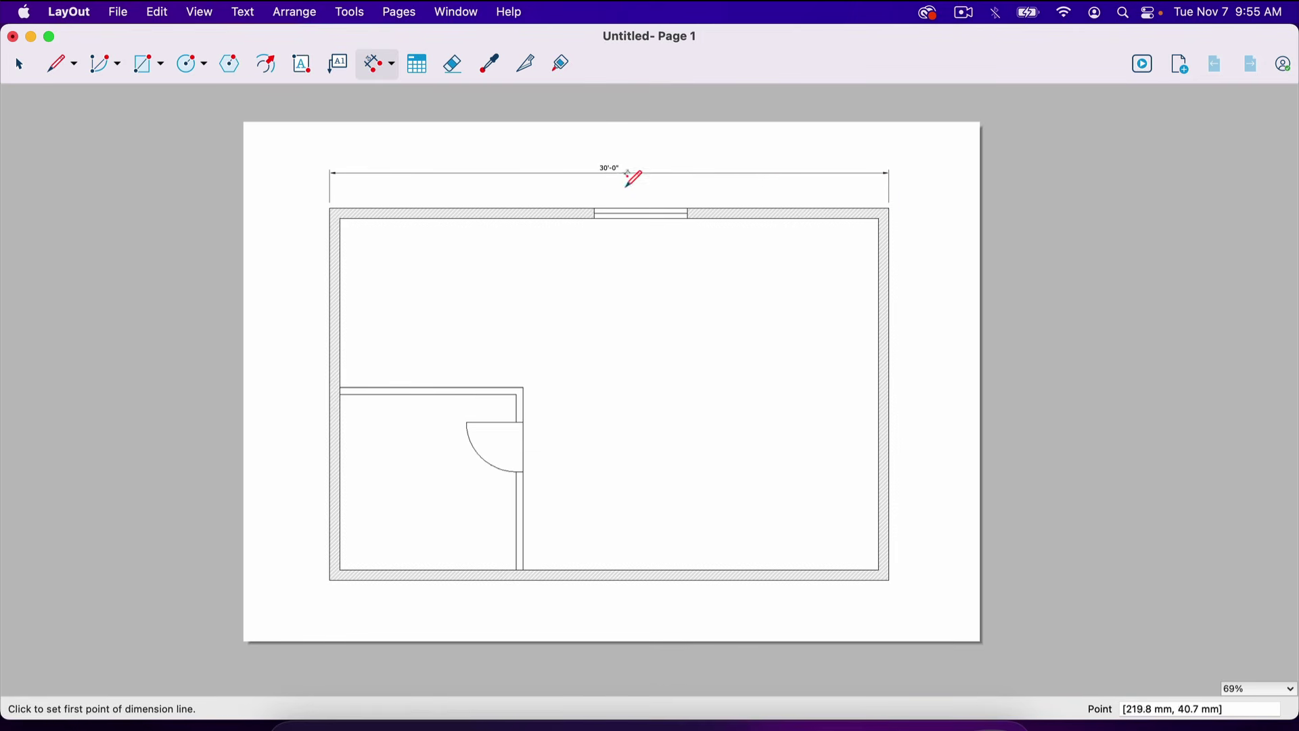
key(space)
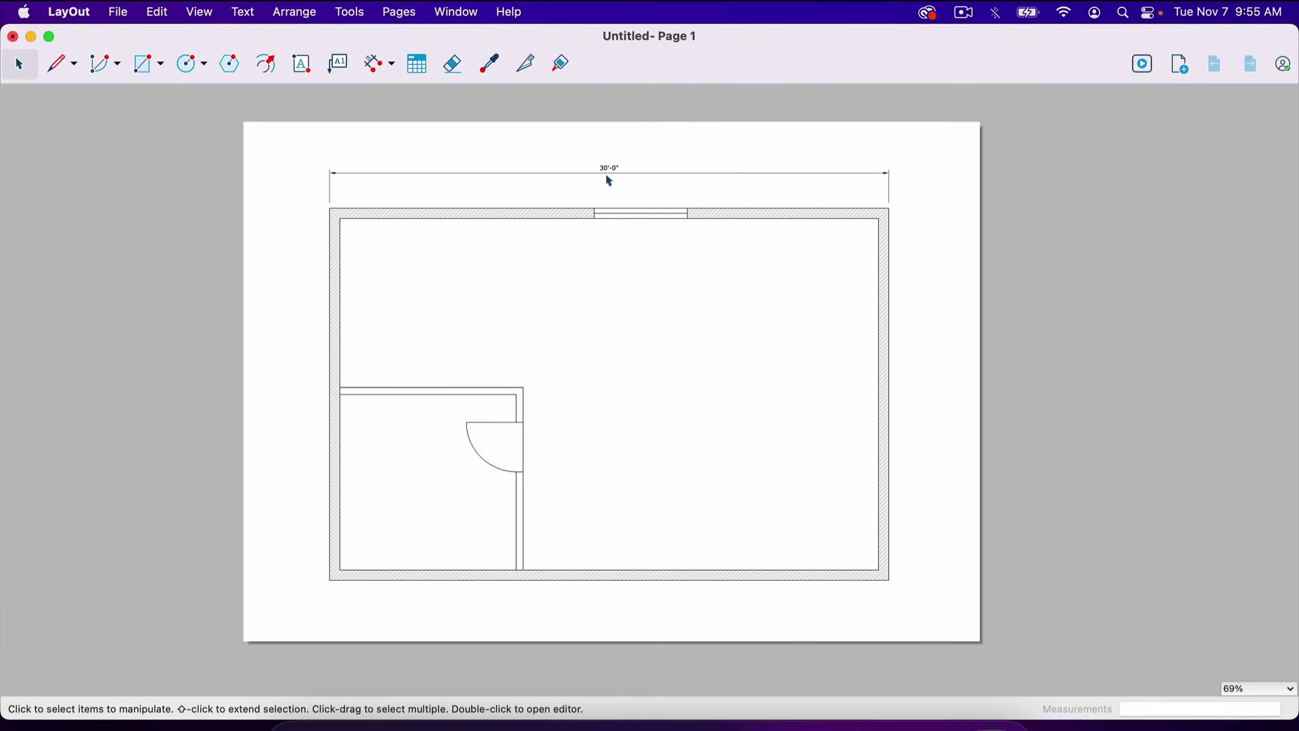
Step: Enlarge the text of the upper wall's overall dimension by several size increments so it reads clearly, and deselect it
click(607, 168)
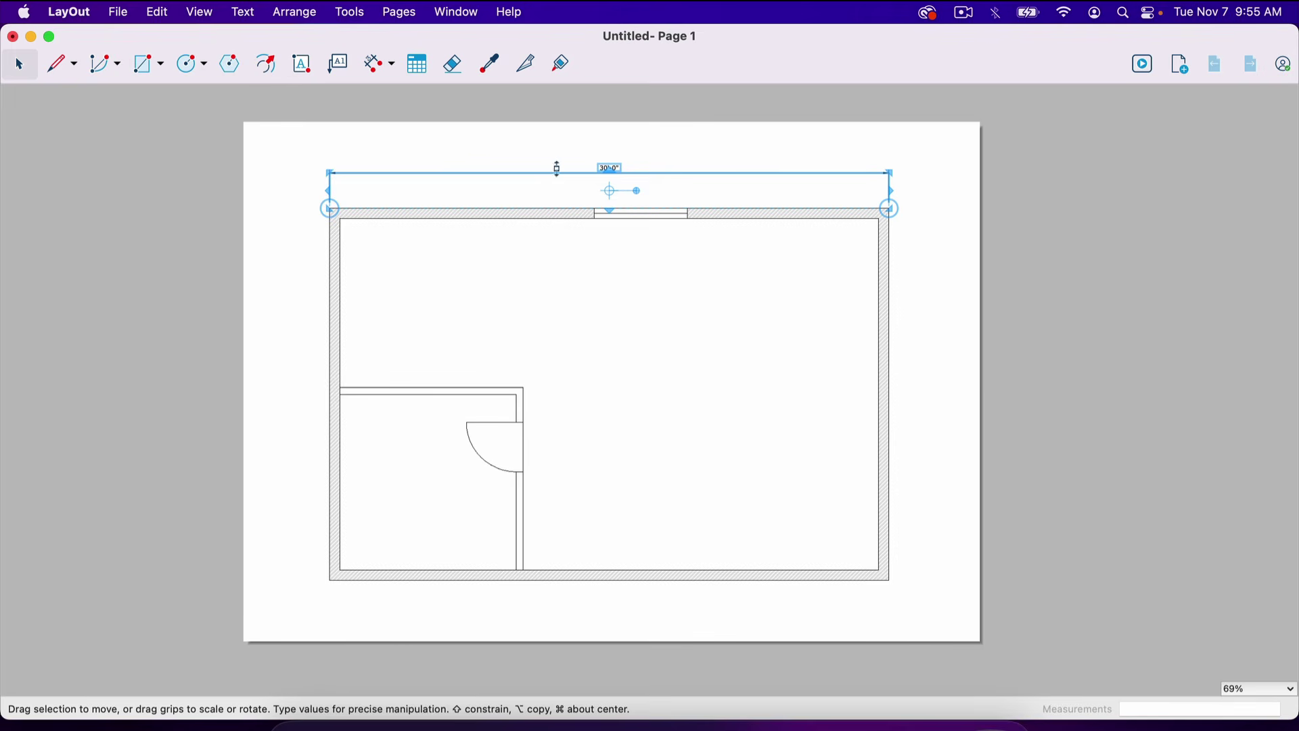
click(157, 12)
mouse_move(242, 12)
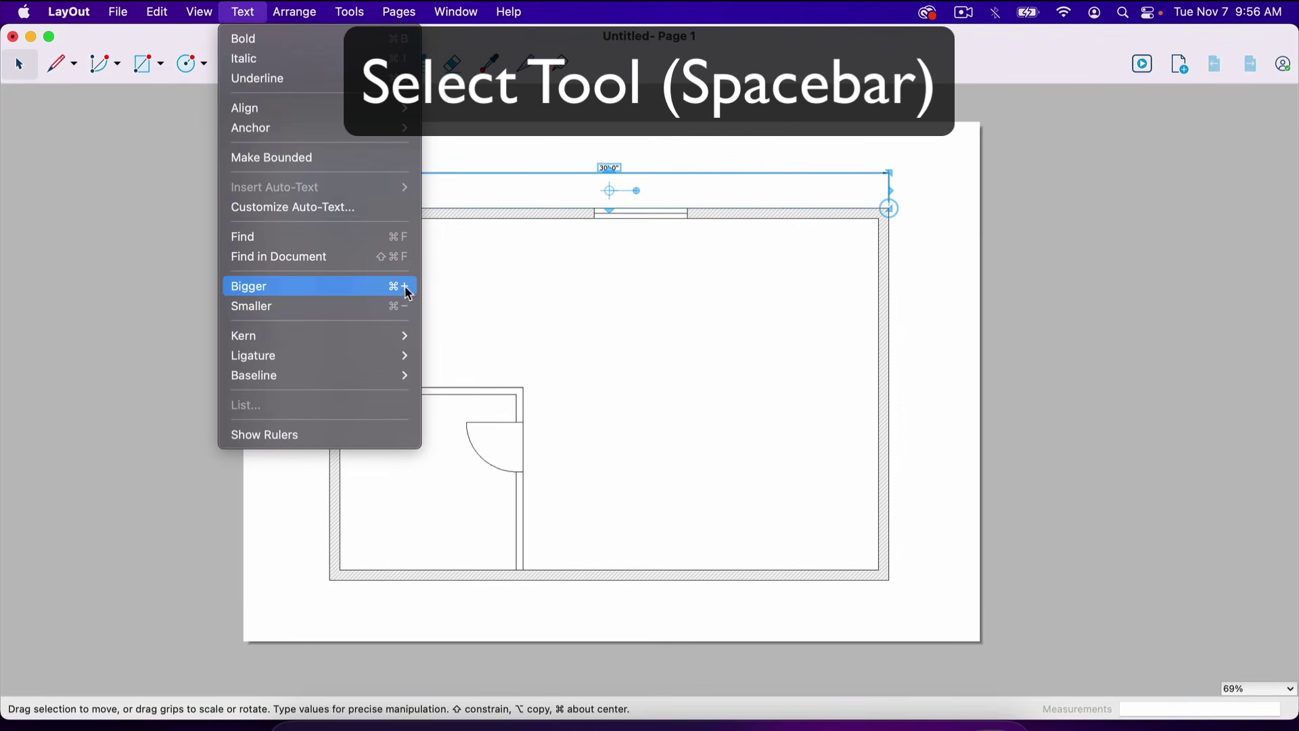
click(629, 297)
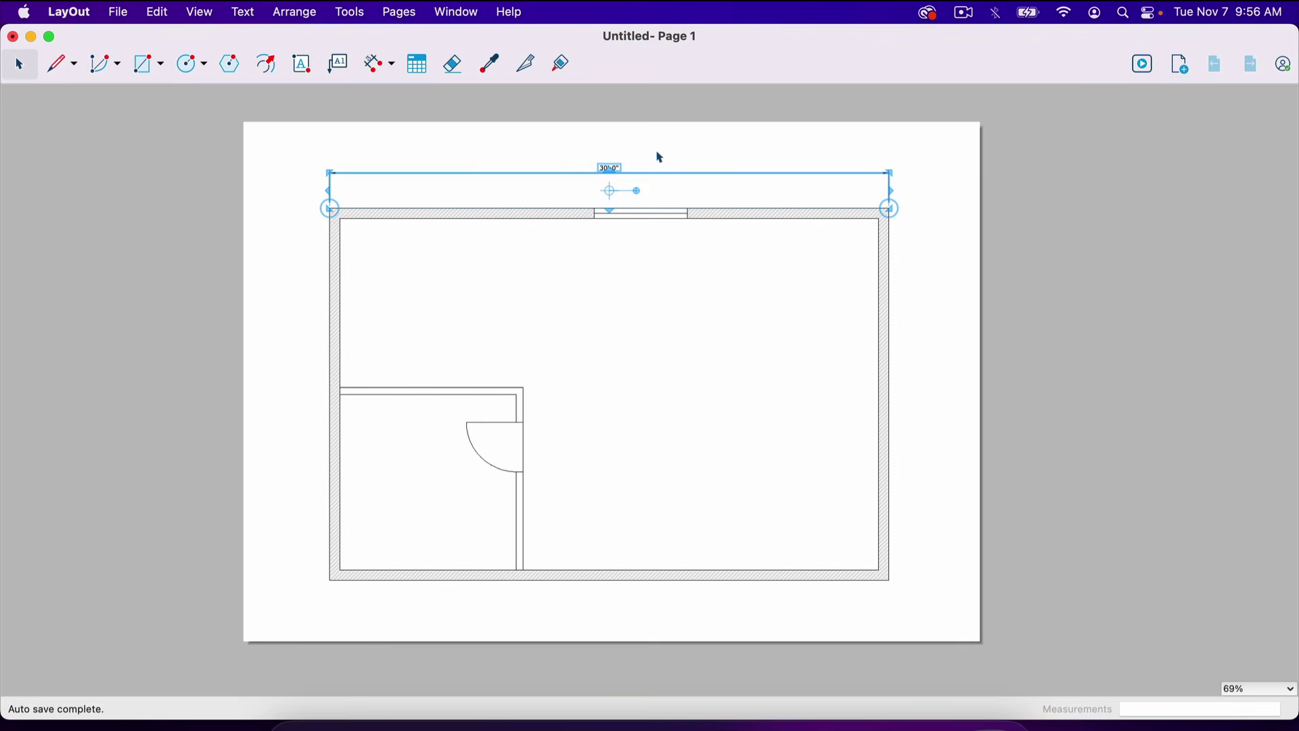
key(super+equal)
key(super+equal)
key(super+equal)
key(super+equal)
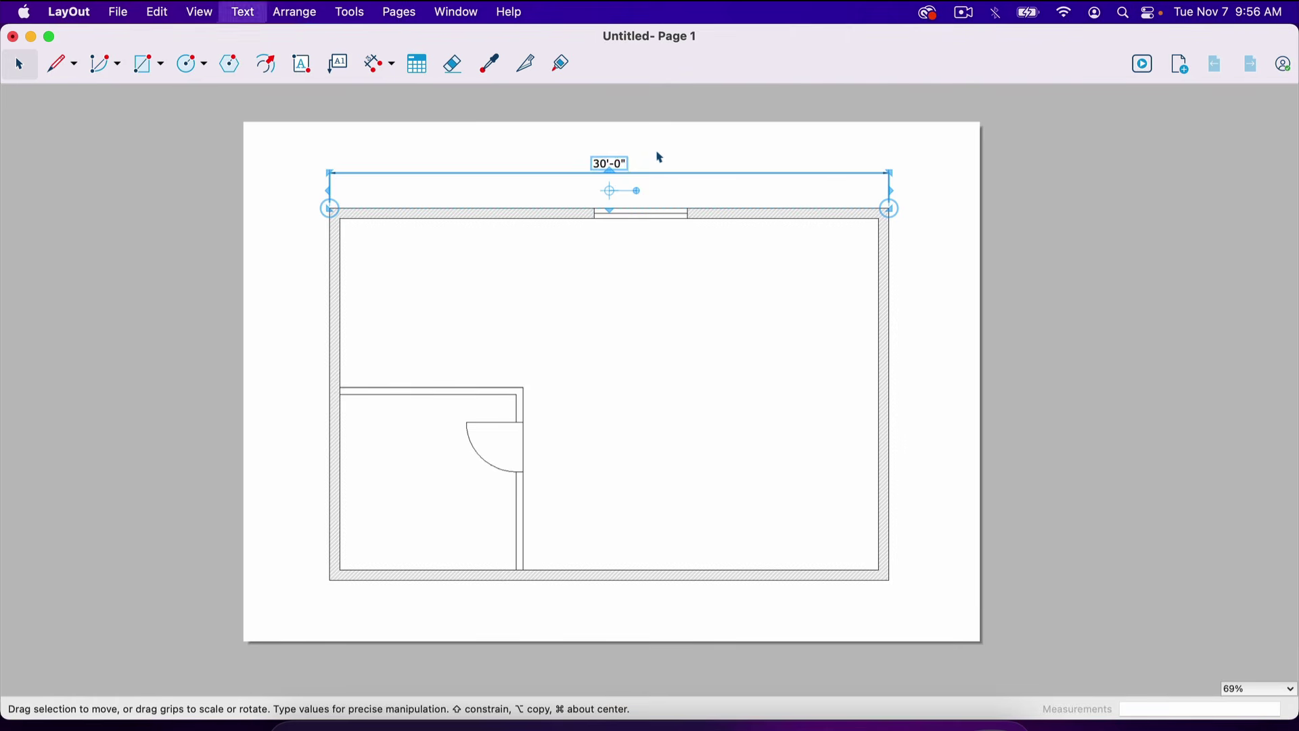
key(super+equal)
key(super+equal)
key(super+equal)
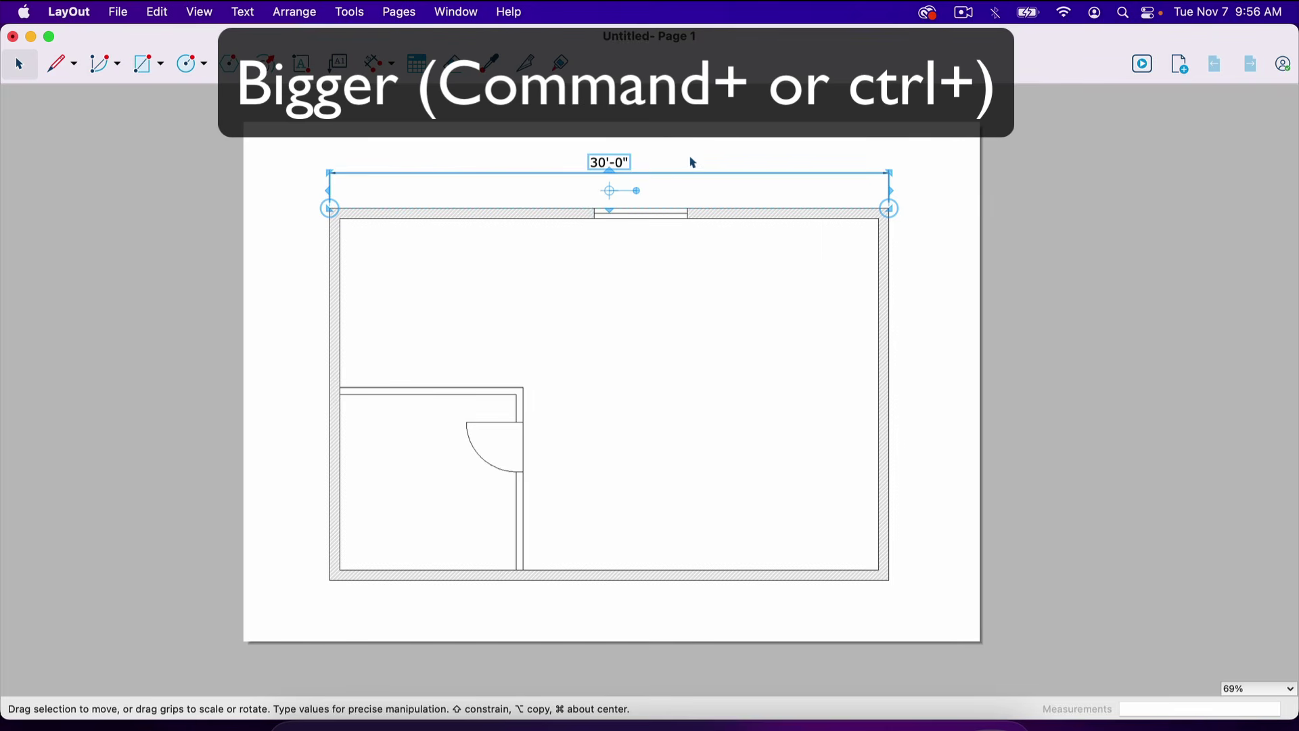
key(super+a)
click(311, 307)
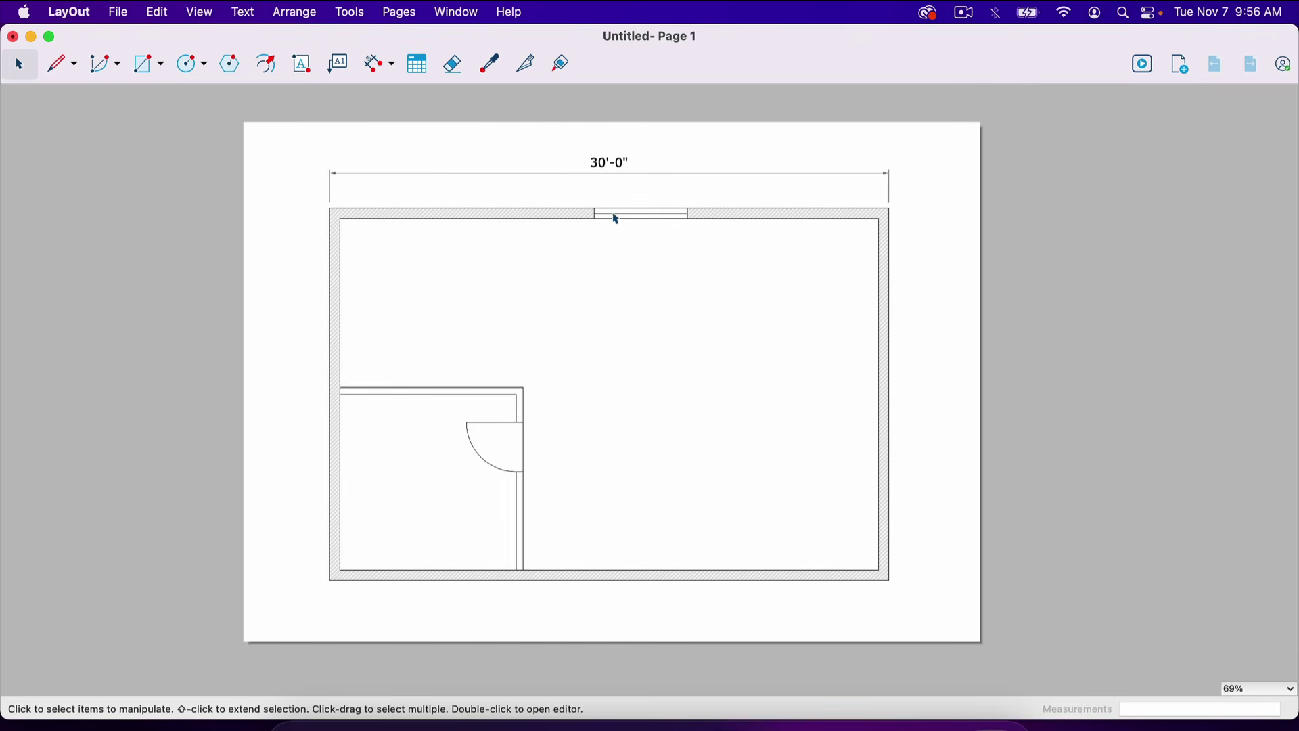
Step: Dimension the window's width between its two inner corners, with the dimension line just inside the room
key(d)
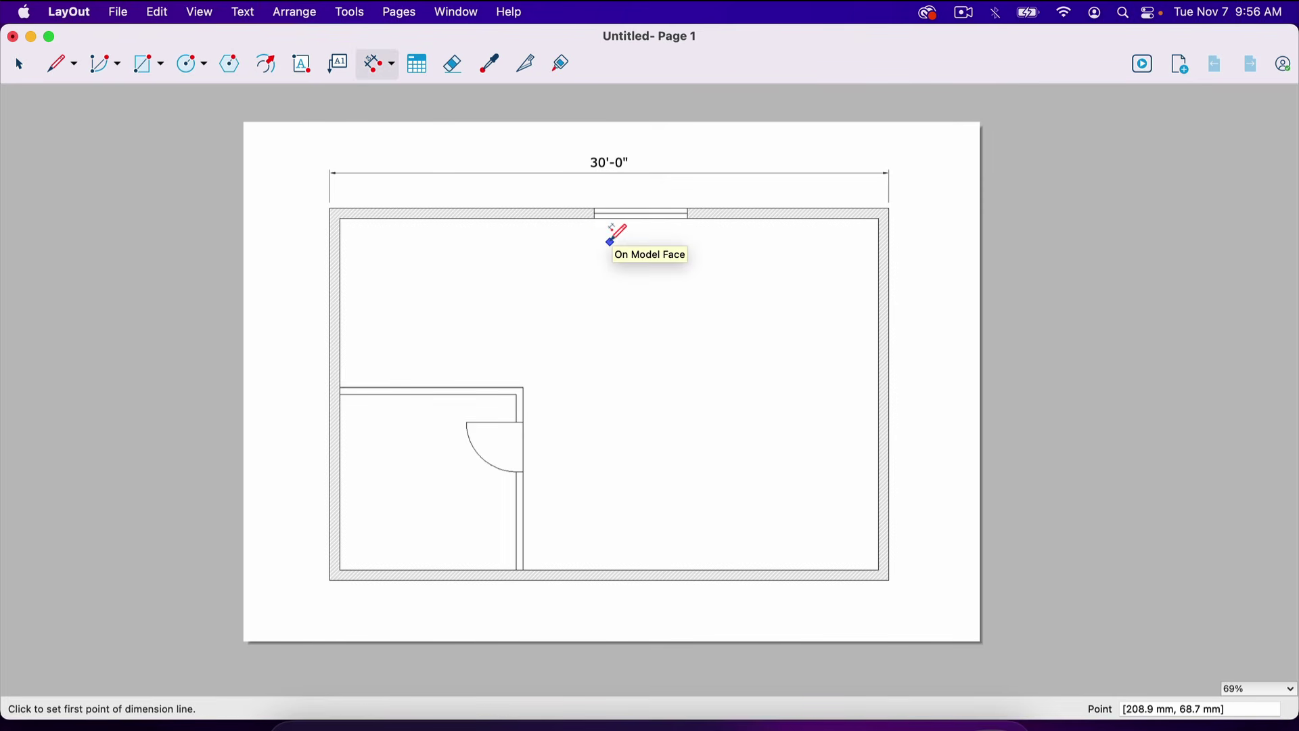
scroll(610, 241, up, 3)
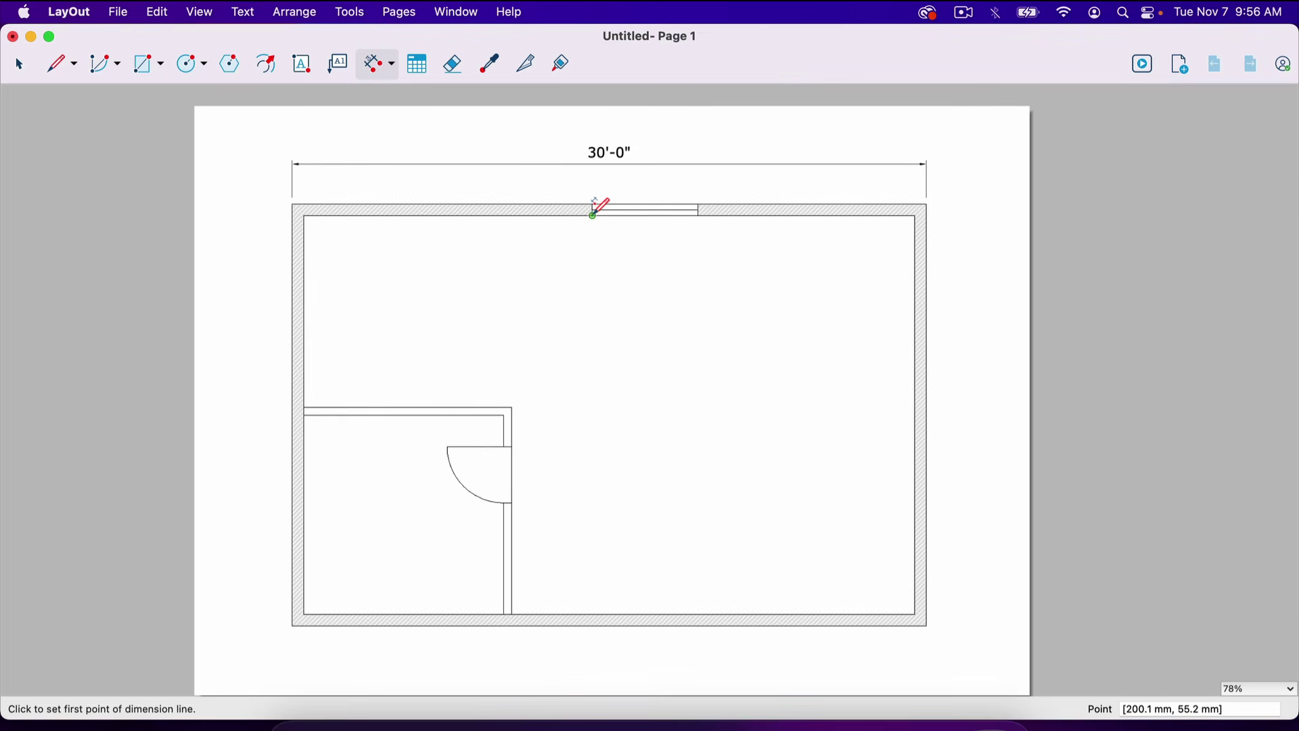
click(594, 215)
click(698, 215)
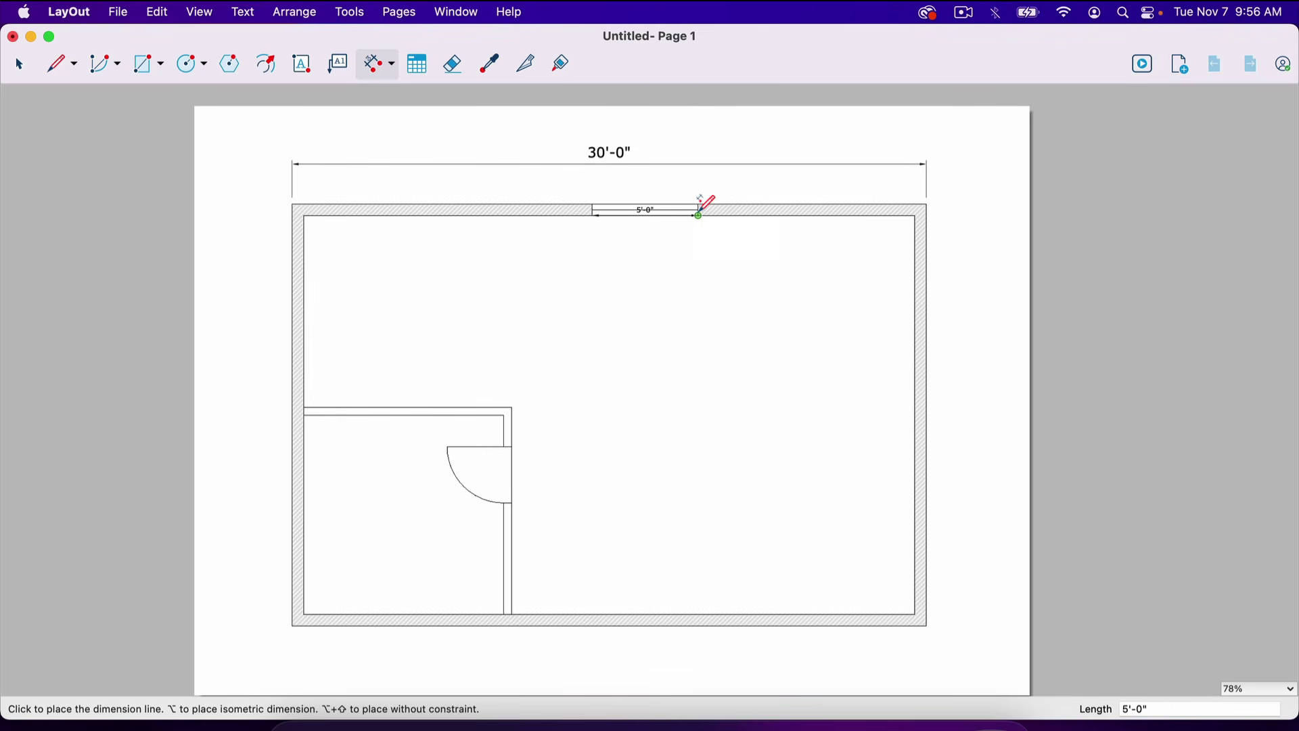
click(699, 242)
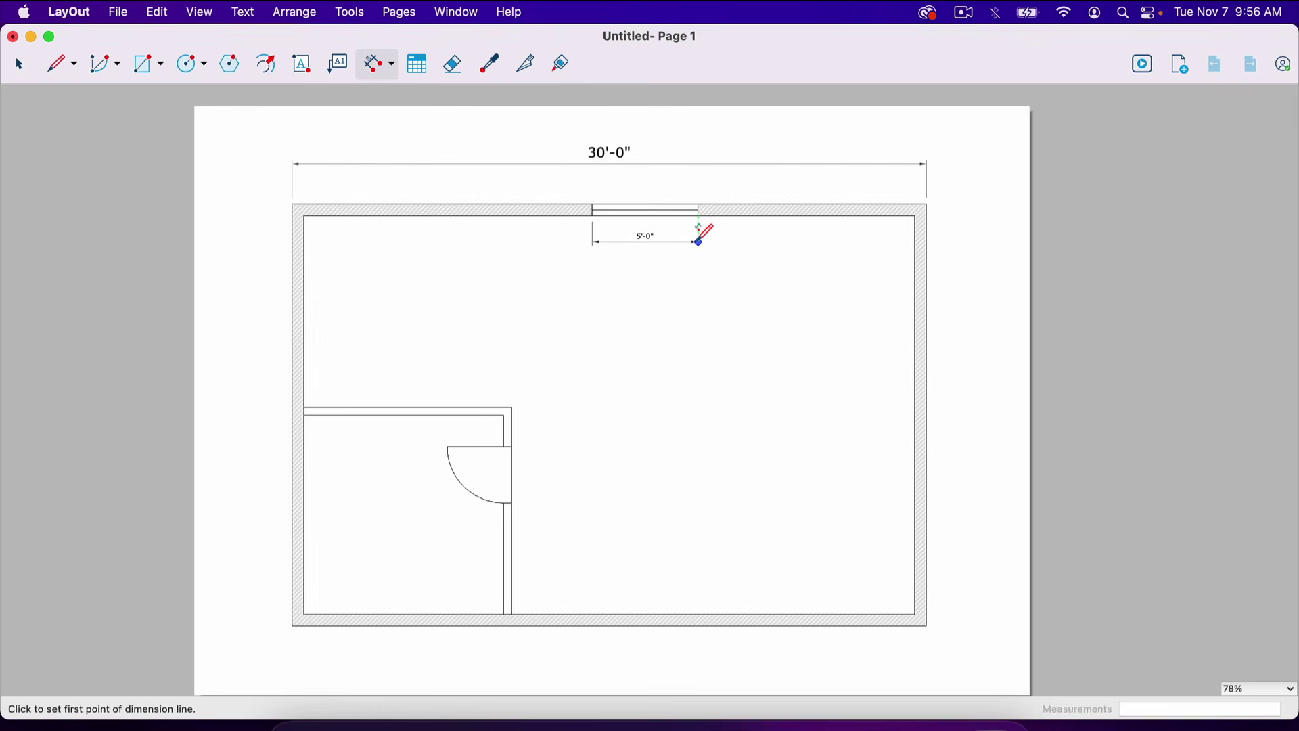
Step: Enlarge the window dimension's text to match the overall wall dimension's text, and deselect it
key(space)
click(646, 237)
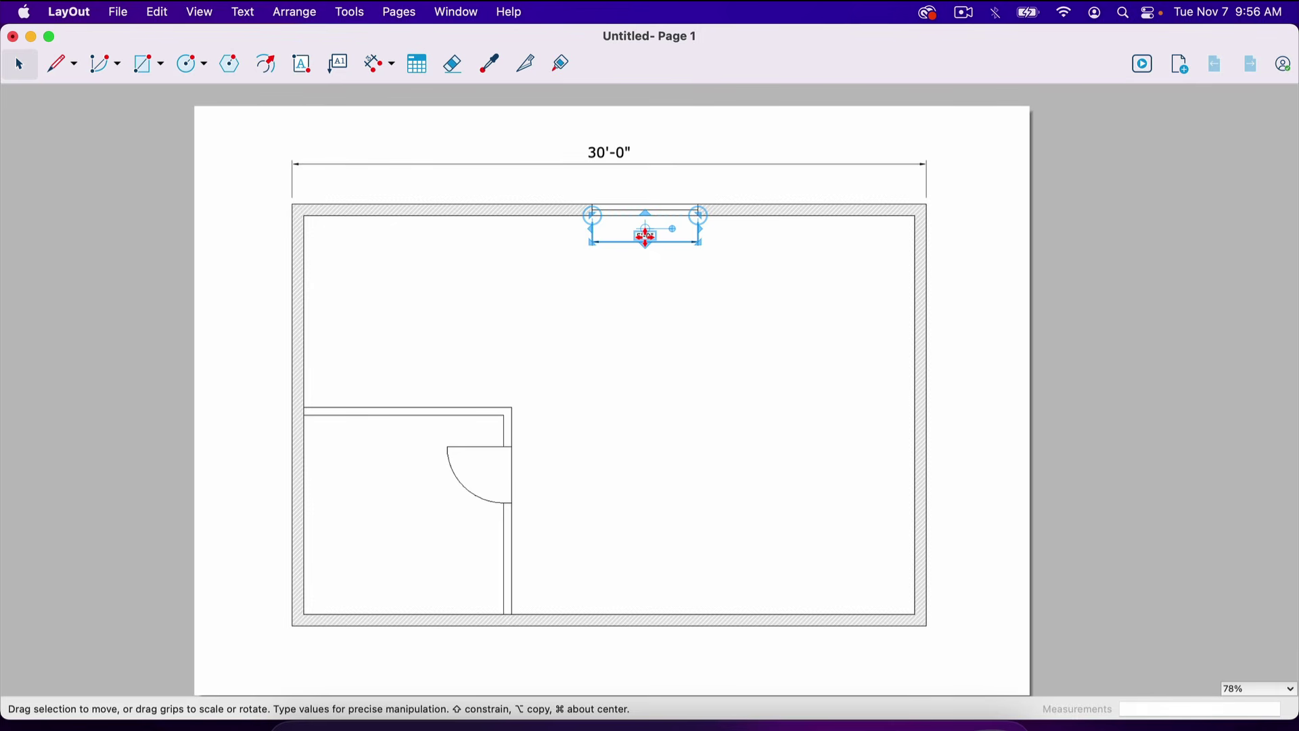
key(super+shift+equal)
key(super+shift+equal)
key(super+shift+equal)
key(super+shift+equal)
key(super+shift+equal)
key(super+shift+equal)
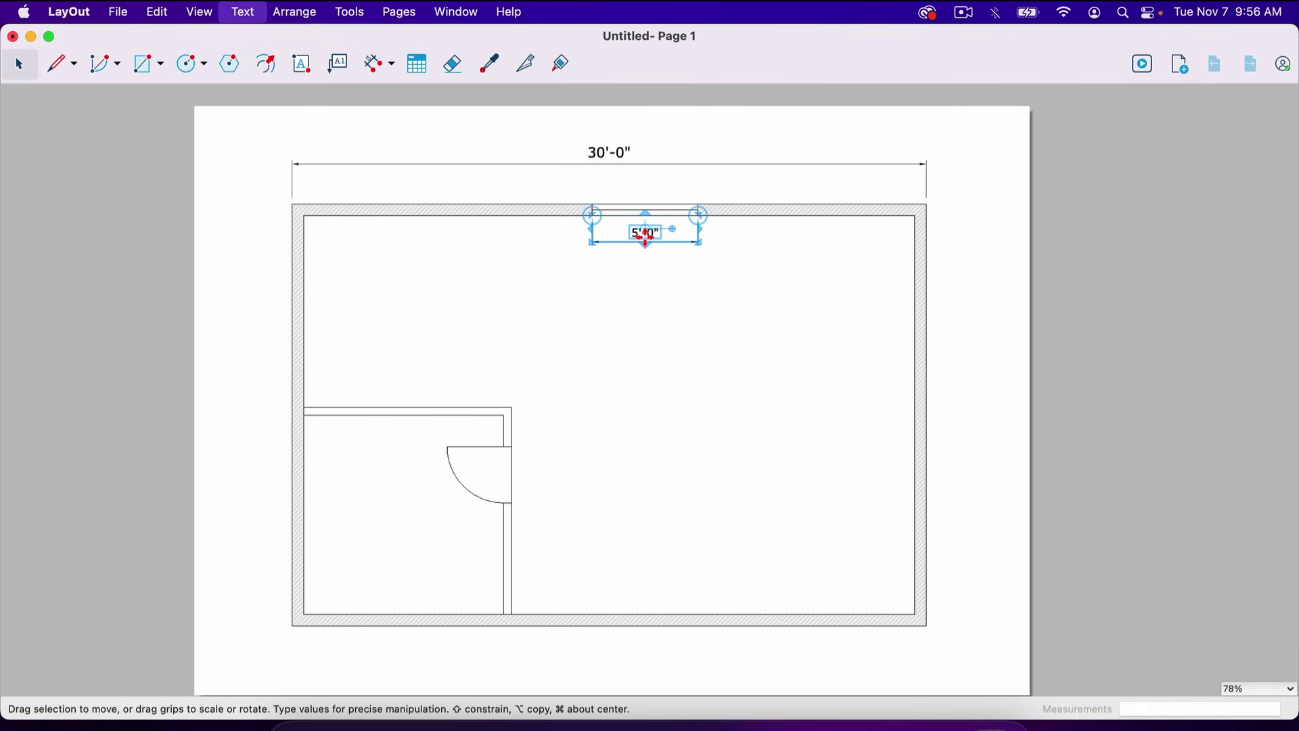
click(657, 294)
click(136, 313)
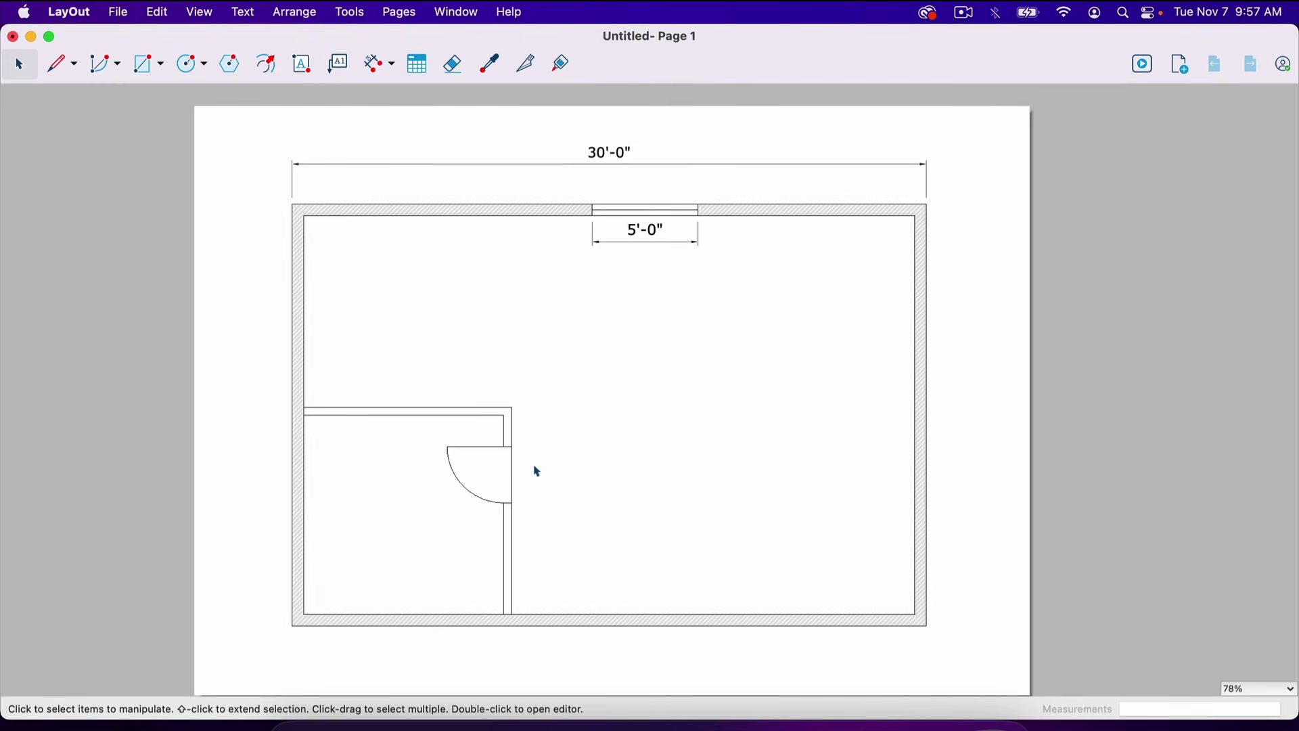
Step: Dimension the door opening's width between its two jambs, placing the dimension line about 18 mm outside the small room's wall
key(d)
click(512, 447)
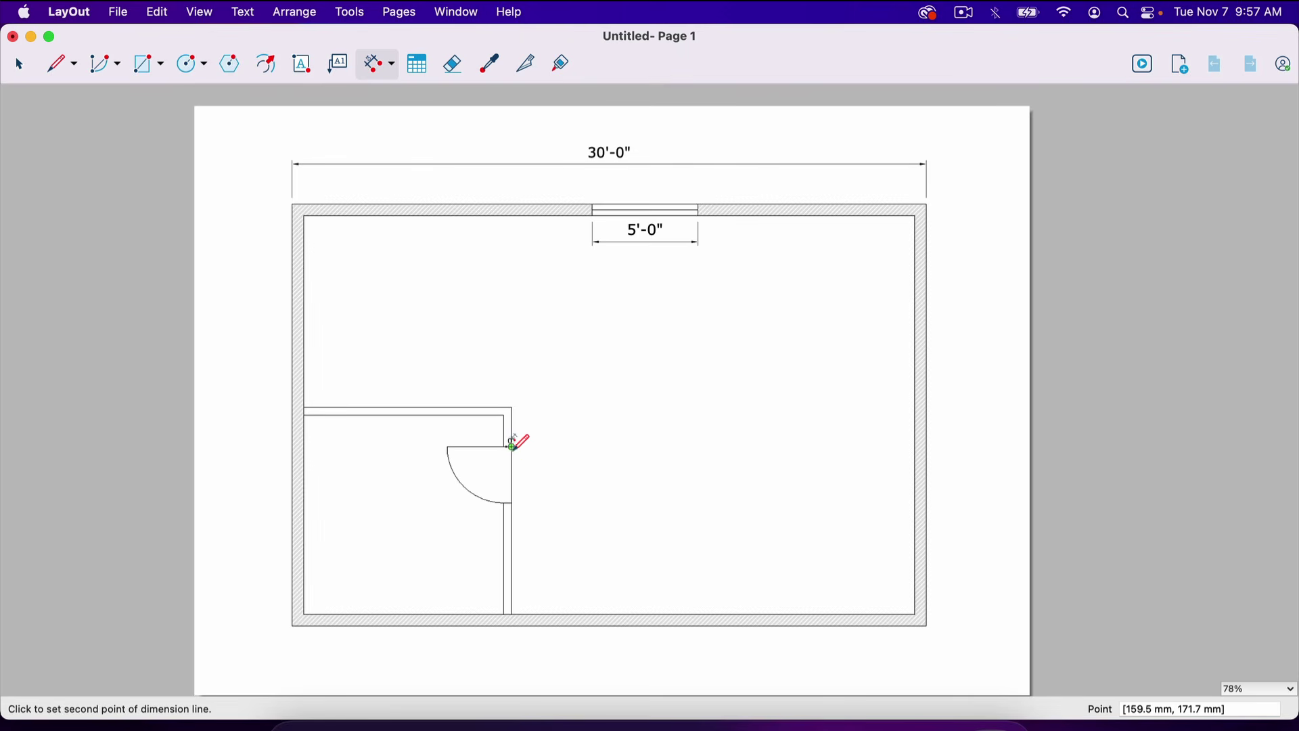
click(512, 503)
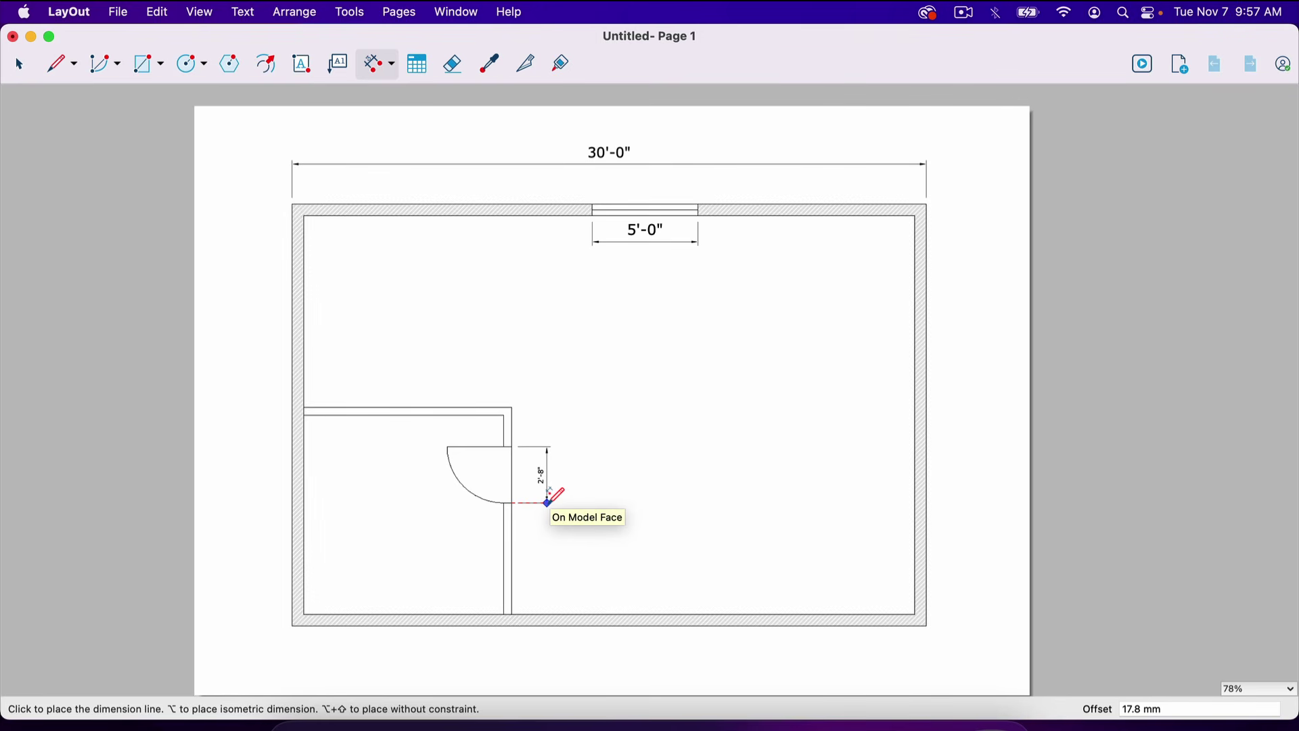
click(547, 502)
key(space)
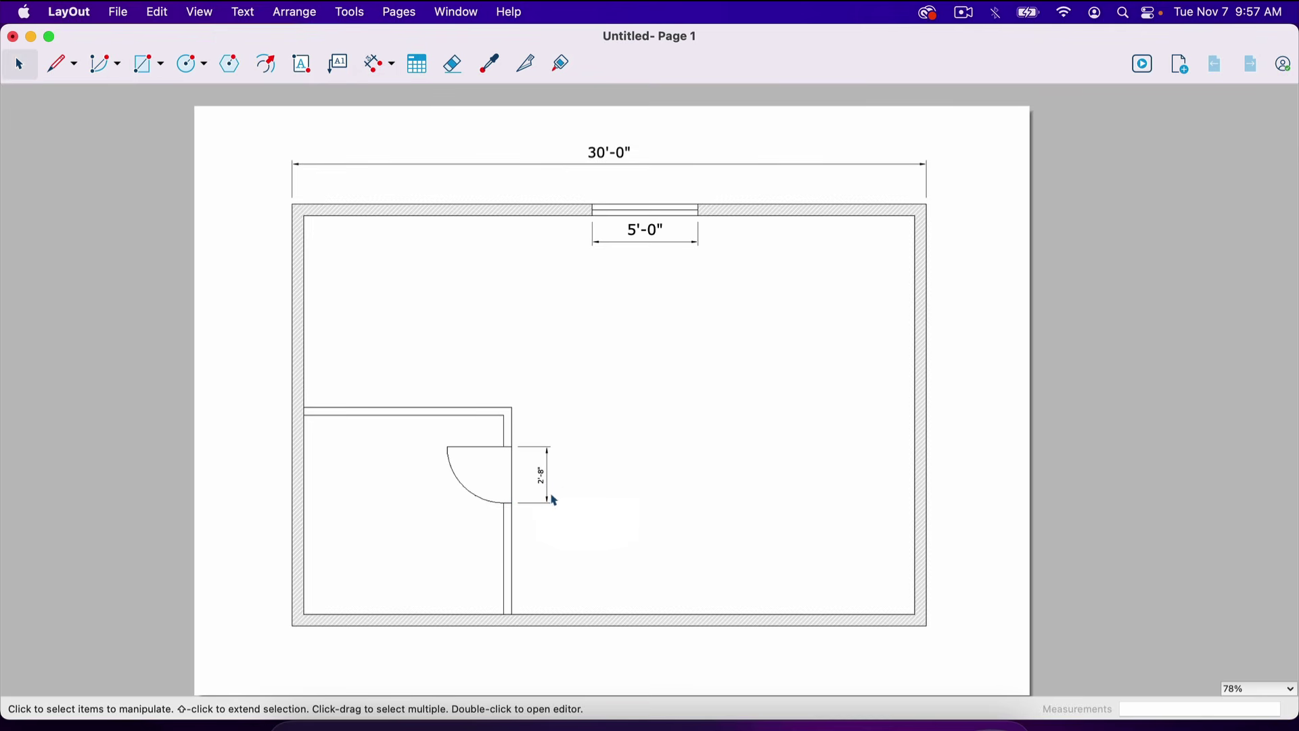
Step: Enlarge the door dimension's text by several size increments to match the other dimensions, and clear the selection
click(542, 484)
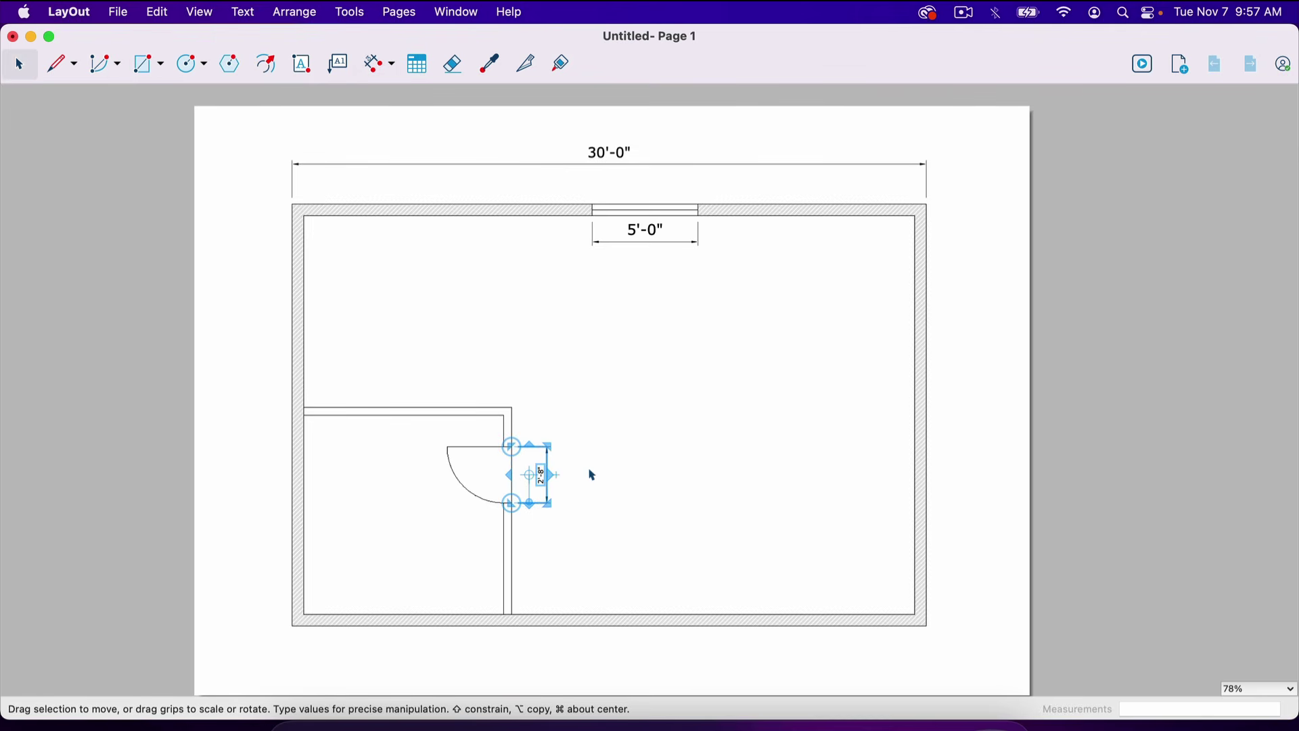
key(super+plus)
key(super+plus)
key(super+plus)
key(super+plus)
key(super+plus)
key(super+plus)
key(super+a)
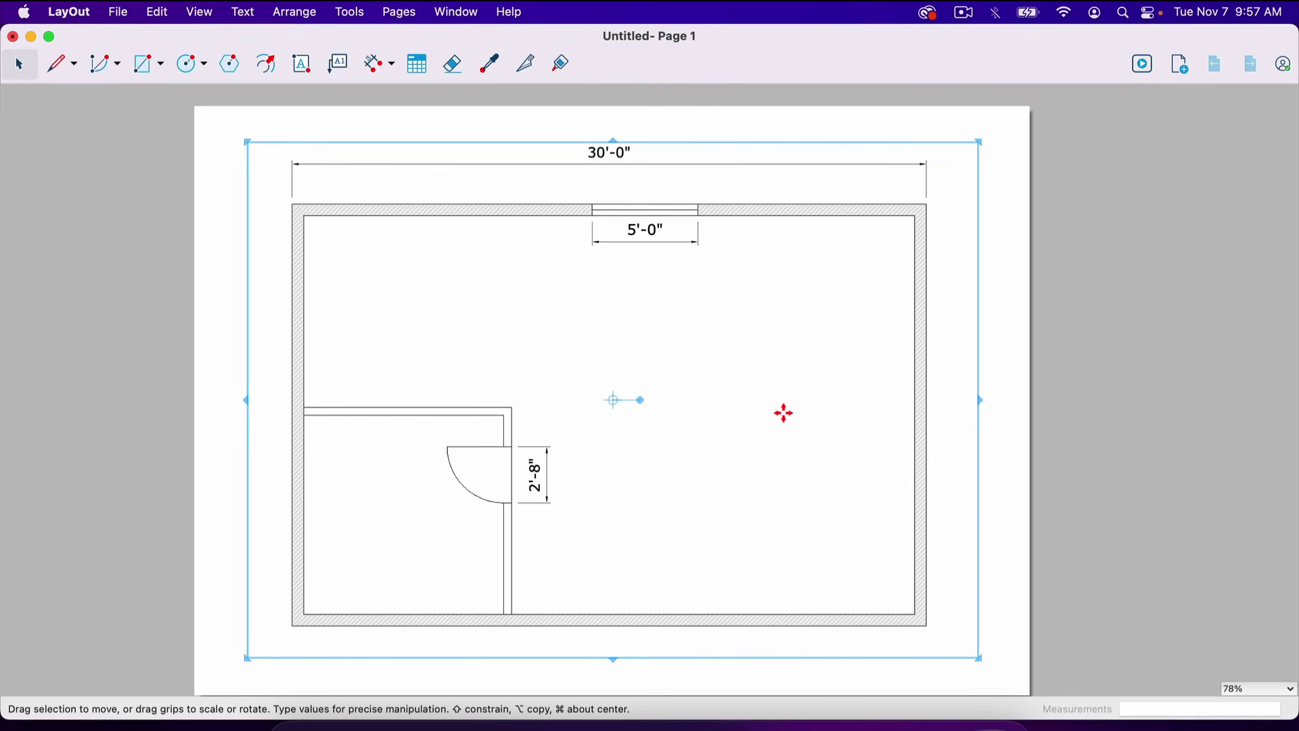
click(1088, 296)
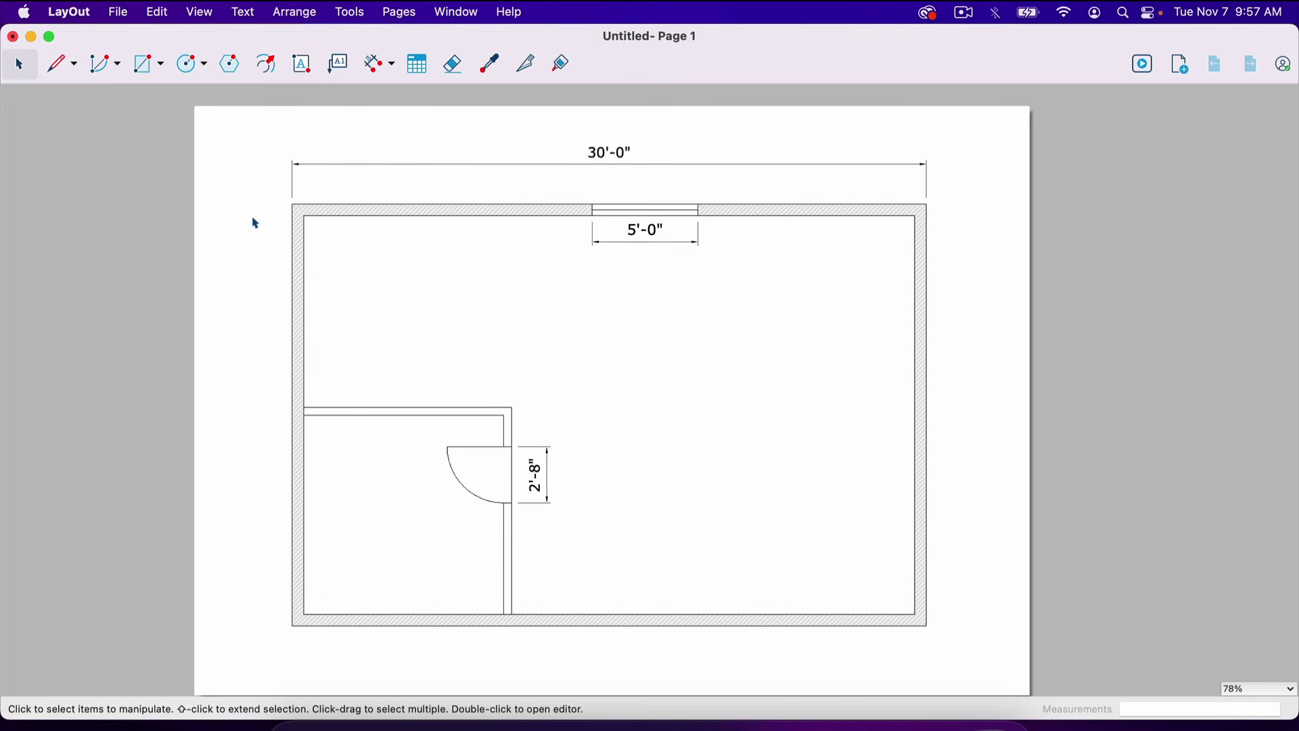
click(121, 12)
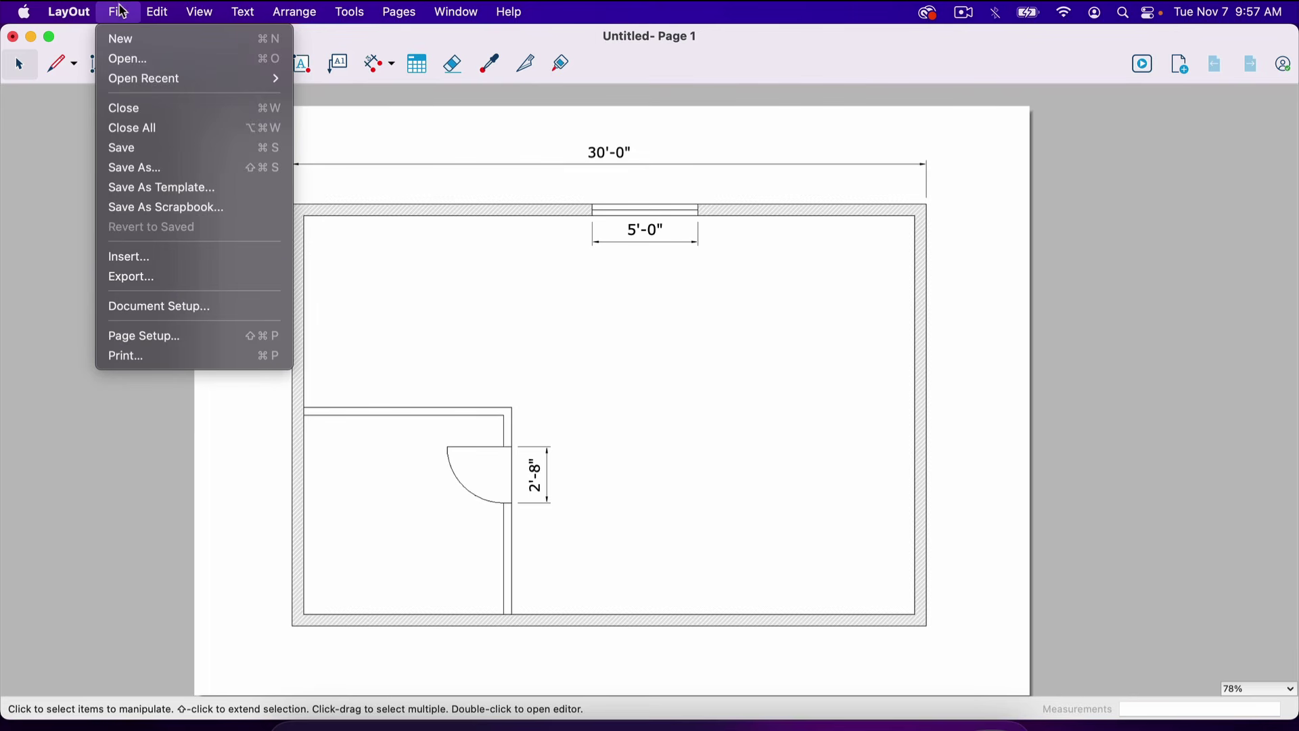
click(207, 277)
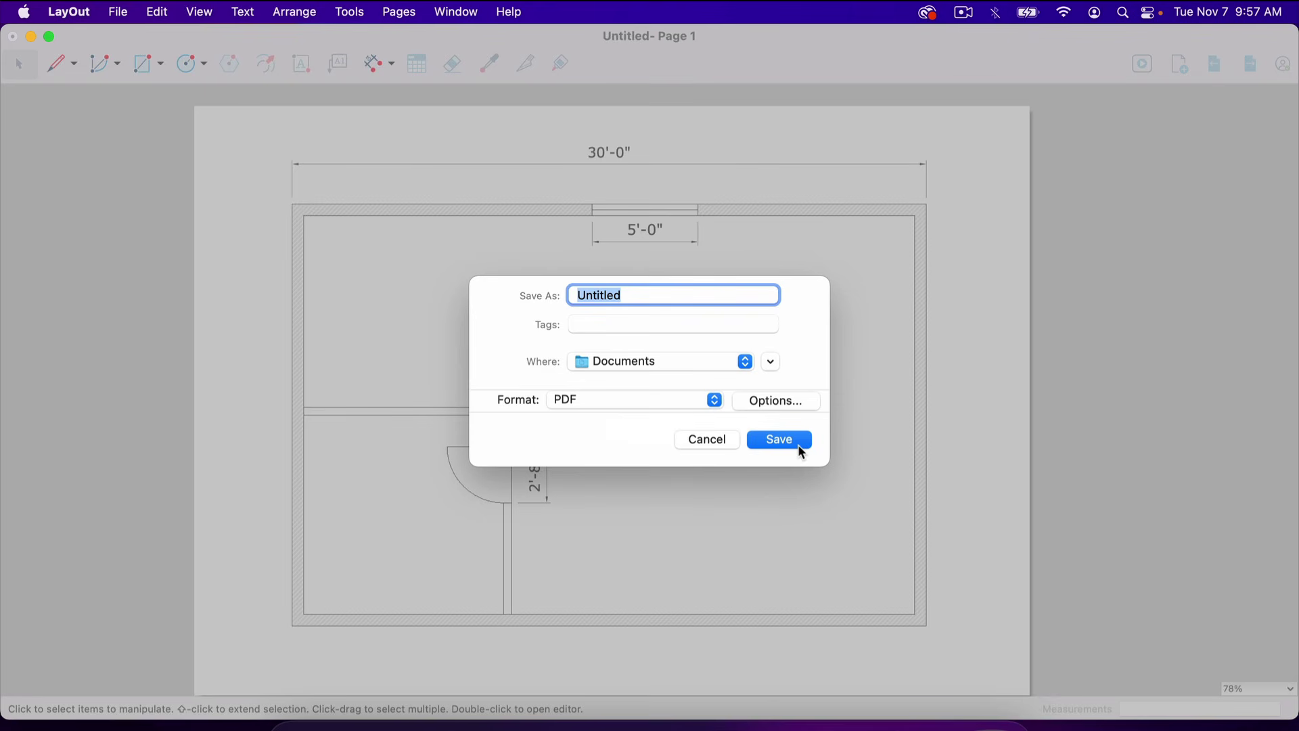
click(719, 442)
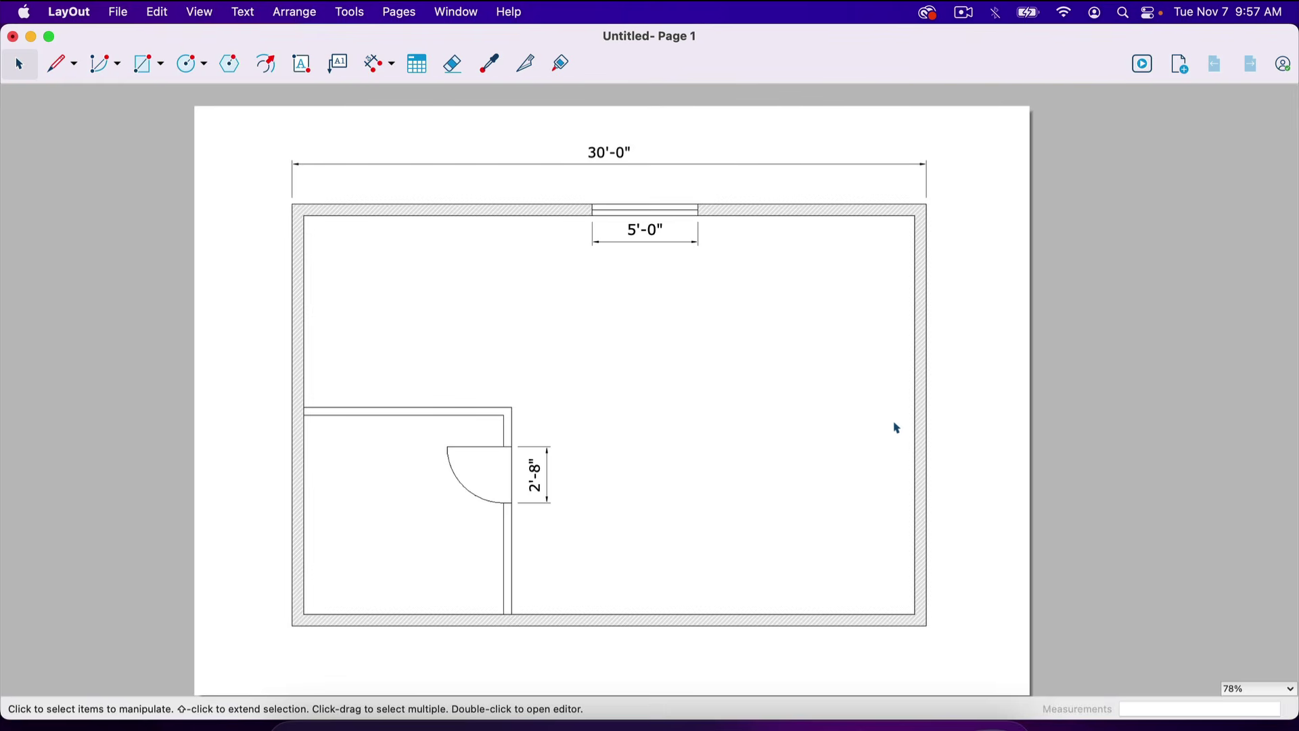